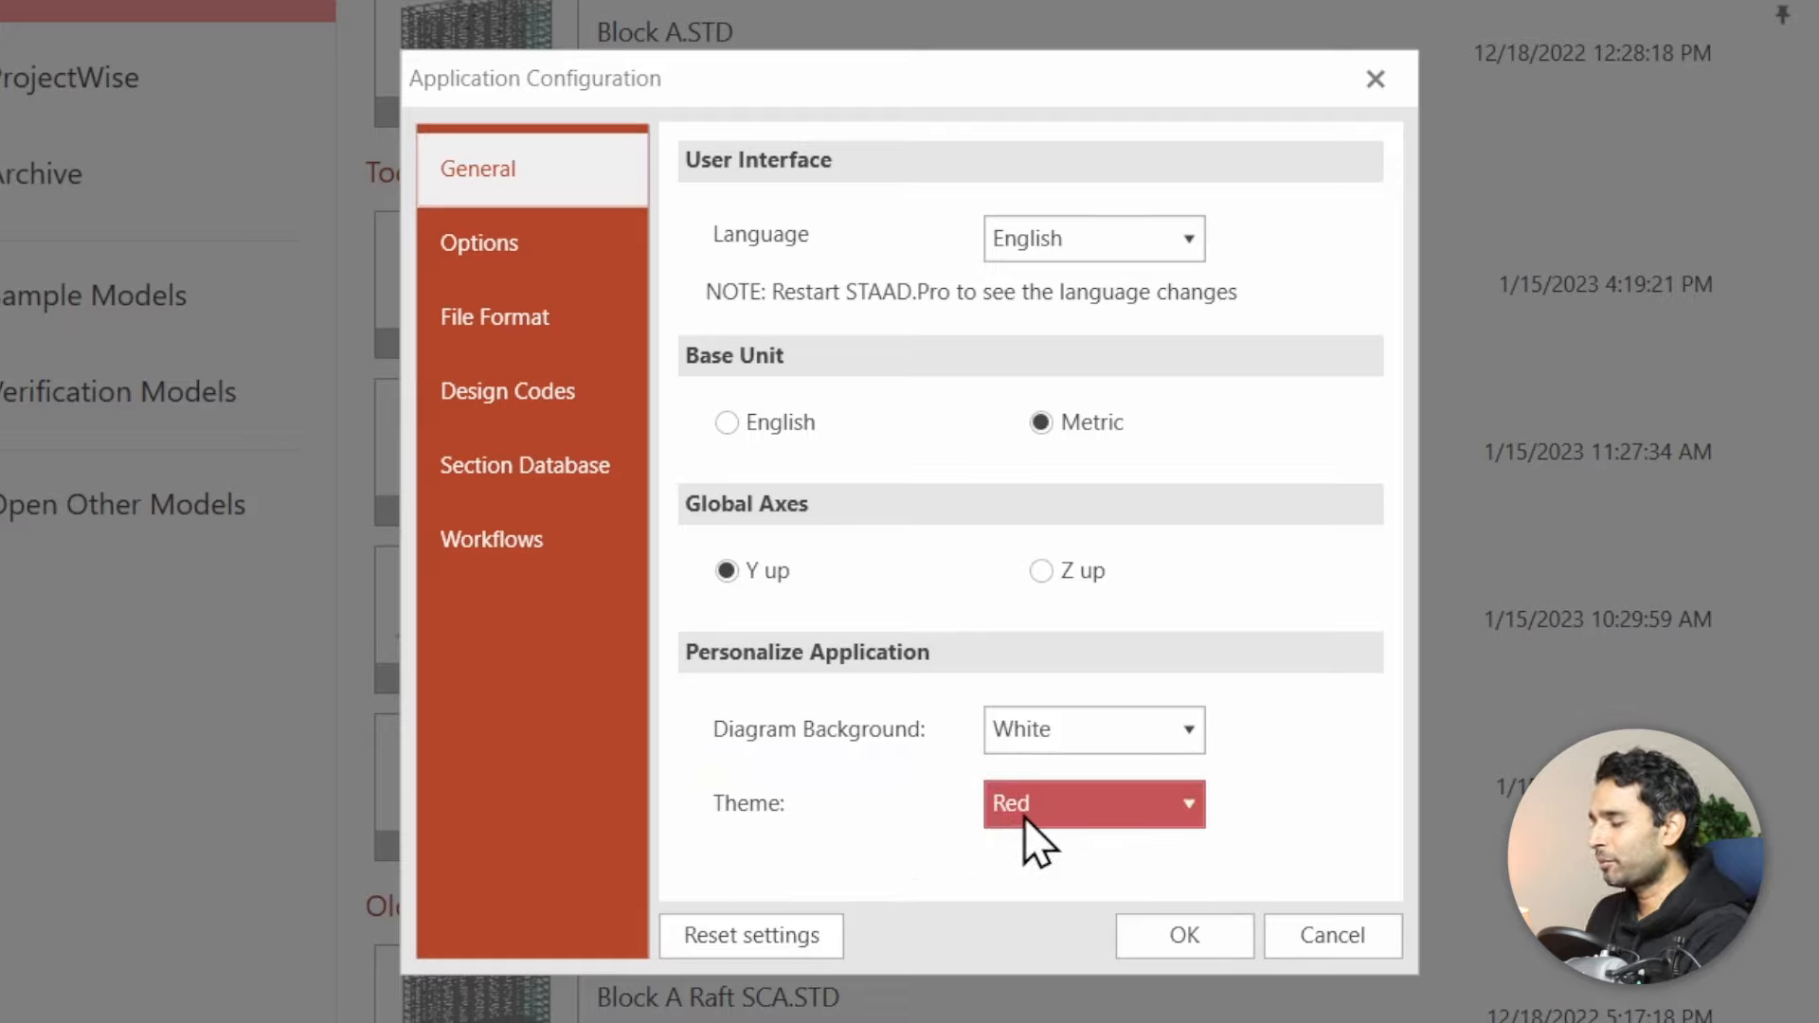
Step: Look through the available application themes, set the theme to Purple and apply the configuration
left_click(1158, 804)
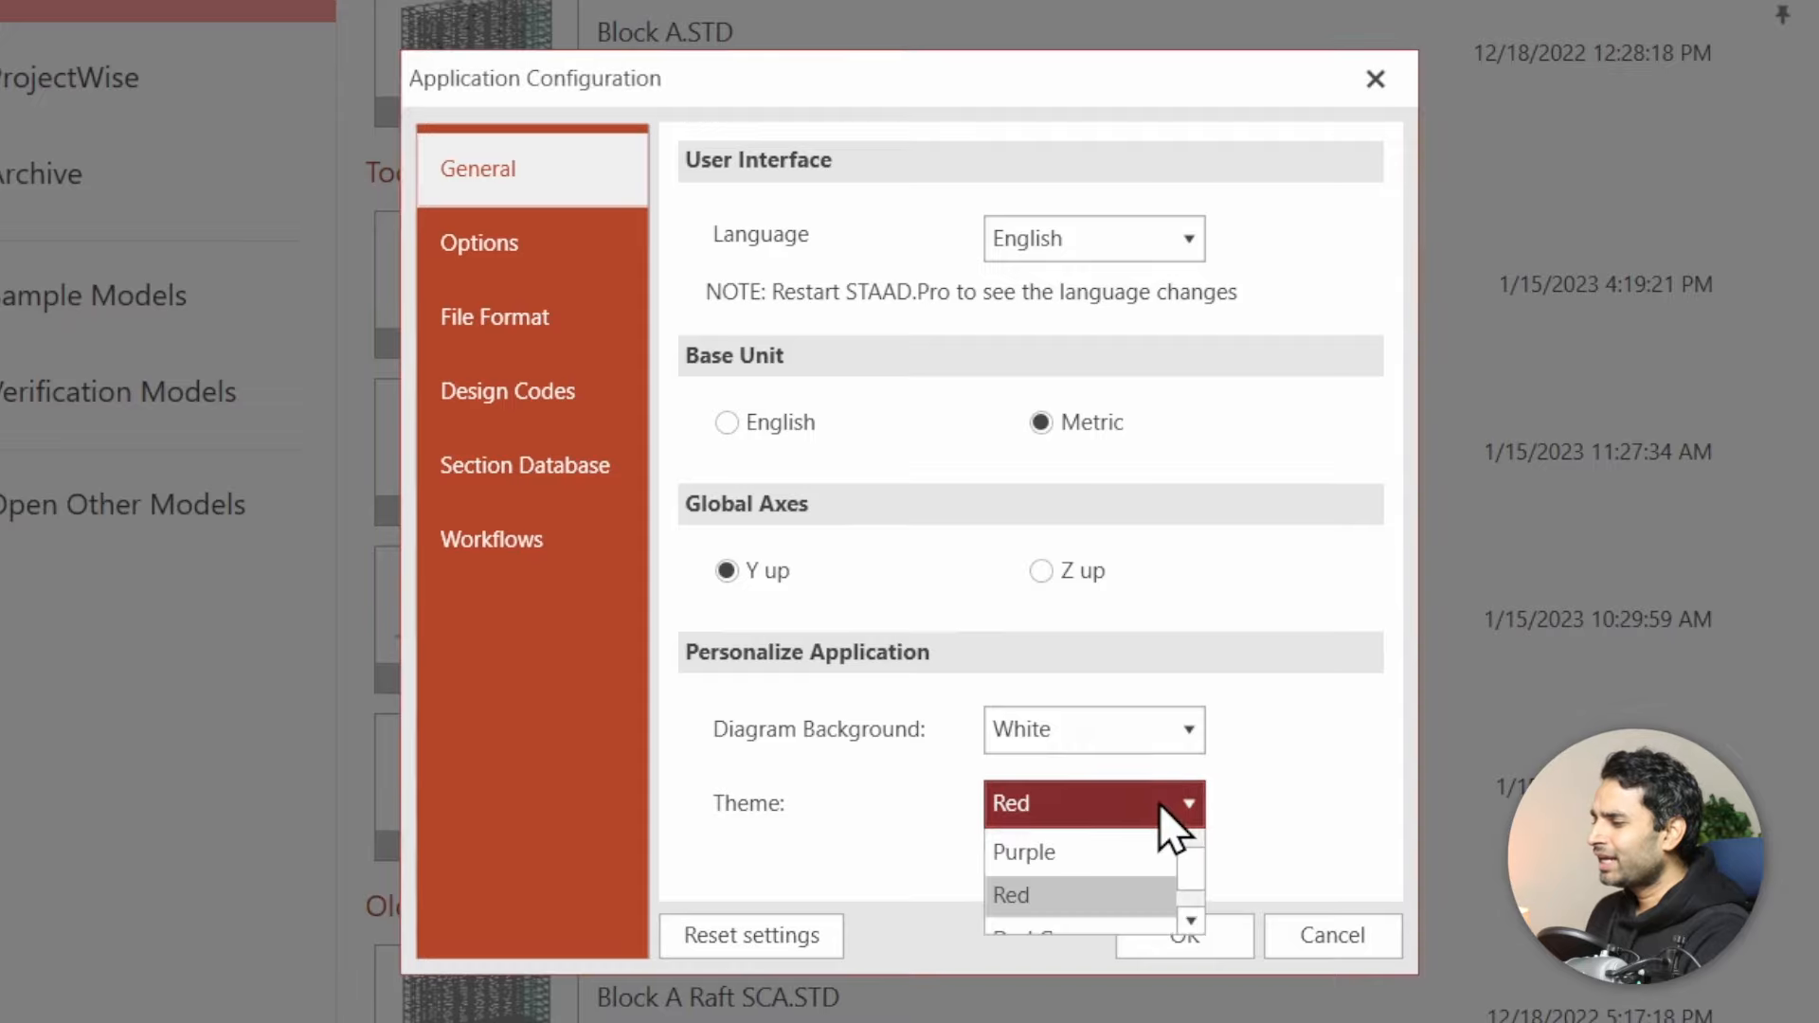
scroll(1124, 924, "up", 2)
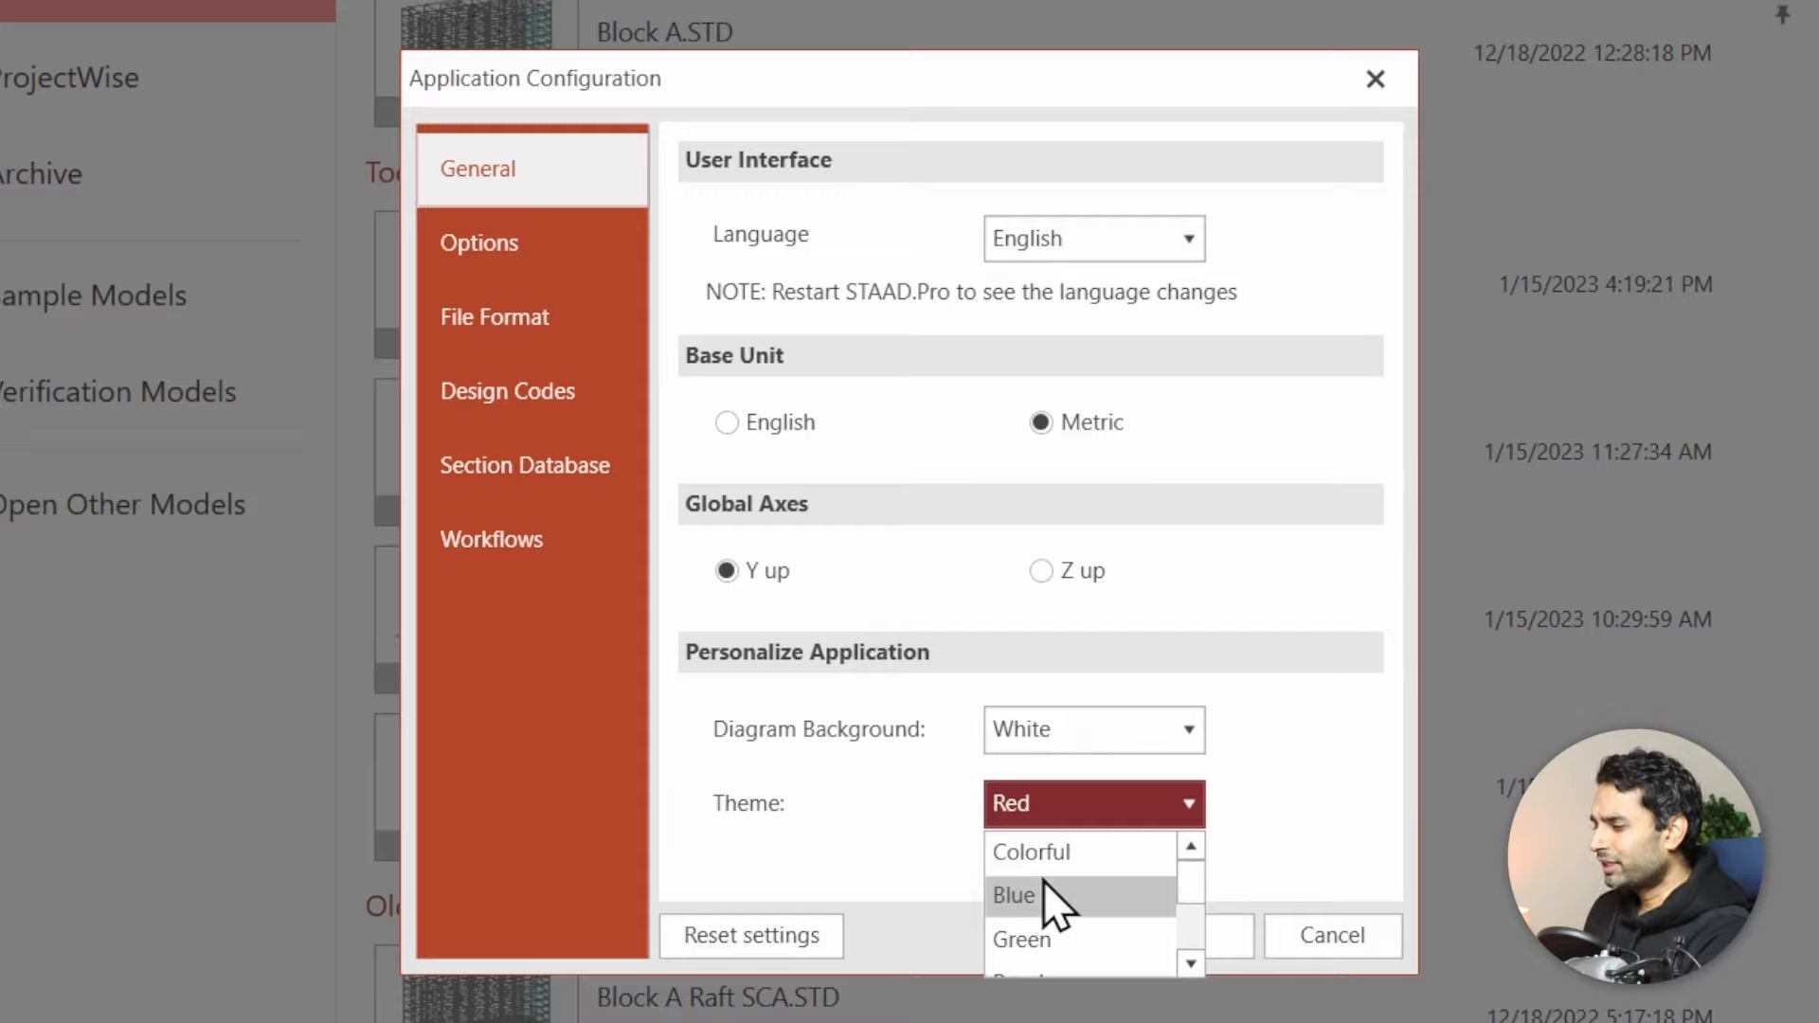
scroll(1061, 898, "down", 2)
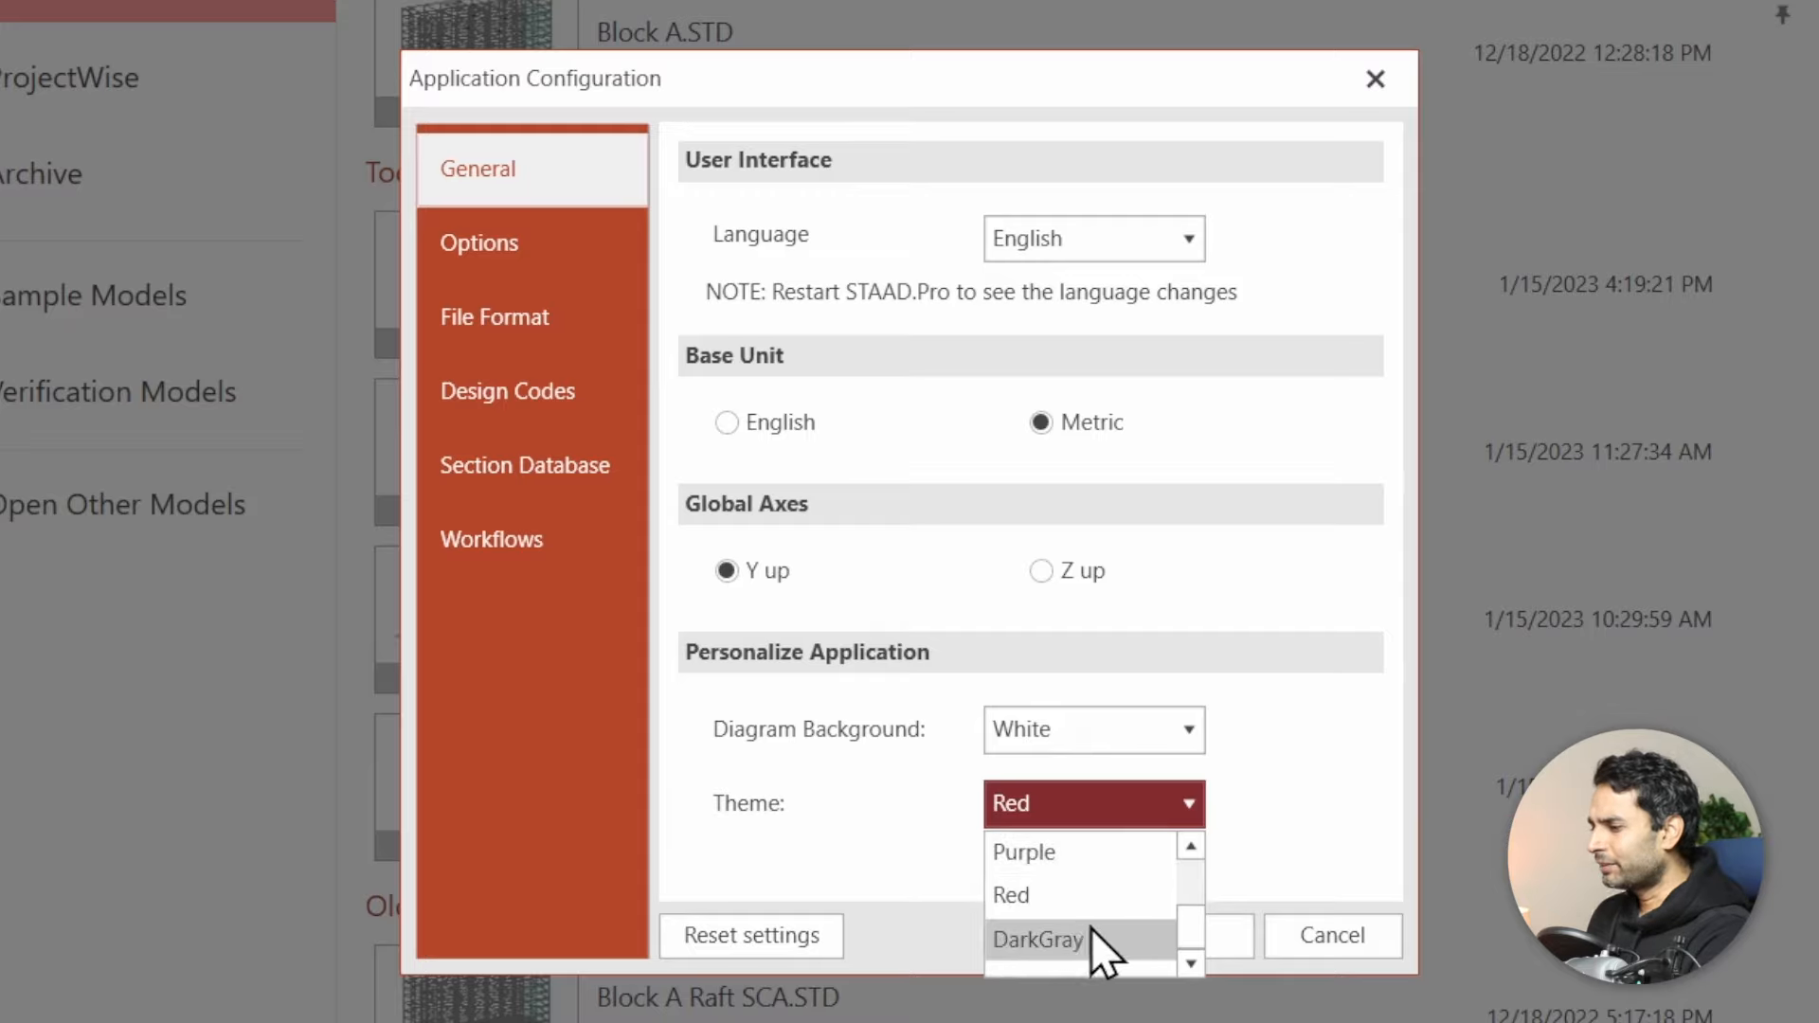
scroll(1111, 933, "up", 2)
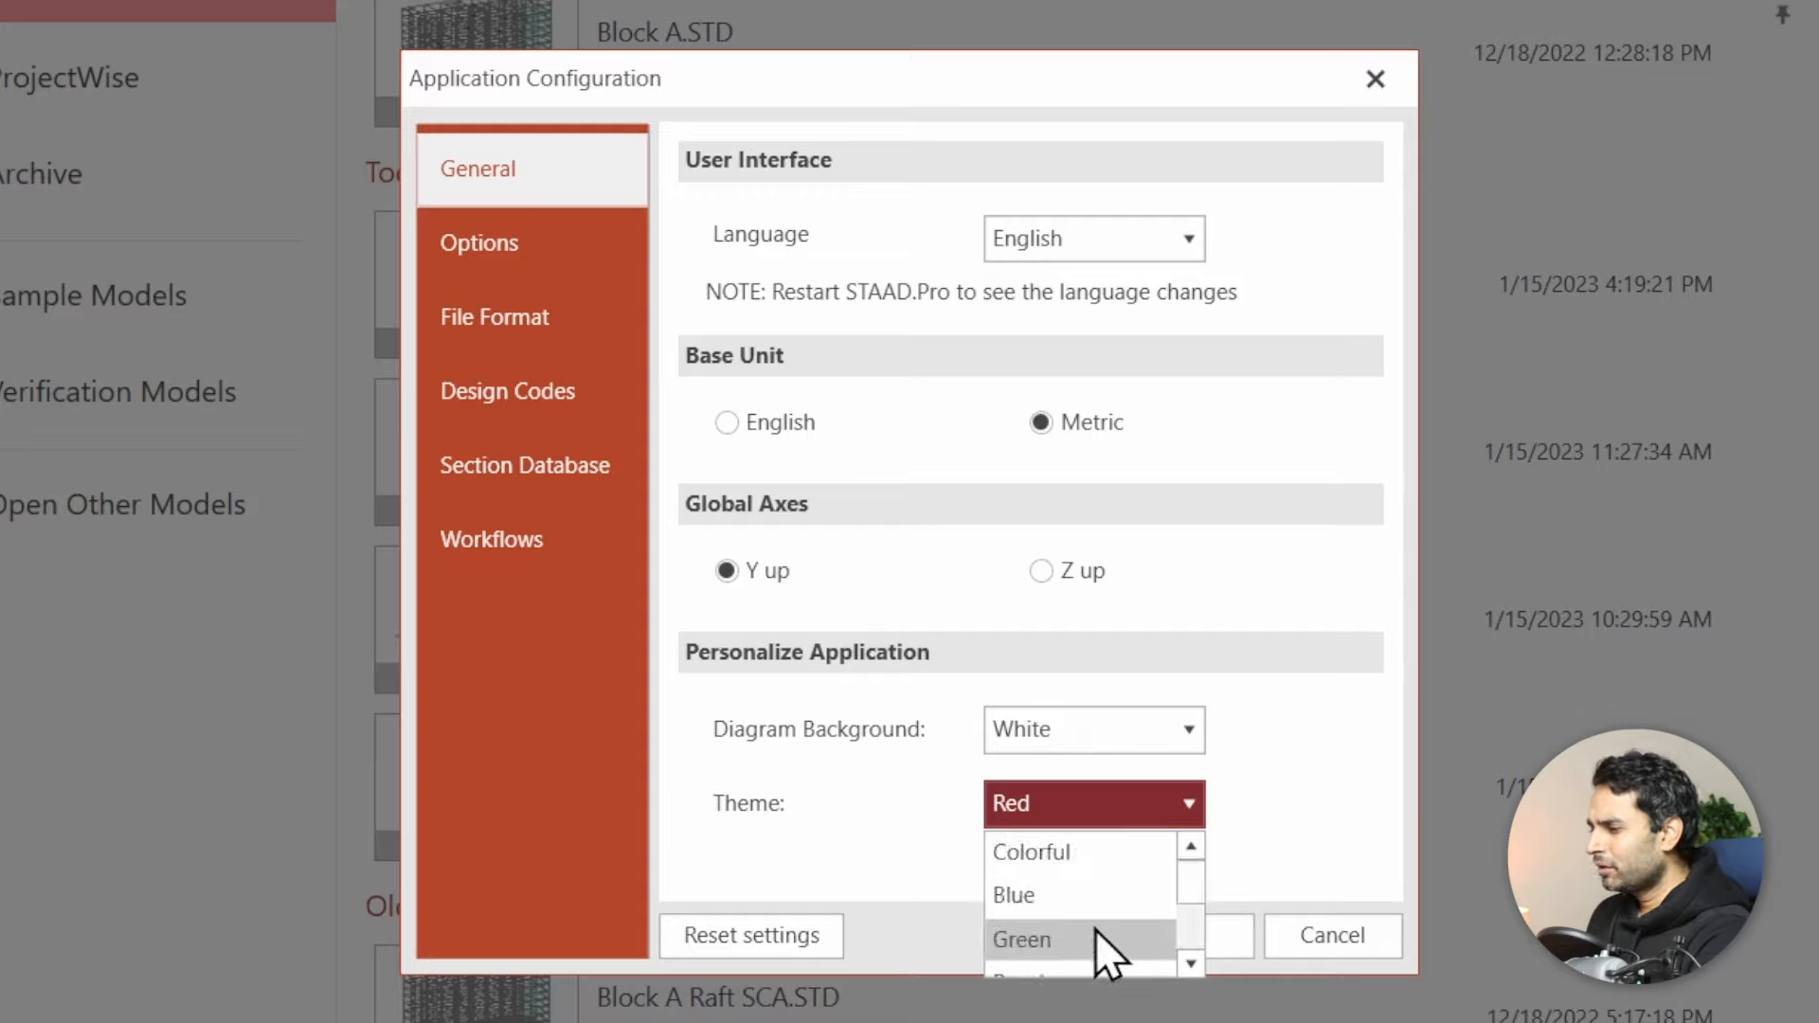
scroll(1096, 930, "down", 2)
left_click(1095, 855)
left_click(1202, 934)
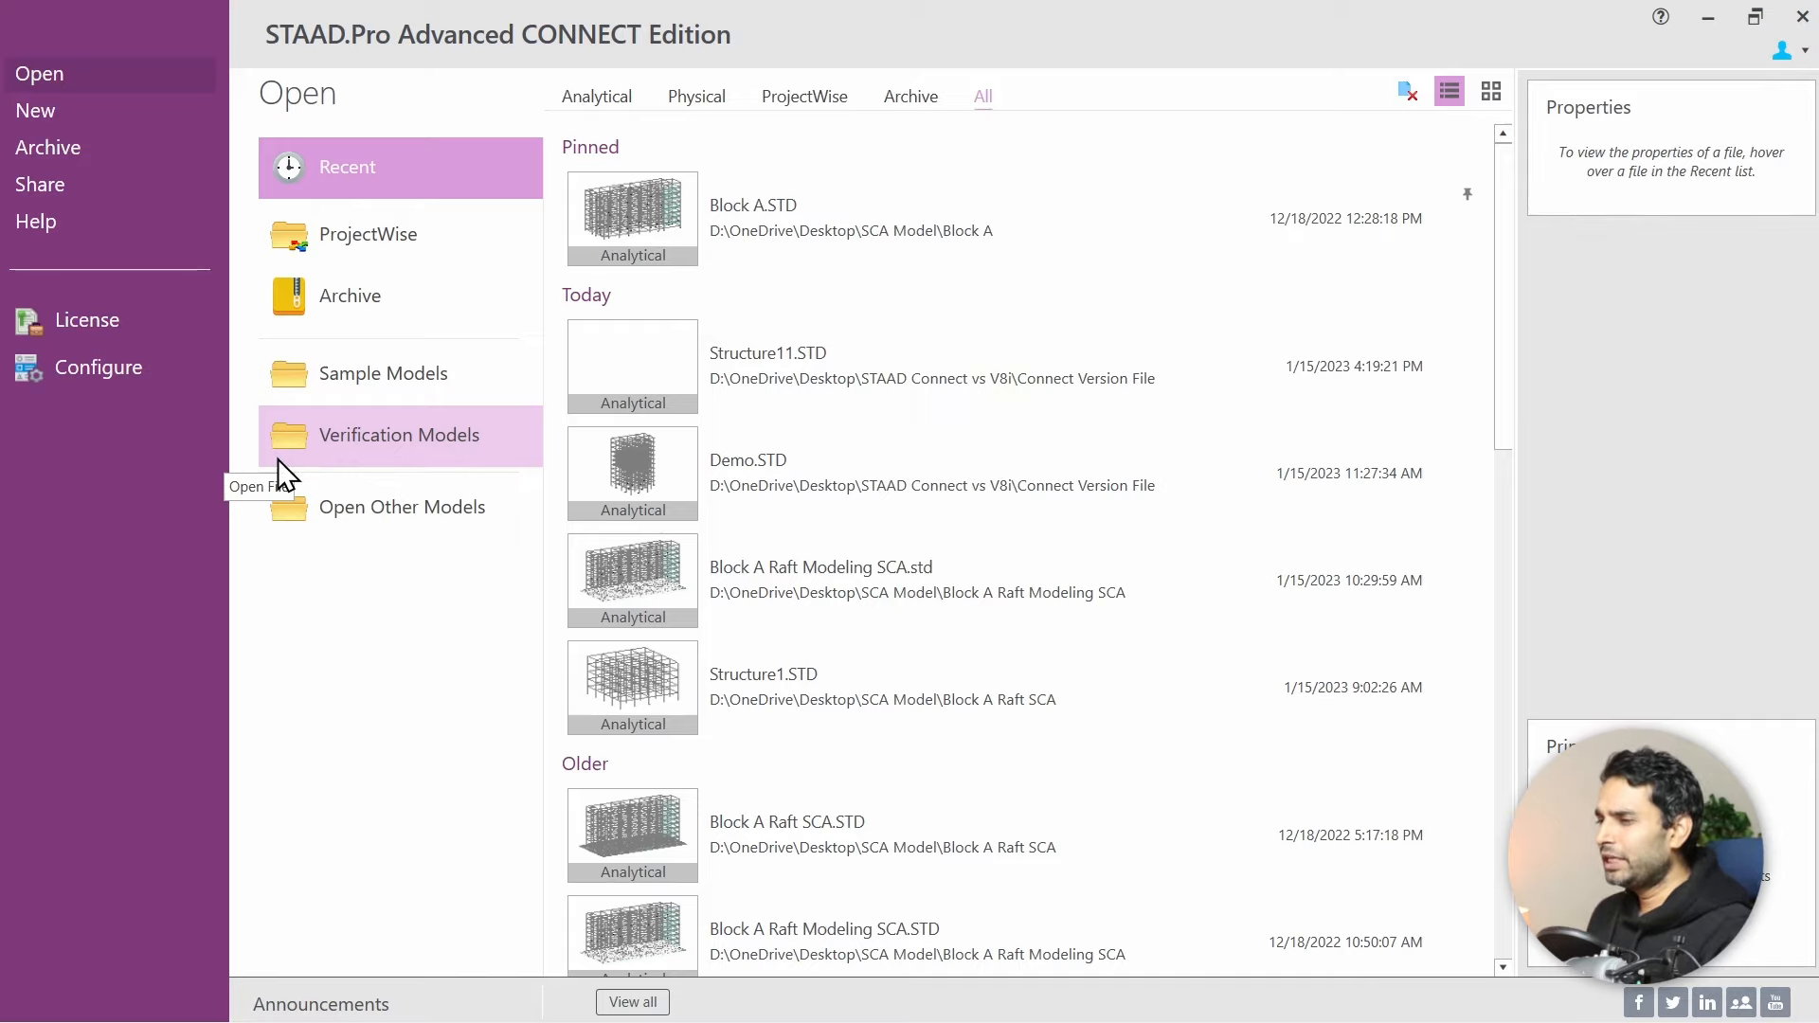
Step: View the new-model settings, and switch to STAAD.Pro V8i to compare them with its new-project settings after closing Structure22
left_click(108, 119)
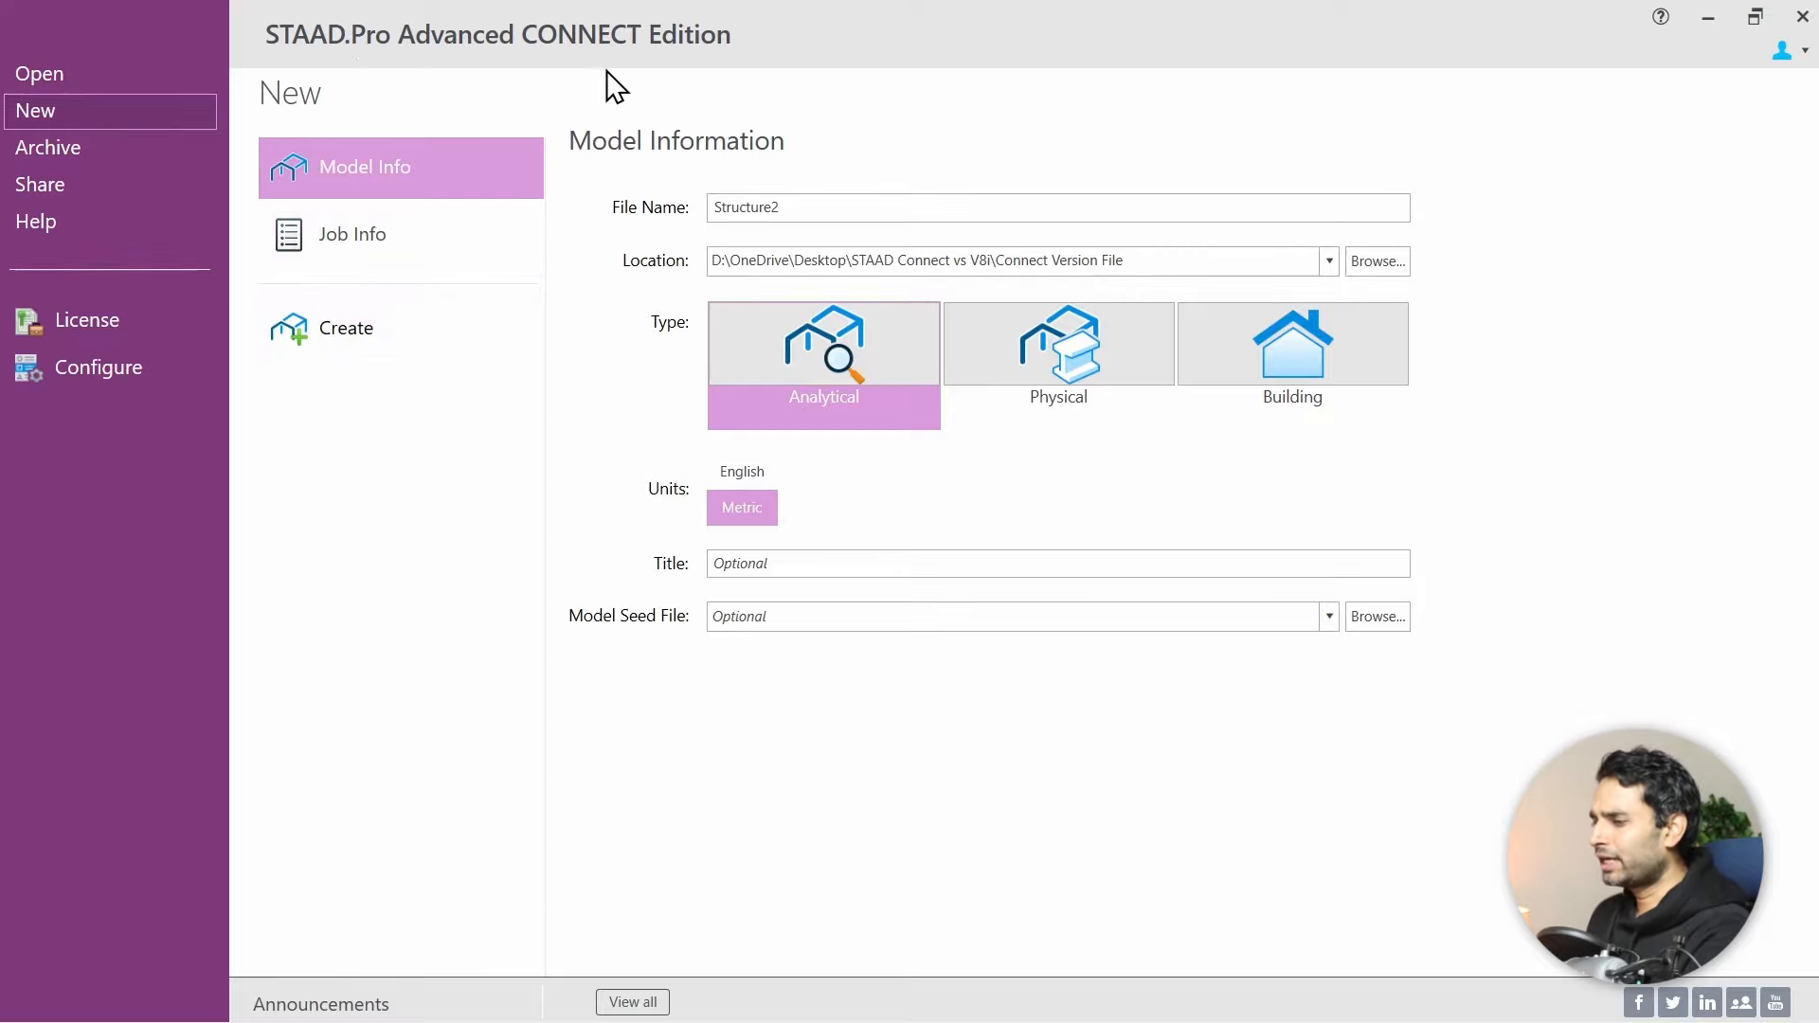
key("alt+Tab")
left_click(19, 40)
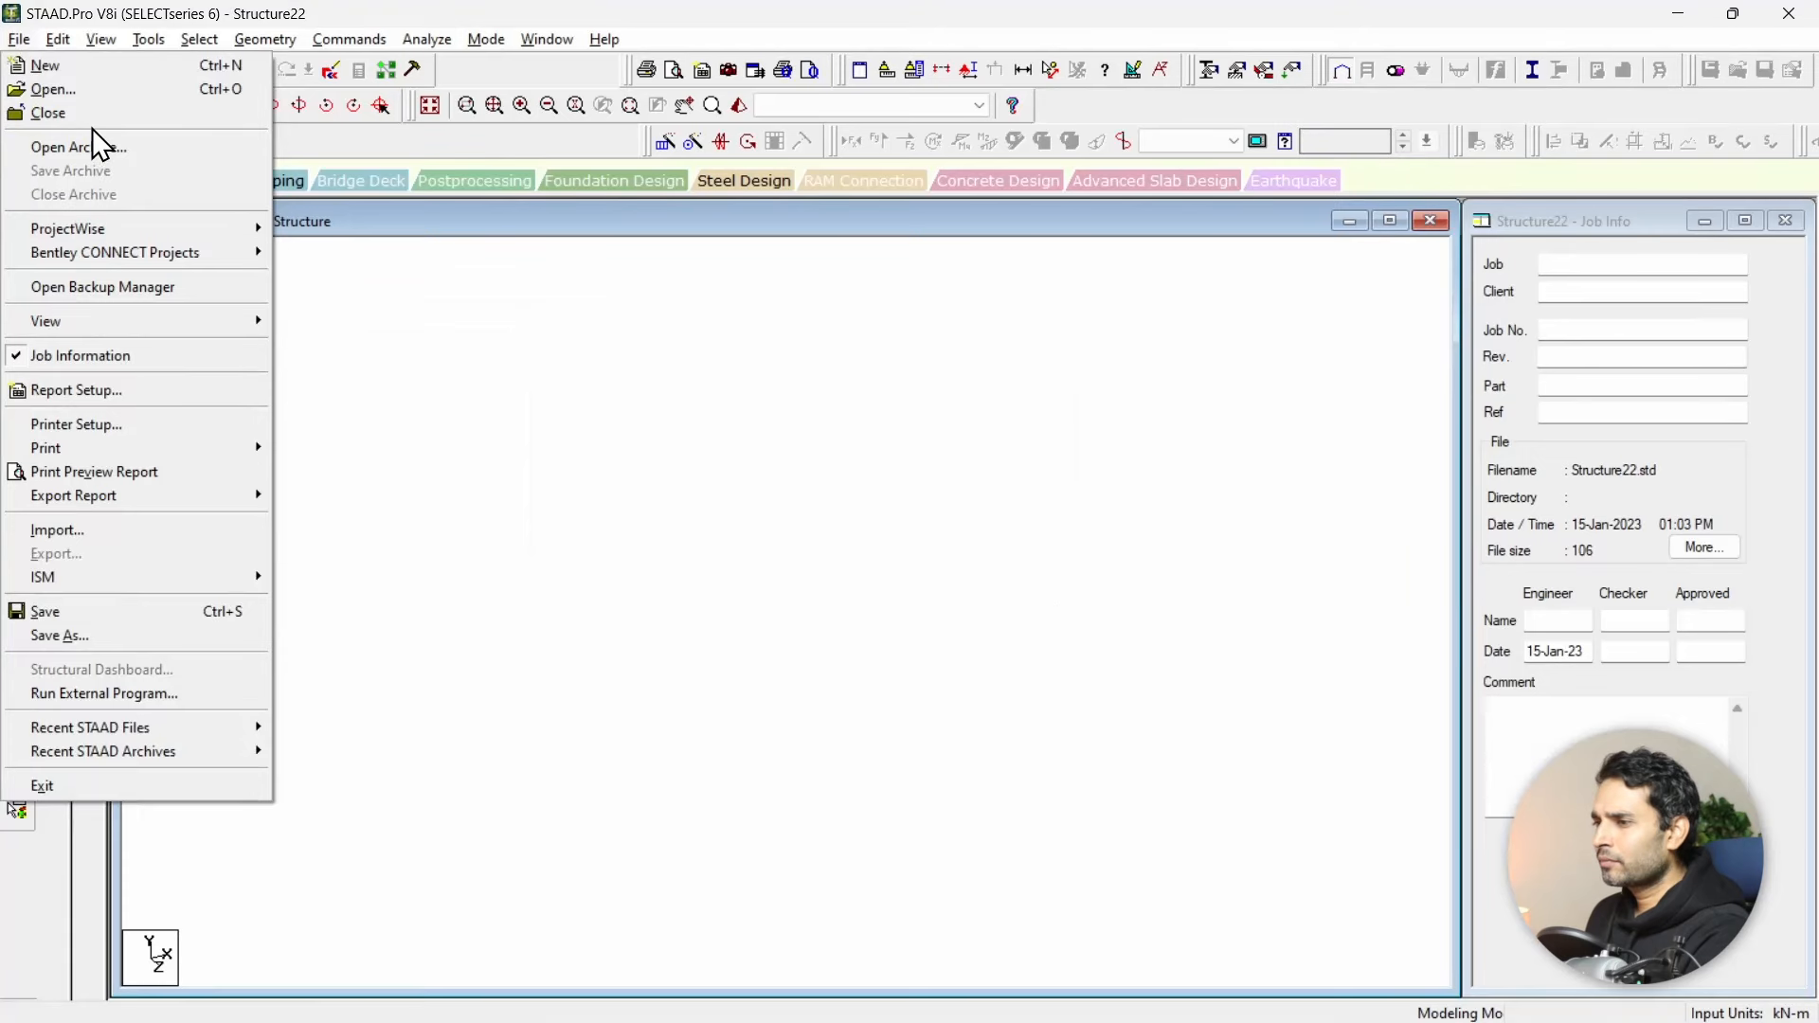
left_click(105, 108)
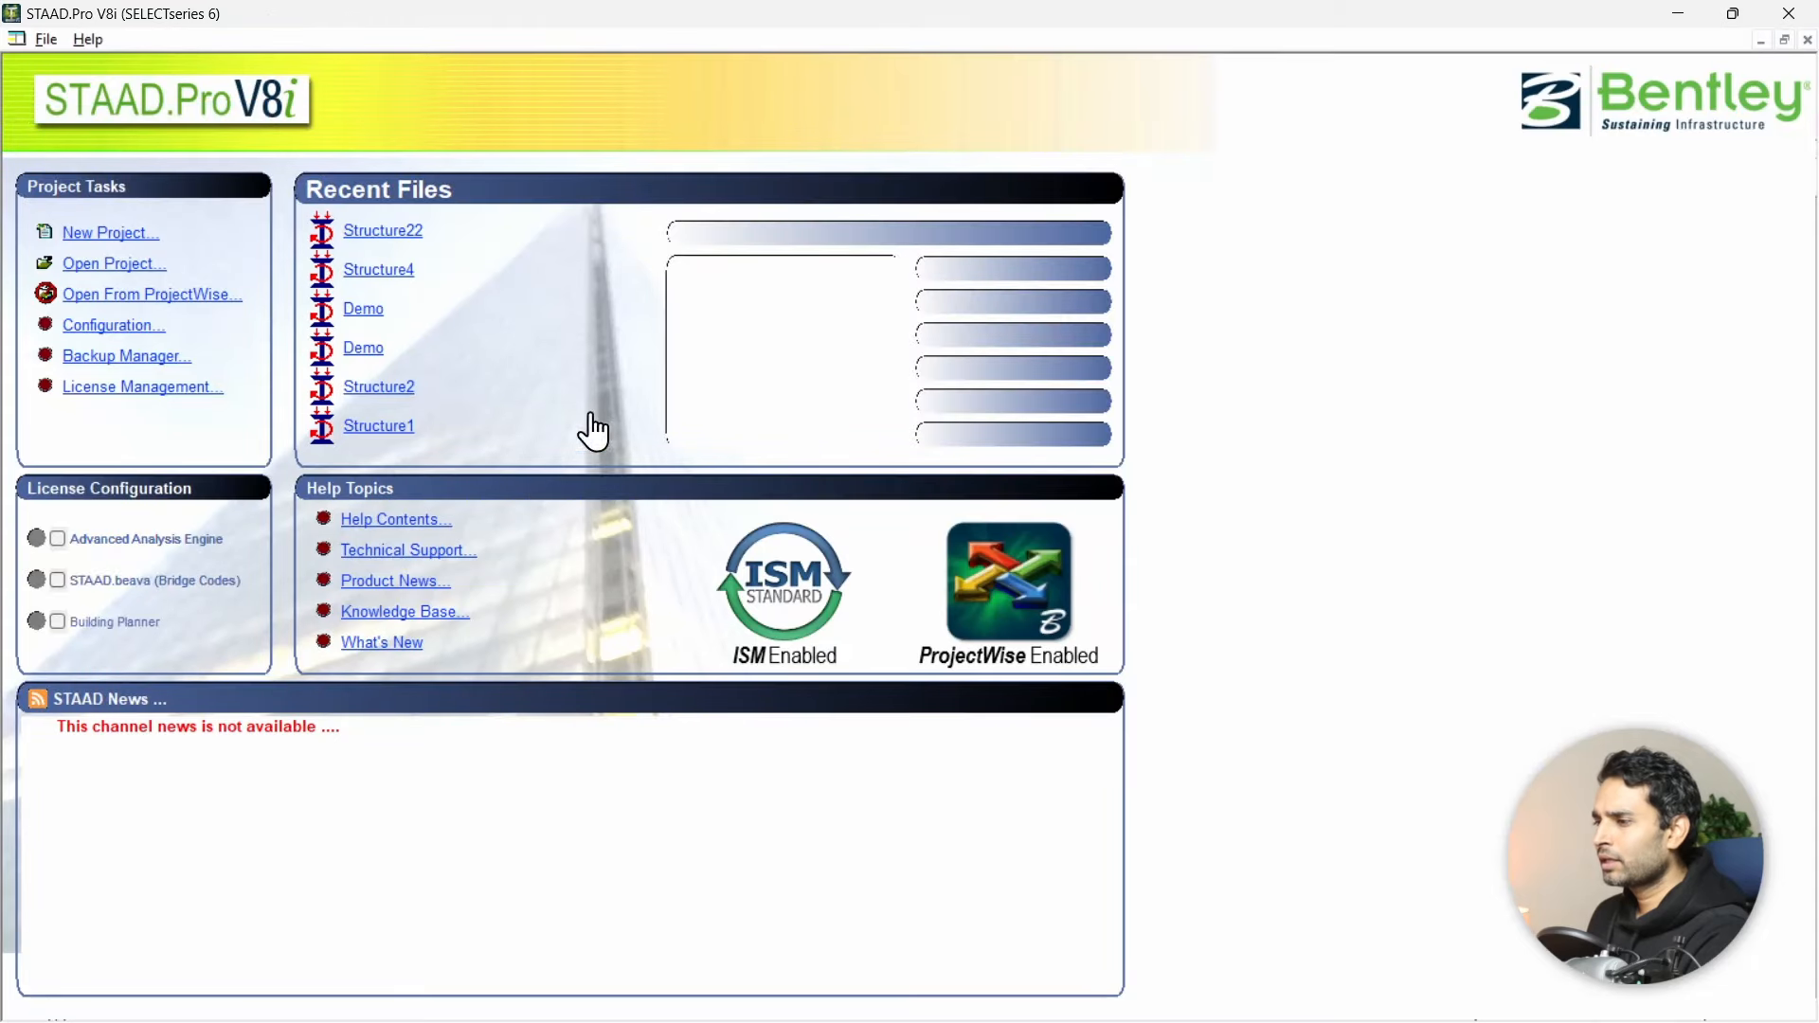
left_click(123, 235)
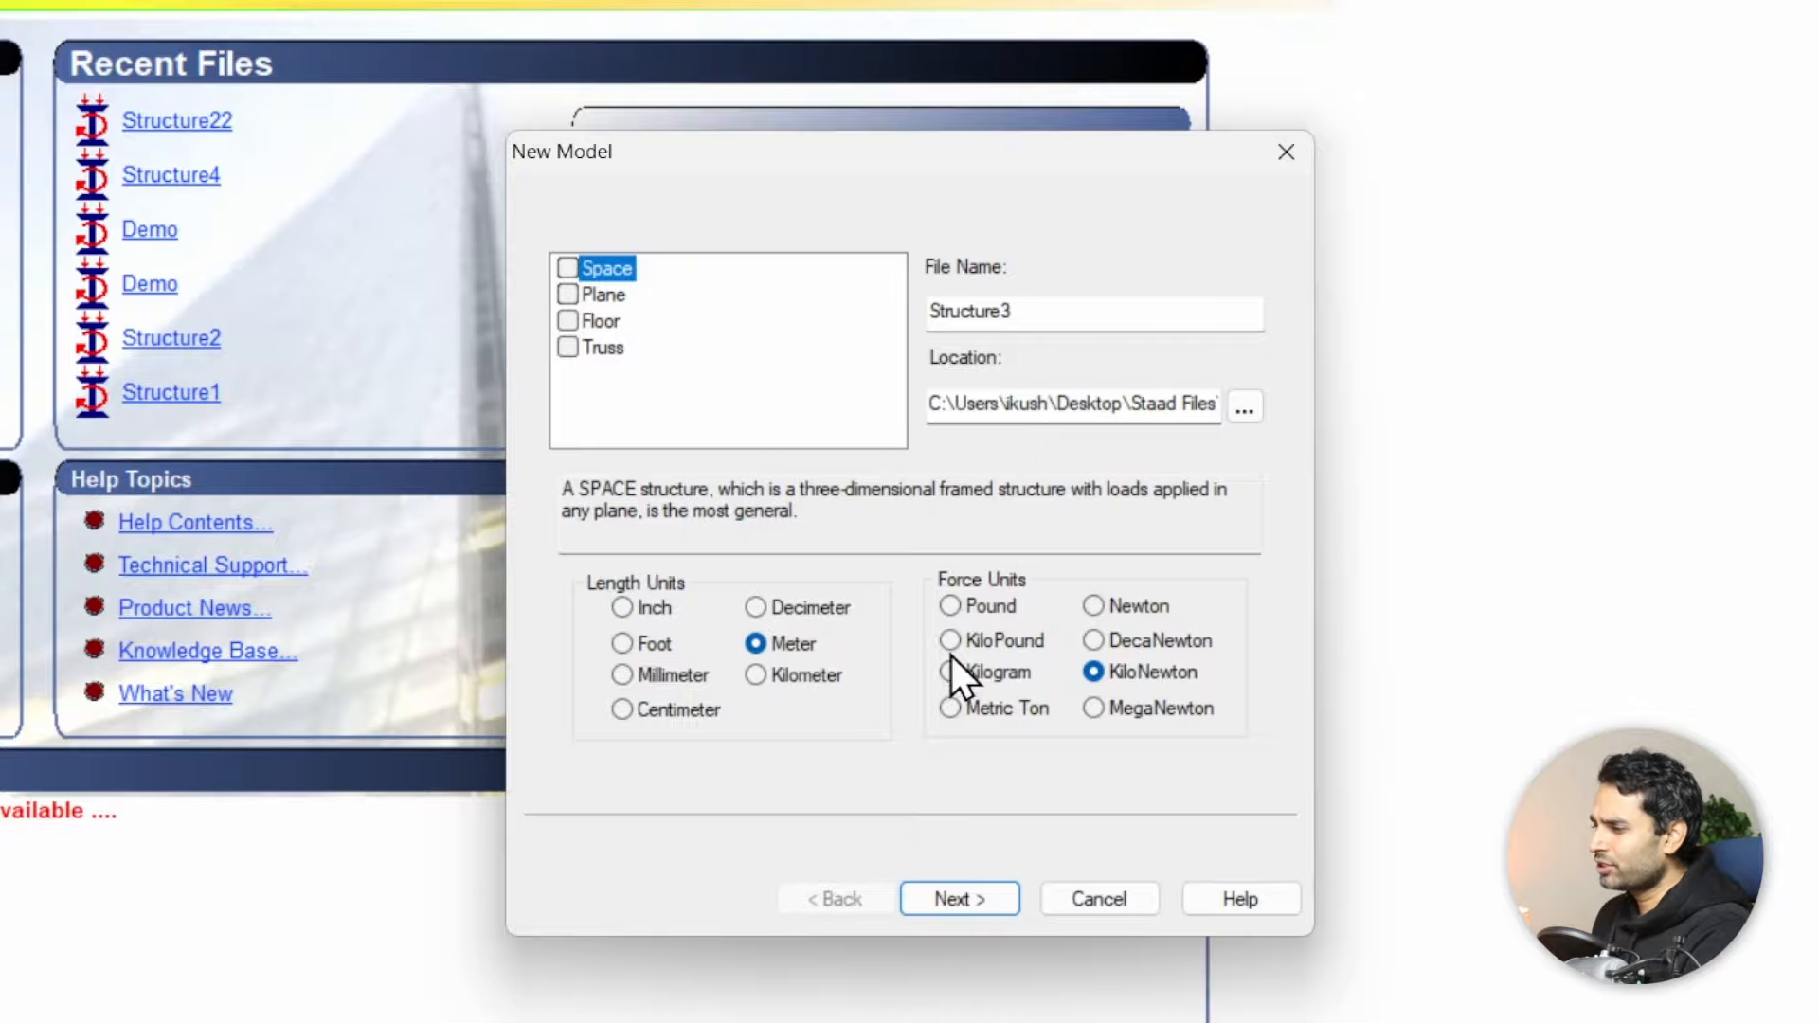
left_click(985, 910)
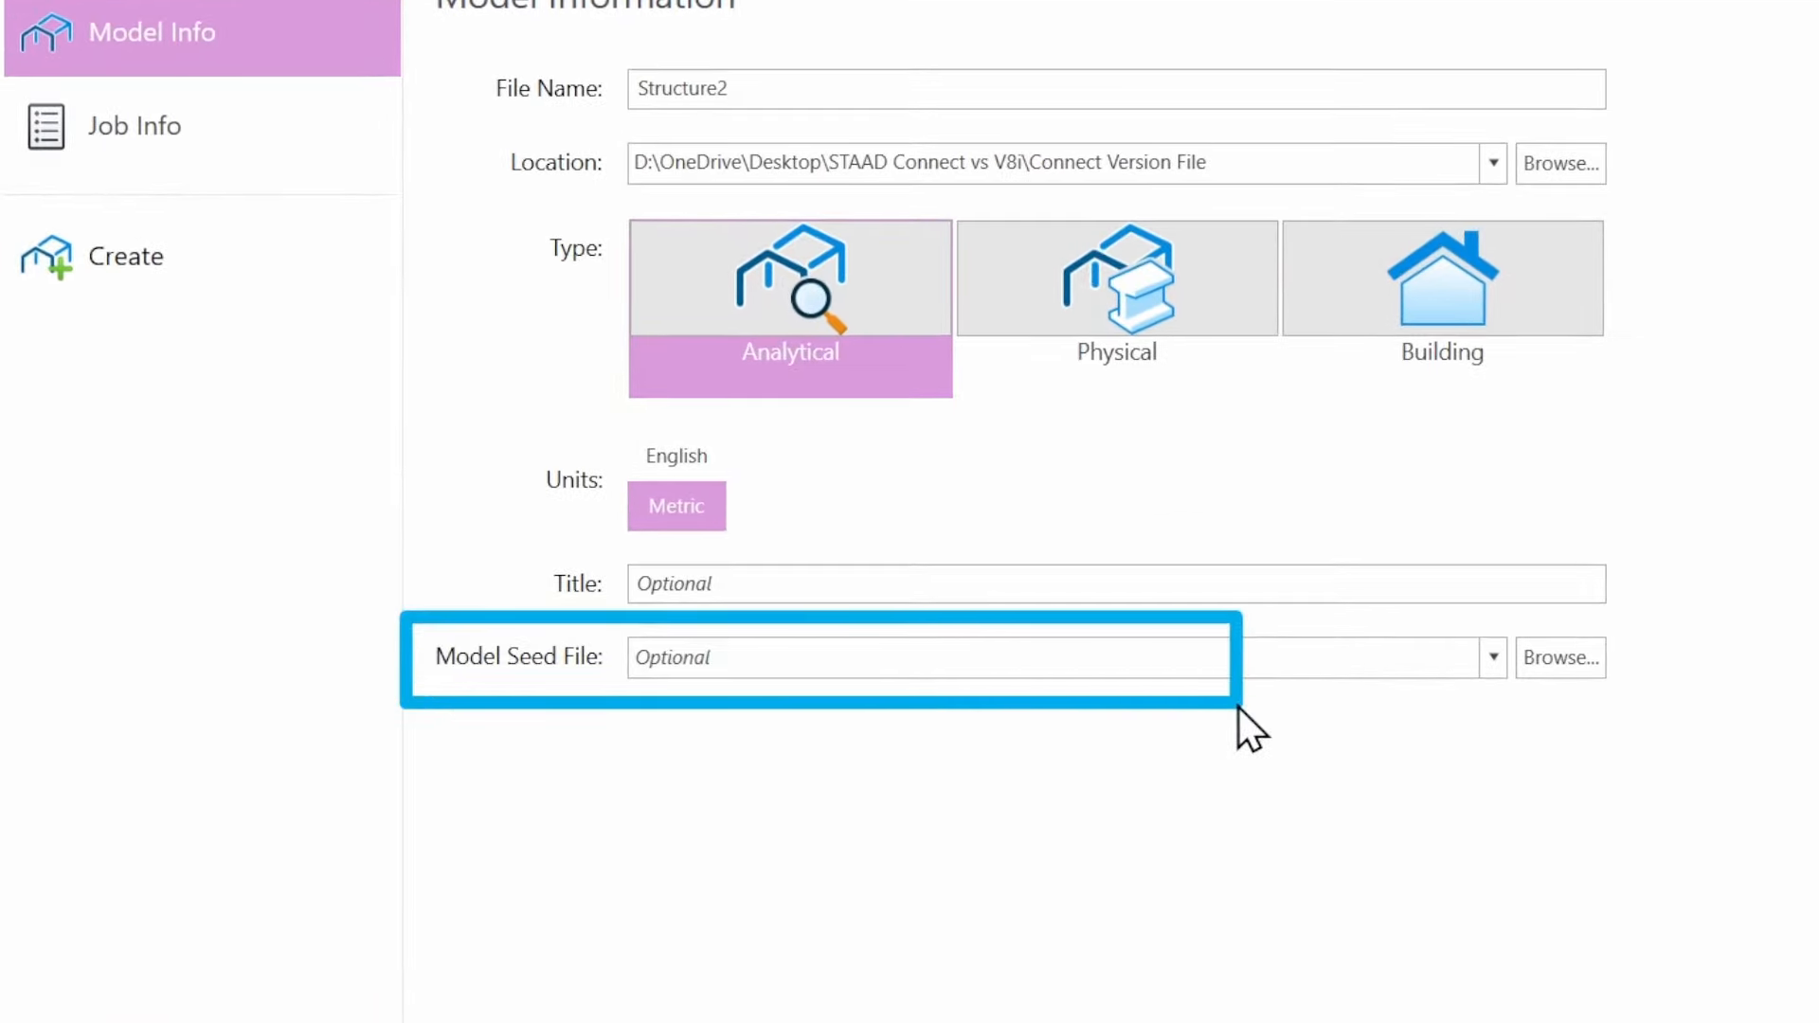
Step: View the optional model seed file setting and the job information fields for the new model
left_click_drag(1237, 707, 1680, 712)
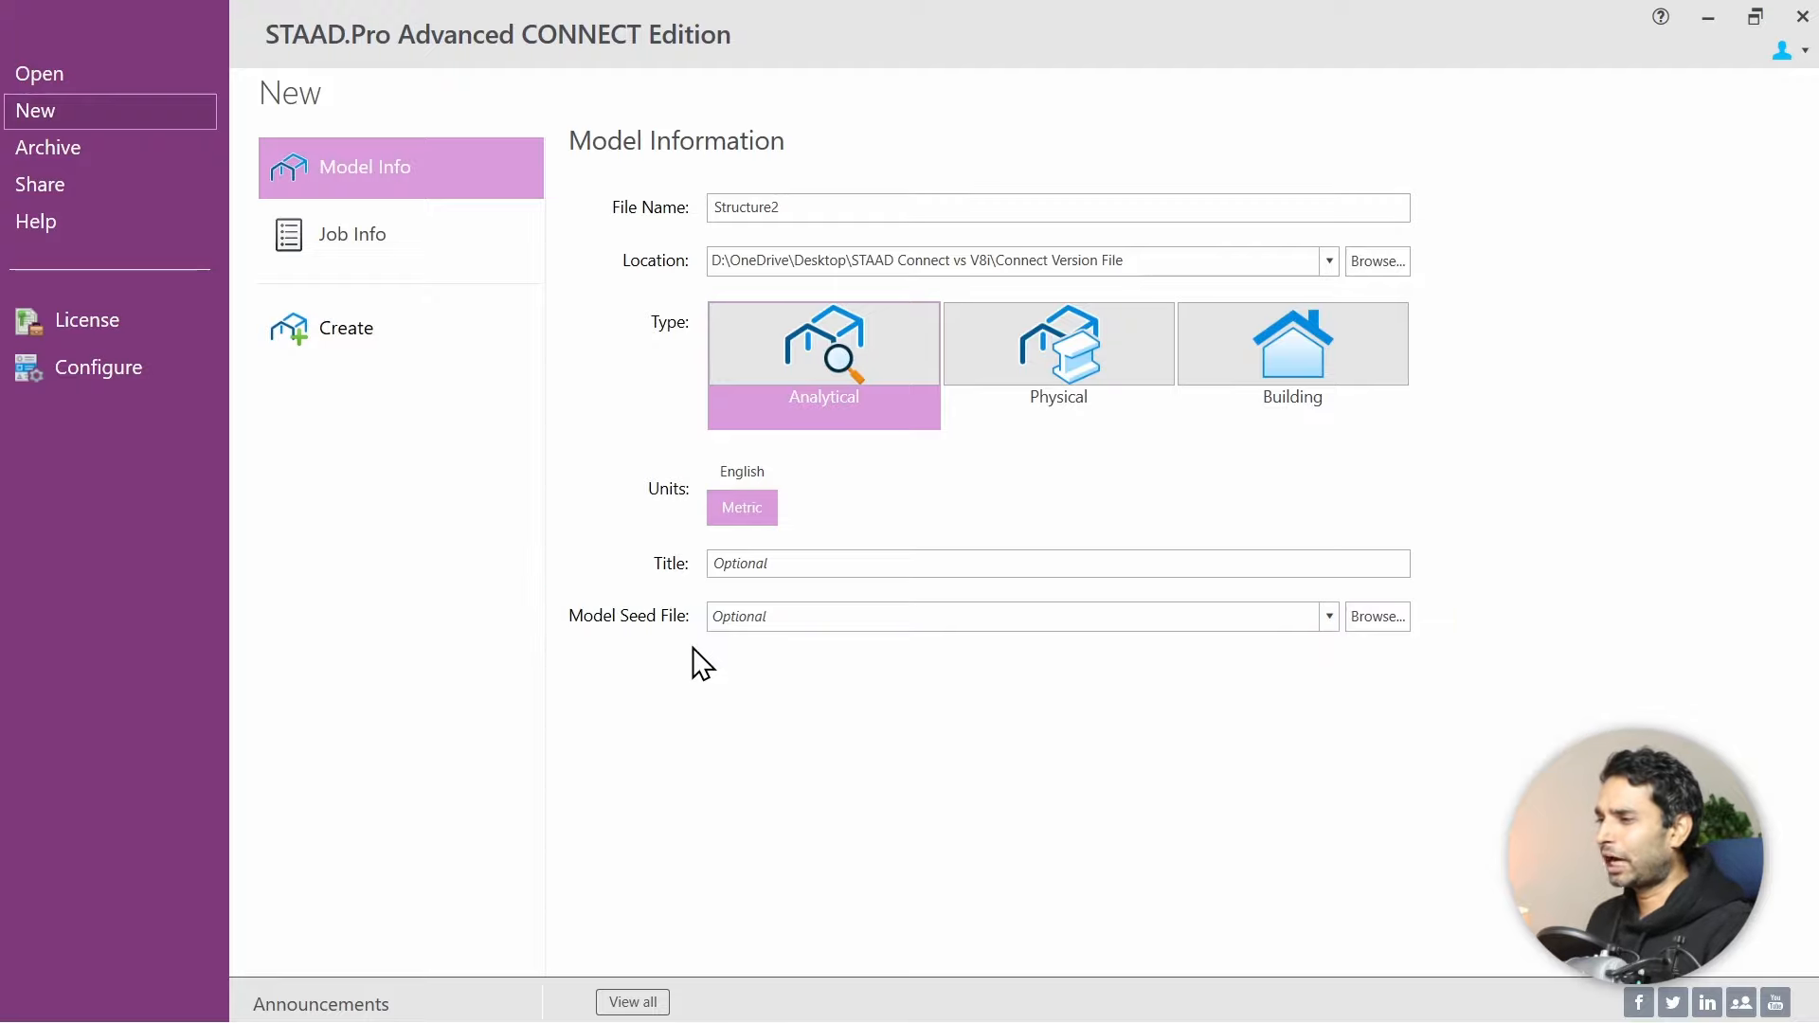
left_click(341, 232)
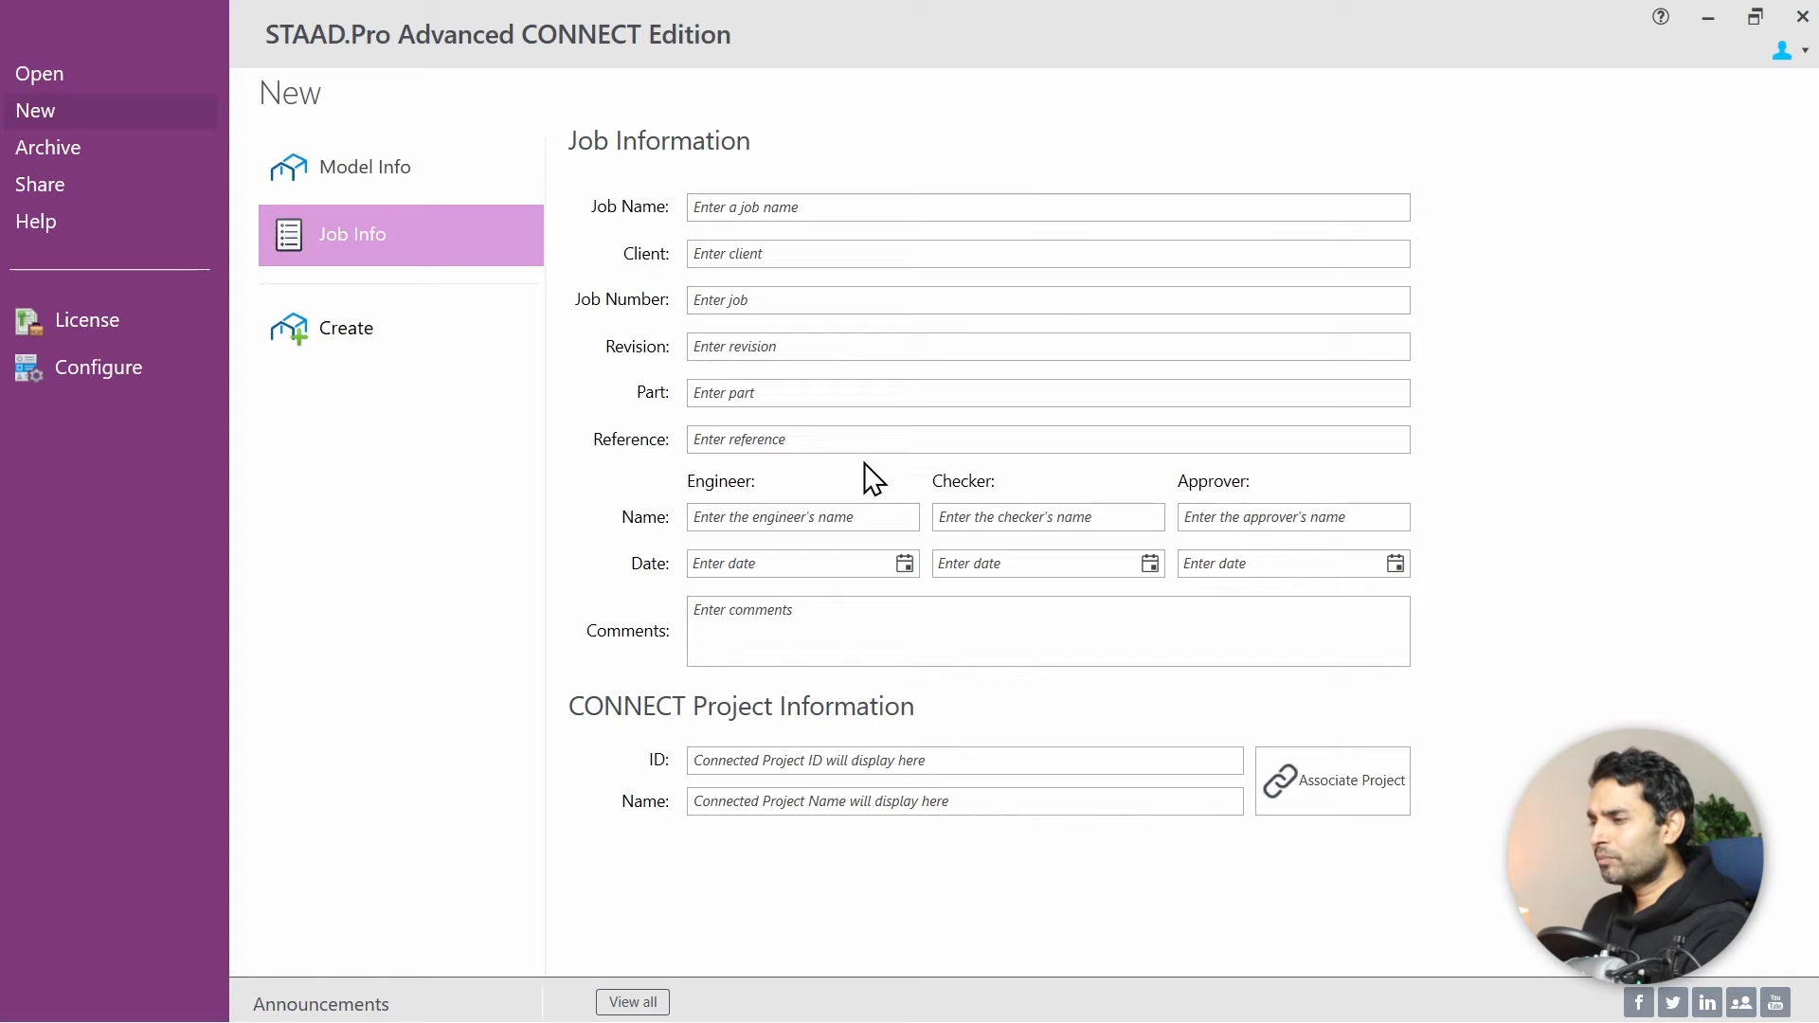
Step: Switch to STAAD.Pro V8i and reopen the recent file Structure22 to view its job information
key("alt+Tab")
key("alt+Tab")
key("alt+Tab")
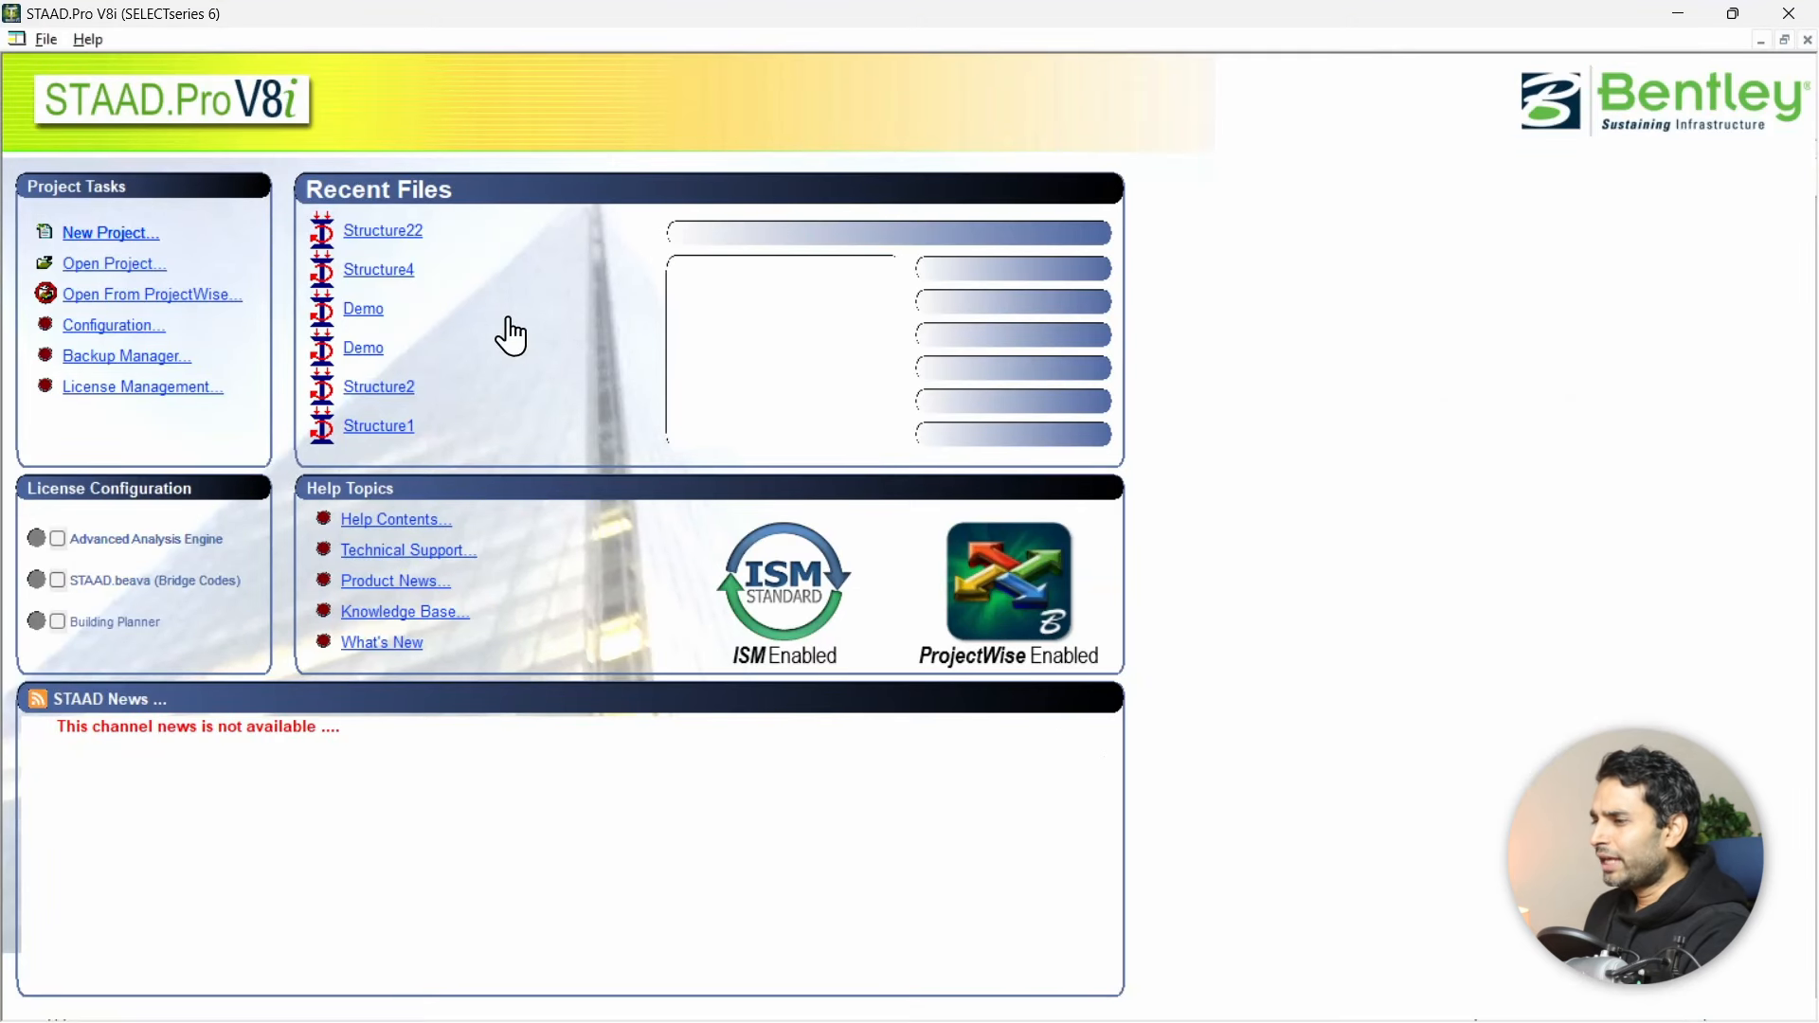
left_click(406, 239)
left_click(850, 609)
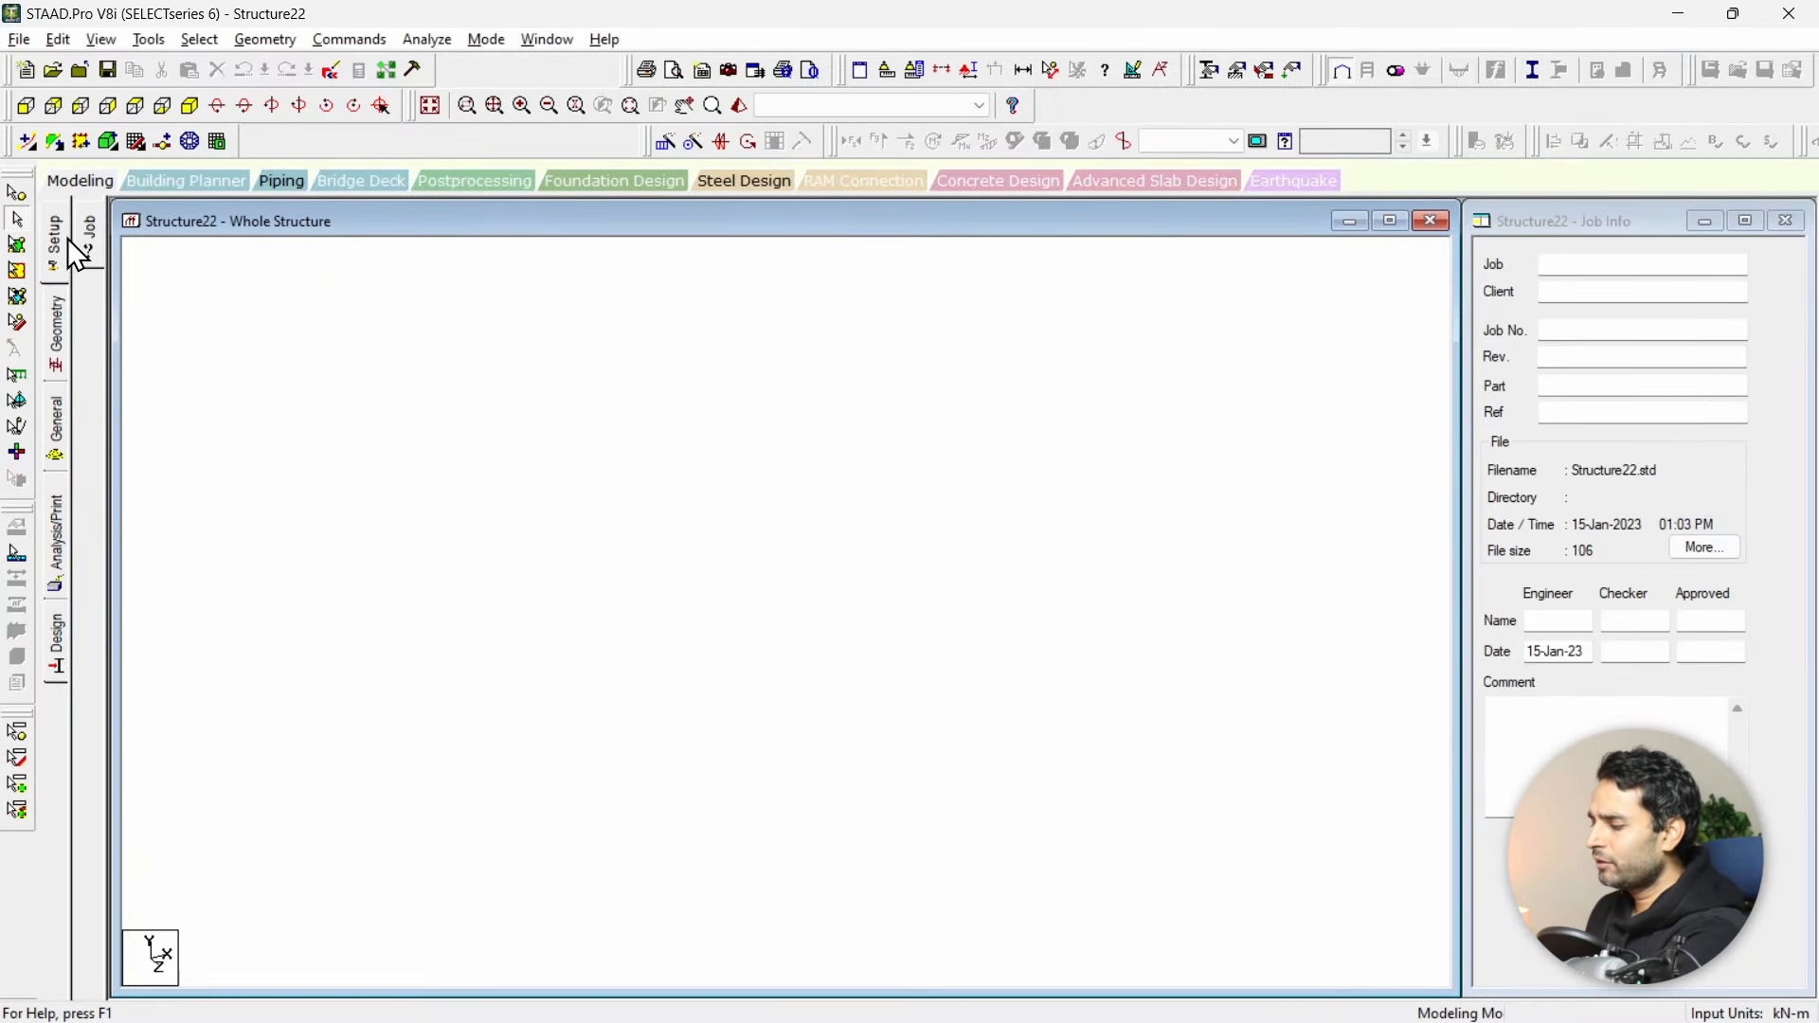
left_click_drag(269, 336, 71, 246)
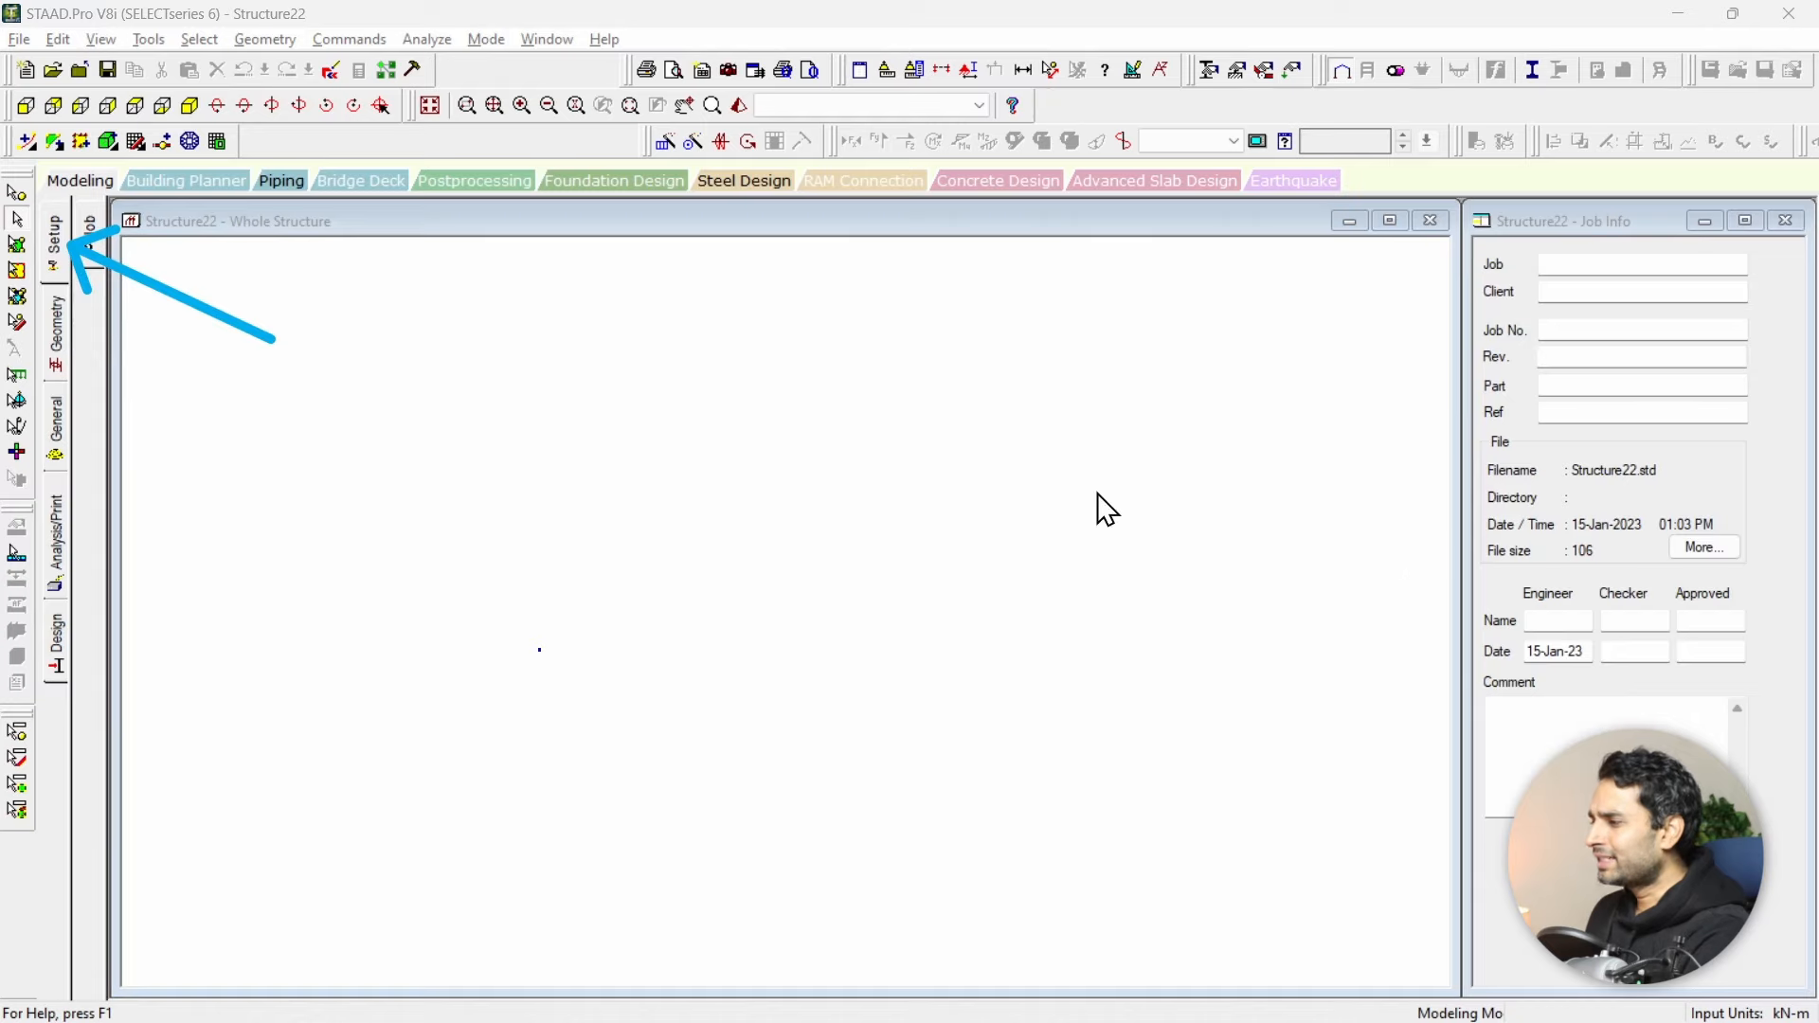
mouse_move(1004, 499)
left_mouse_down()
mouse_move(1494, 355)
mouse_move(1504, 276)
mouse_move(1474, 341)
mouse_move(1490, 811)
mouse_move(1462, 453)
left_mouse_up()
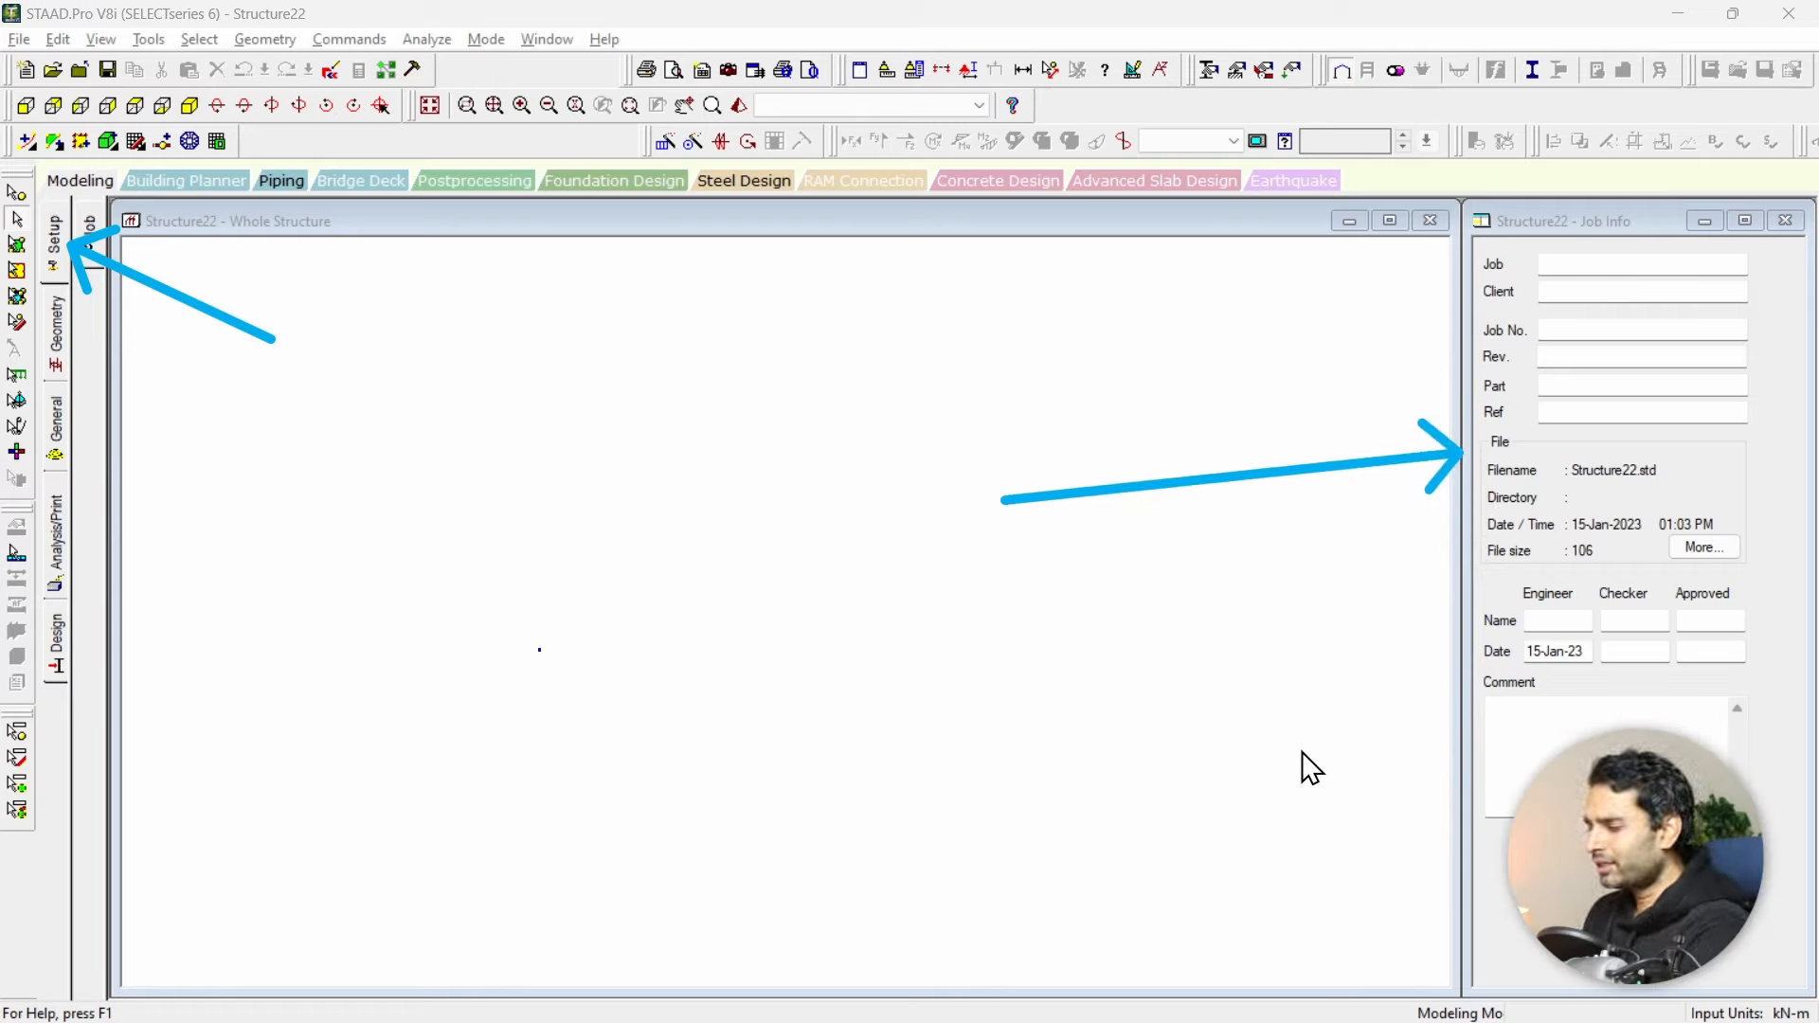
key("Escape")
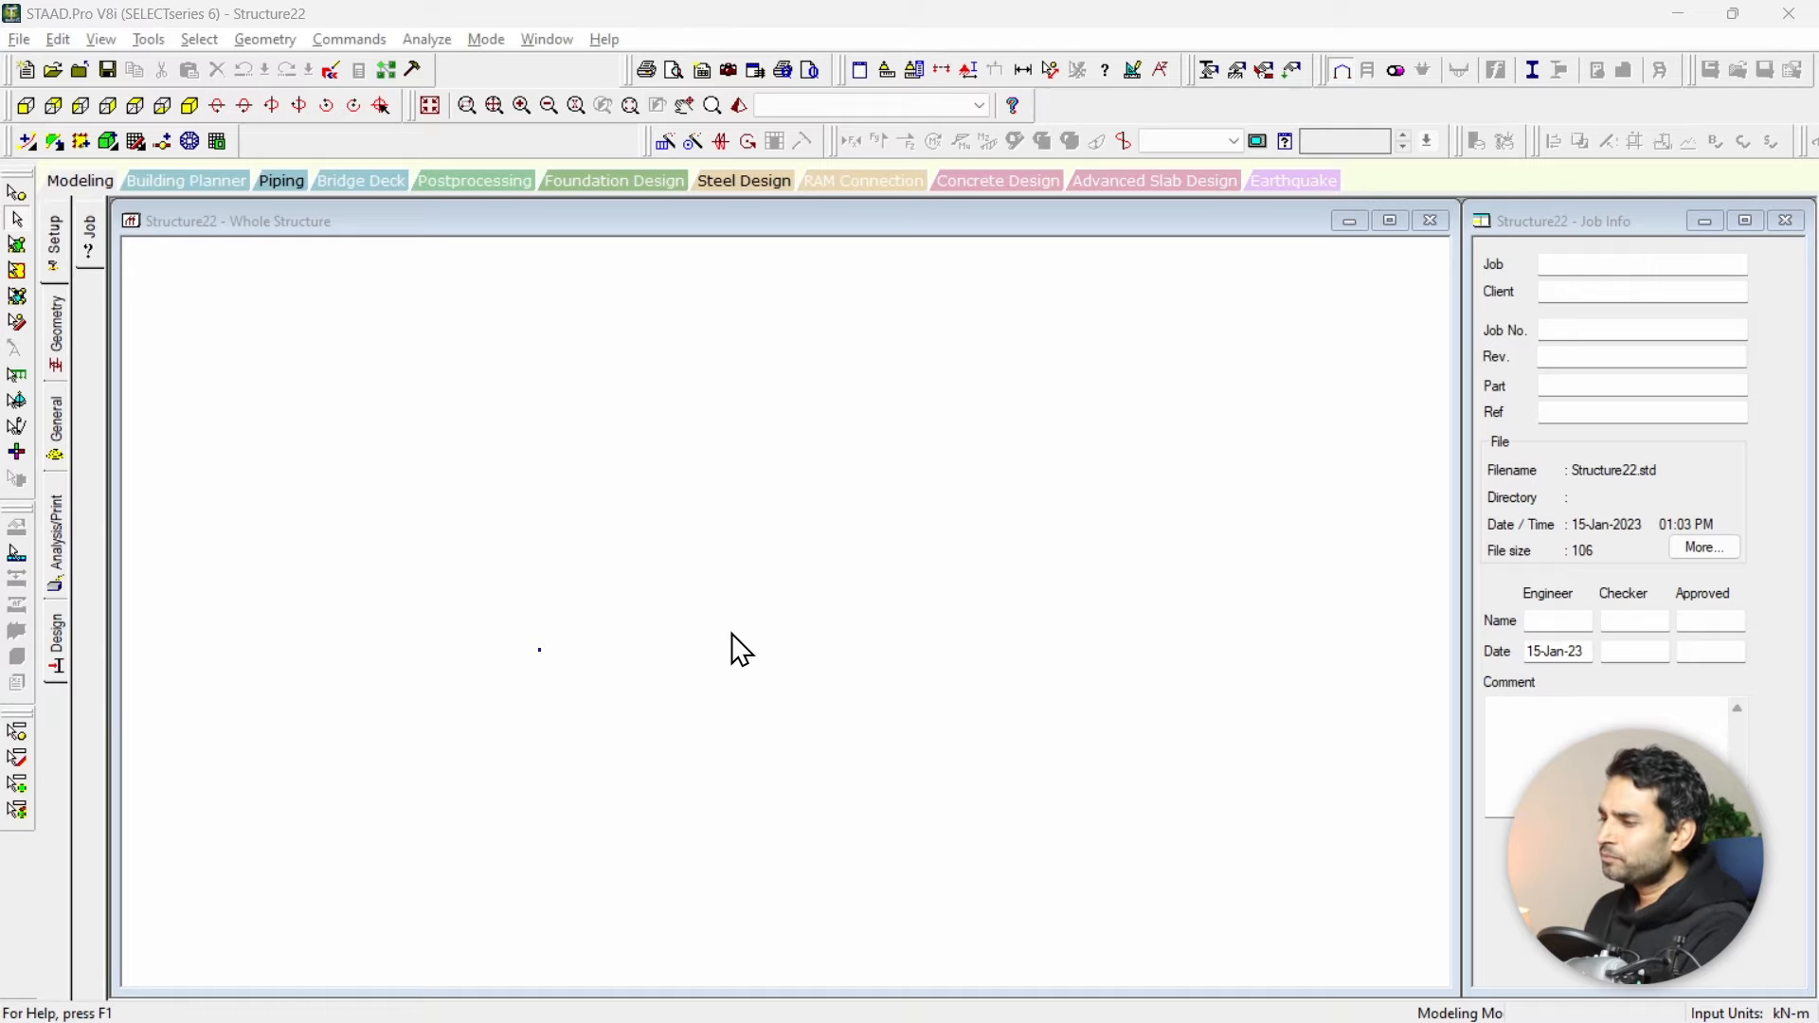
Step: Switch to STAAD.Pro CONNECT Edition and examine the recent models list with the properties of Block A.STD
key("alt+Tab")
key("alt+Tab")
key("alt+Tab")
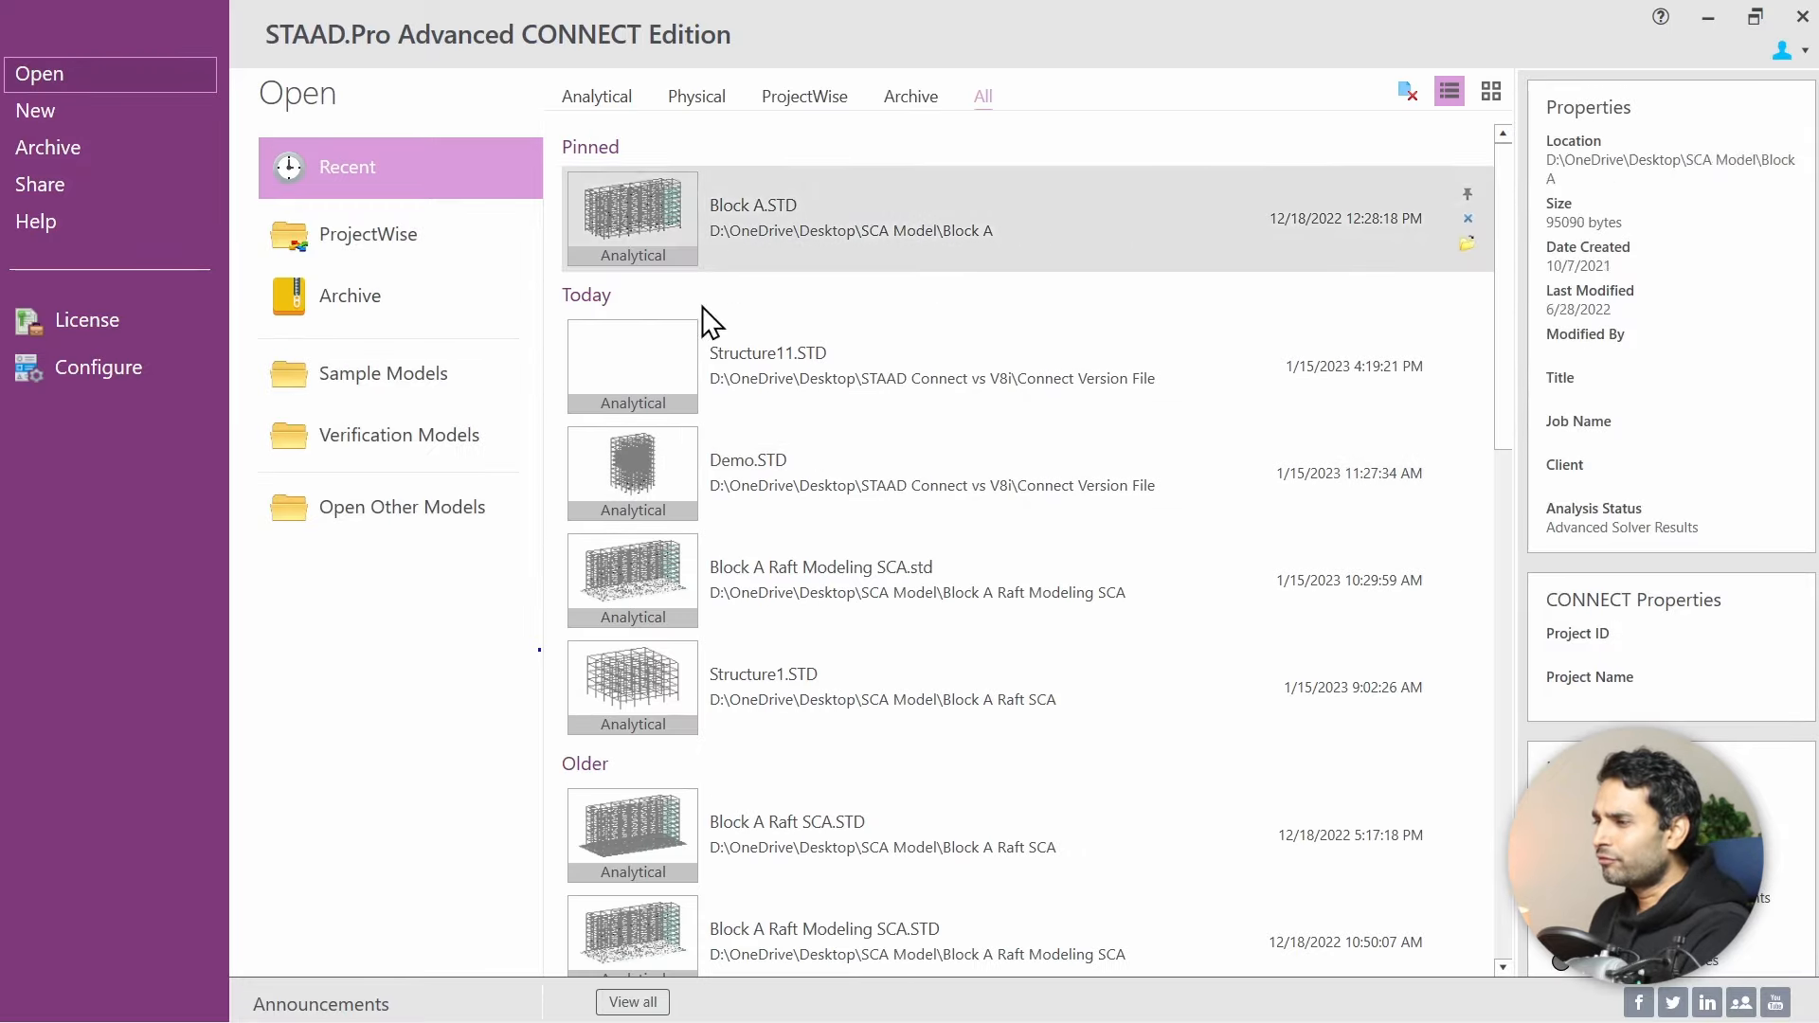
Step: Switch to STAAD.Pro V8i and close the Structure22 file to return to the start page
key("alt+Tab")
key("Tab")
key("Tab")
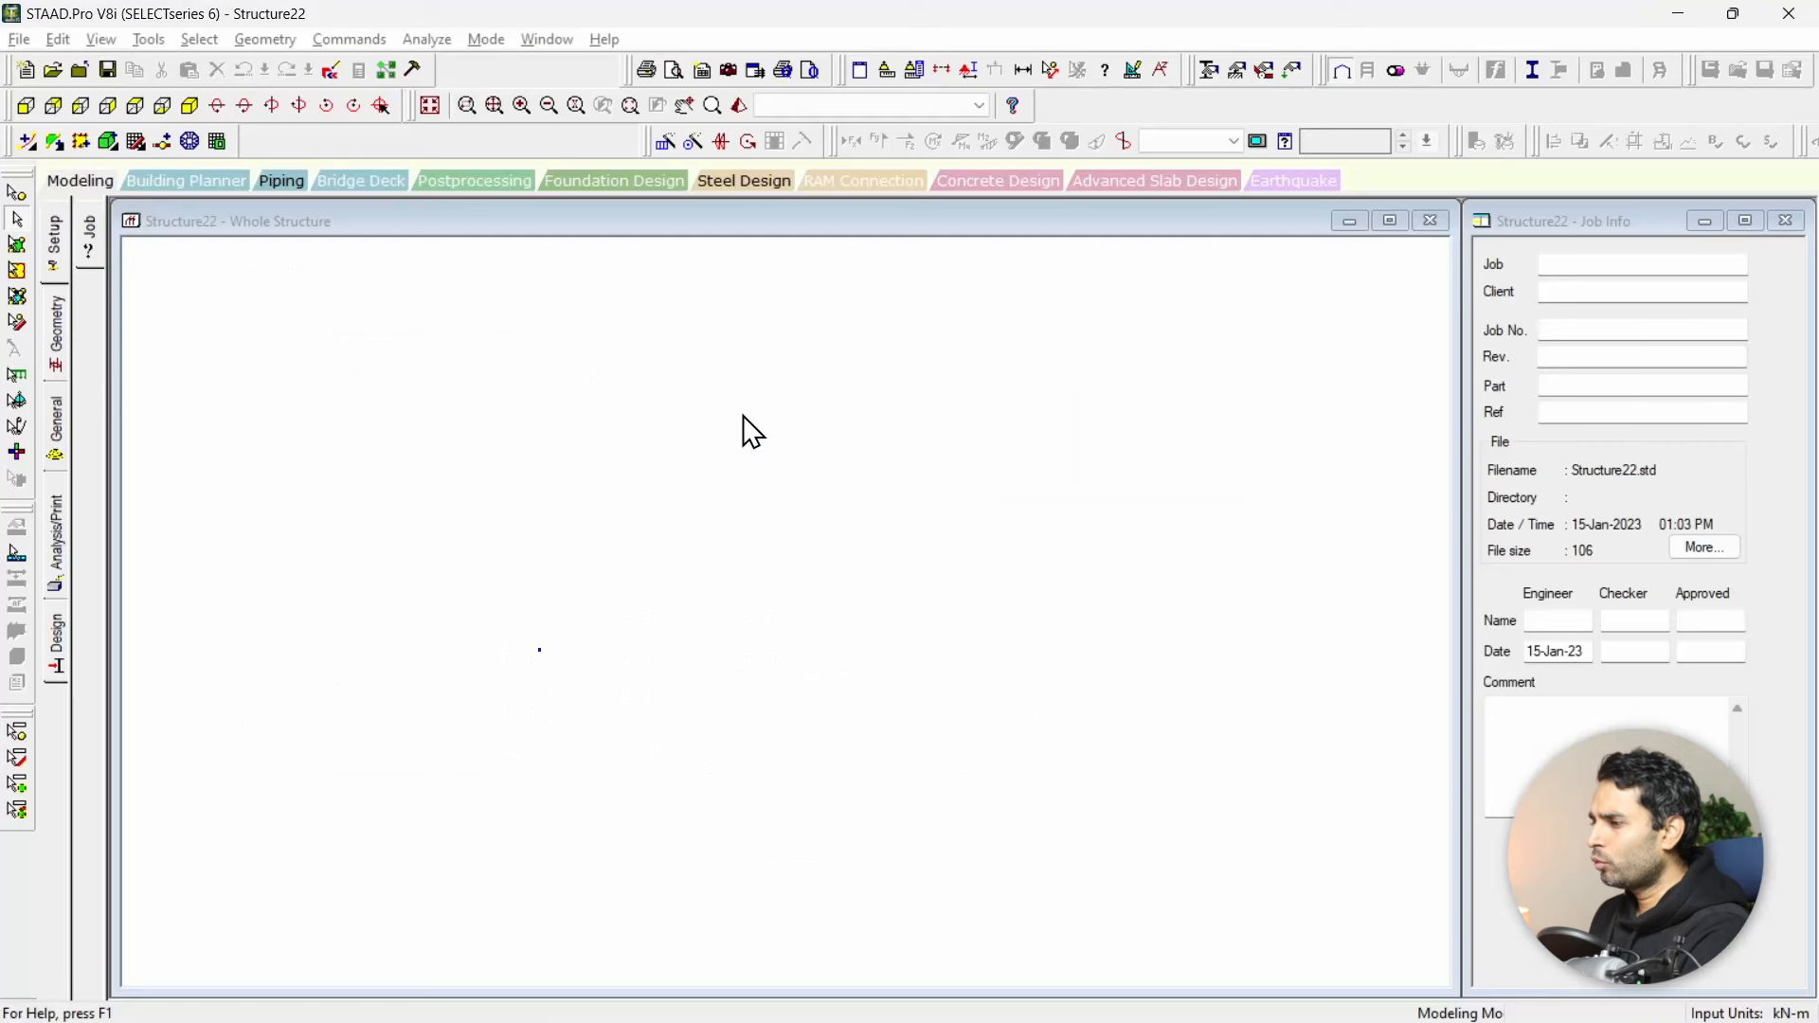
left_click(19, 40)
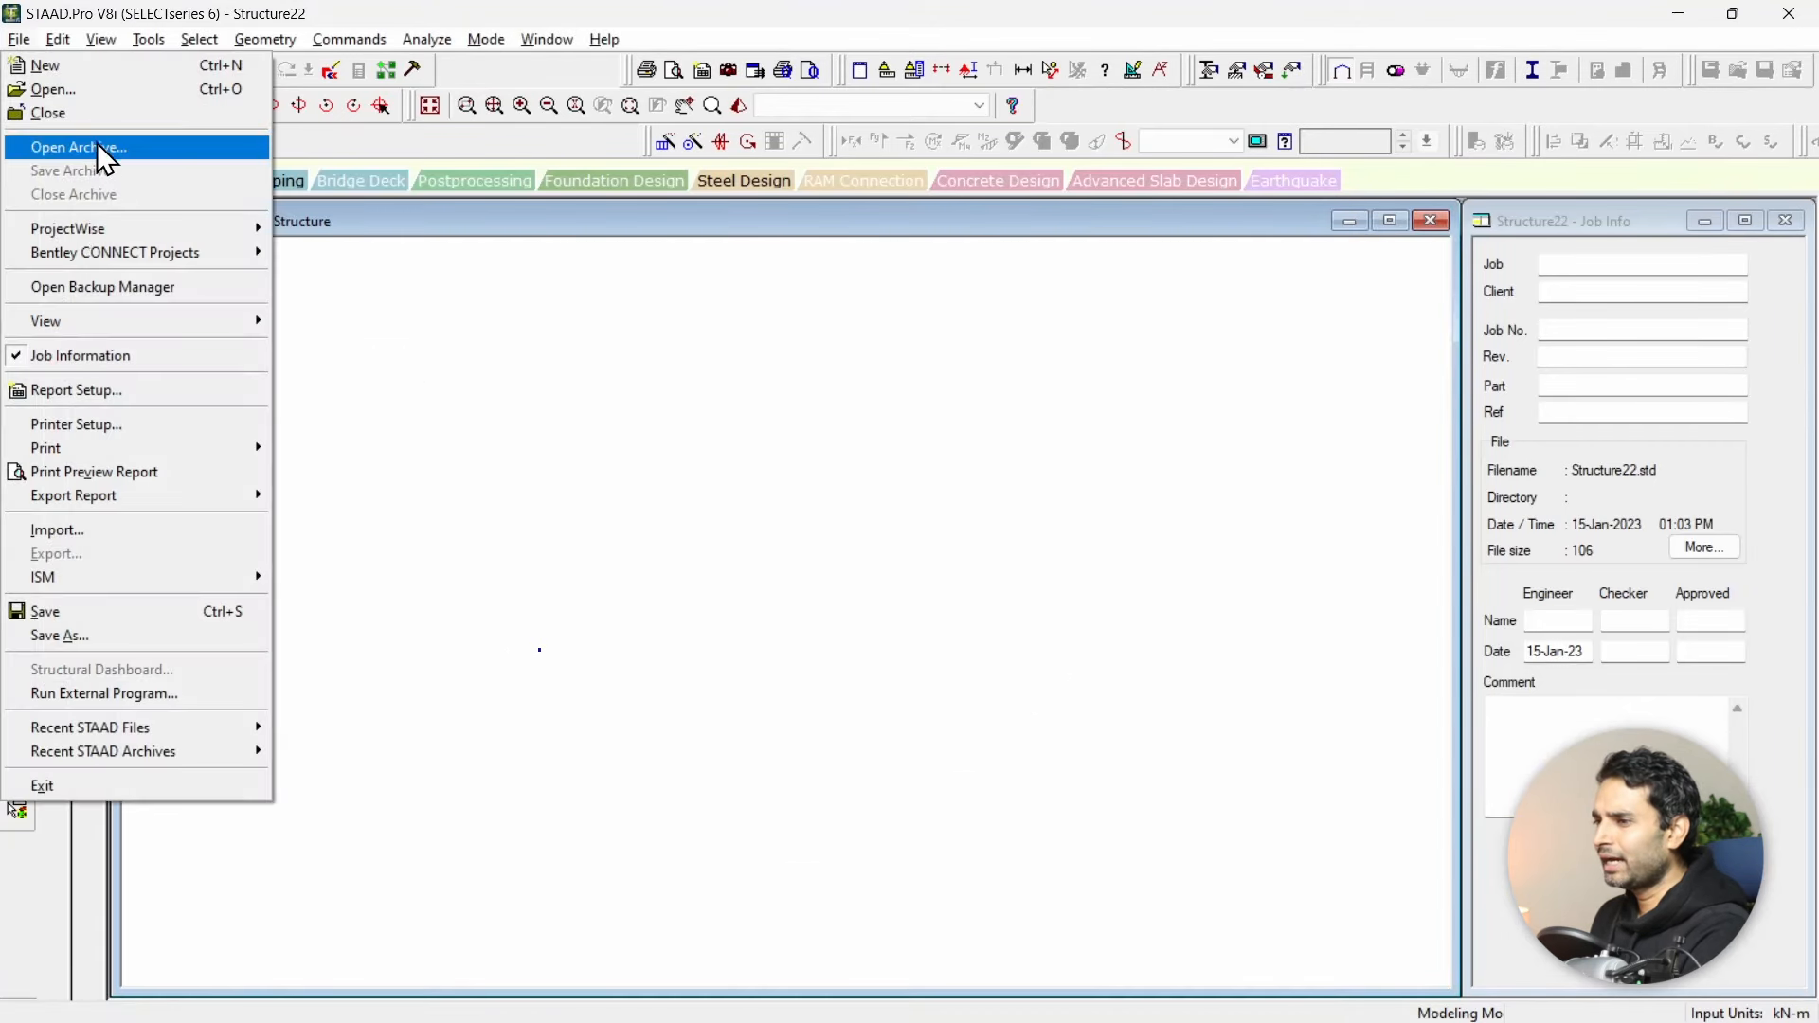
left_click(49, 113)
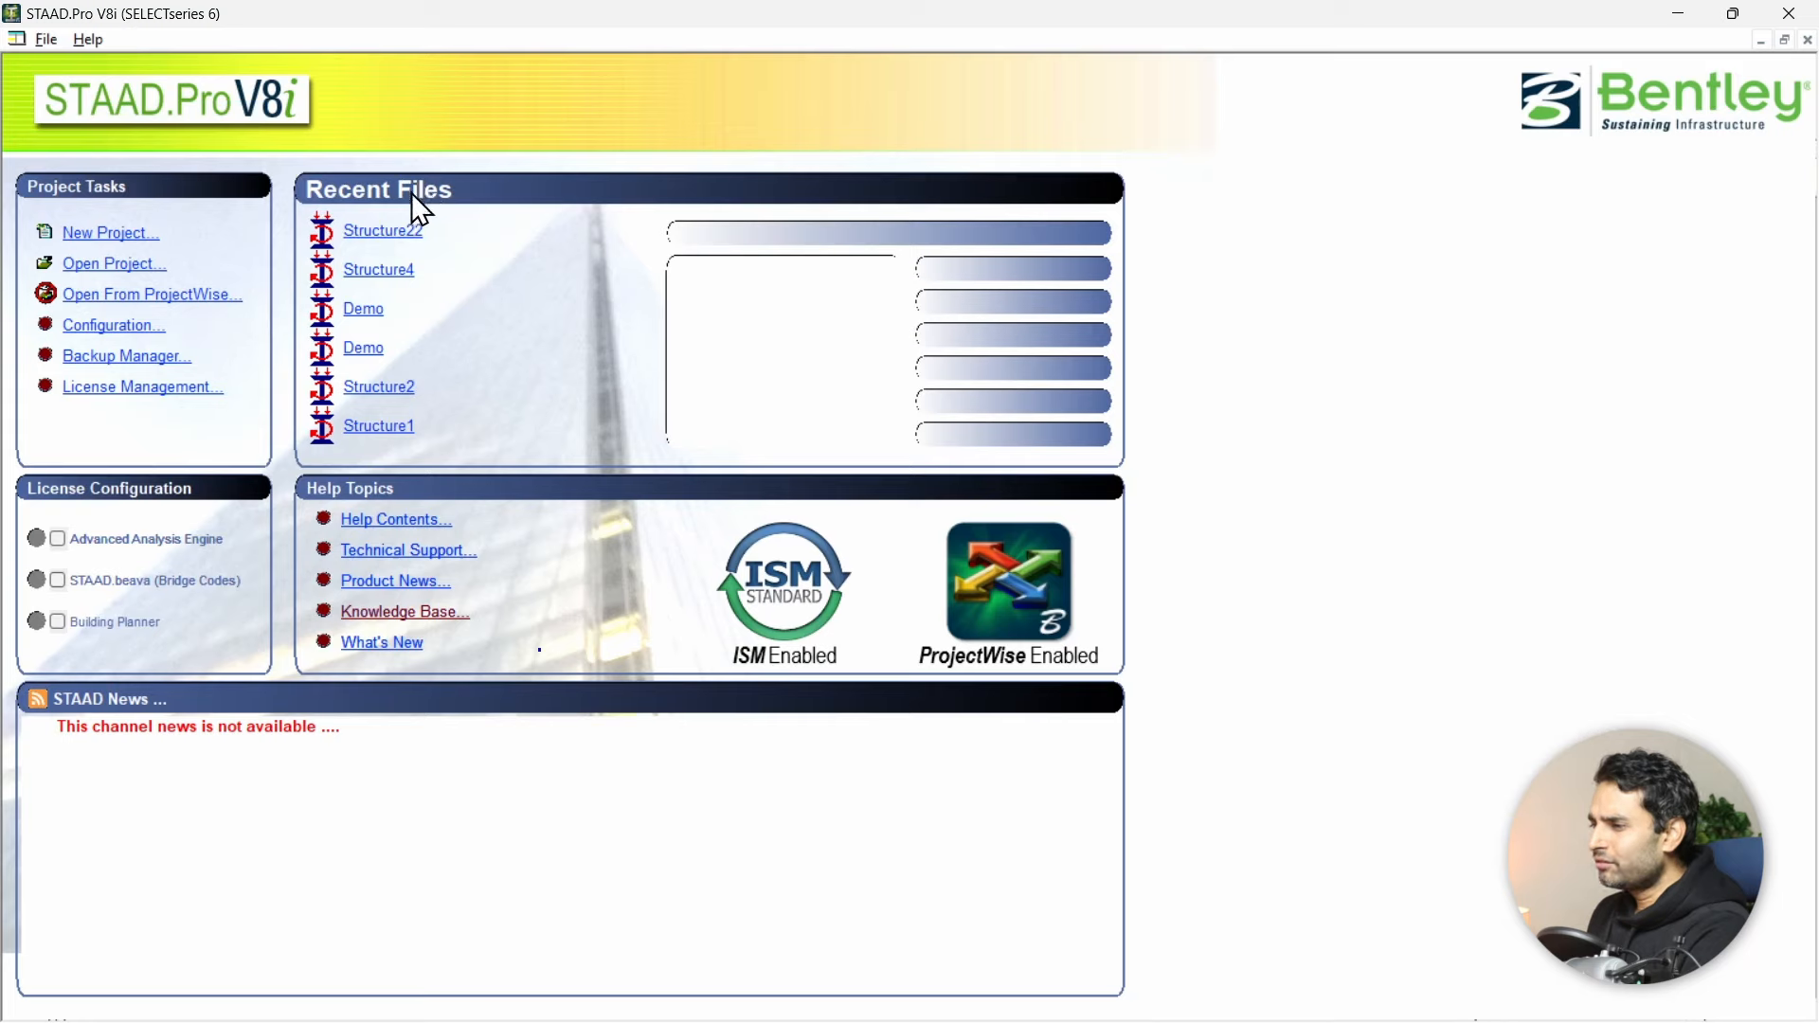
Step: Preview the recent files Structure22 and Demo, and view the option for opening an existing project
mouse_move(375, 239)
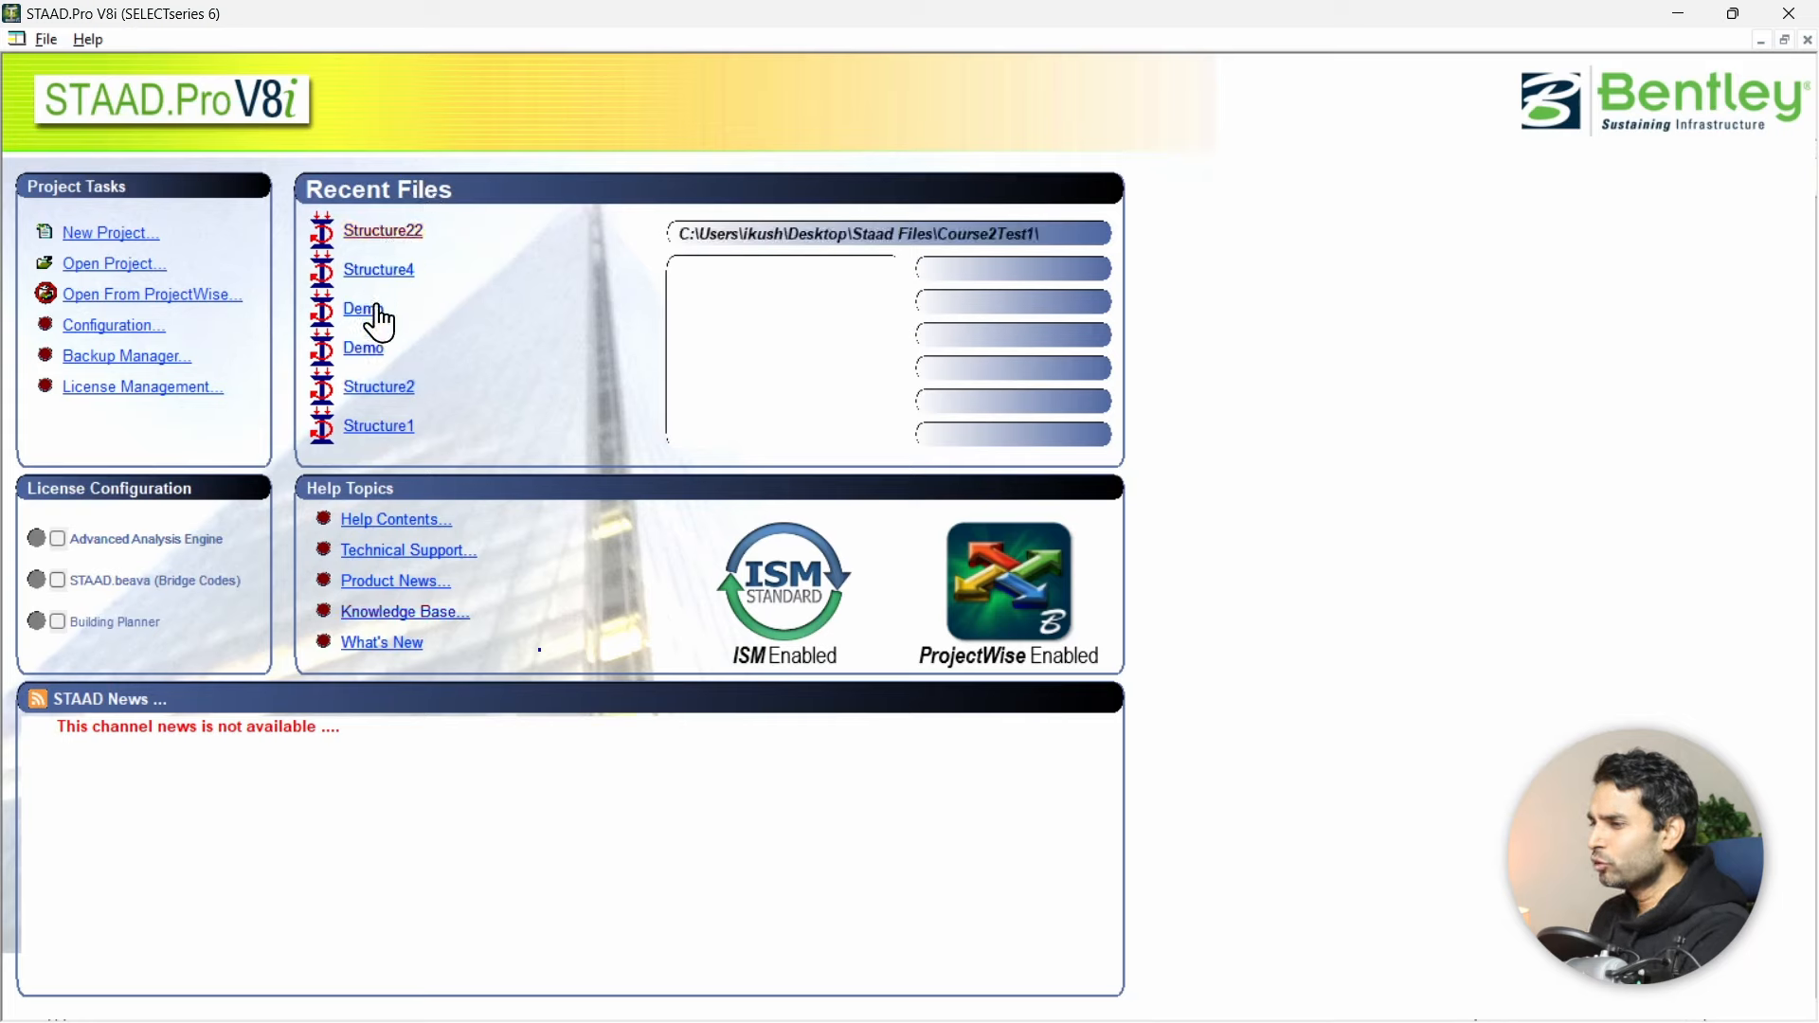
mouse_move(370, 316)
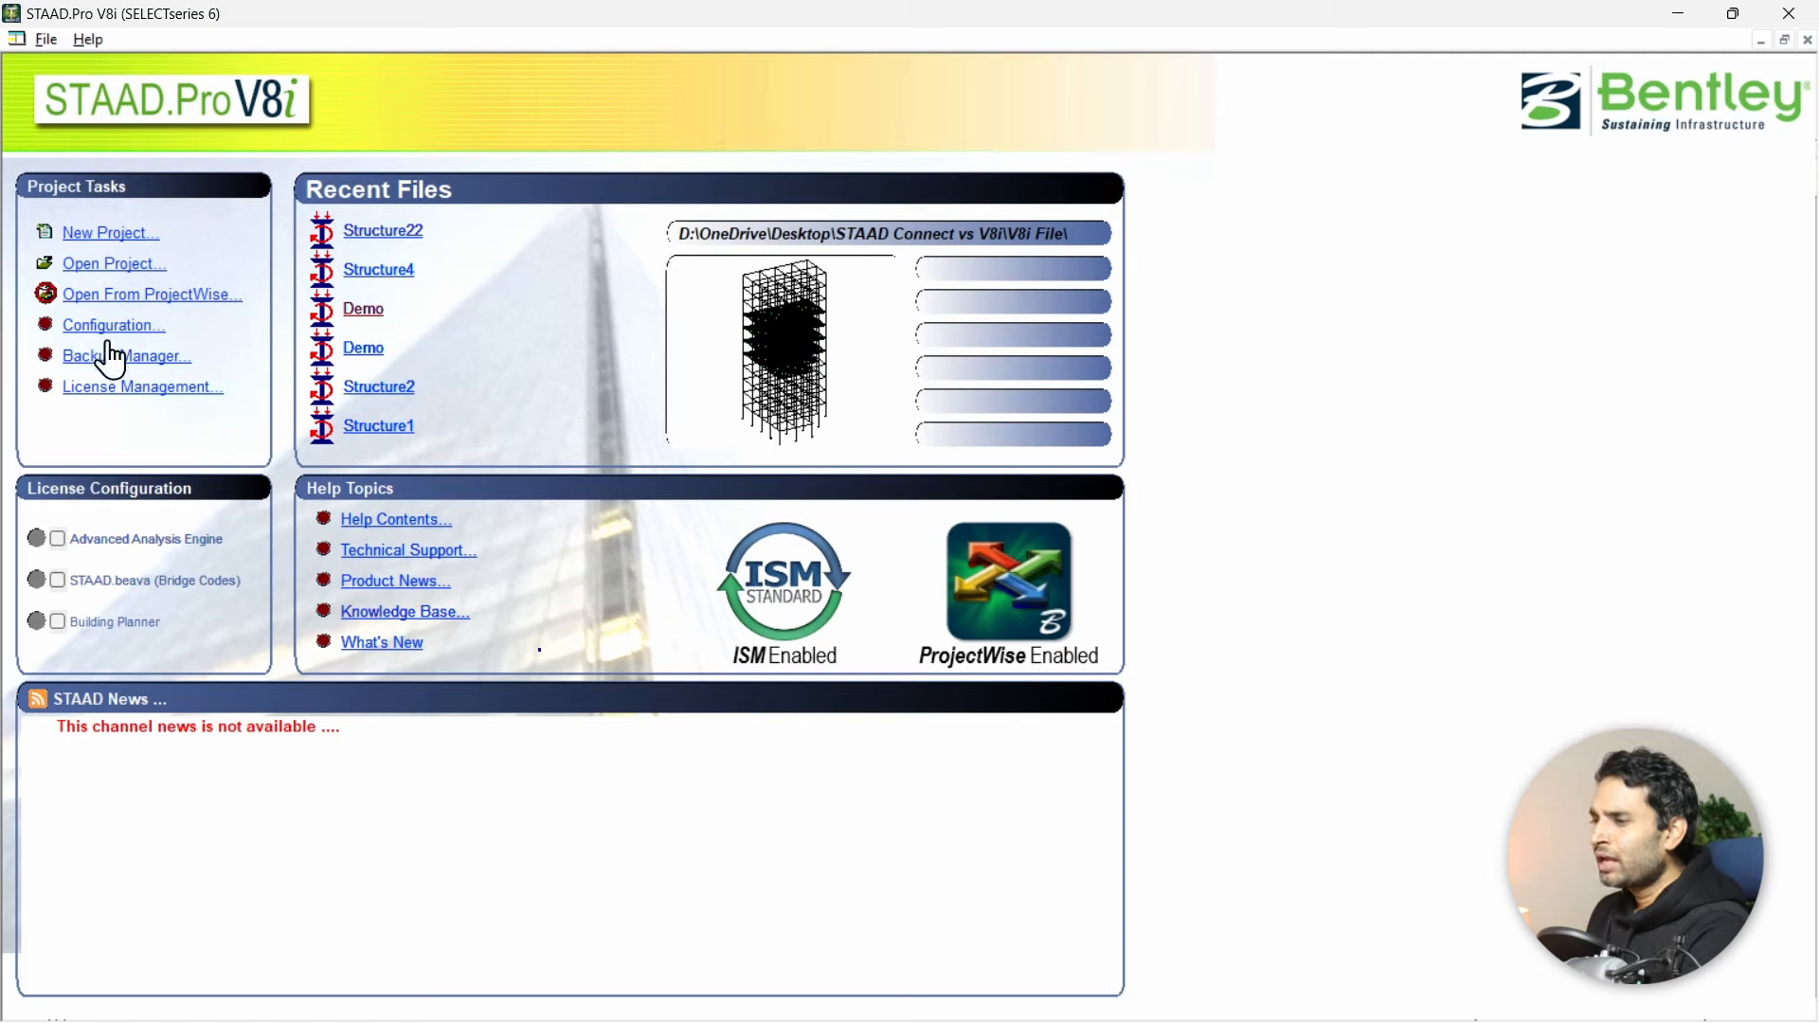
left_click(124, 268)
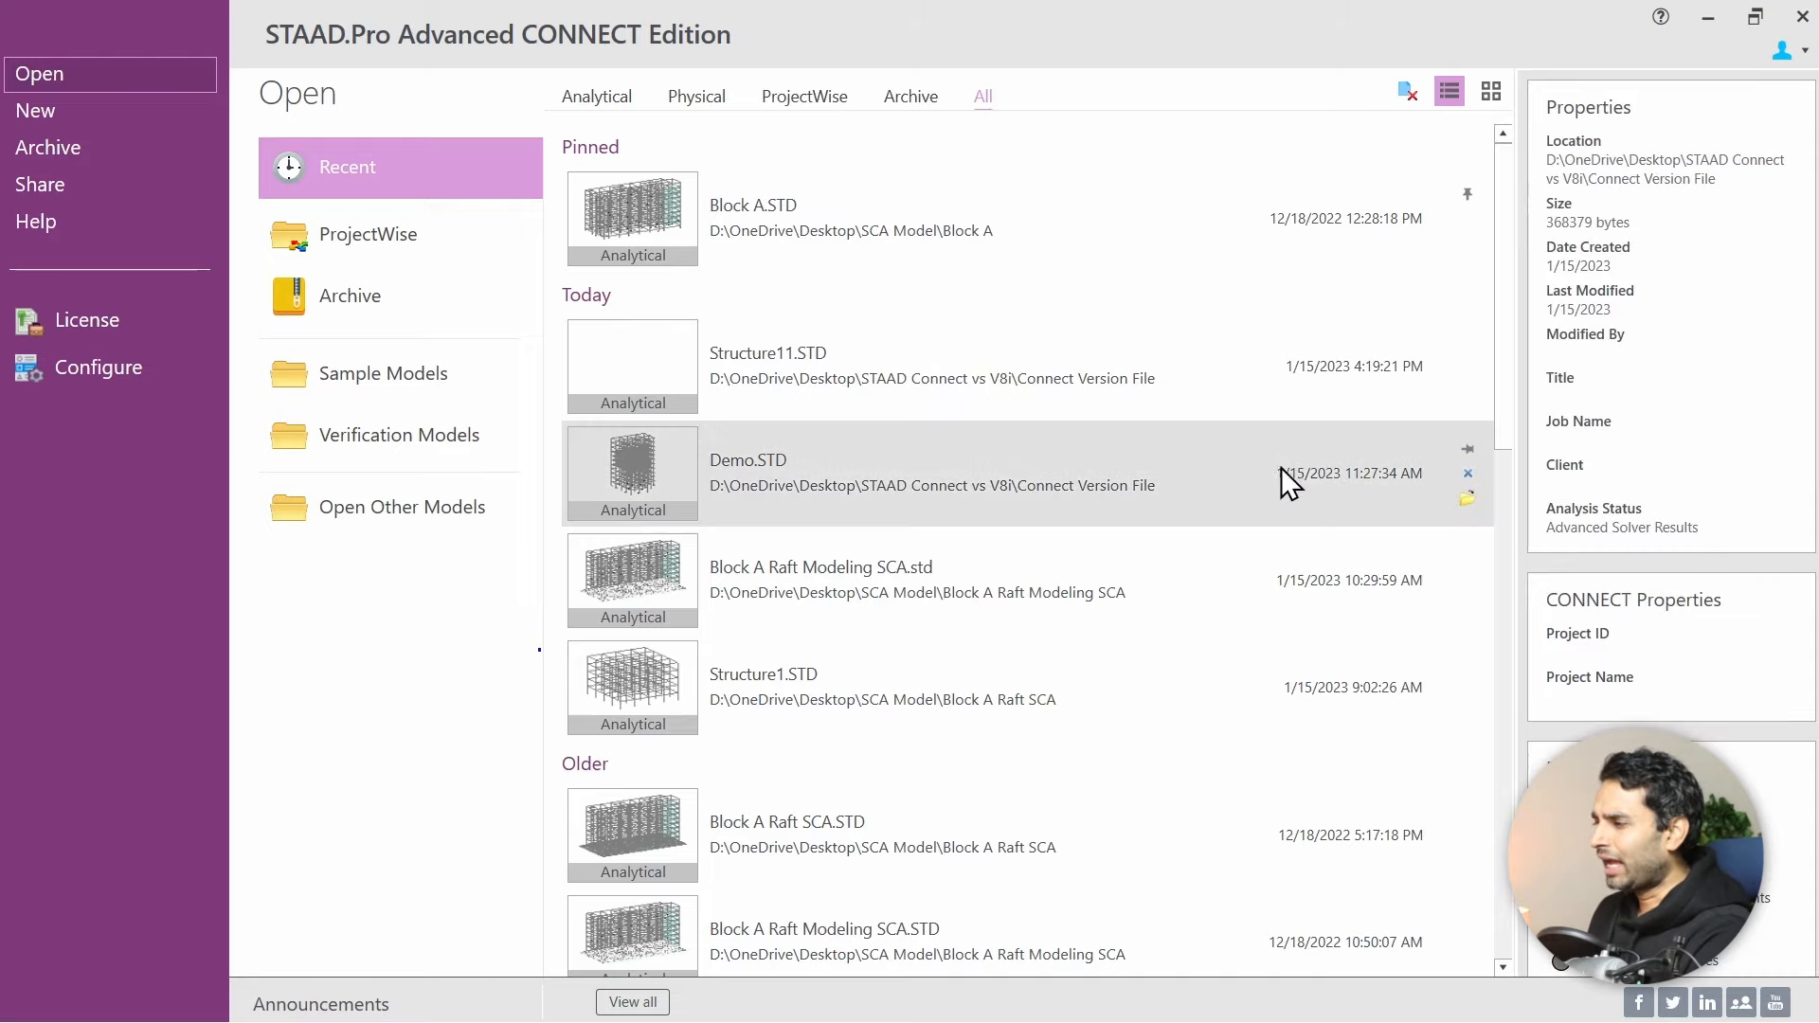
Step: Switch to STAAD.Pro CONNECT Edition, browse the recent models and pin Demo.STD
left_click_drag(1503, 357, 1506, 445)
scroll(1511, 458, "up", 3)
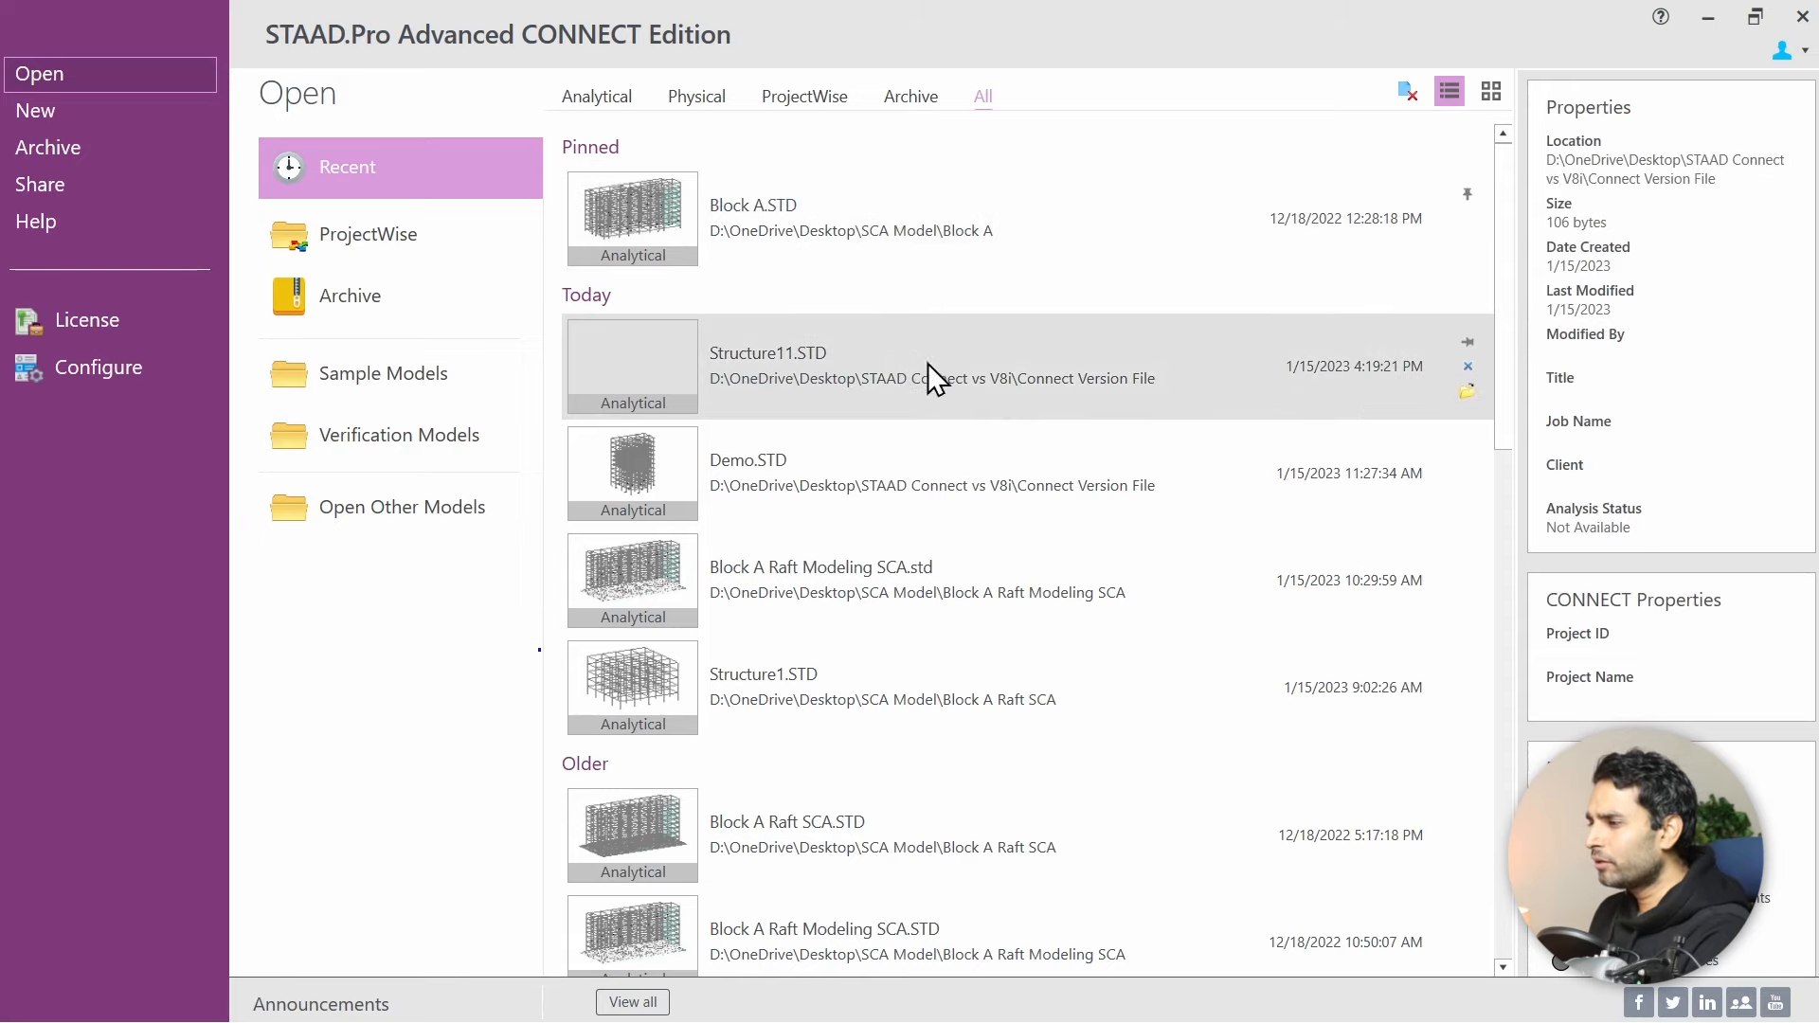
left_click_drag(958, 0, 964, 229)
left_click(1440, 215)
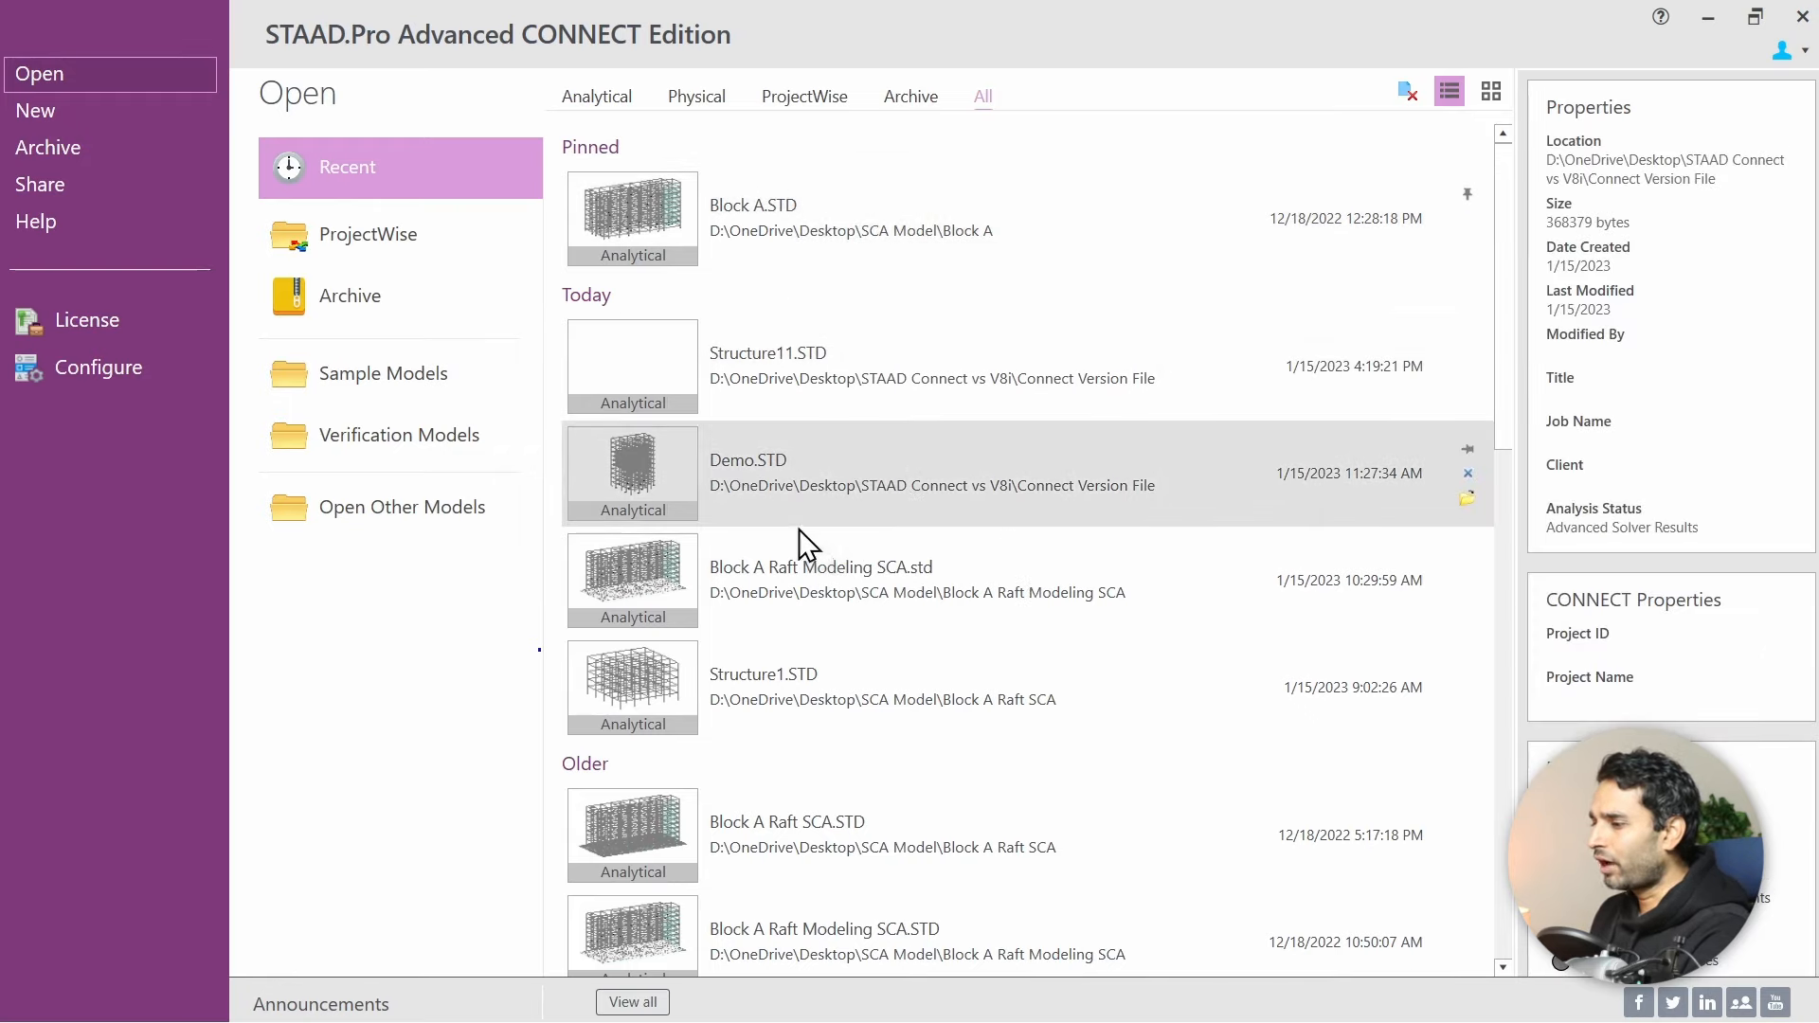
left_click(1467, 448)
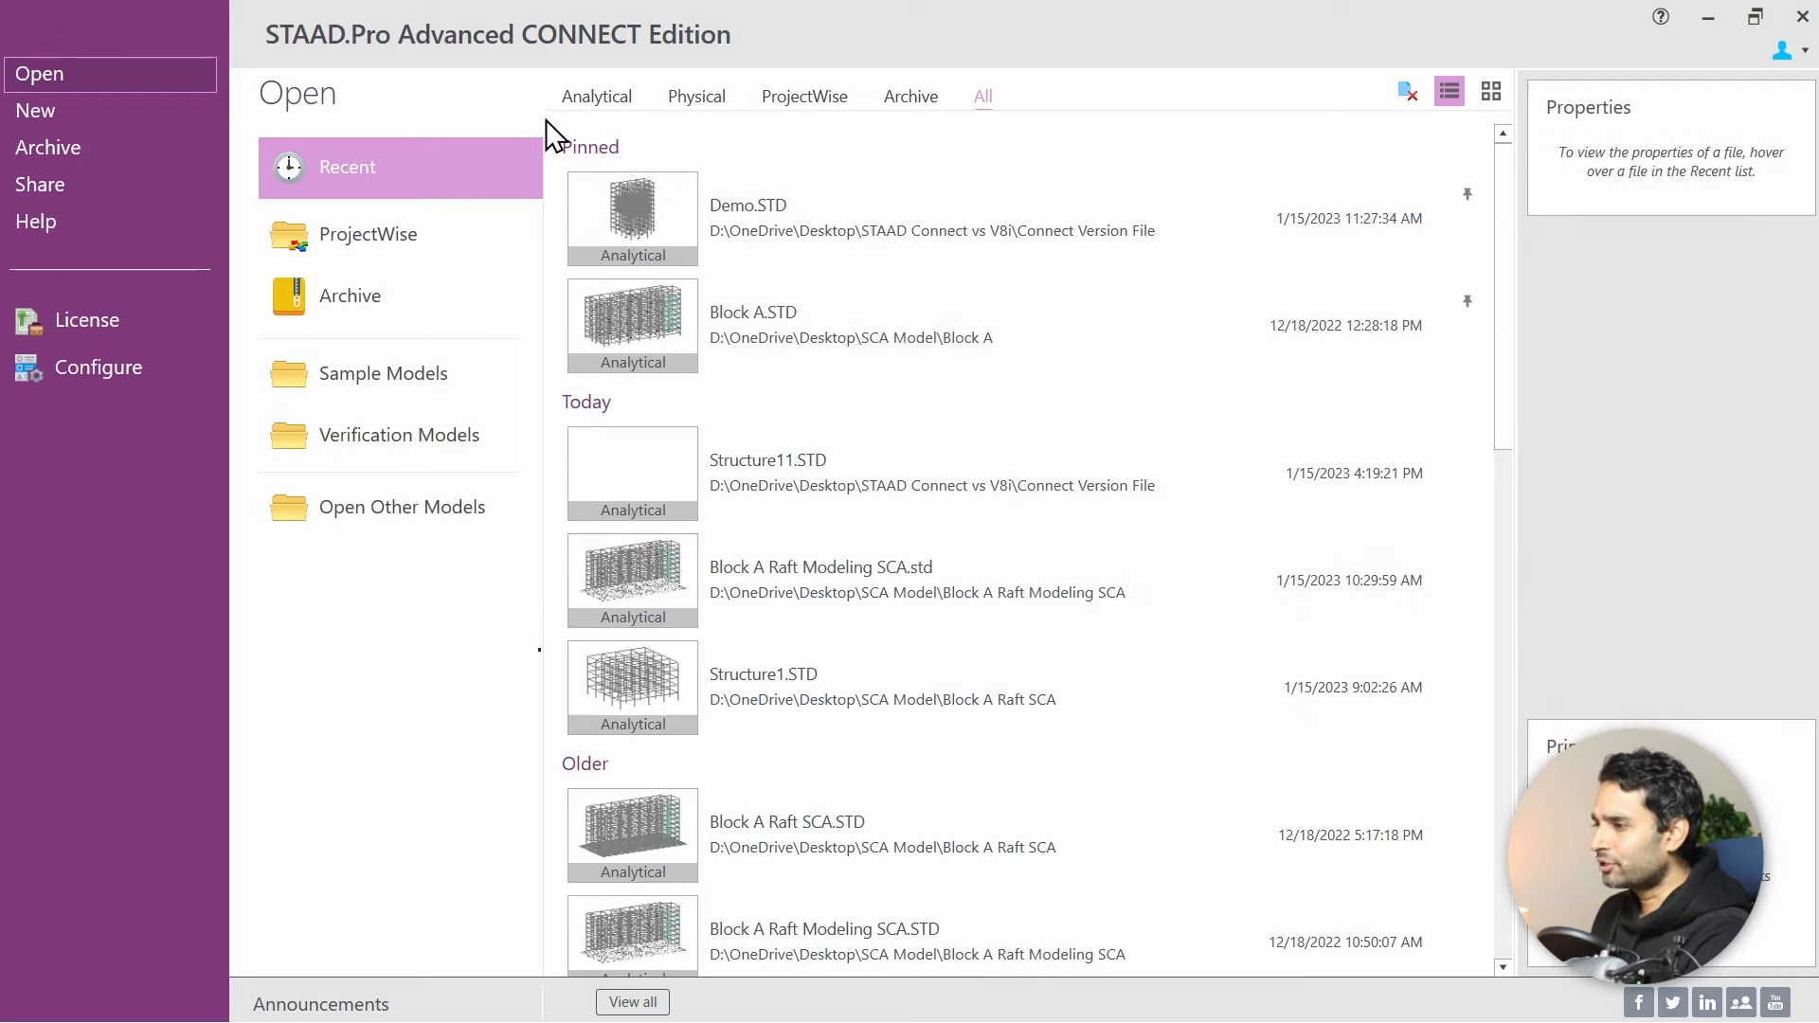
left_click_drag(548, 107, 1502, 398)
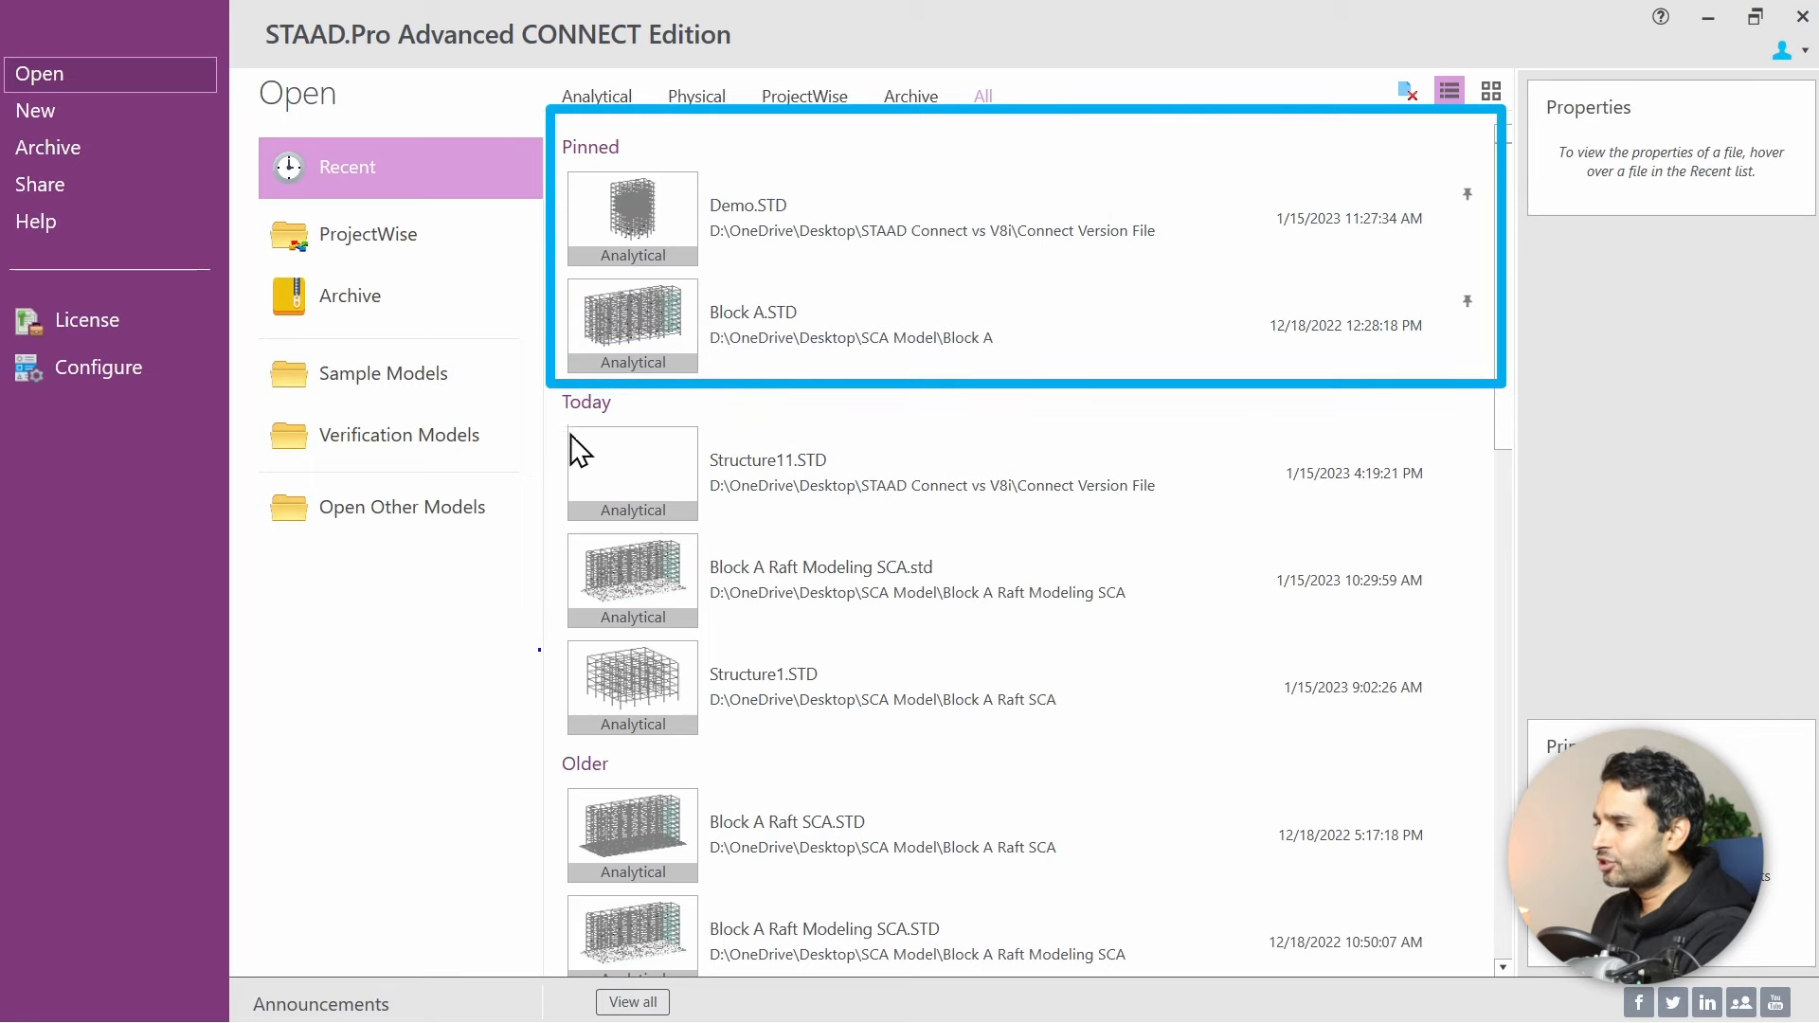
mouse_move(535, 386)
left_mouse_down()
mouse_move(988, 663)
mouse_move(1514, 741)
left_mouse_up()
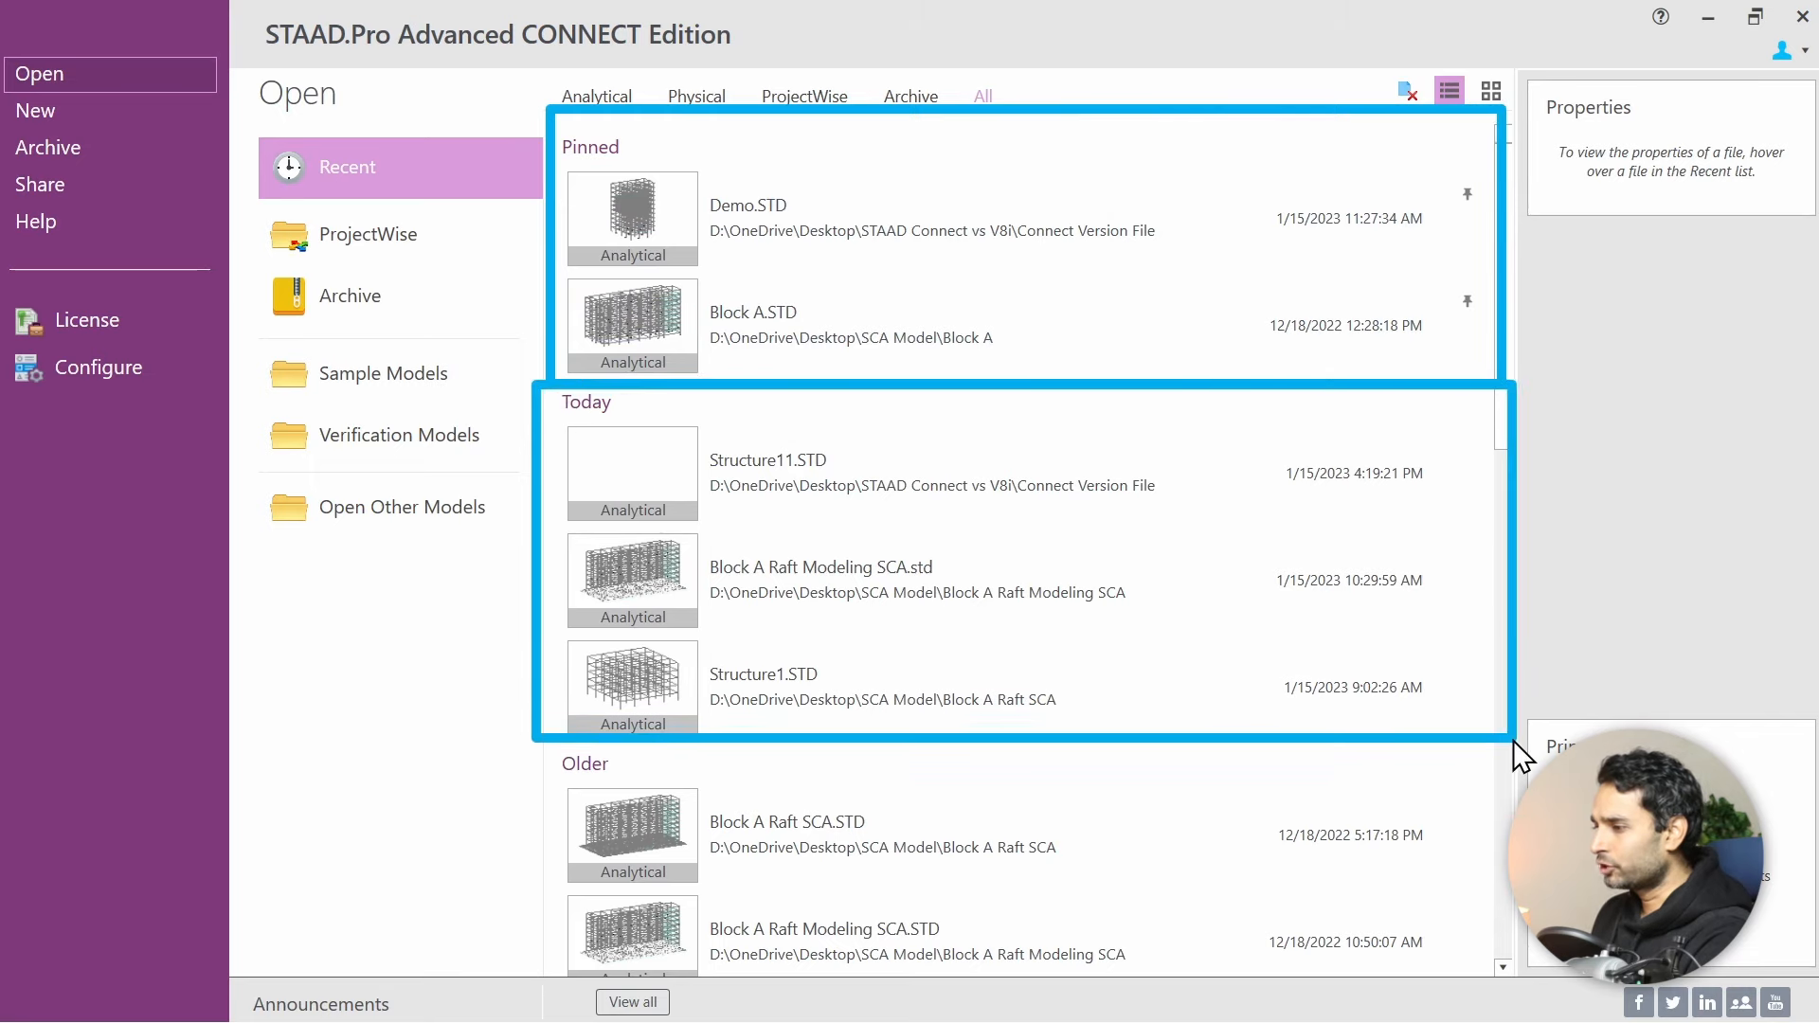
mouse_move(542, 744)
left_mouse_down()
mouse_move(658, 812)
mouse_move(1499, 967)
left_mouse_up()
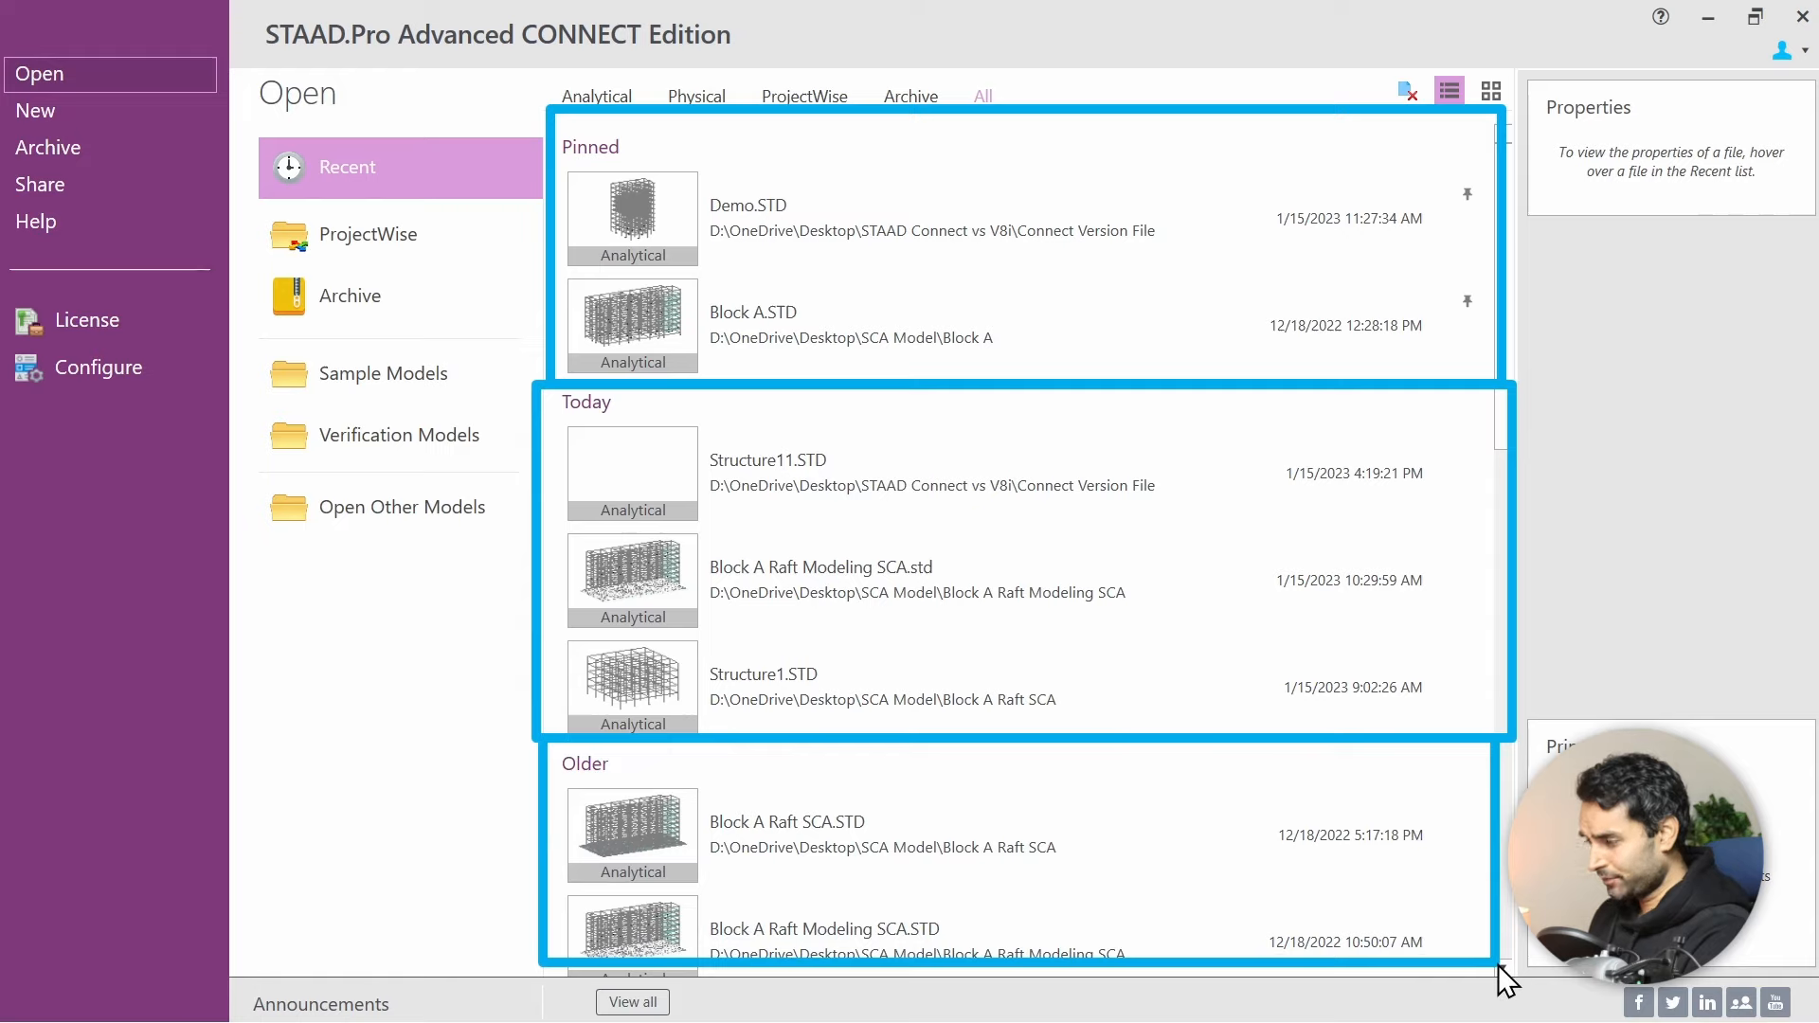
key("Escape")
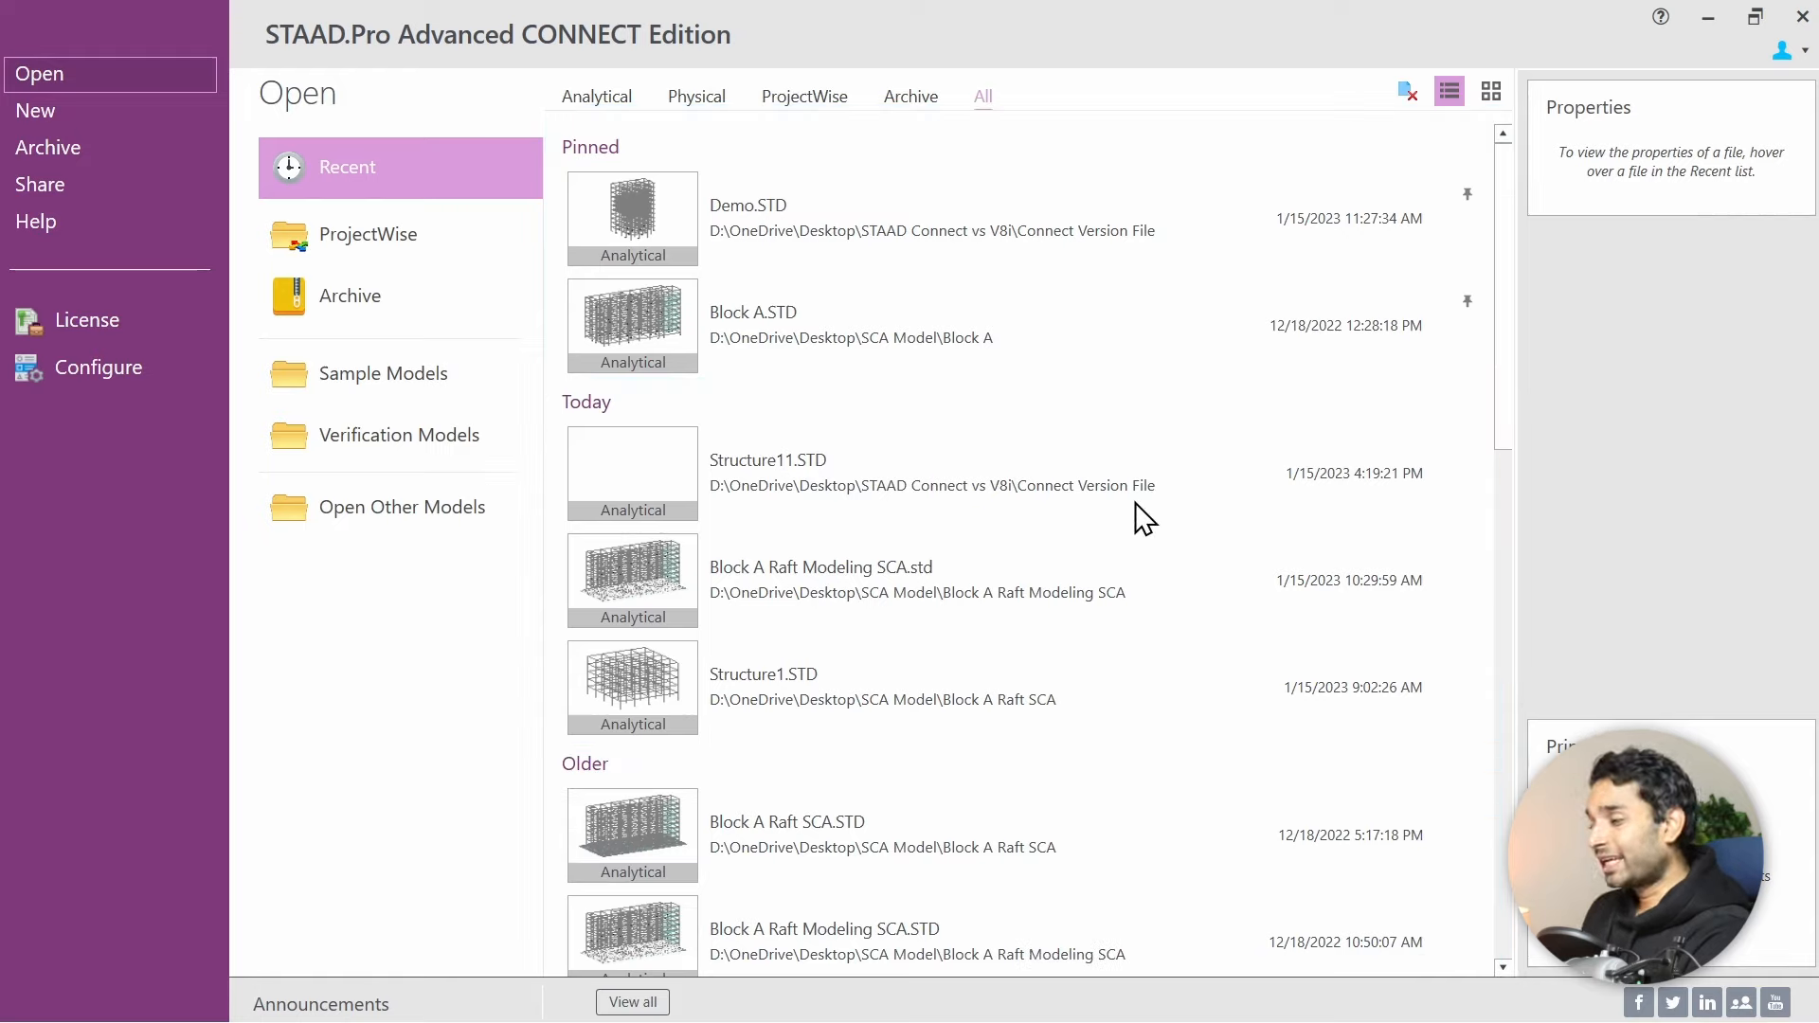
Step: Switch to Excel and pin the DSR R2 workbook in the list of recent workbooks
key("alt+Tab")
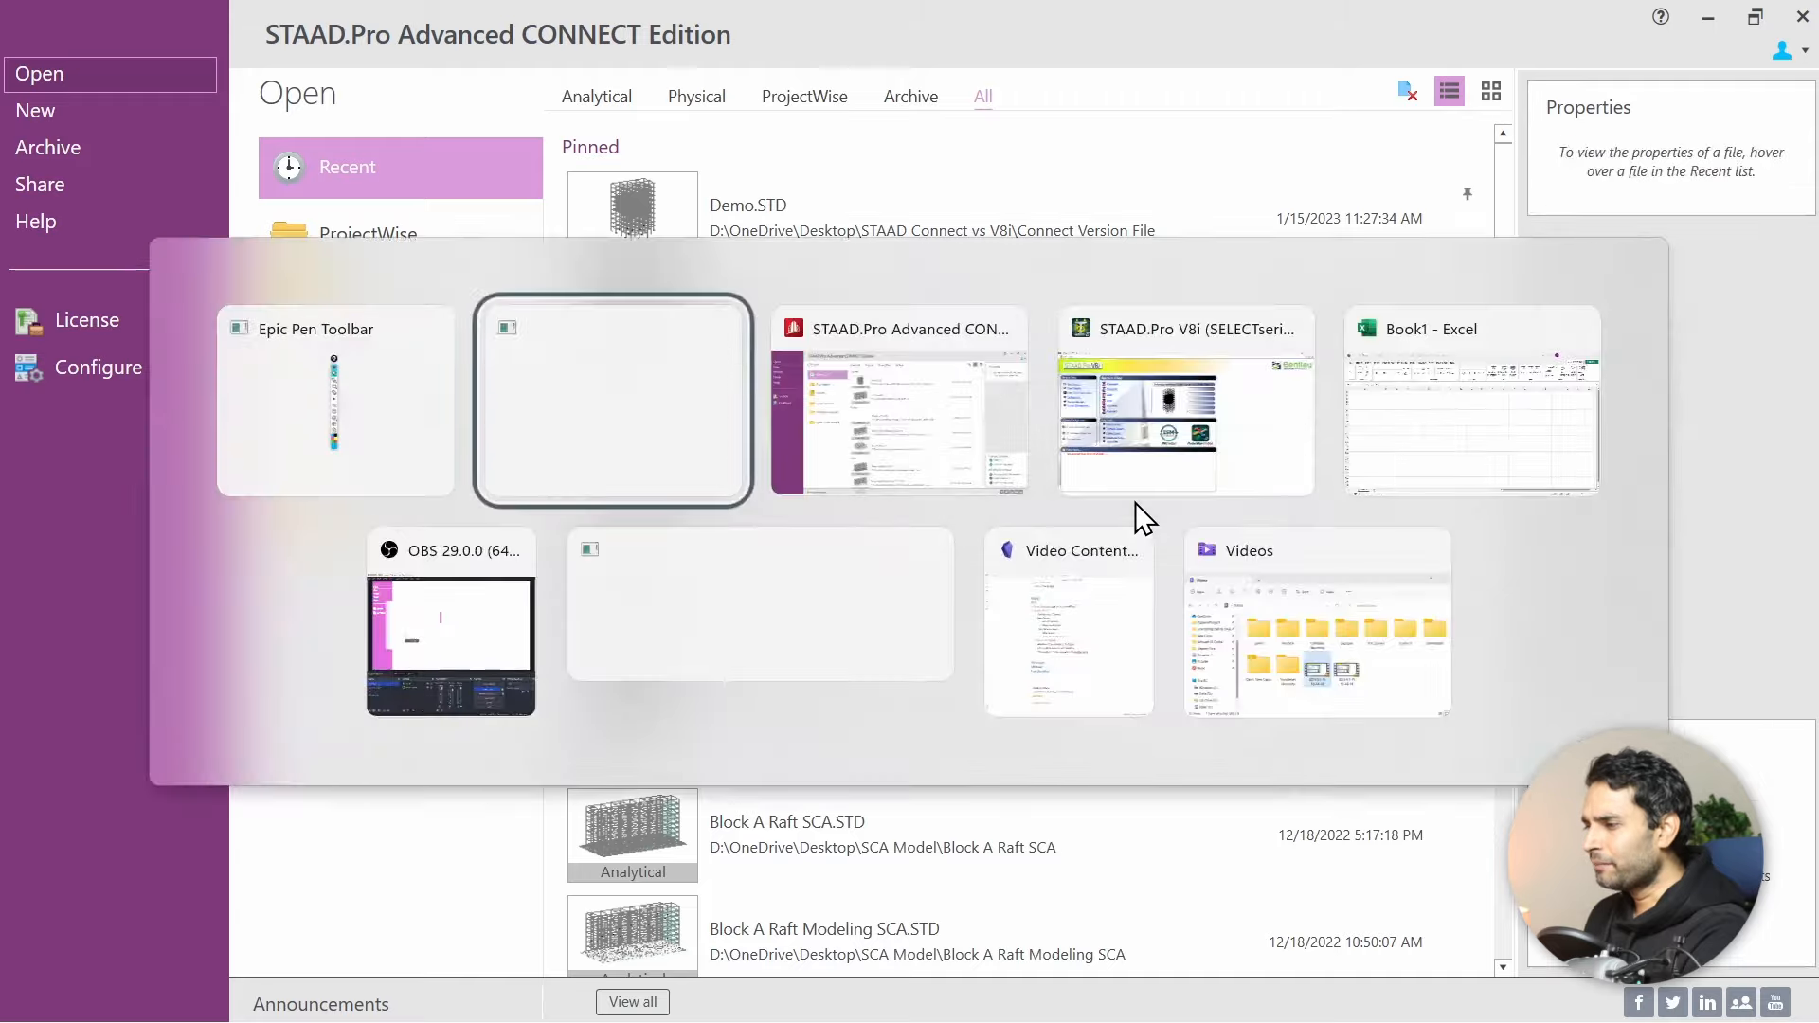
left_click(34, 76)
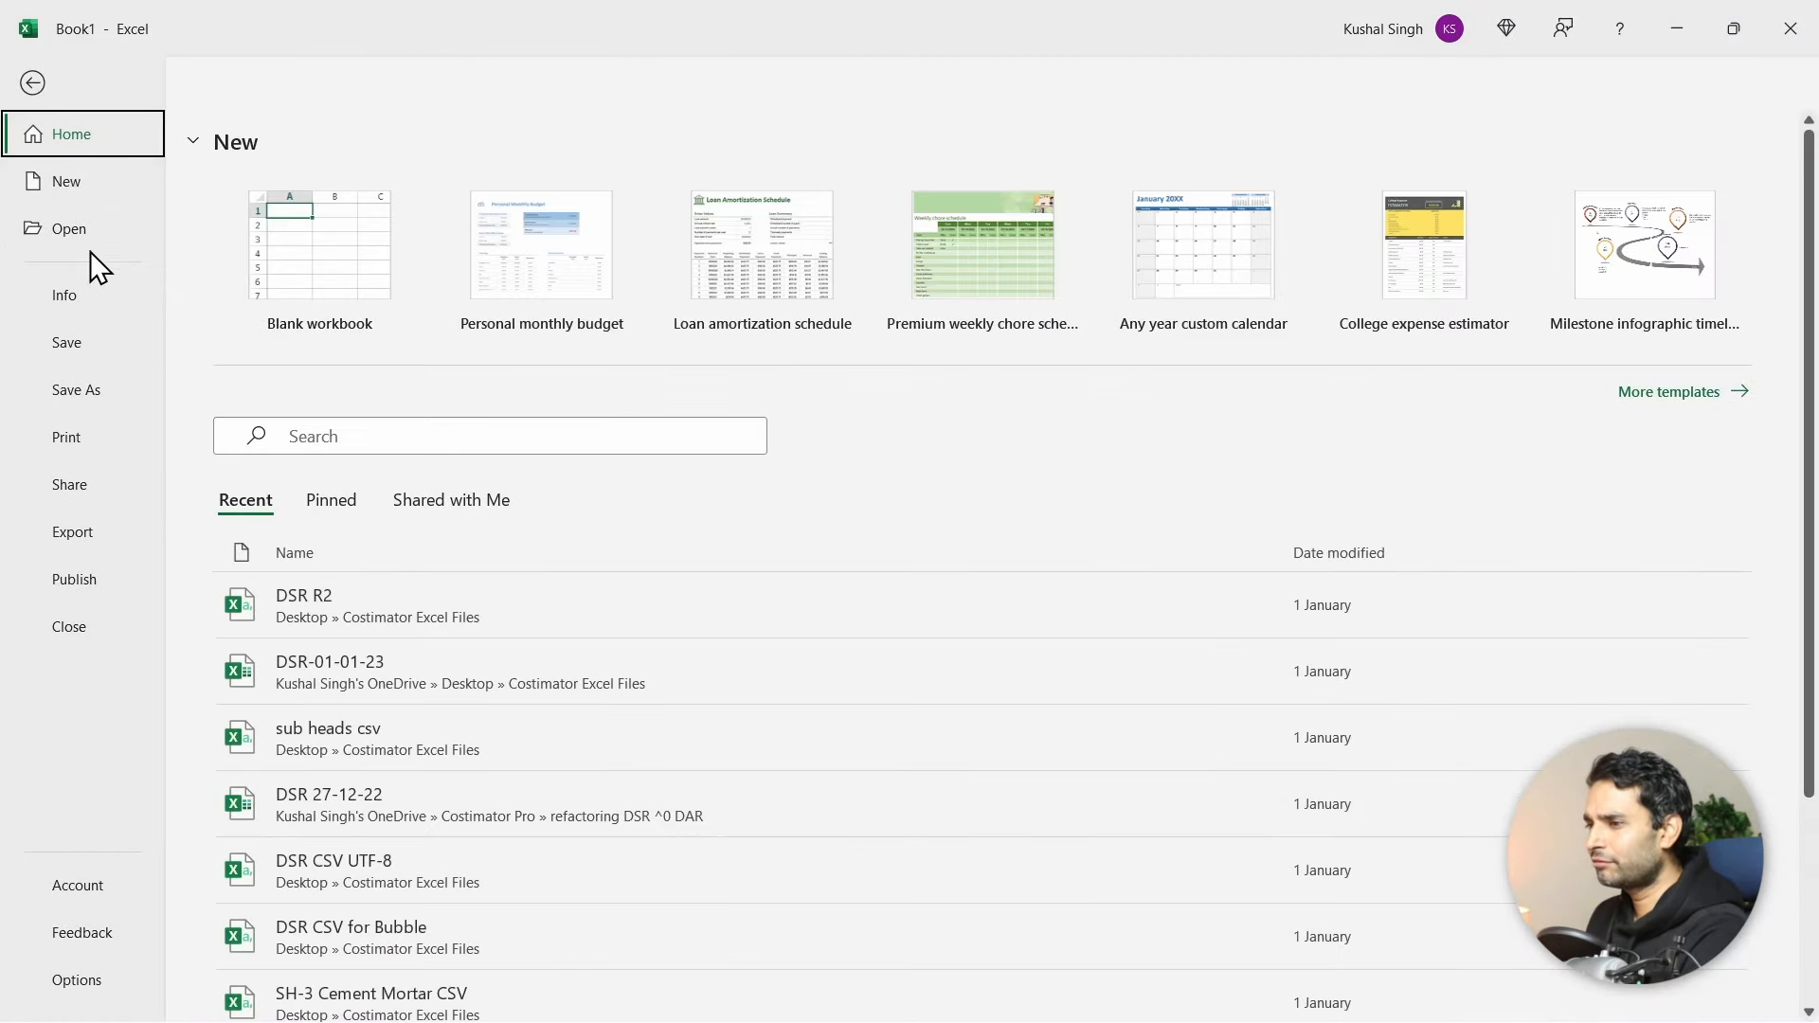
left_click(76, 230)
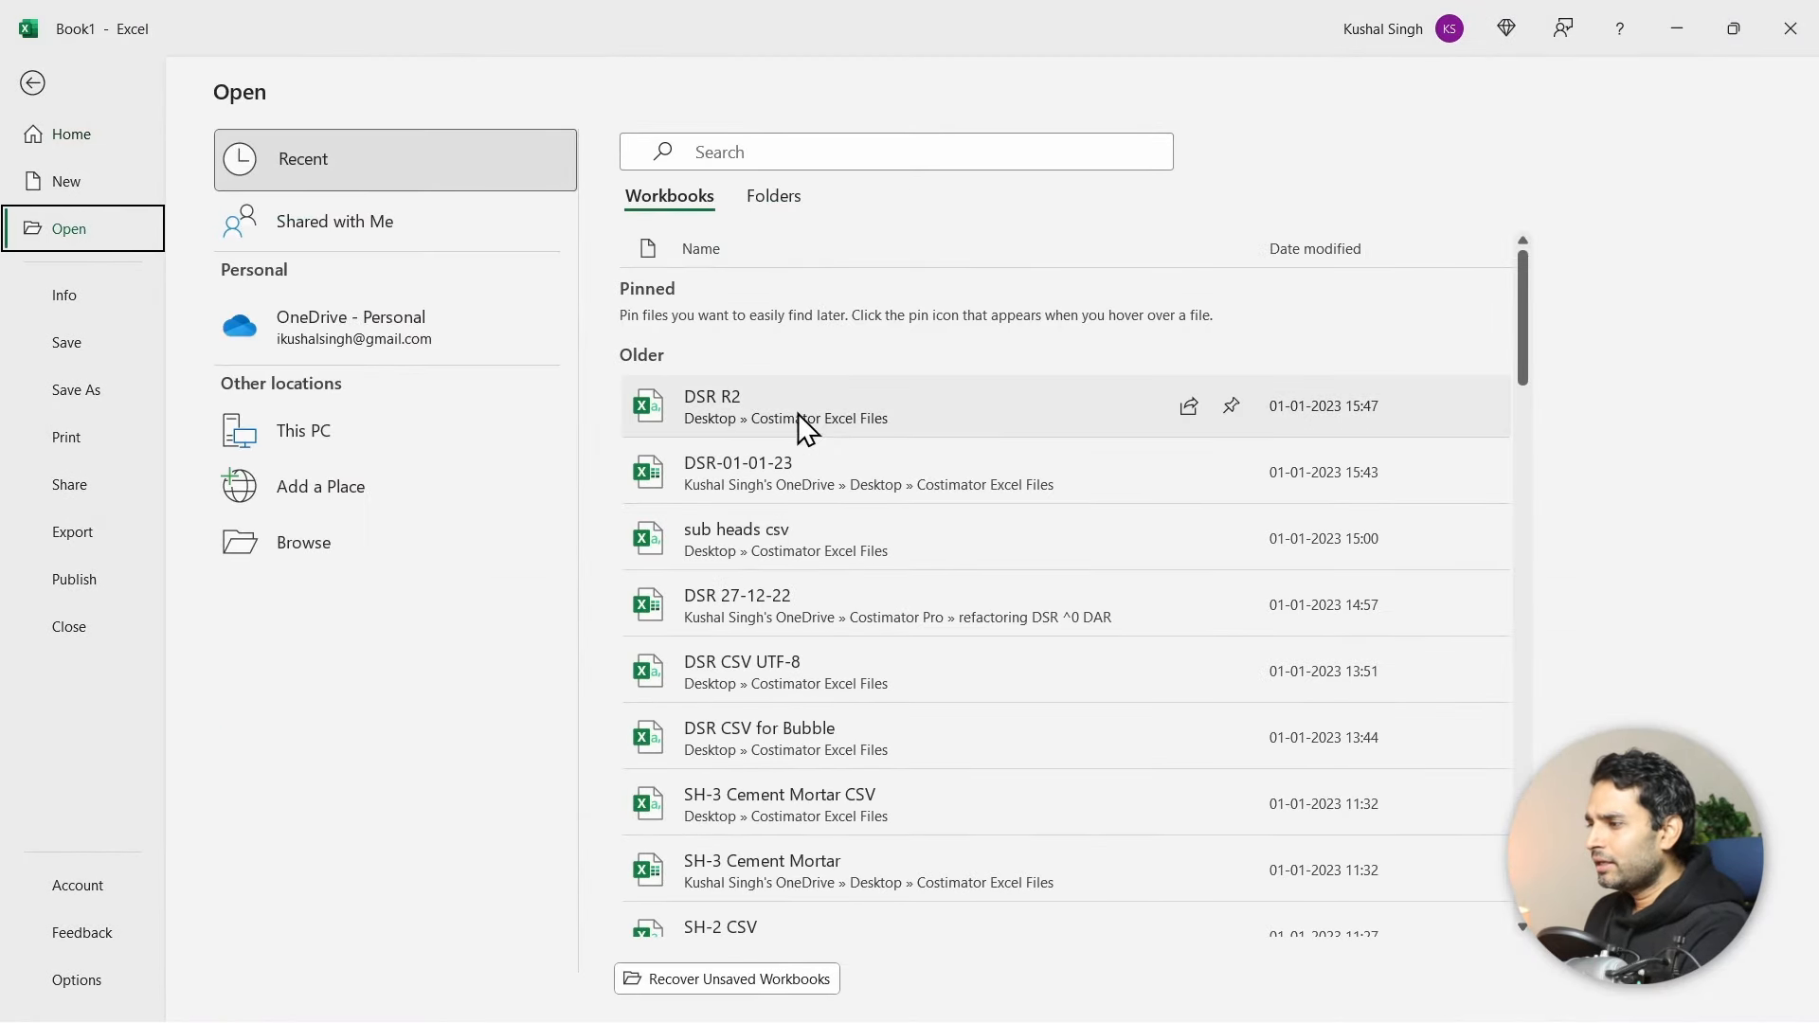
left_click(1230, 407)
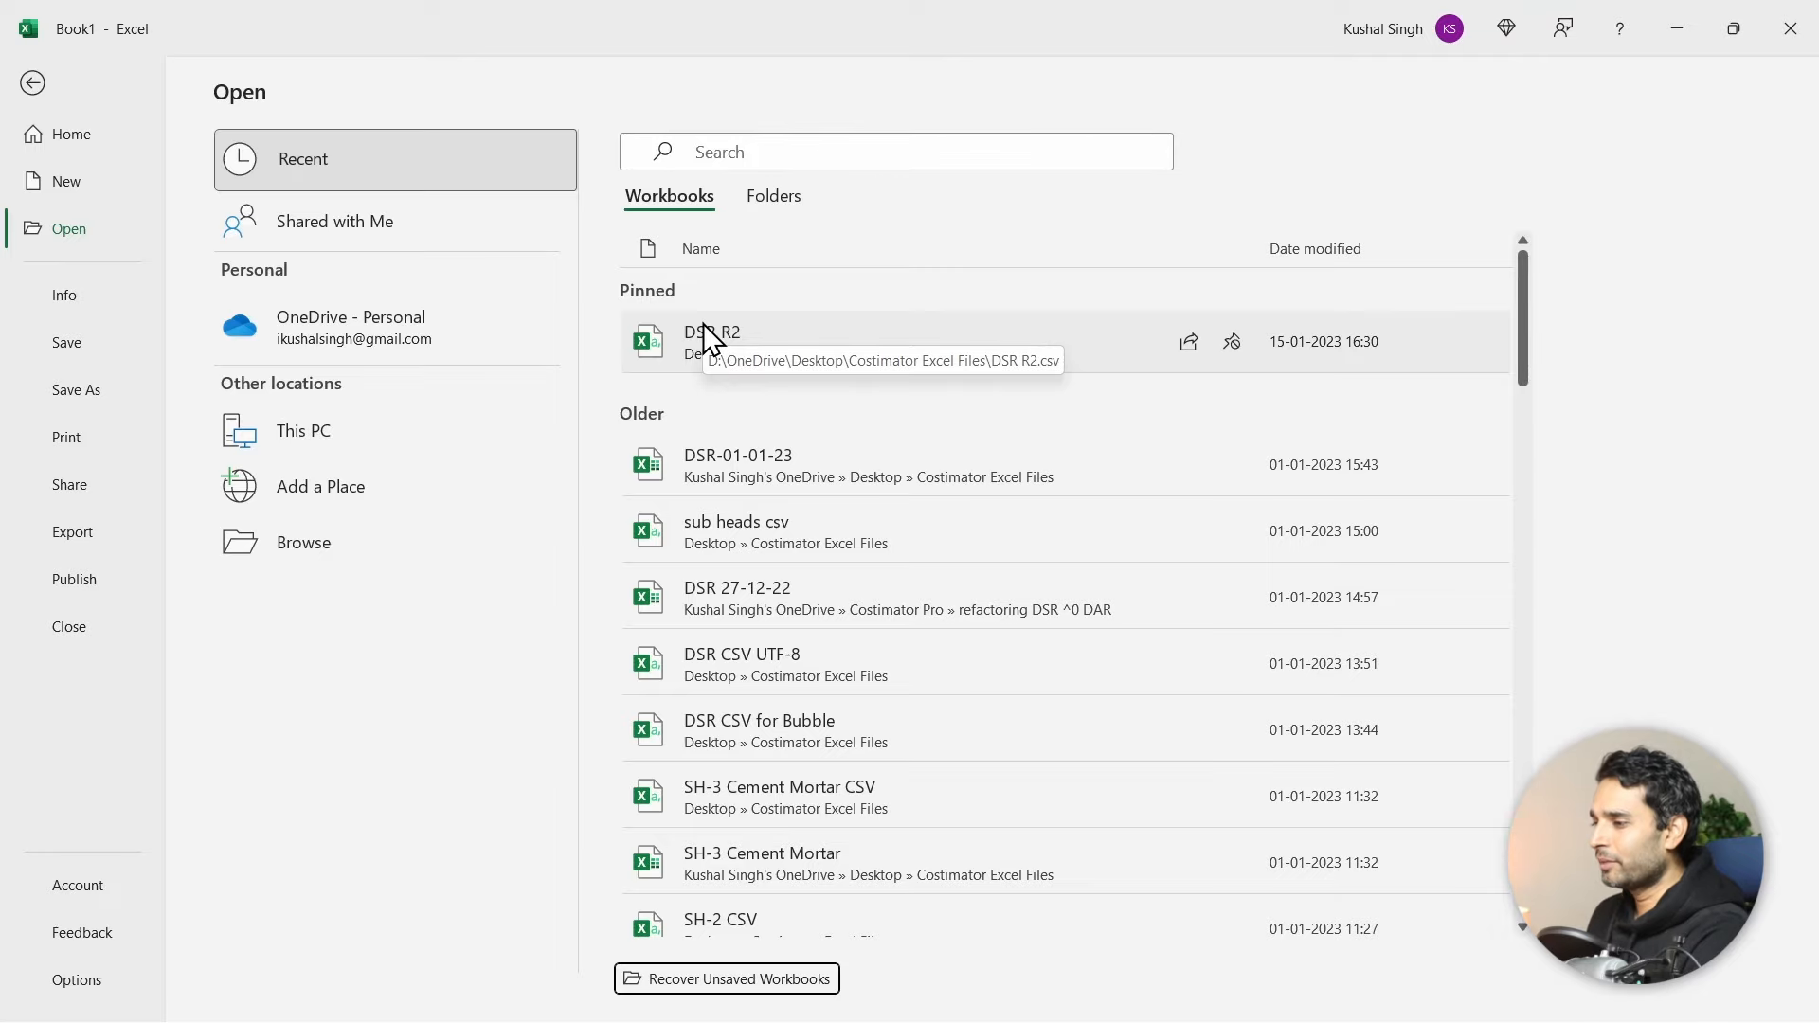
Step: Switch from Excel to STAAD.Pro V8i and review the Demo model's Setup, Geometry, General, Analysis/Print and Design pages
left_click(1685, 30)
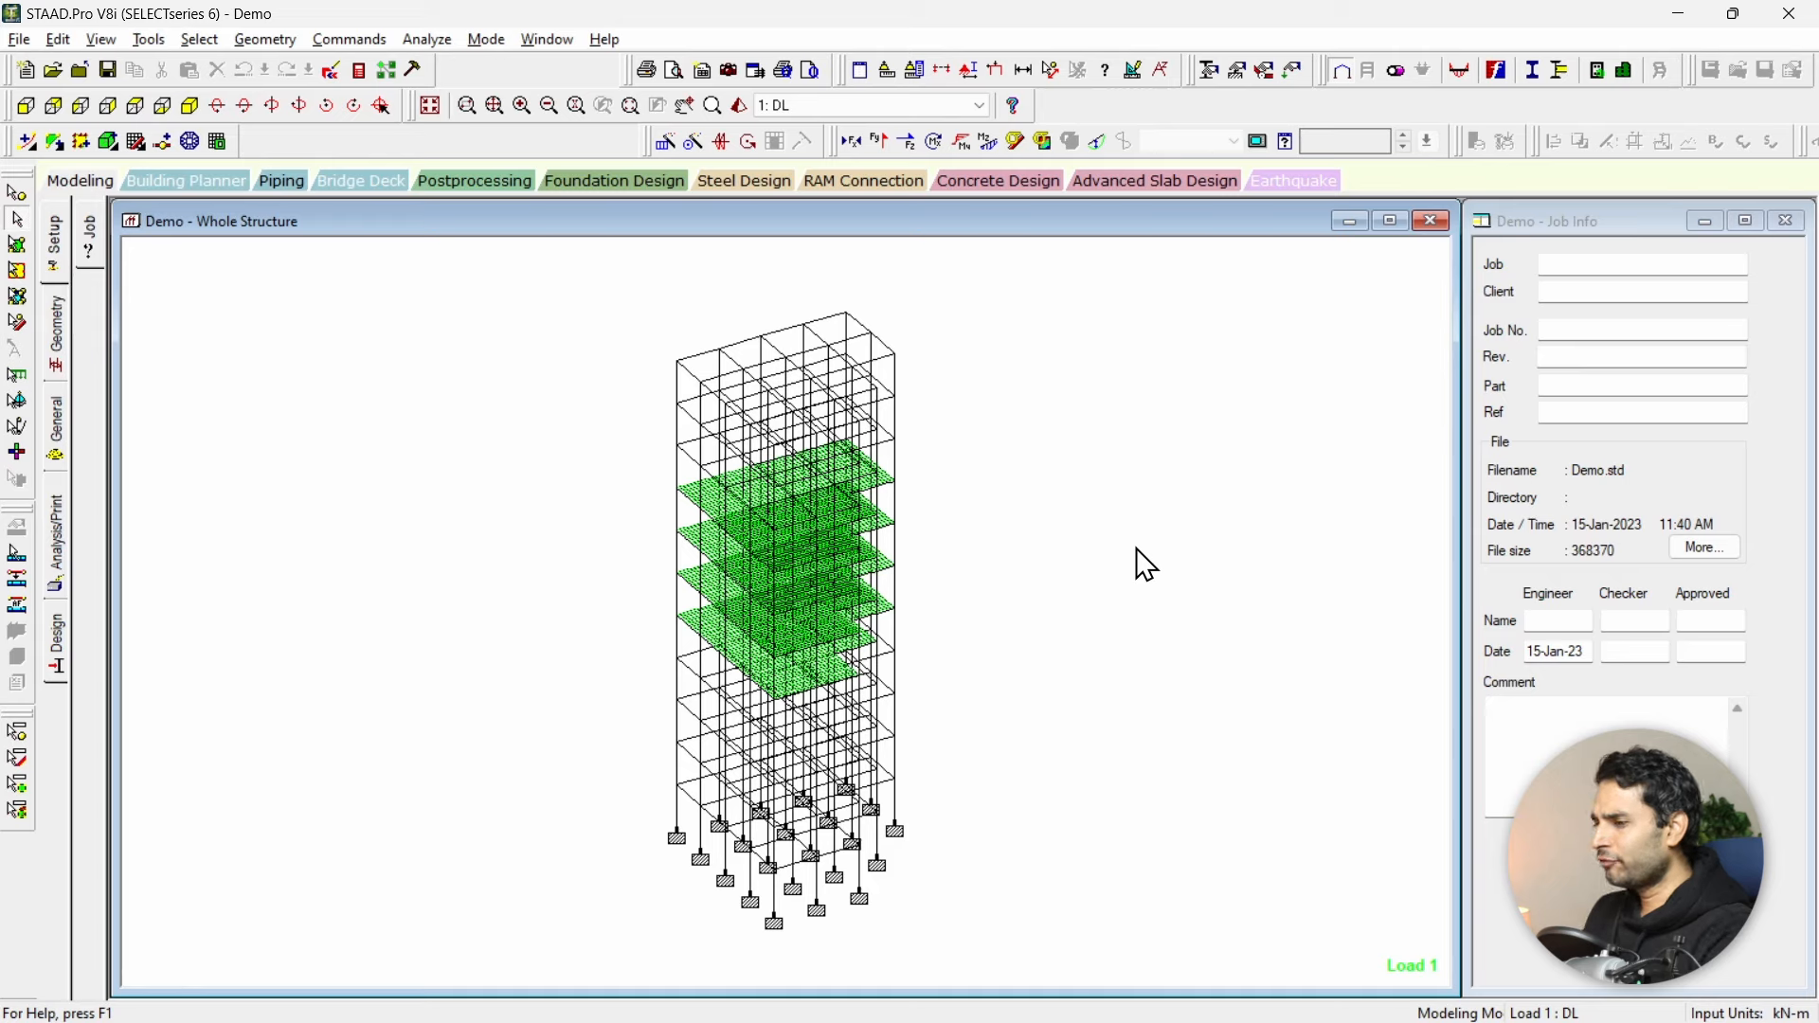
left_click(91, 211)
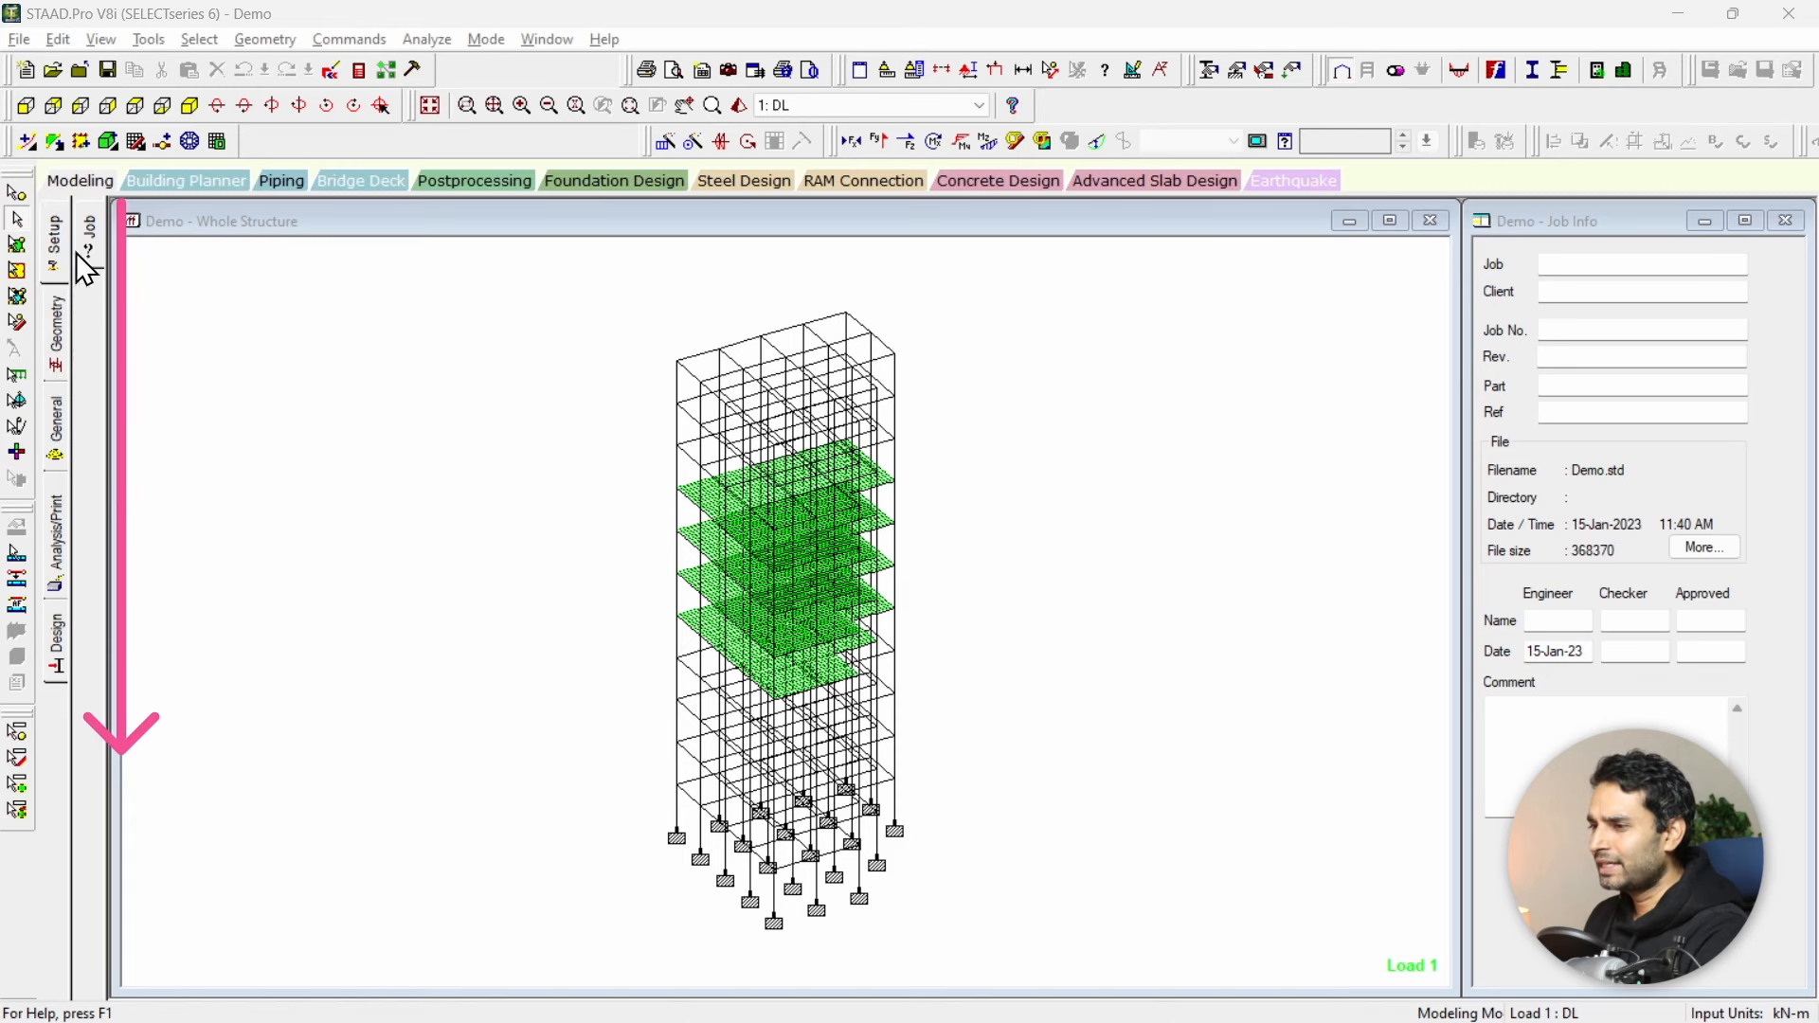
left_click(59, 321)
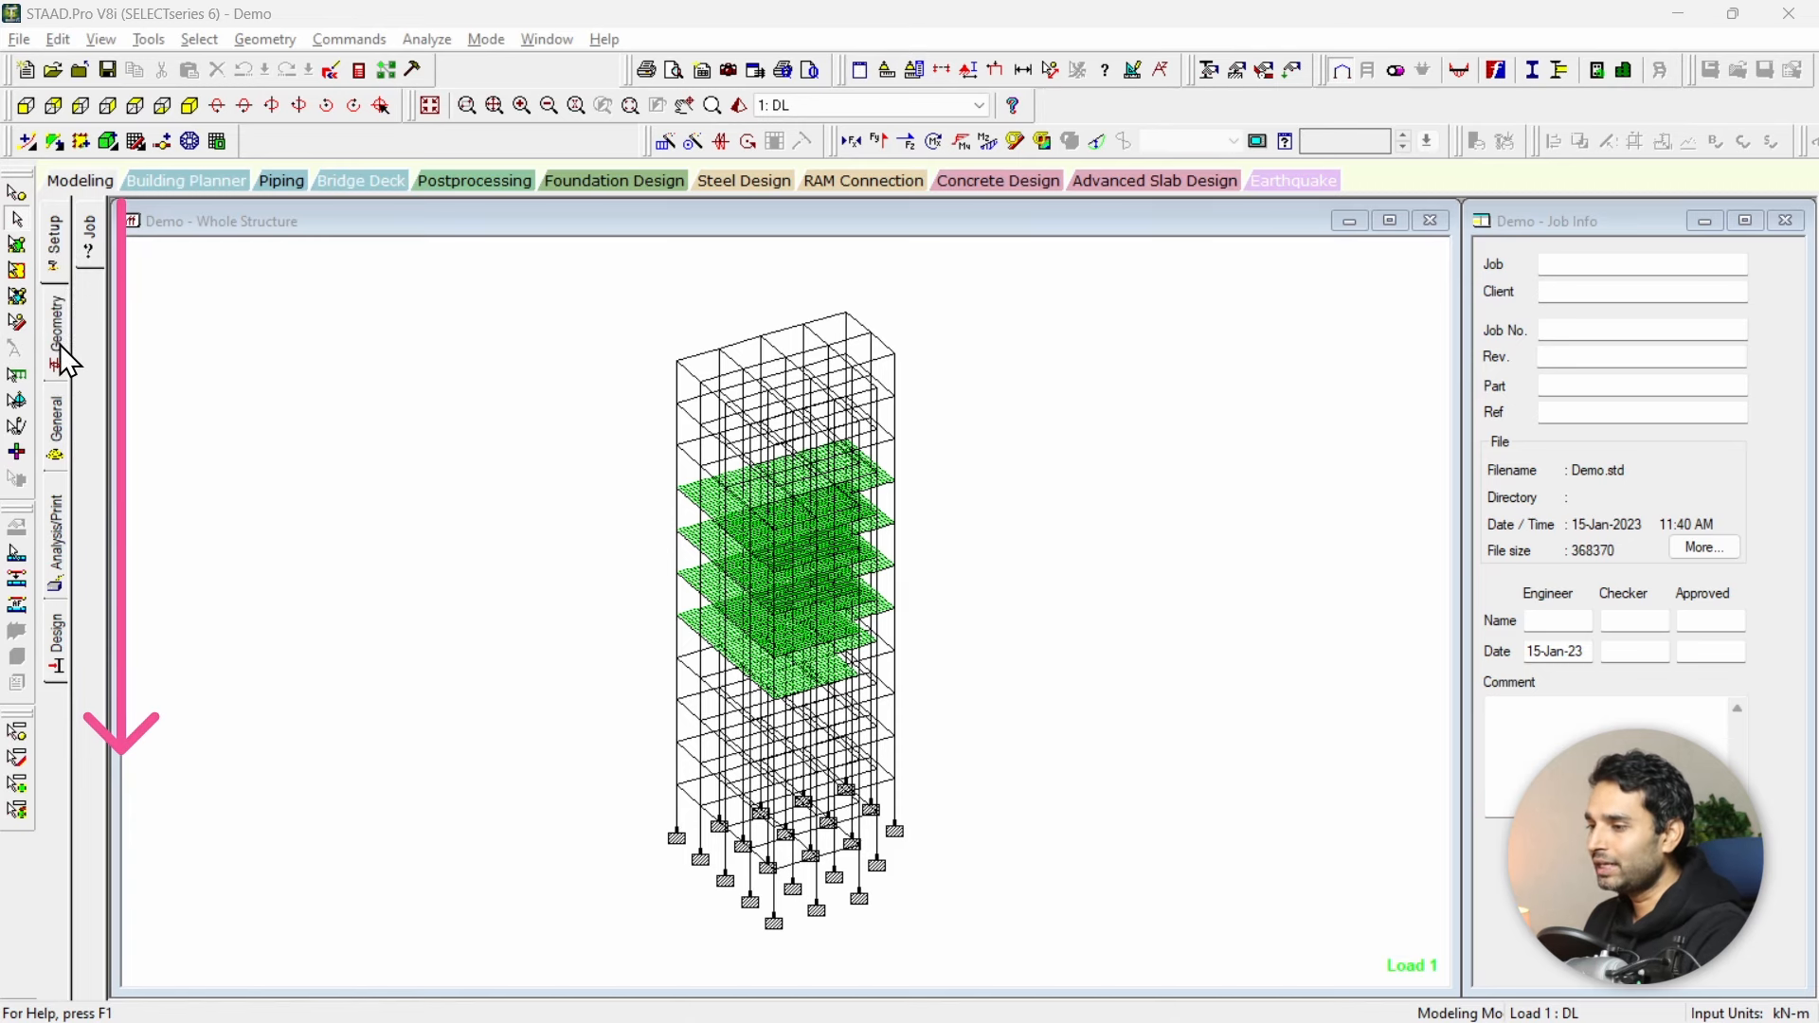
left_click(58, 441)
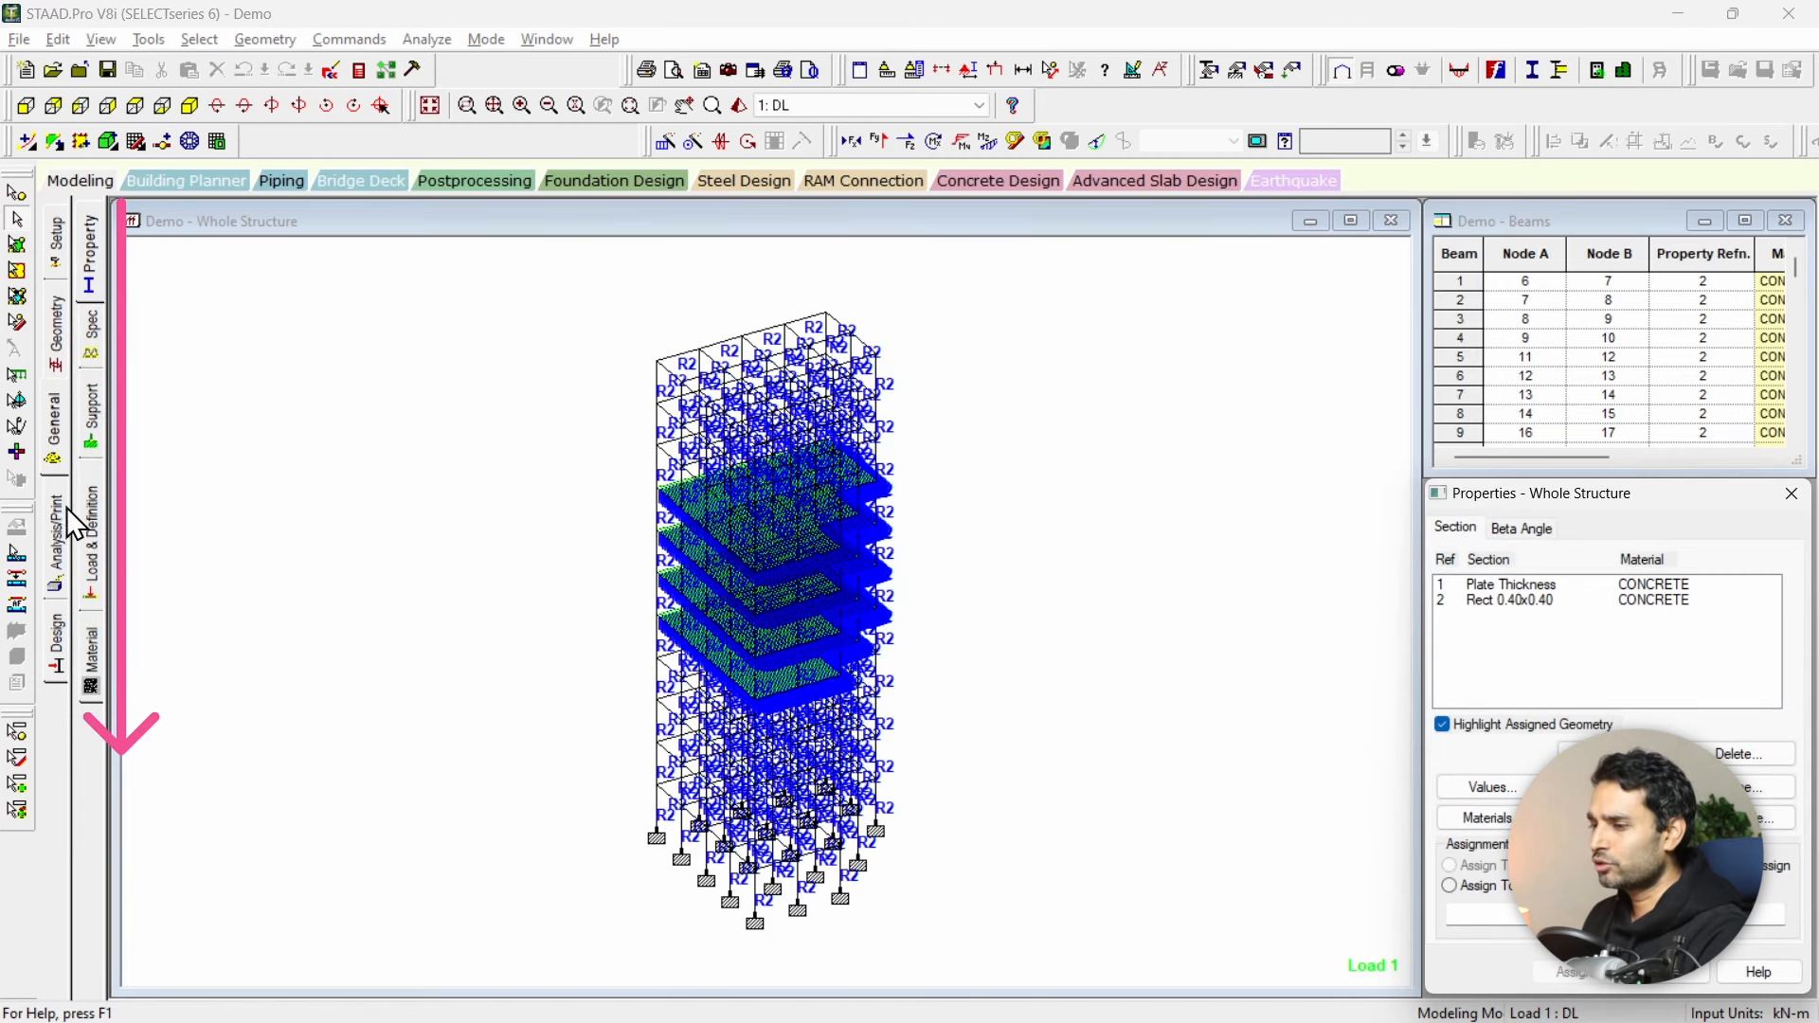
left_click(59, 546)
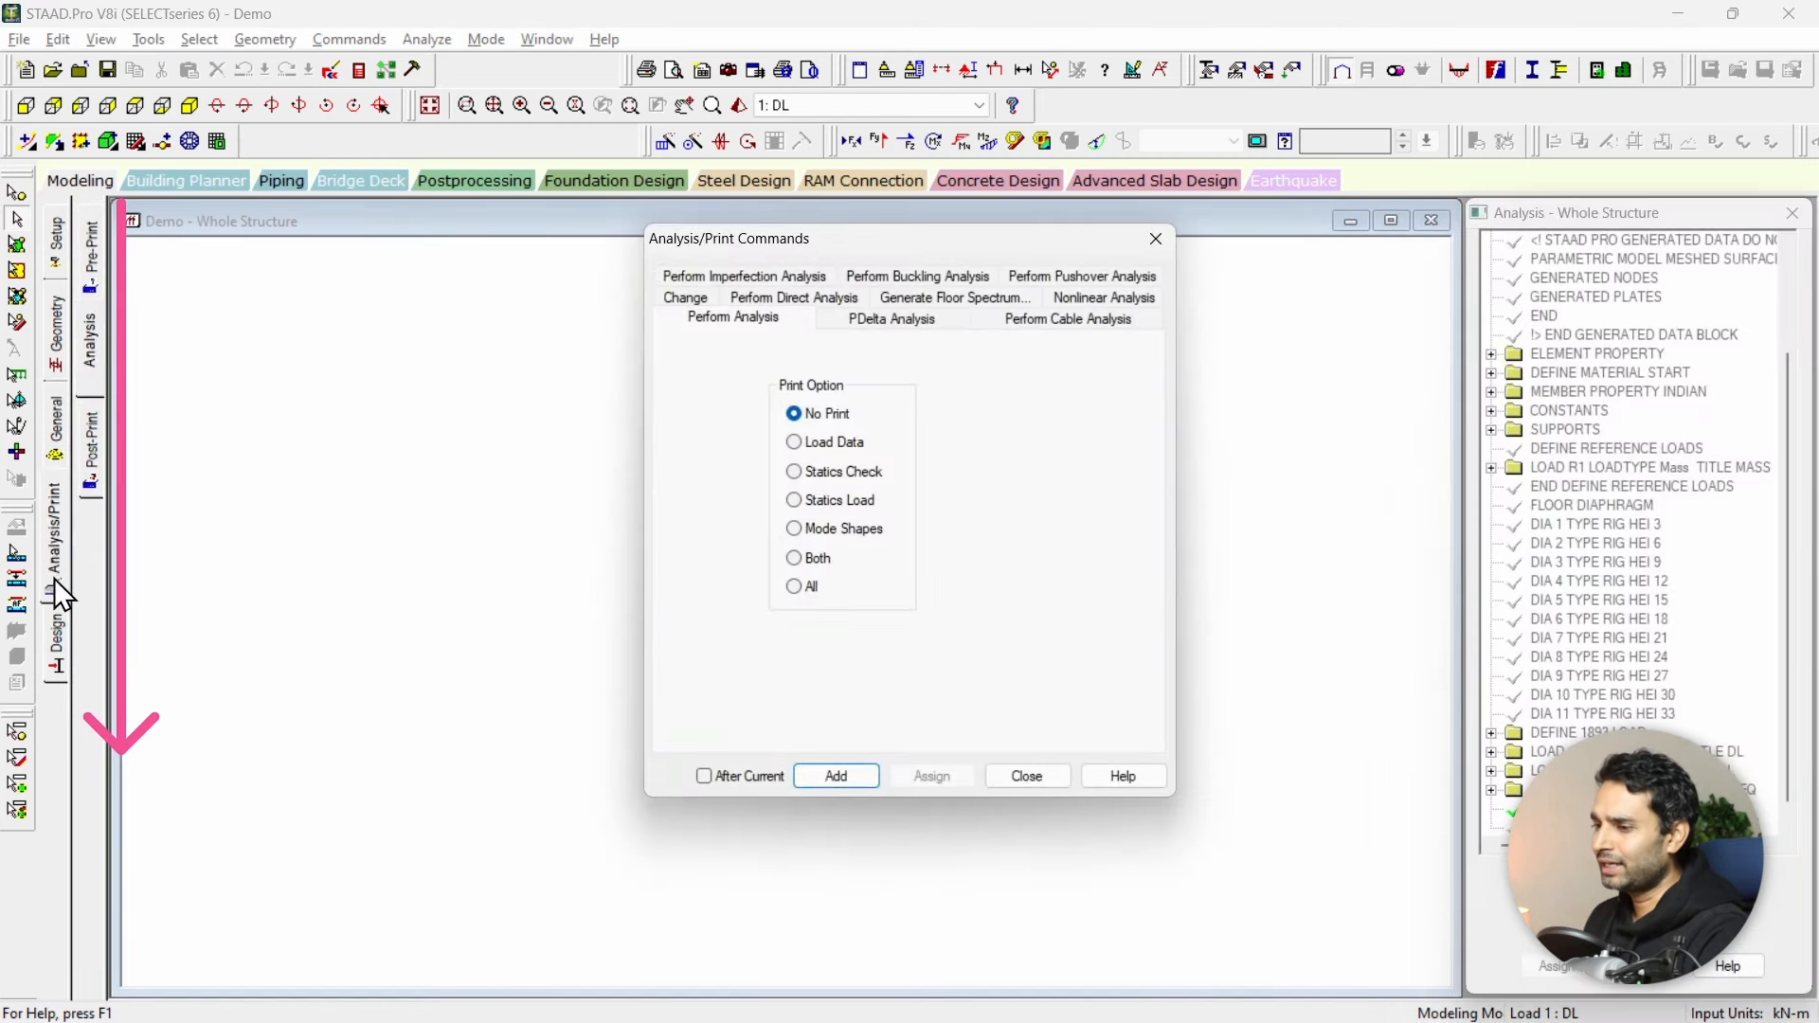
left_click(1156, 239)
left_click(59, 654)
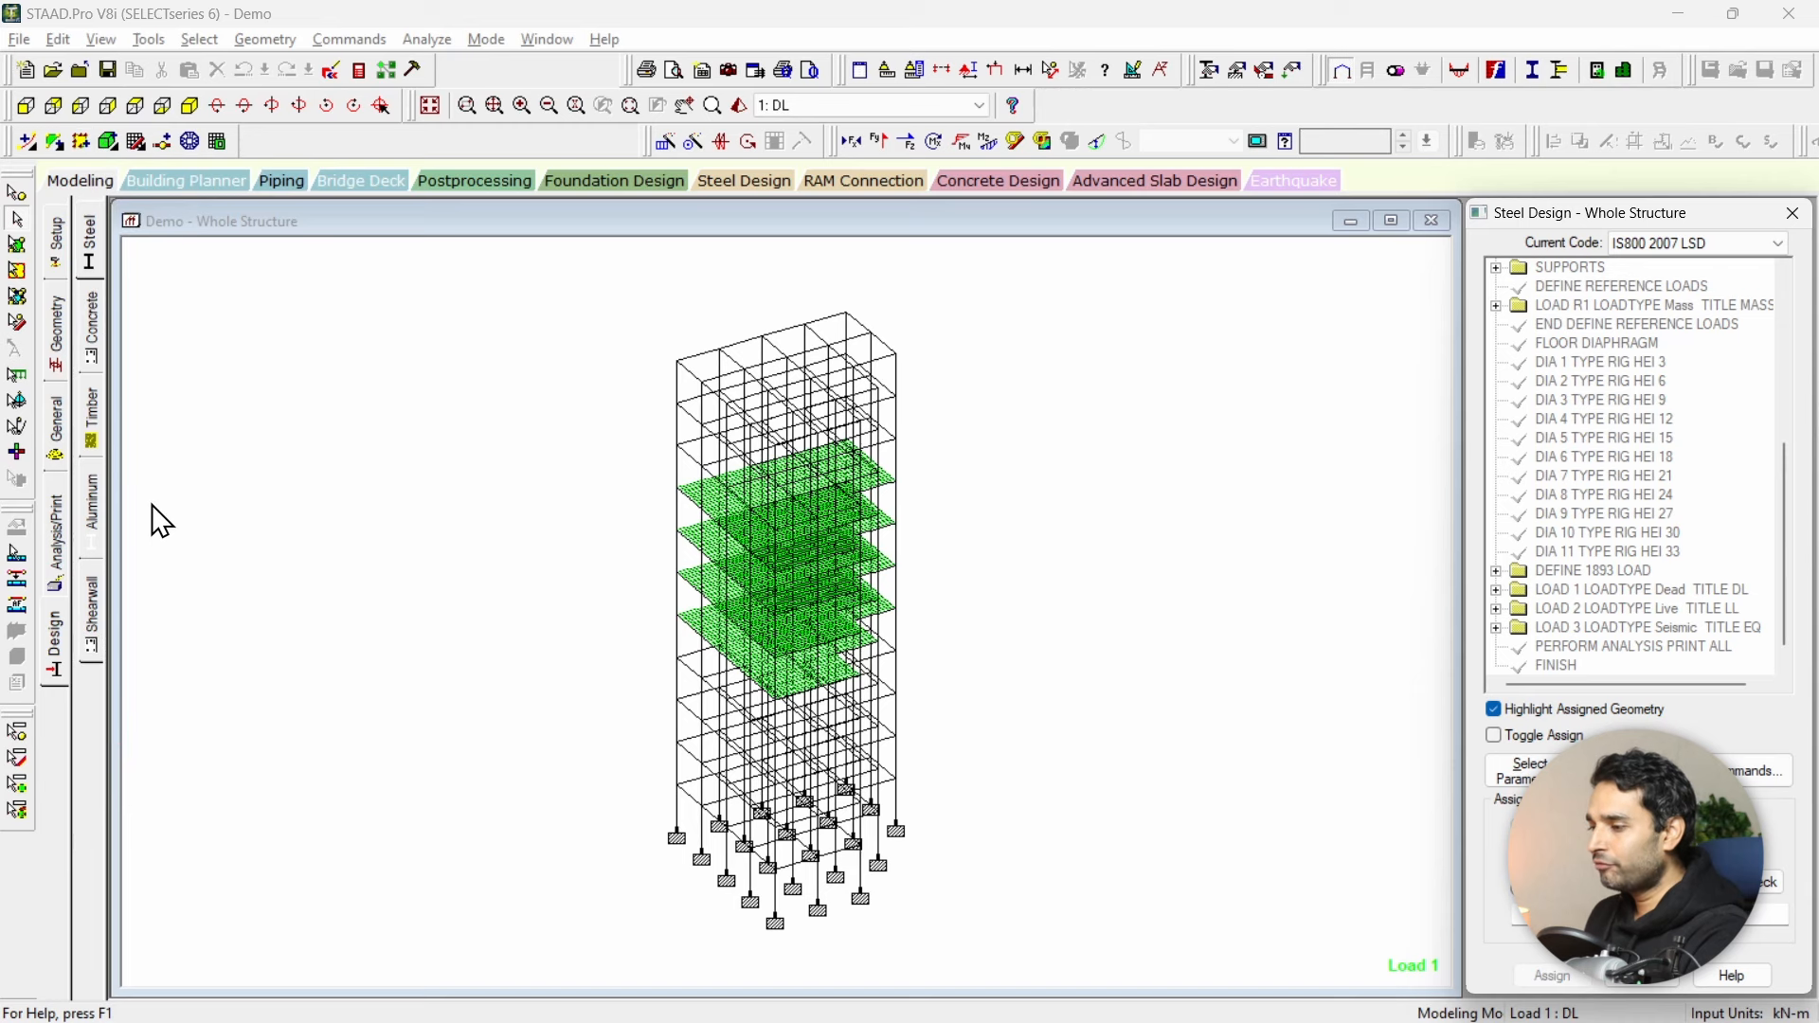
Step: Switch to STAAD.Pro CONNECT Edition, examine the available workflows, and try keeping the workflow list docked and auto-hidden
key("alt+Tab")
key("alt+Tab")
key("alt+Tab")
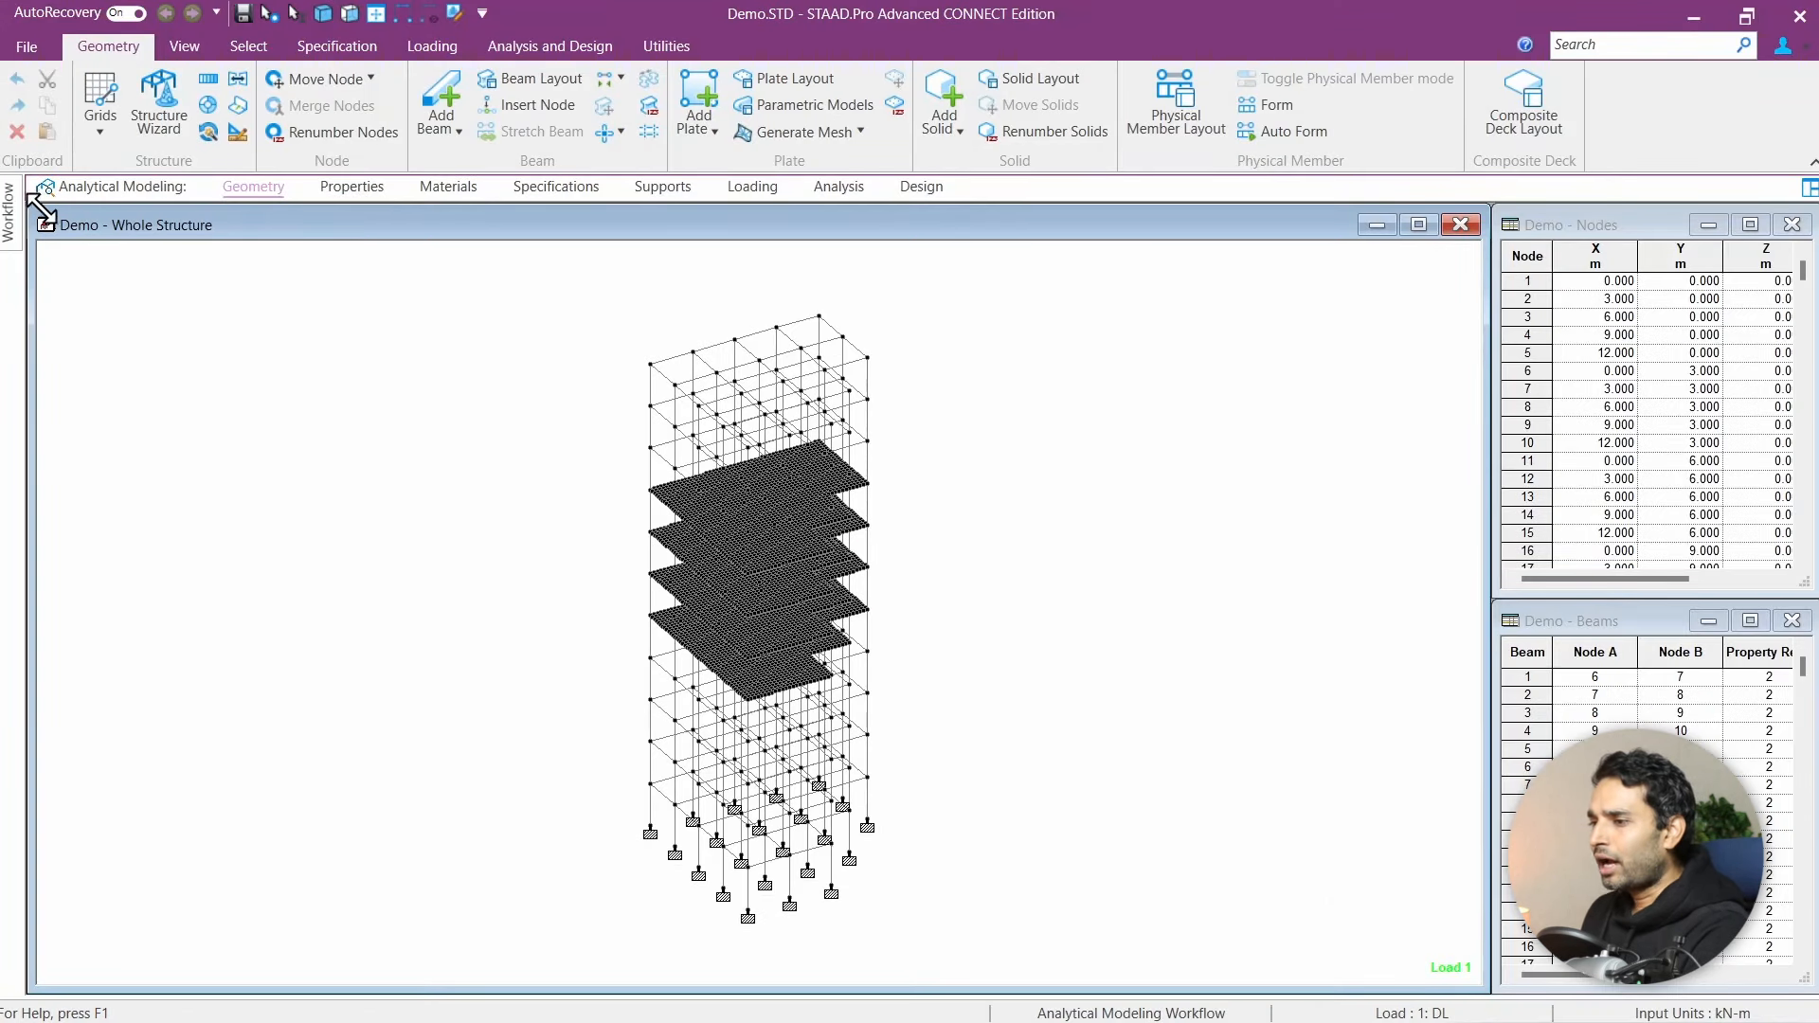
mouse_move(14, 230)
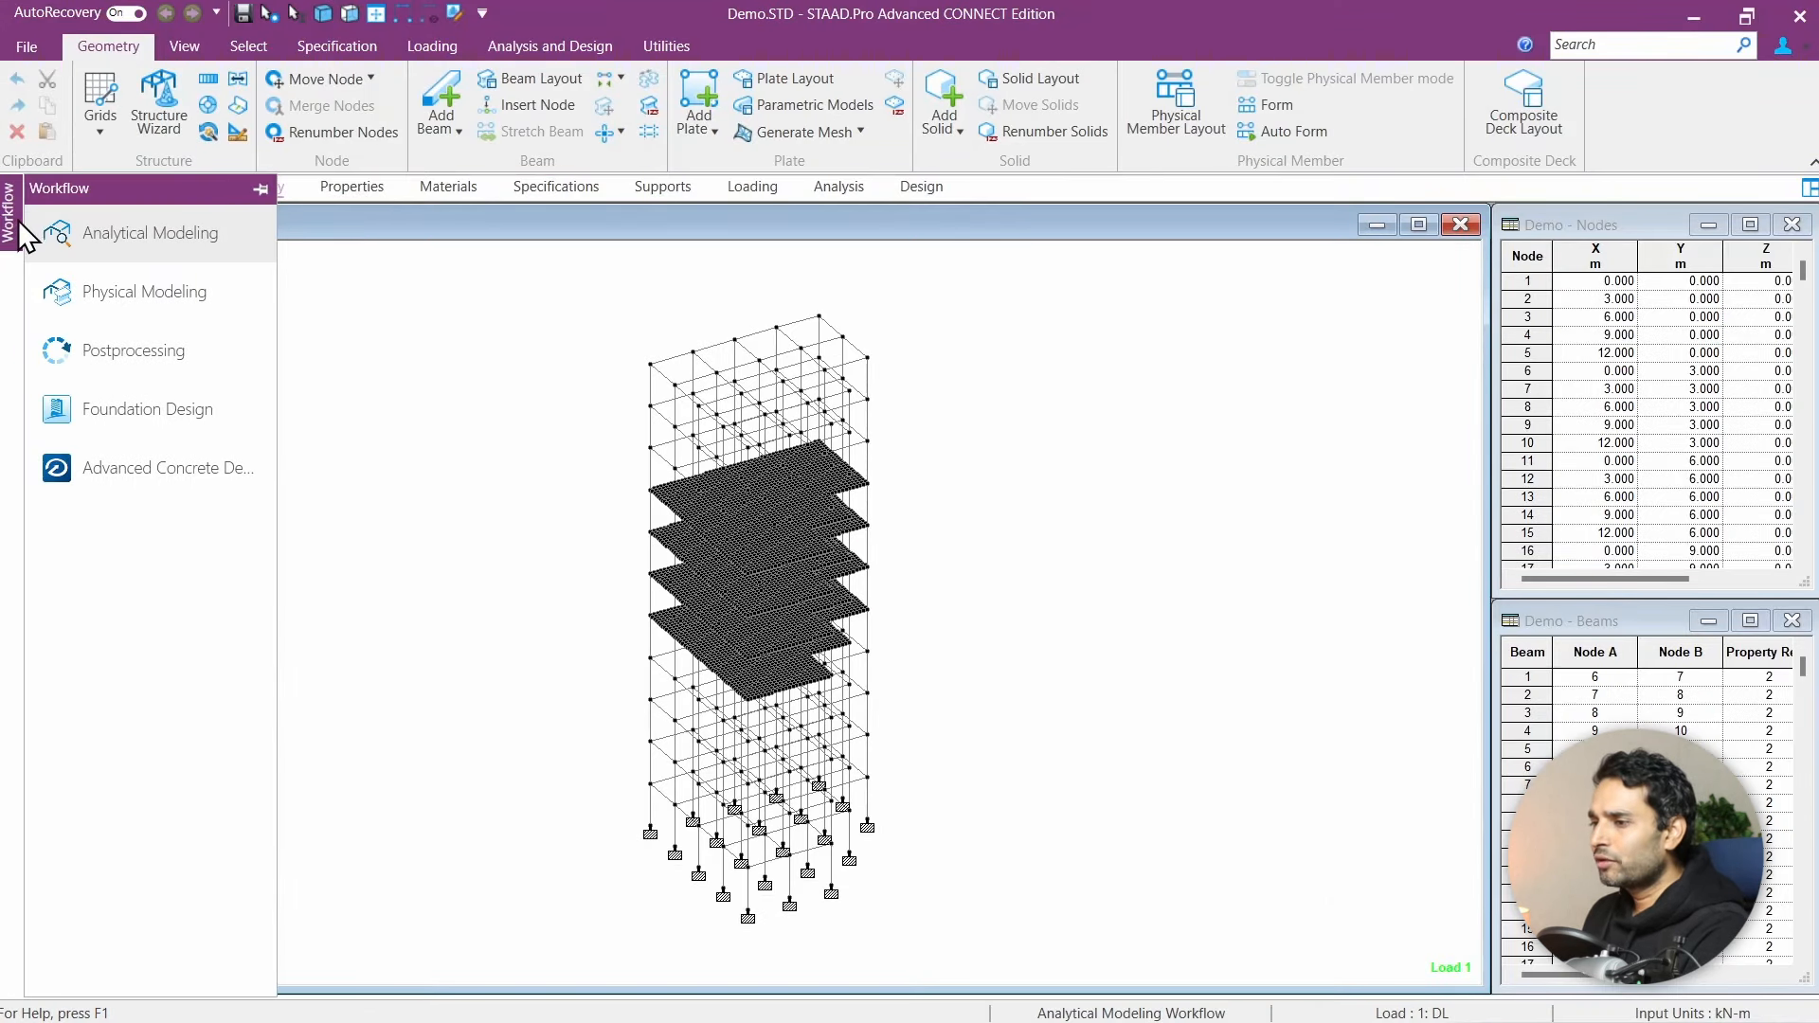
left_click(260, 189)
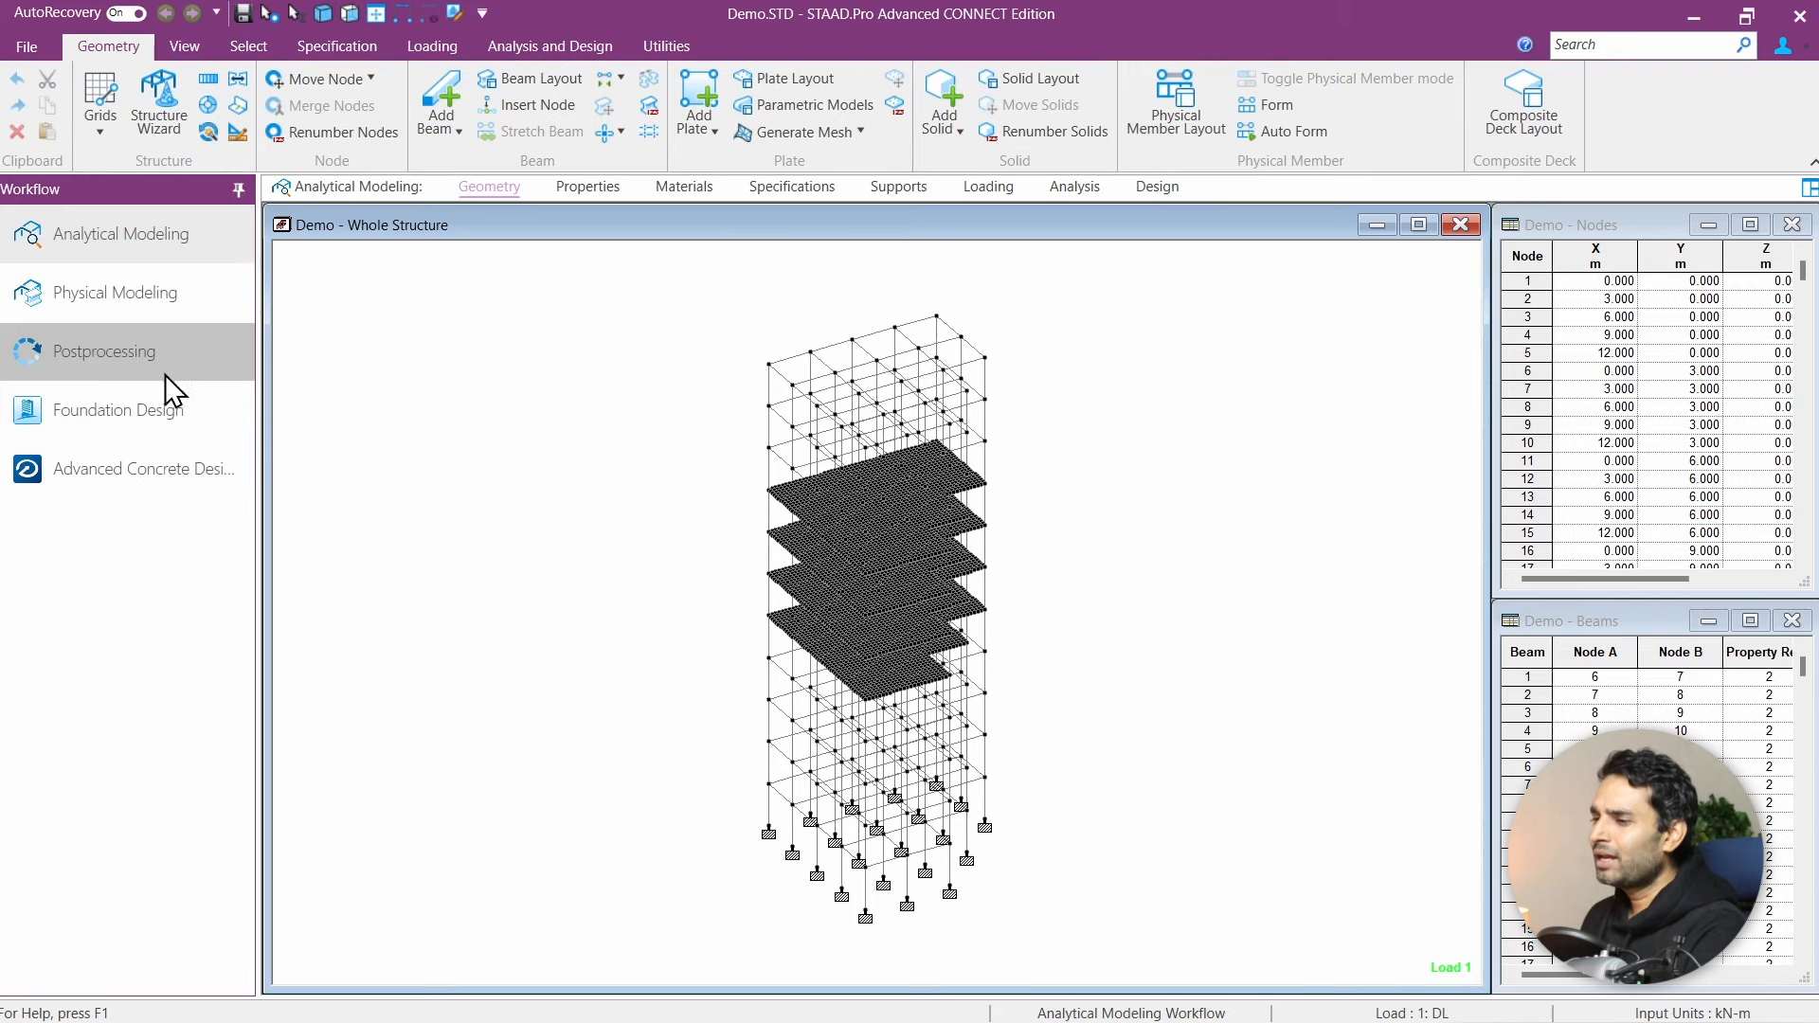
left_click(238, 189)
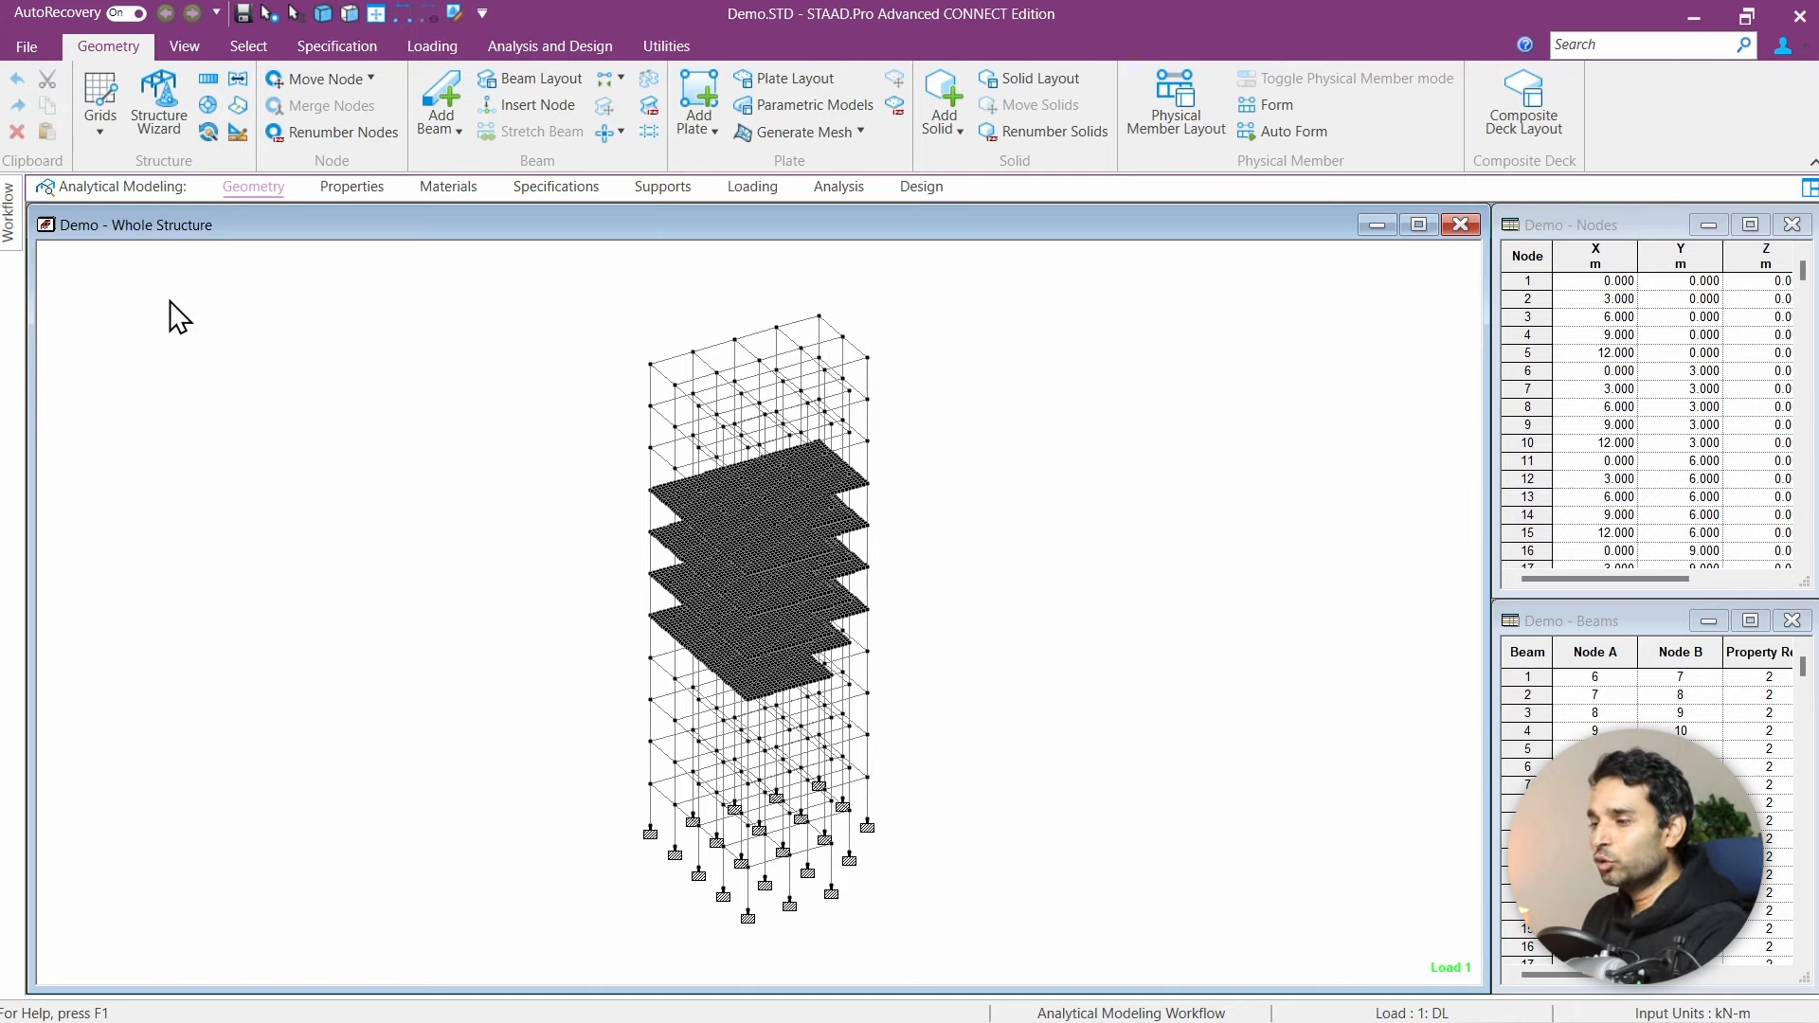
left_click(19, 227)
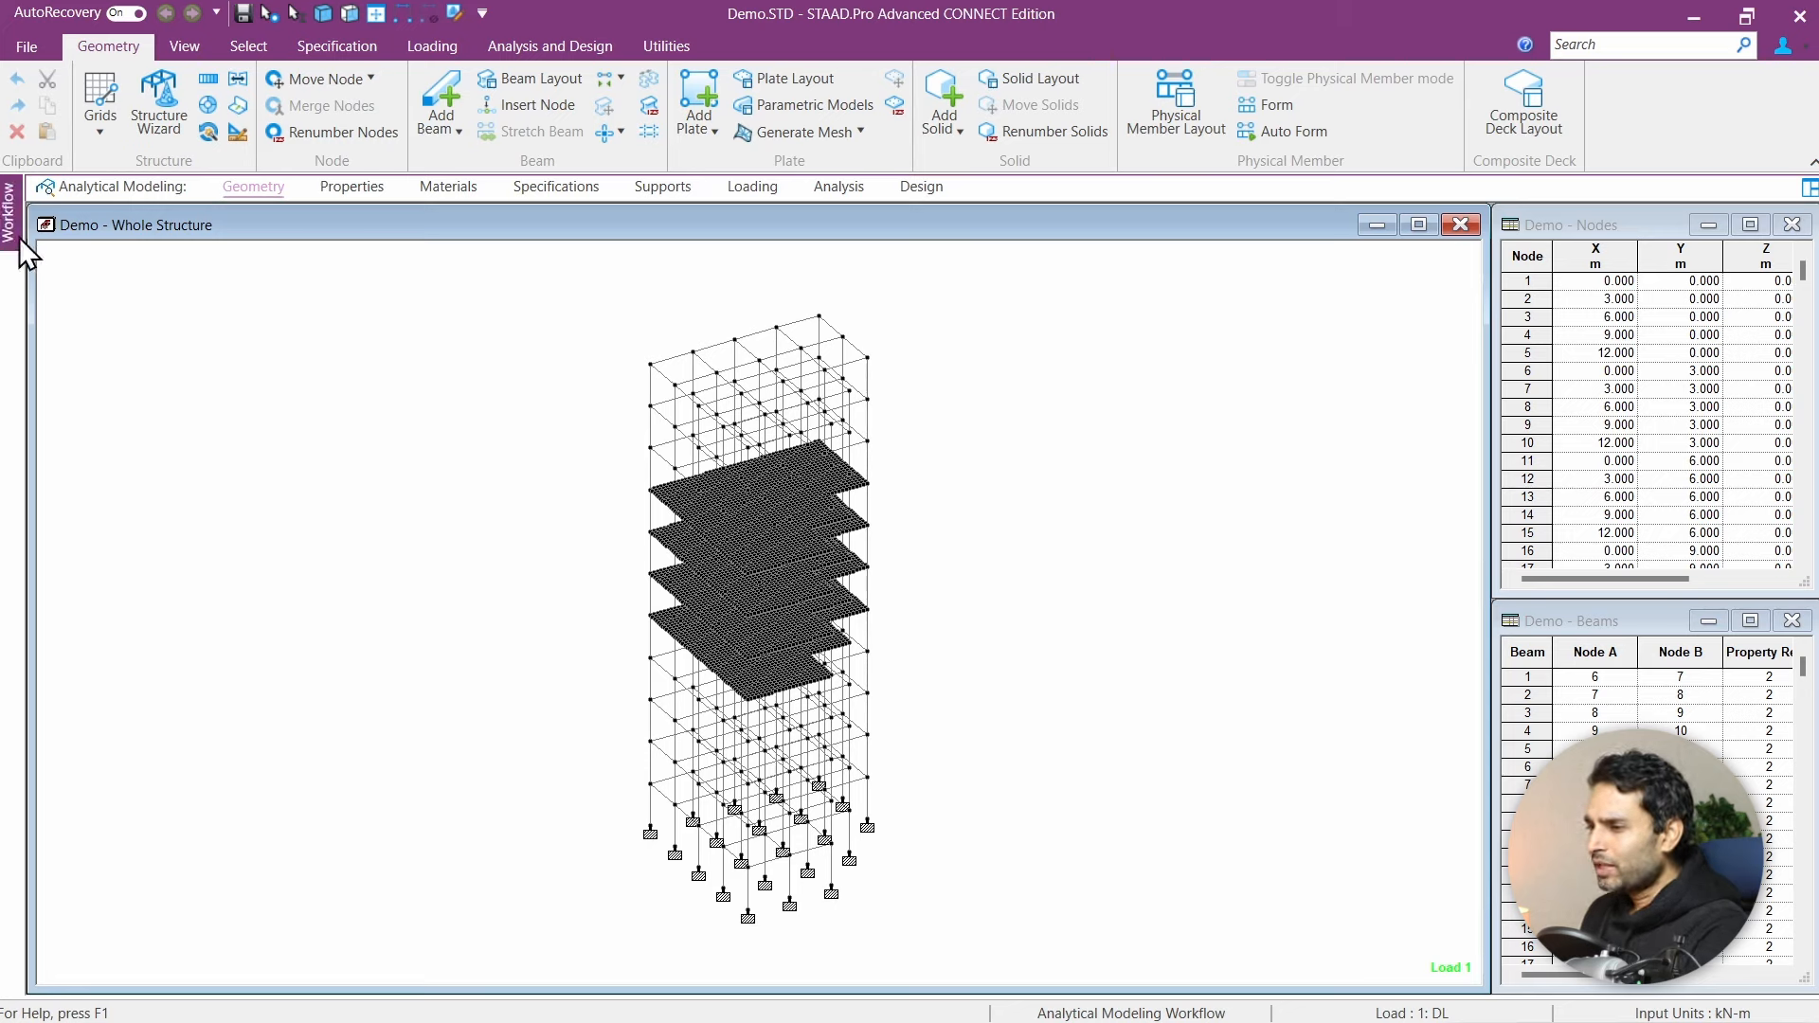
mouse_move(17, 237)
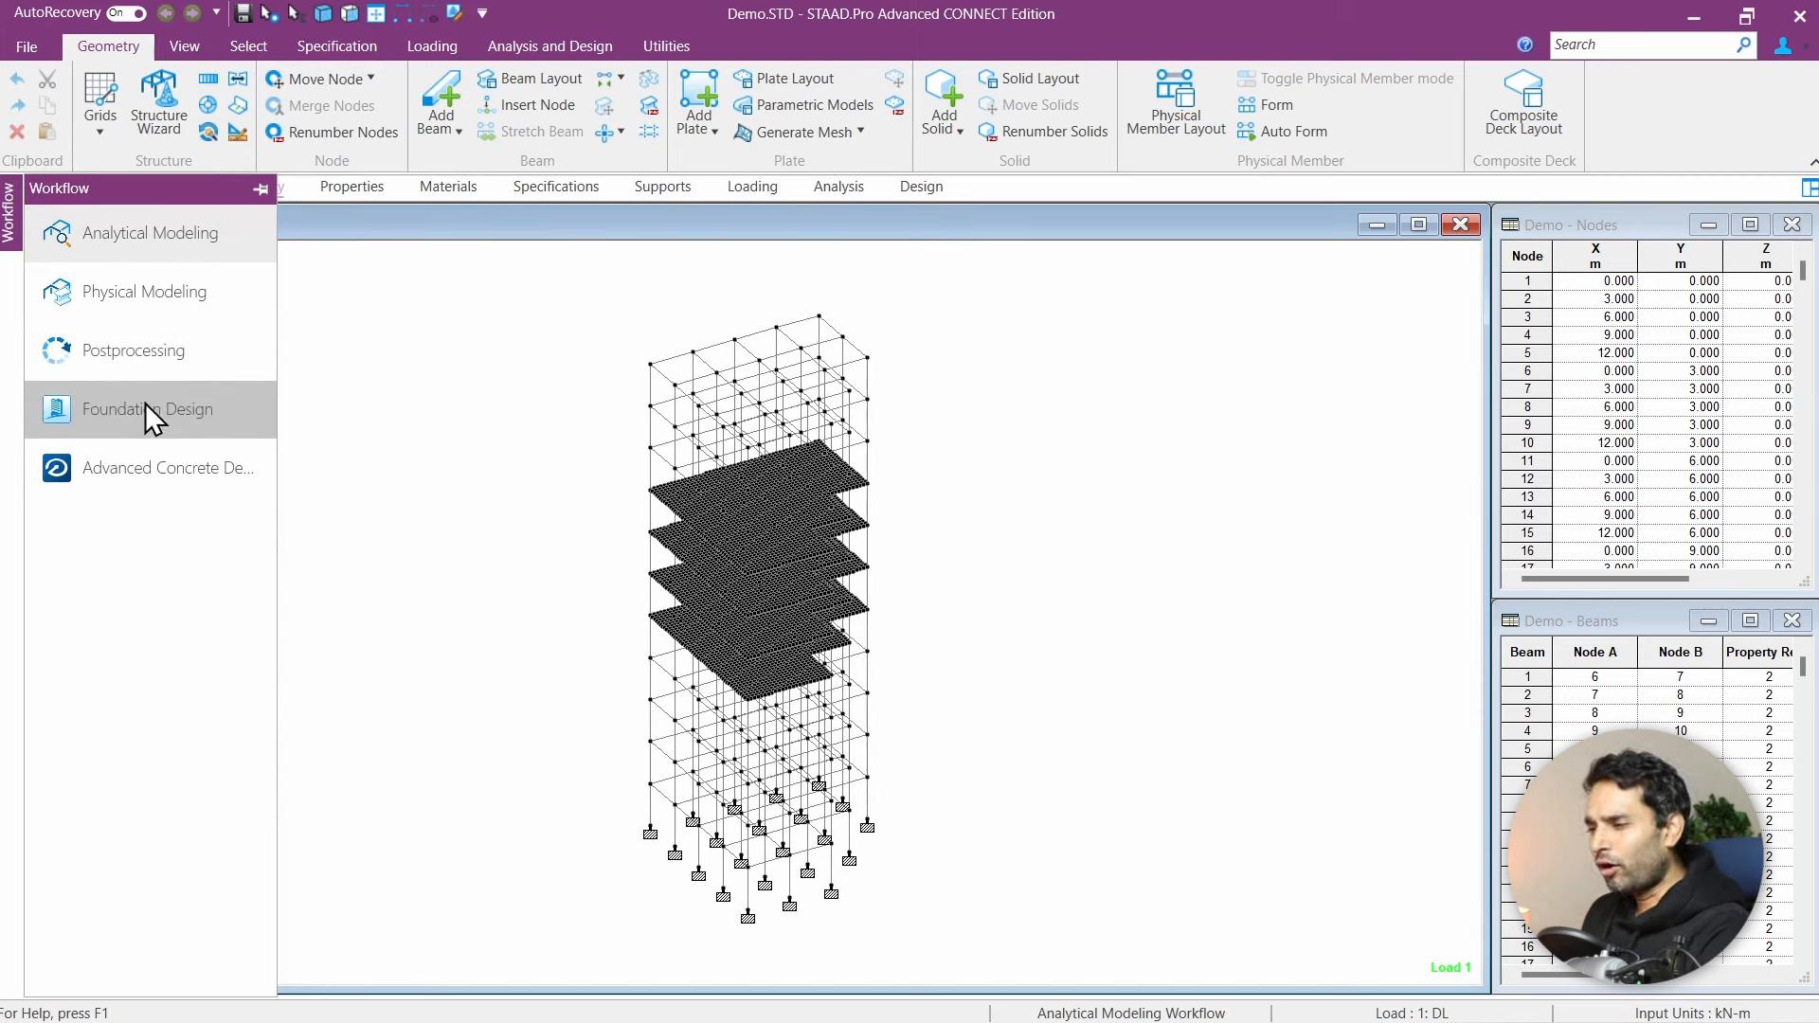
Step: Disable the Foundation Design workflow in the application configuration and return to the Demo model's workflow list
left_click(27, 45)
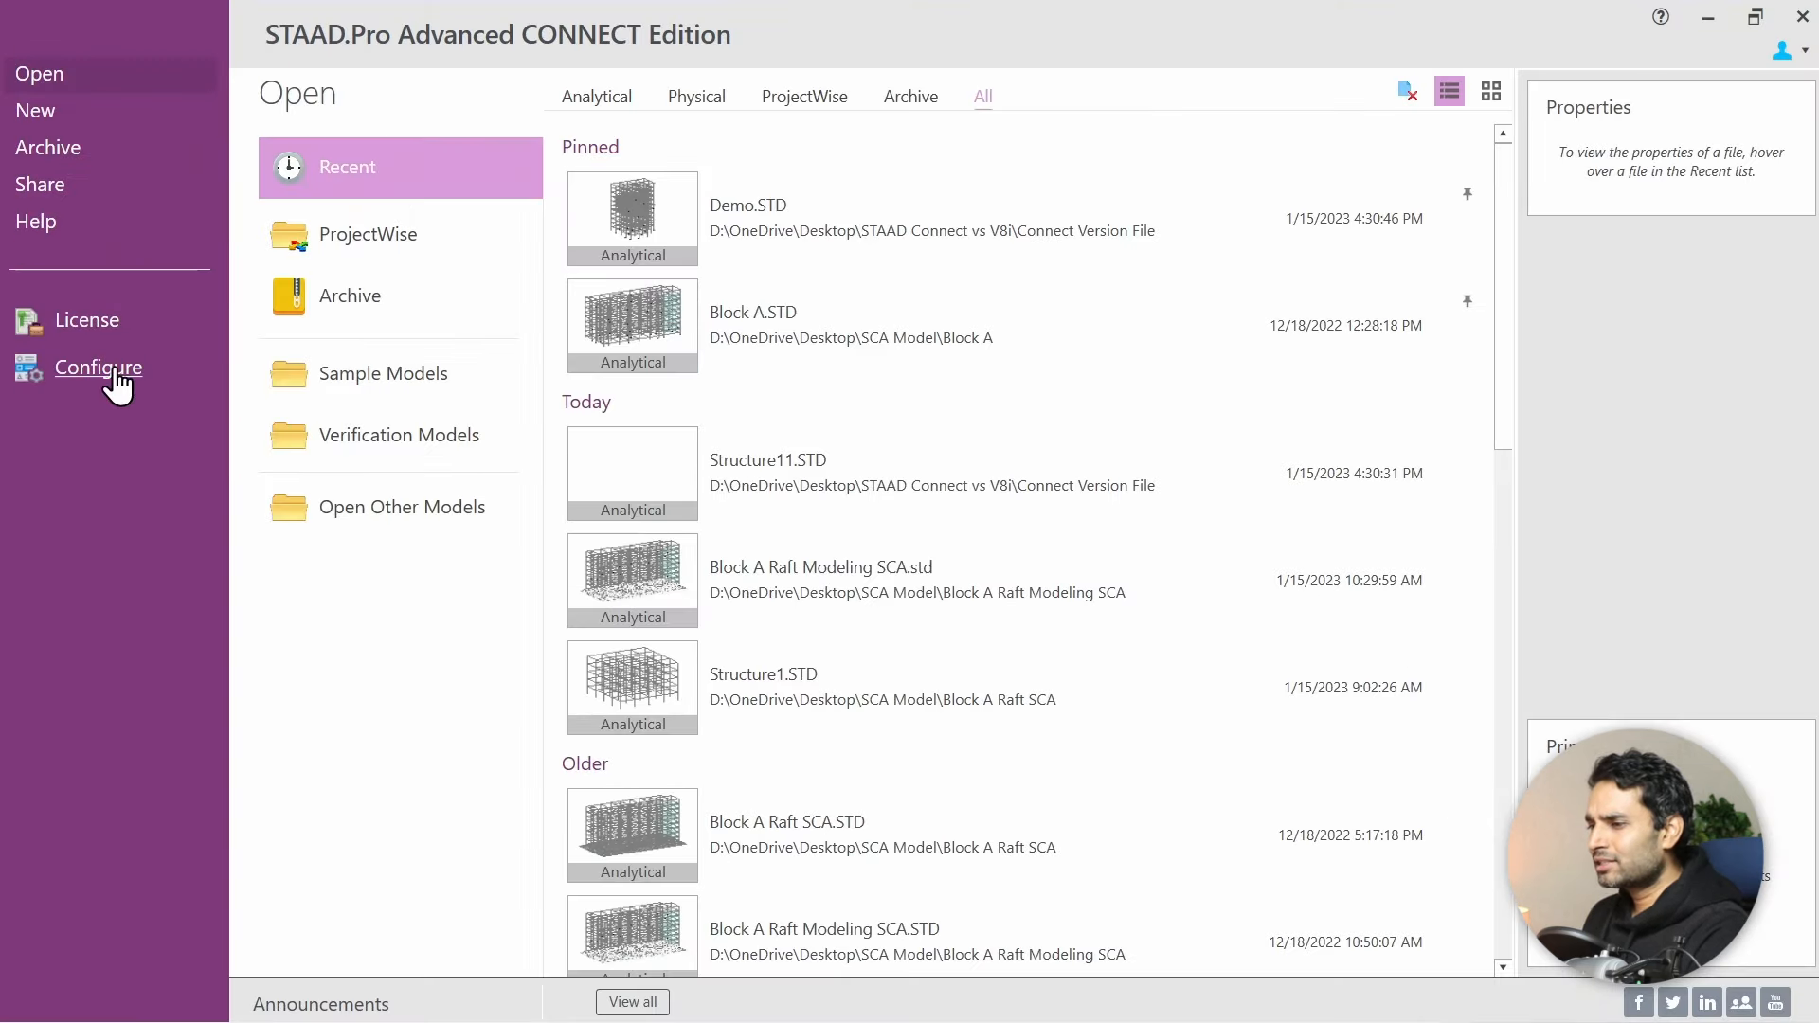
left_click(105, 371)
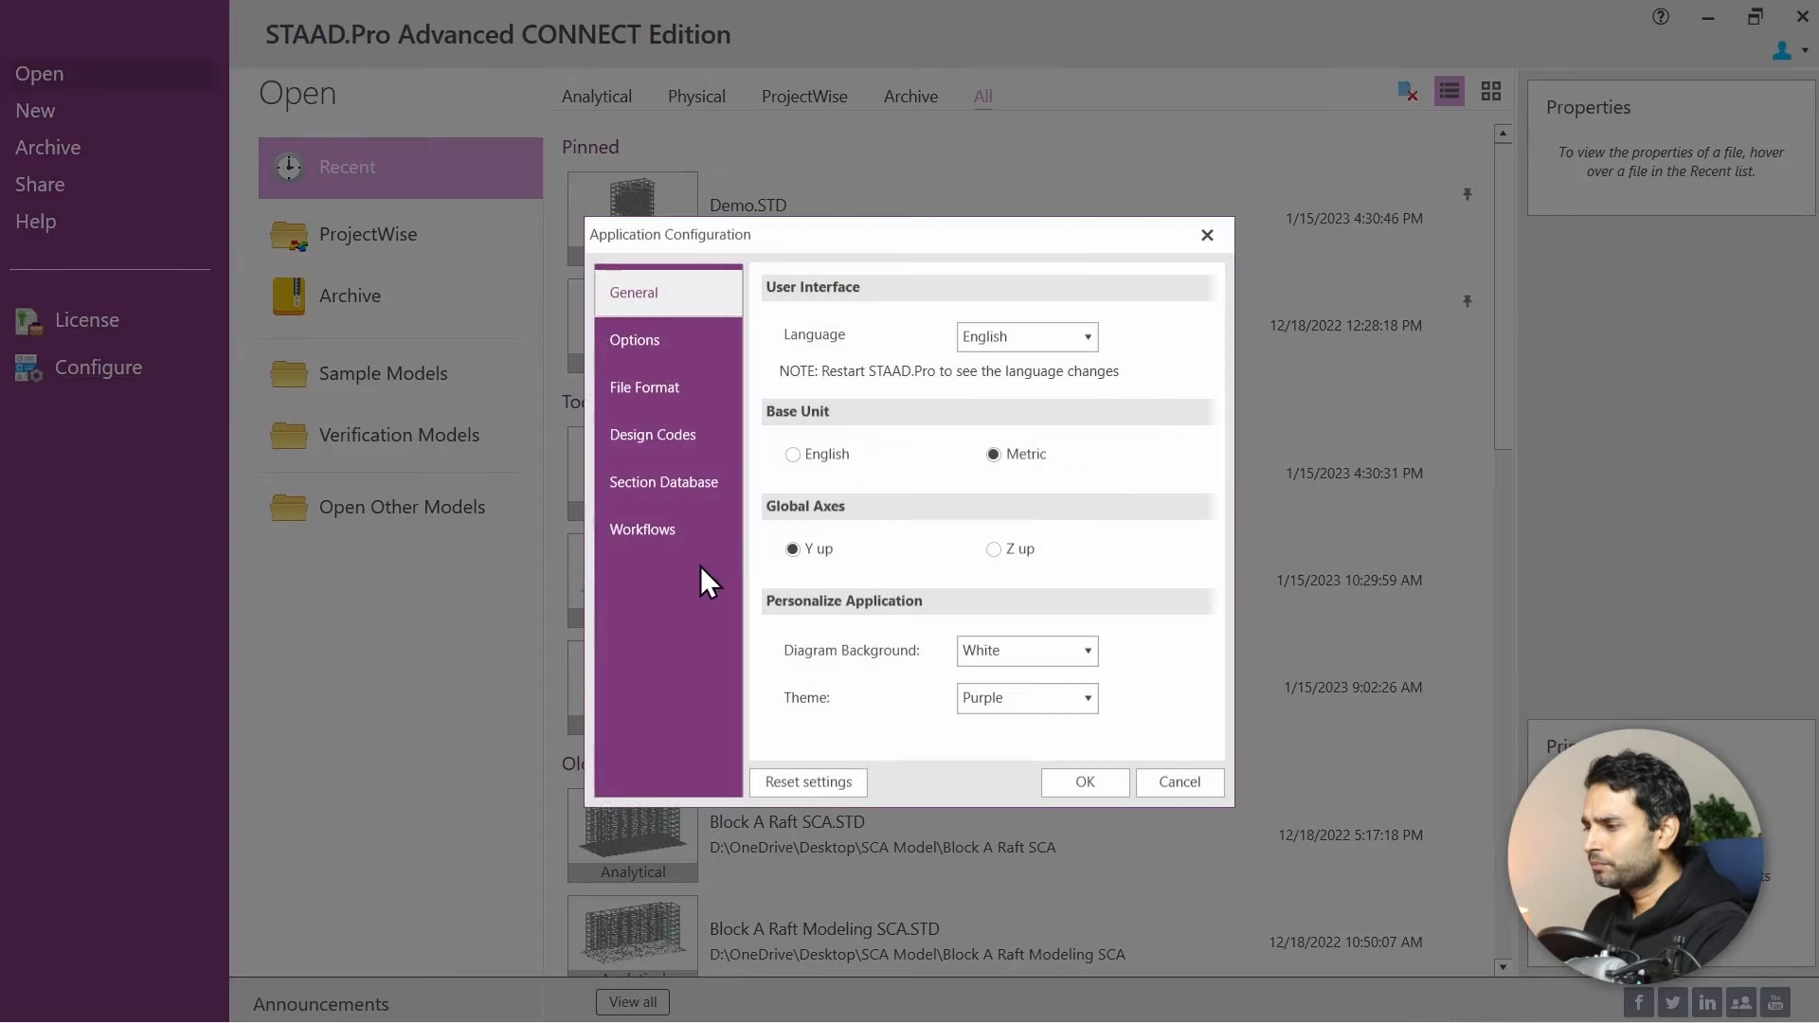
left_click(654, 540)
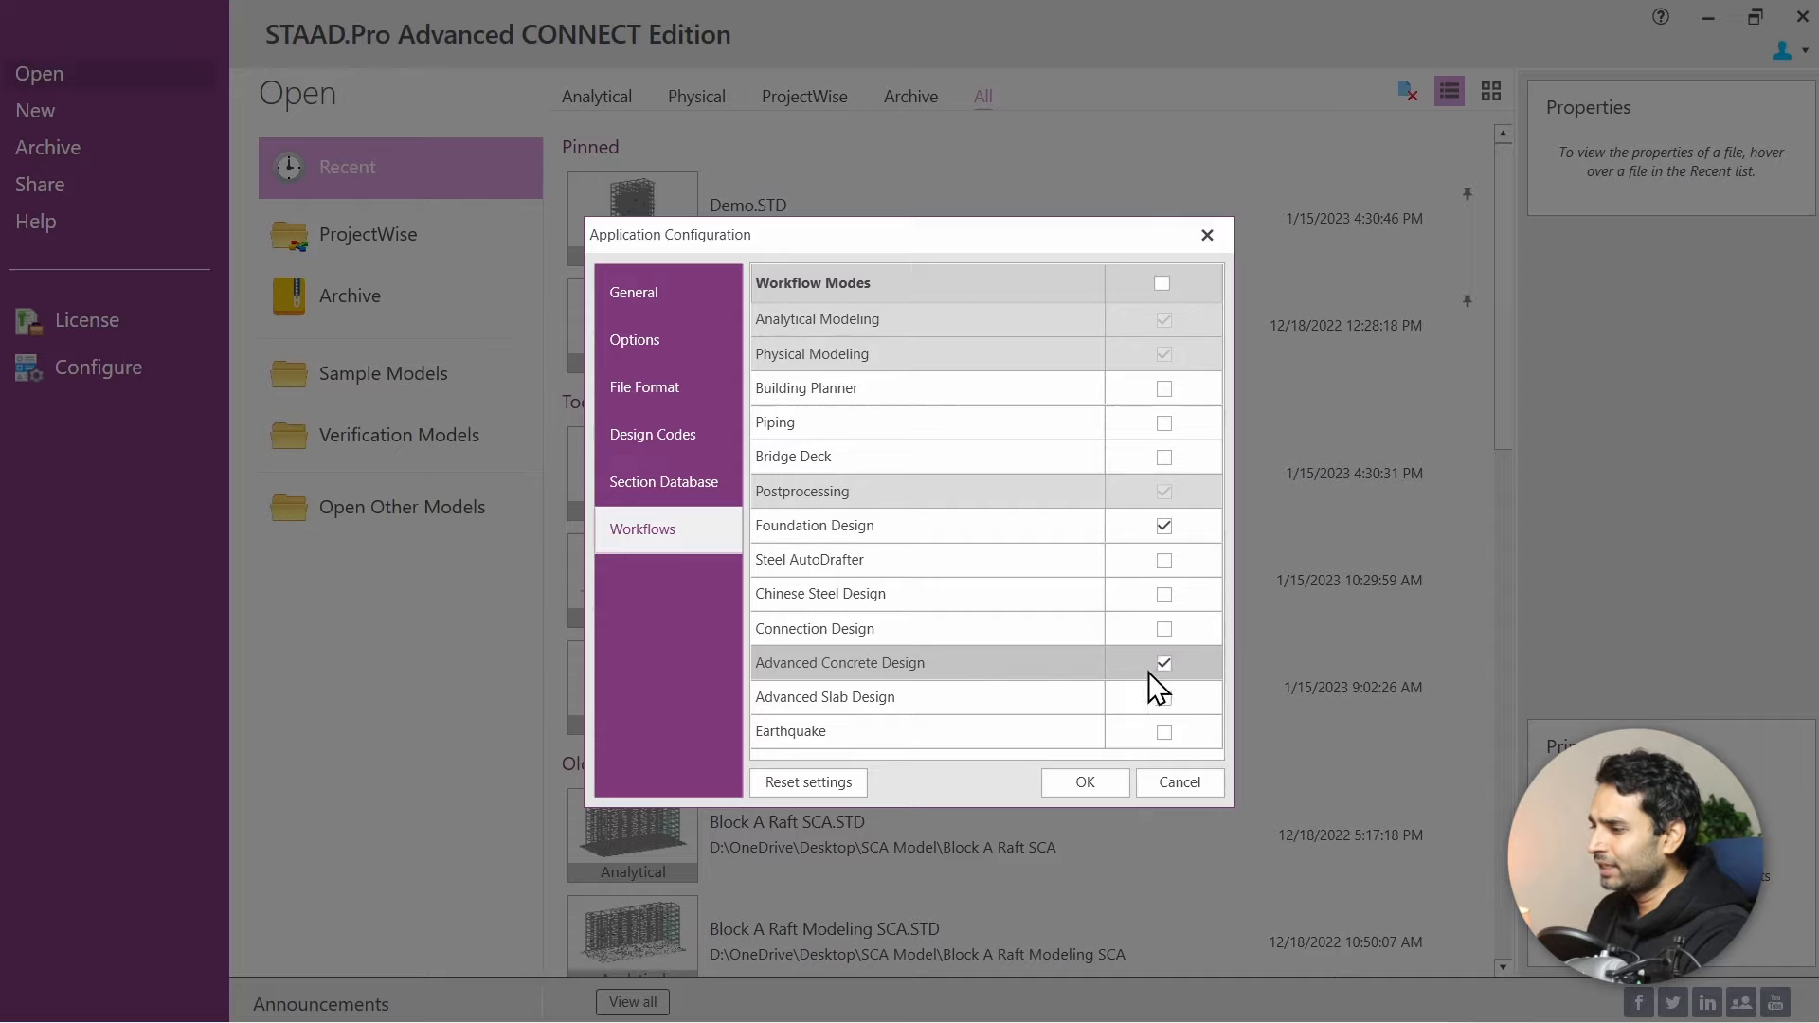
left_click(1165, 526)
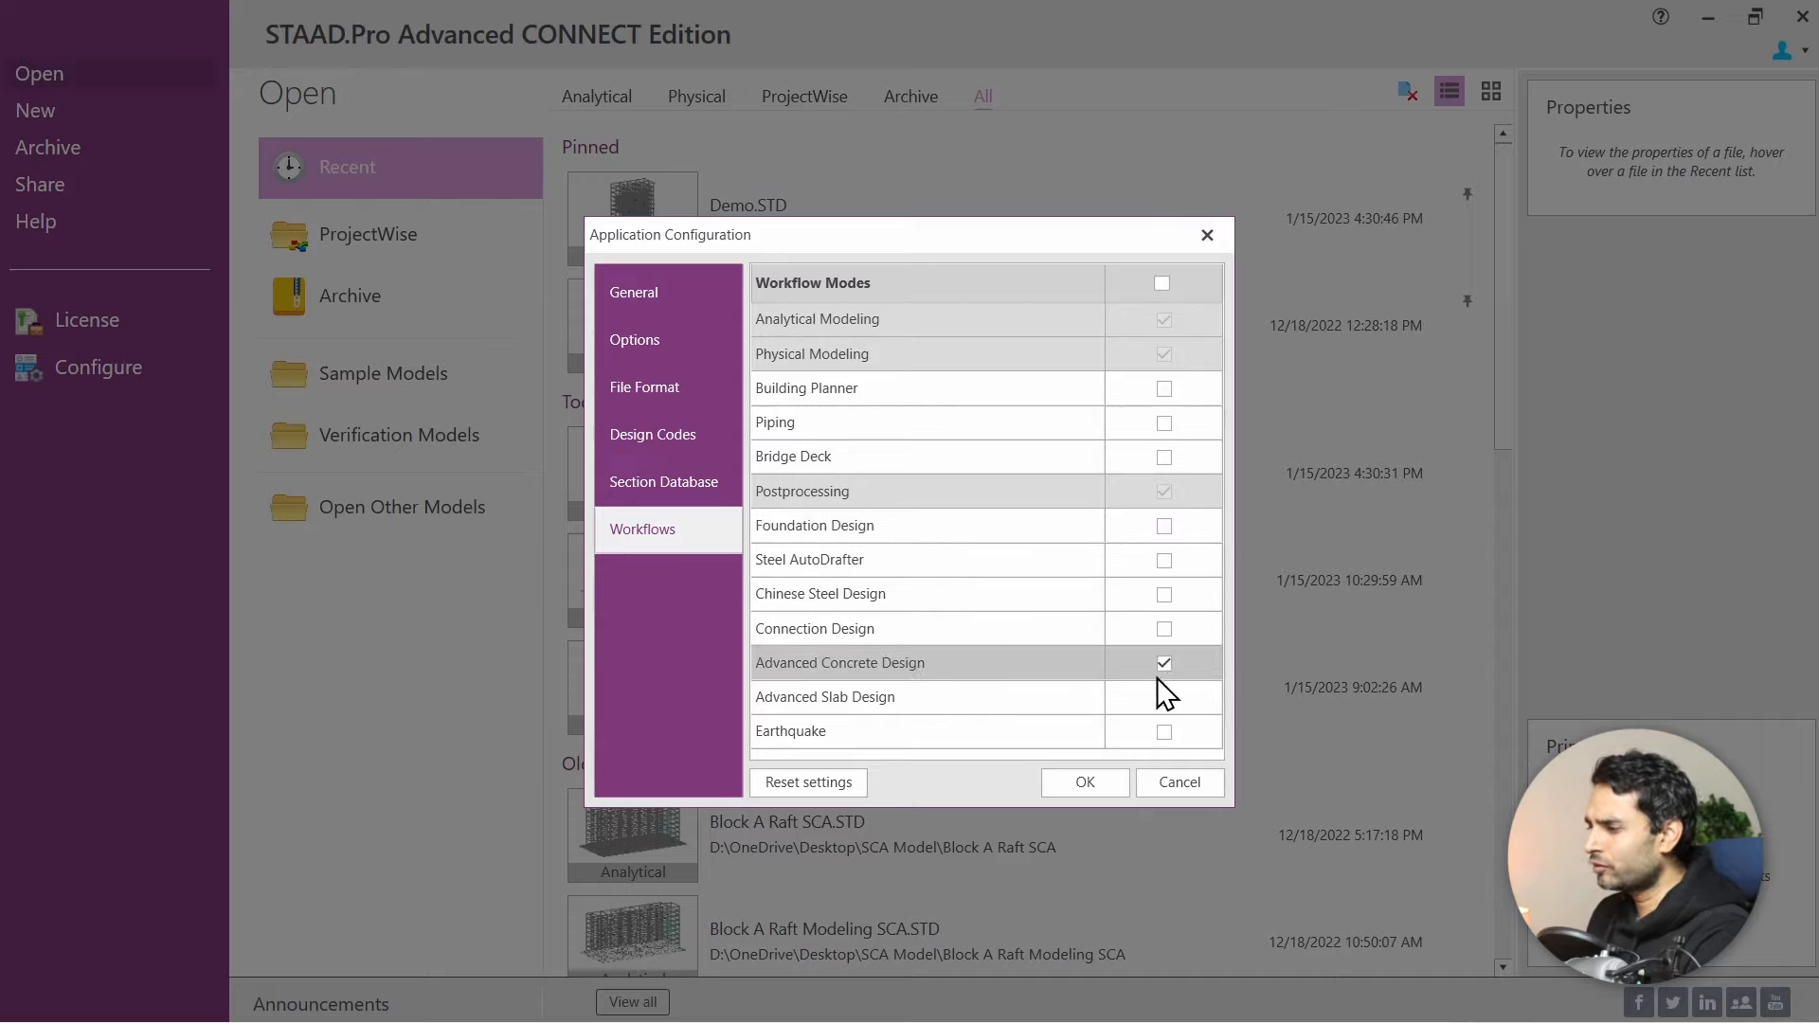
left_click(1107, 785)
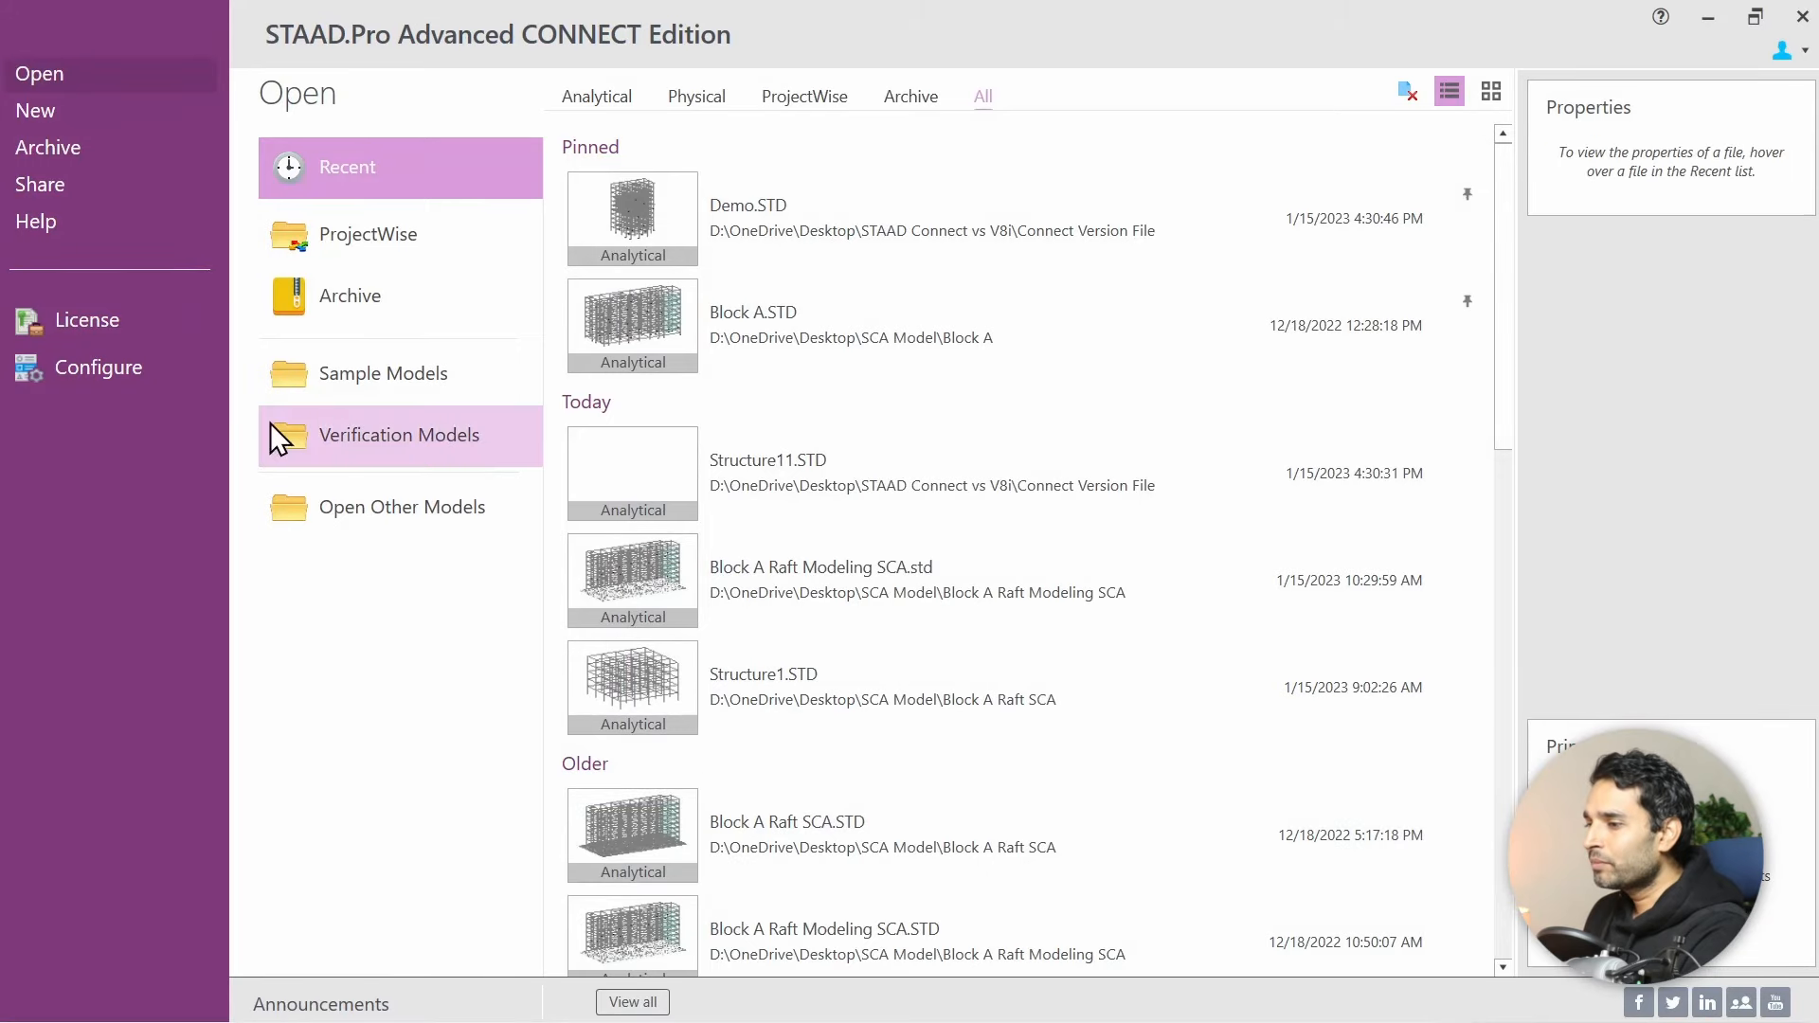
left_click(862, 251)
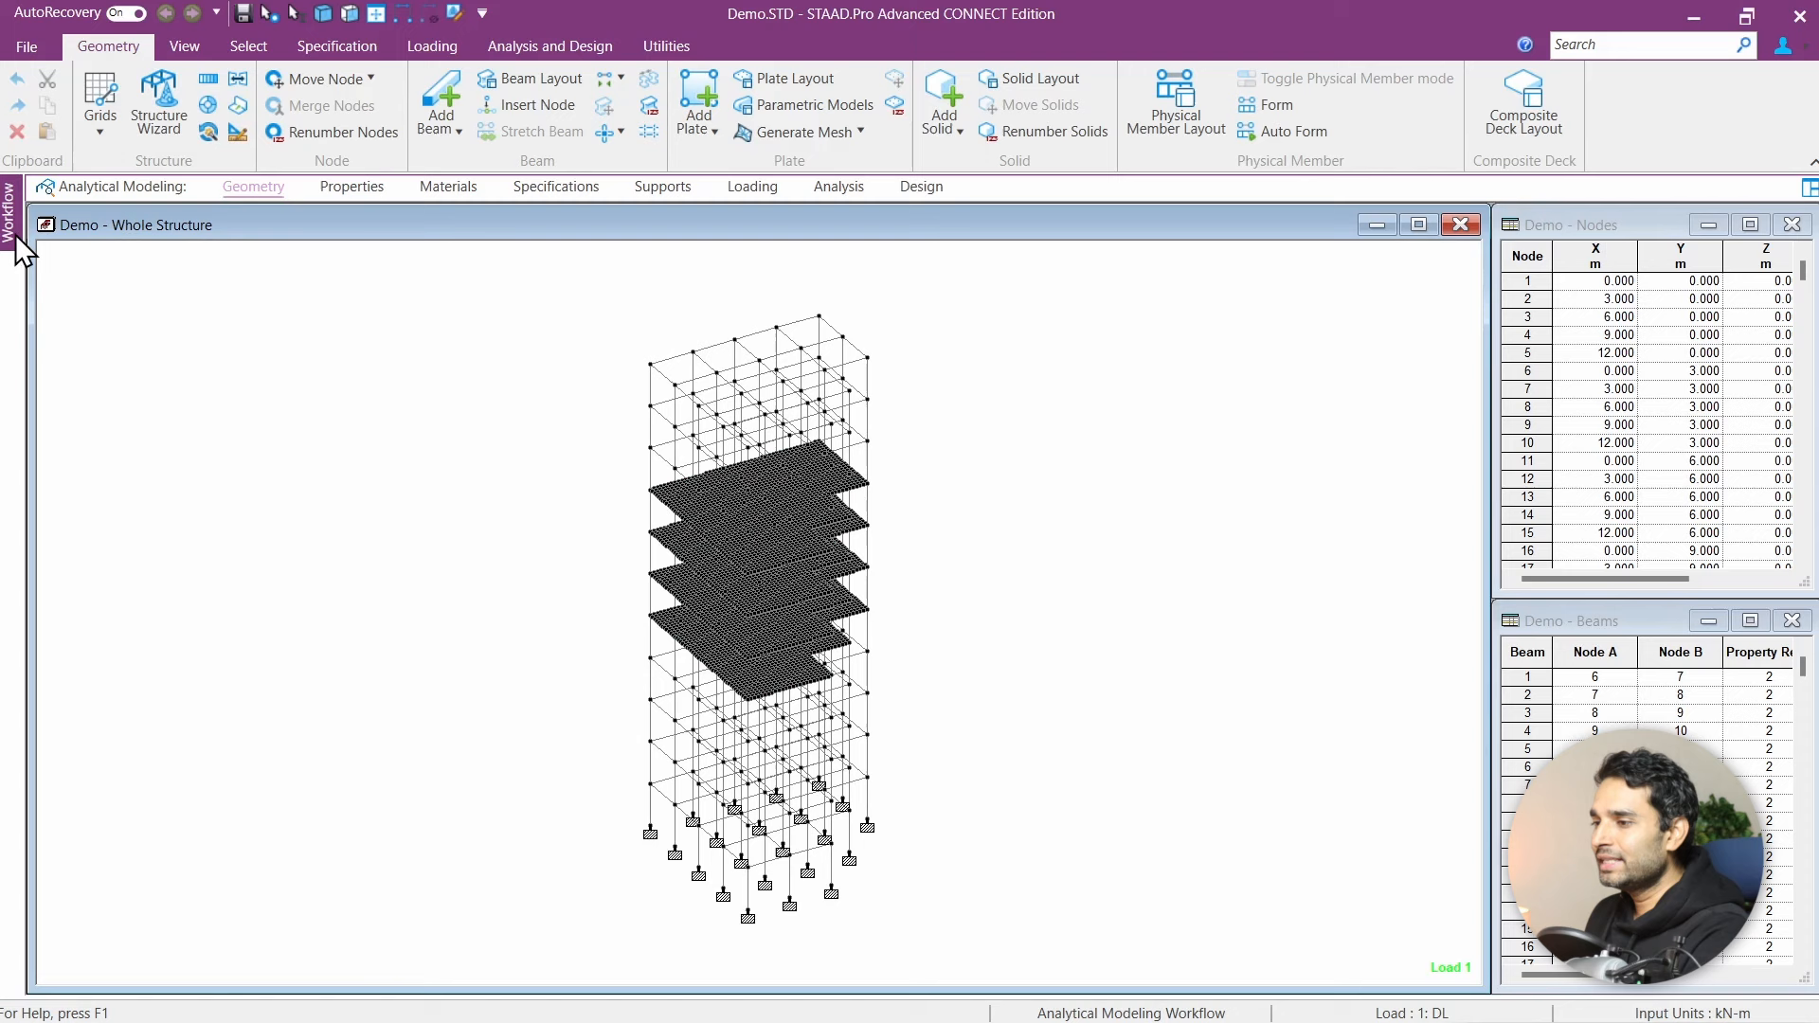
mouse_move(15, 235)
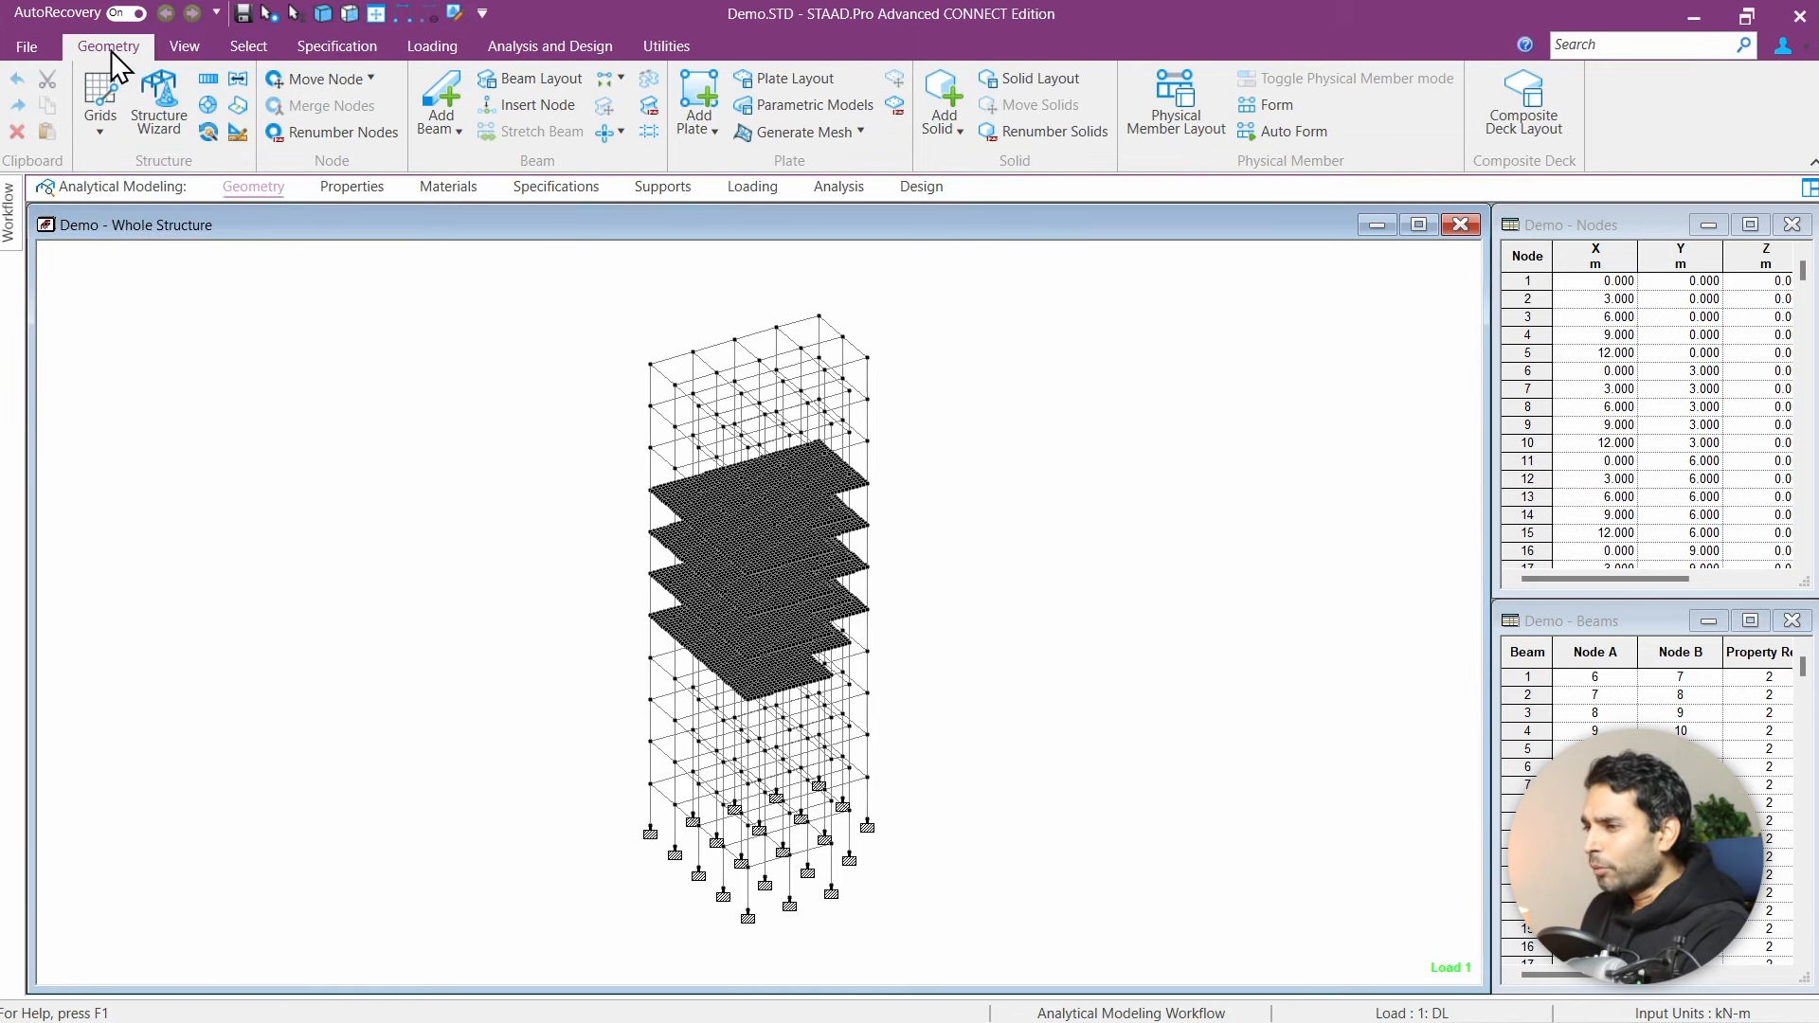
Step: Look through the View, Select, Specification and Loading command sets and return to the Geometry commands
left_click(170, 49)
left_click(244, 47)
left_click(339, 45)
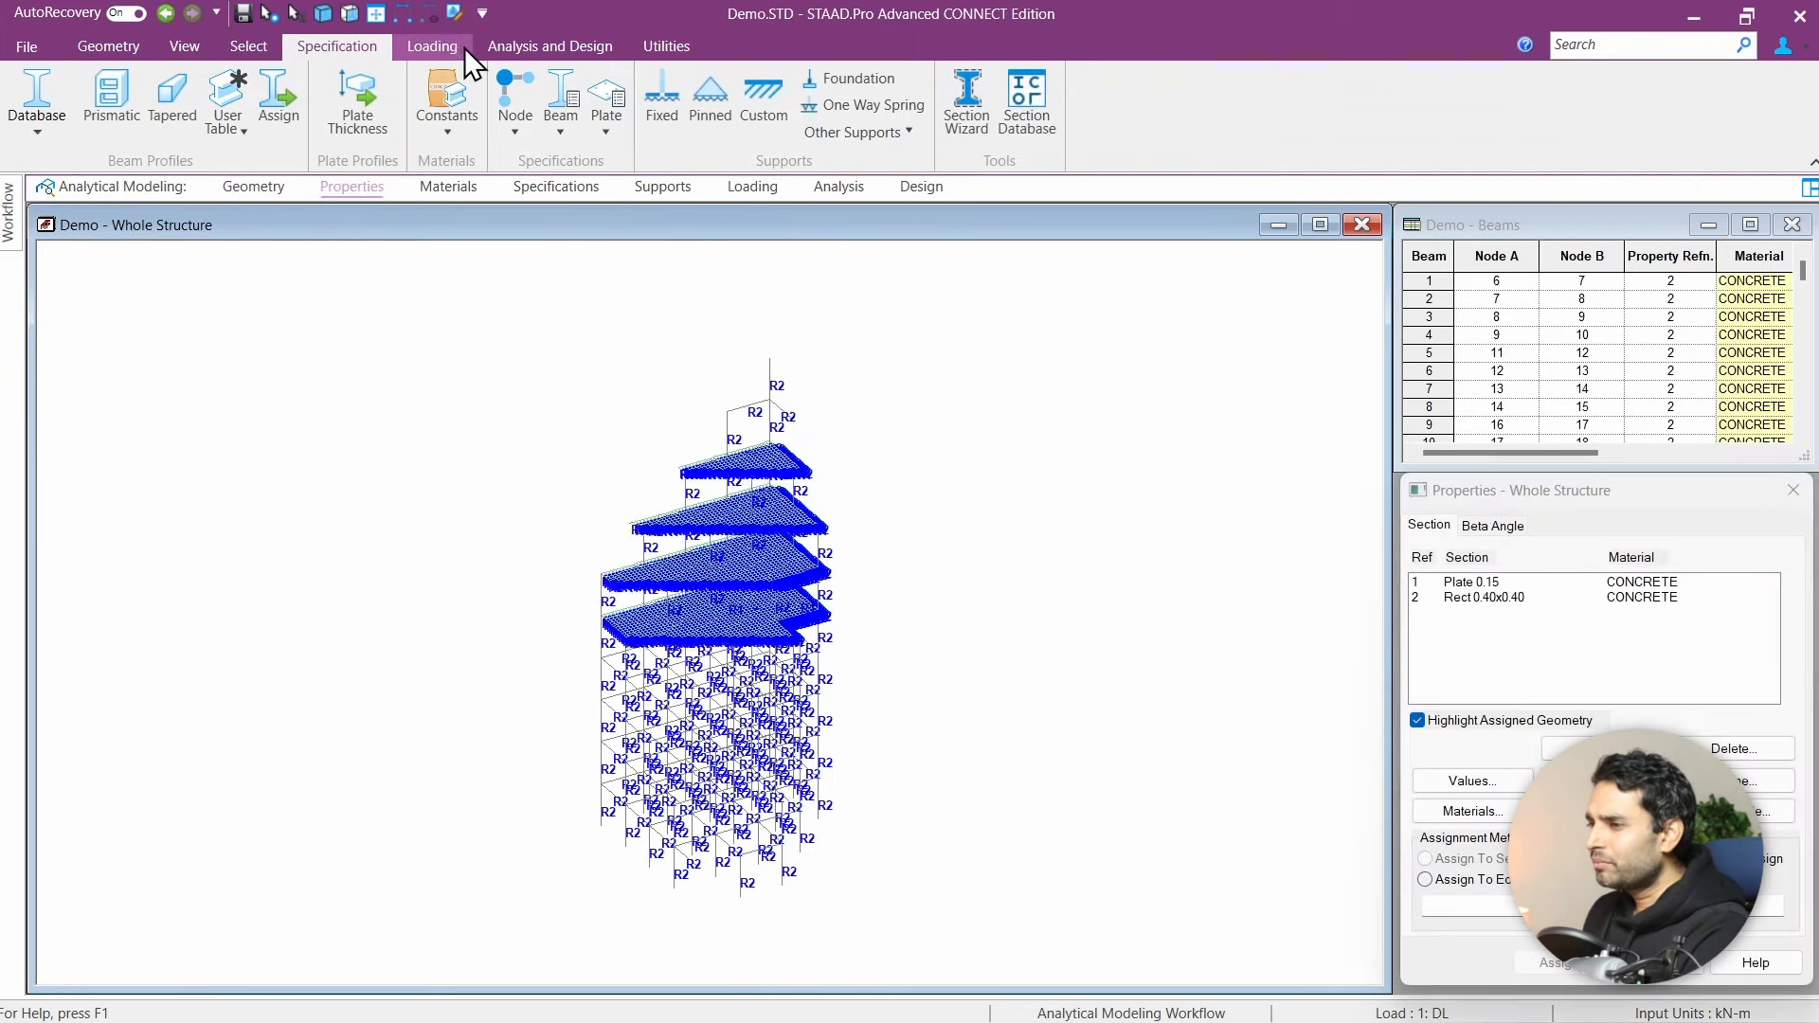
left_click(441, 47)
left_click(114, 48)
Step: Review the analytical modeling pages for Geometry, Materials, Specifications, Loading and Design, ending on Properties
left_click(263, 187)
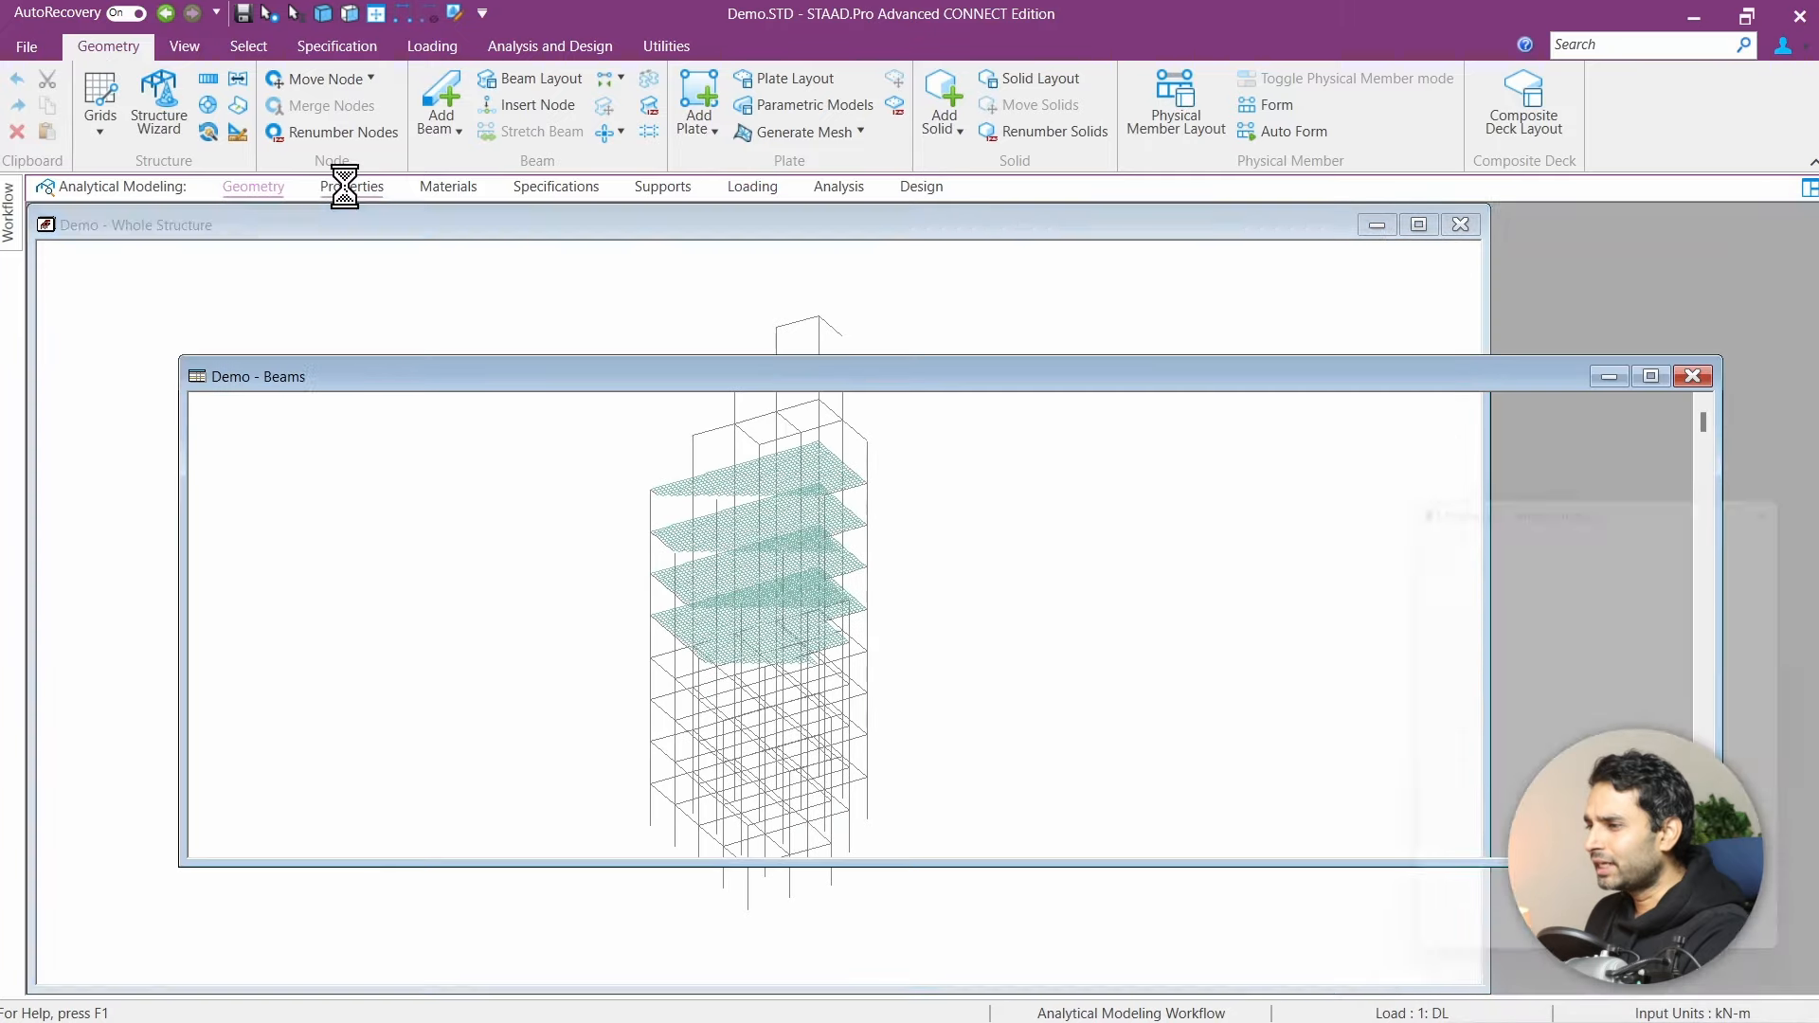
left_click(451, 192)
left_click(569, 190)
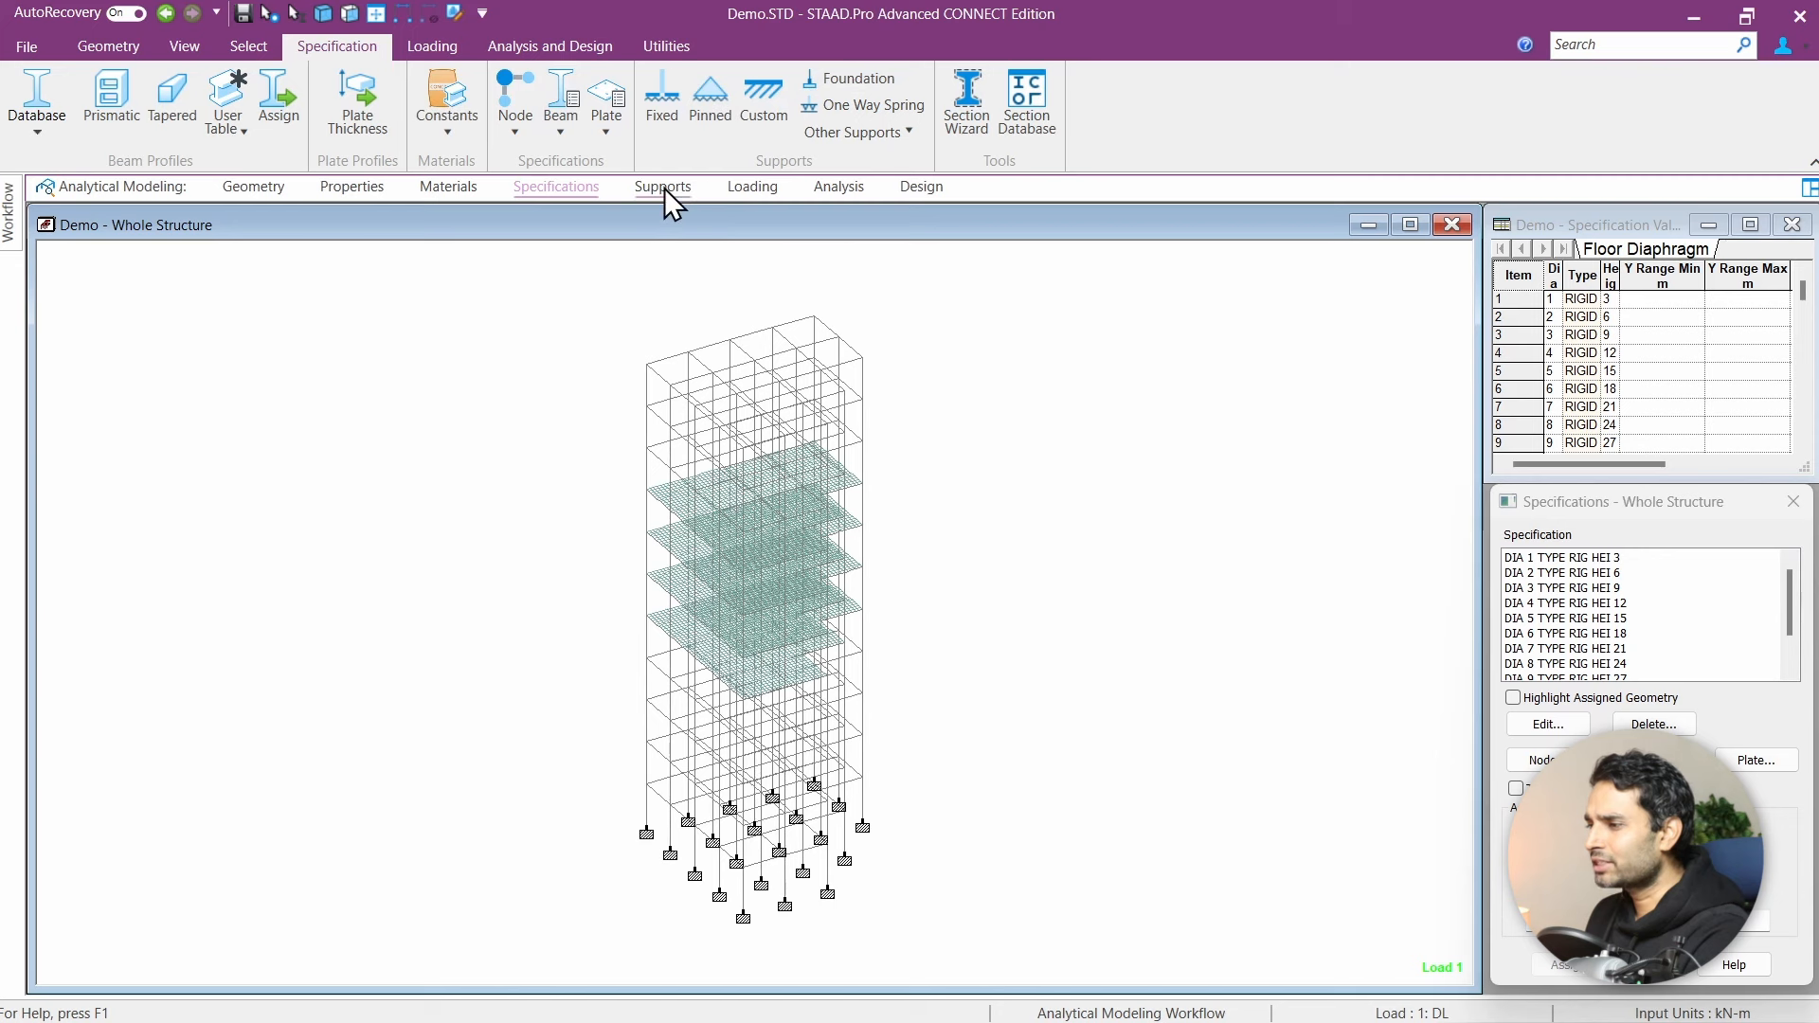
left_click(773, 190)
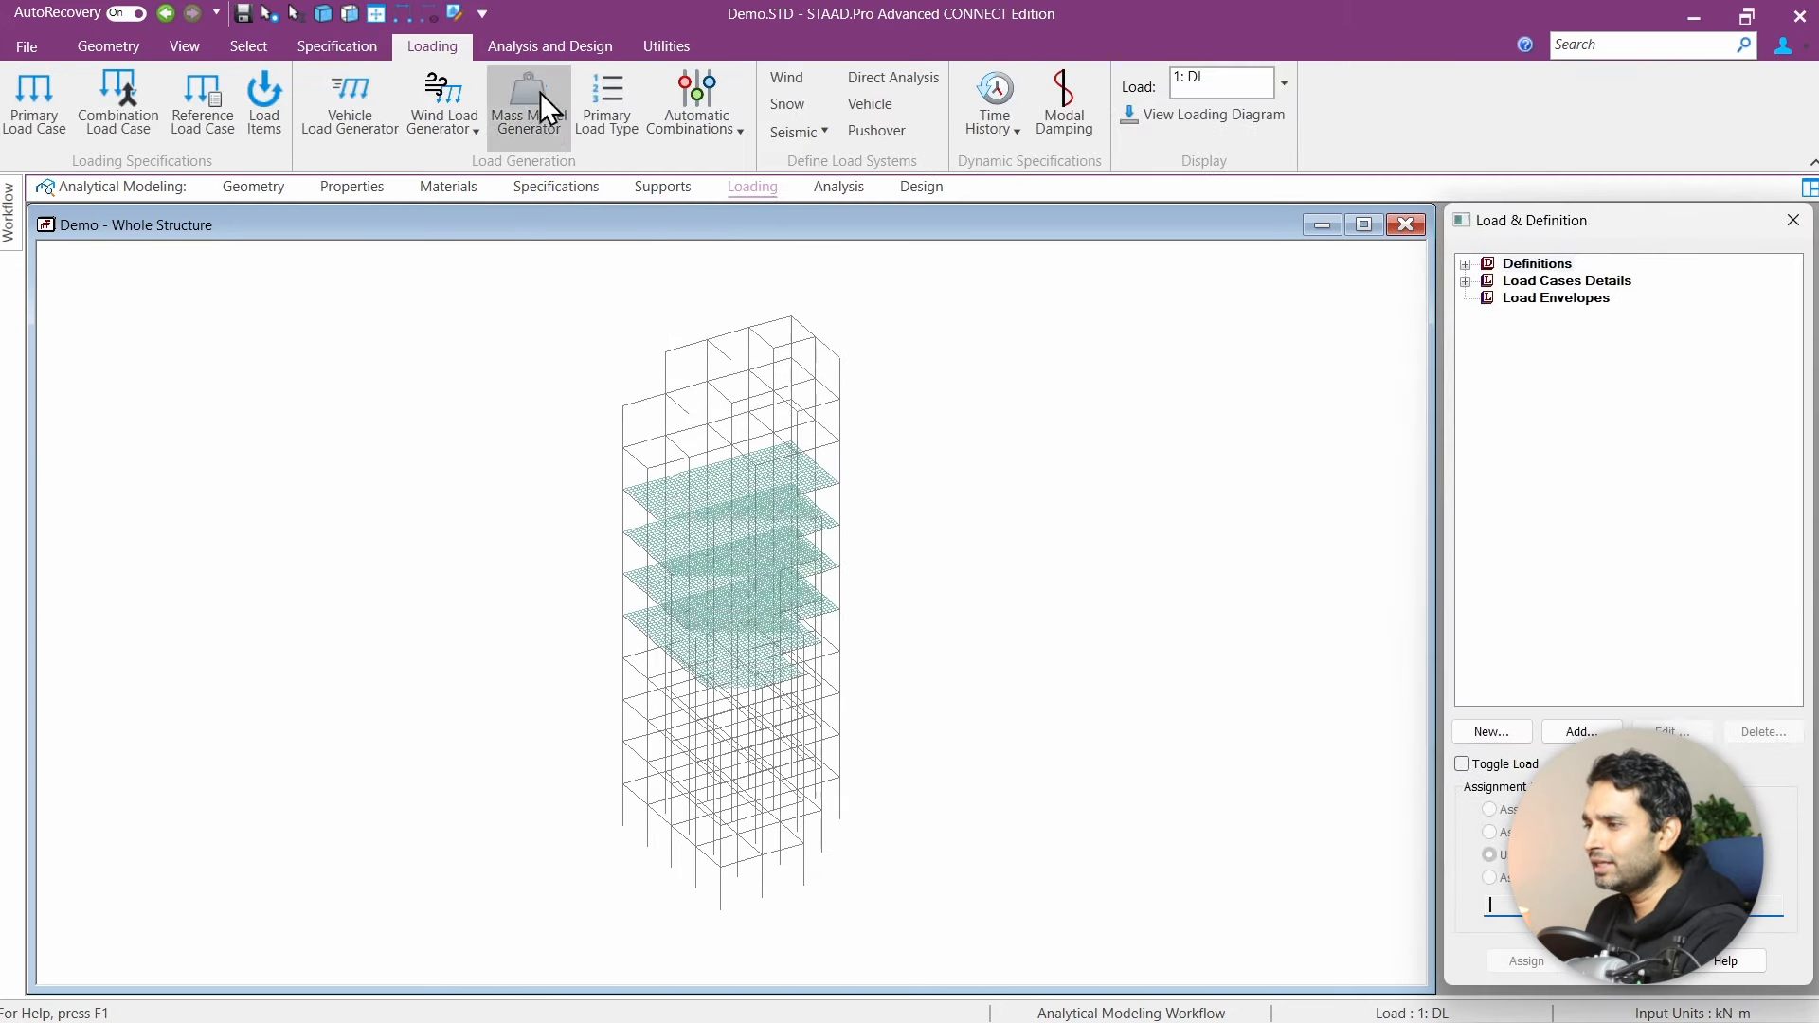
left_click(255, 188)
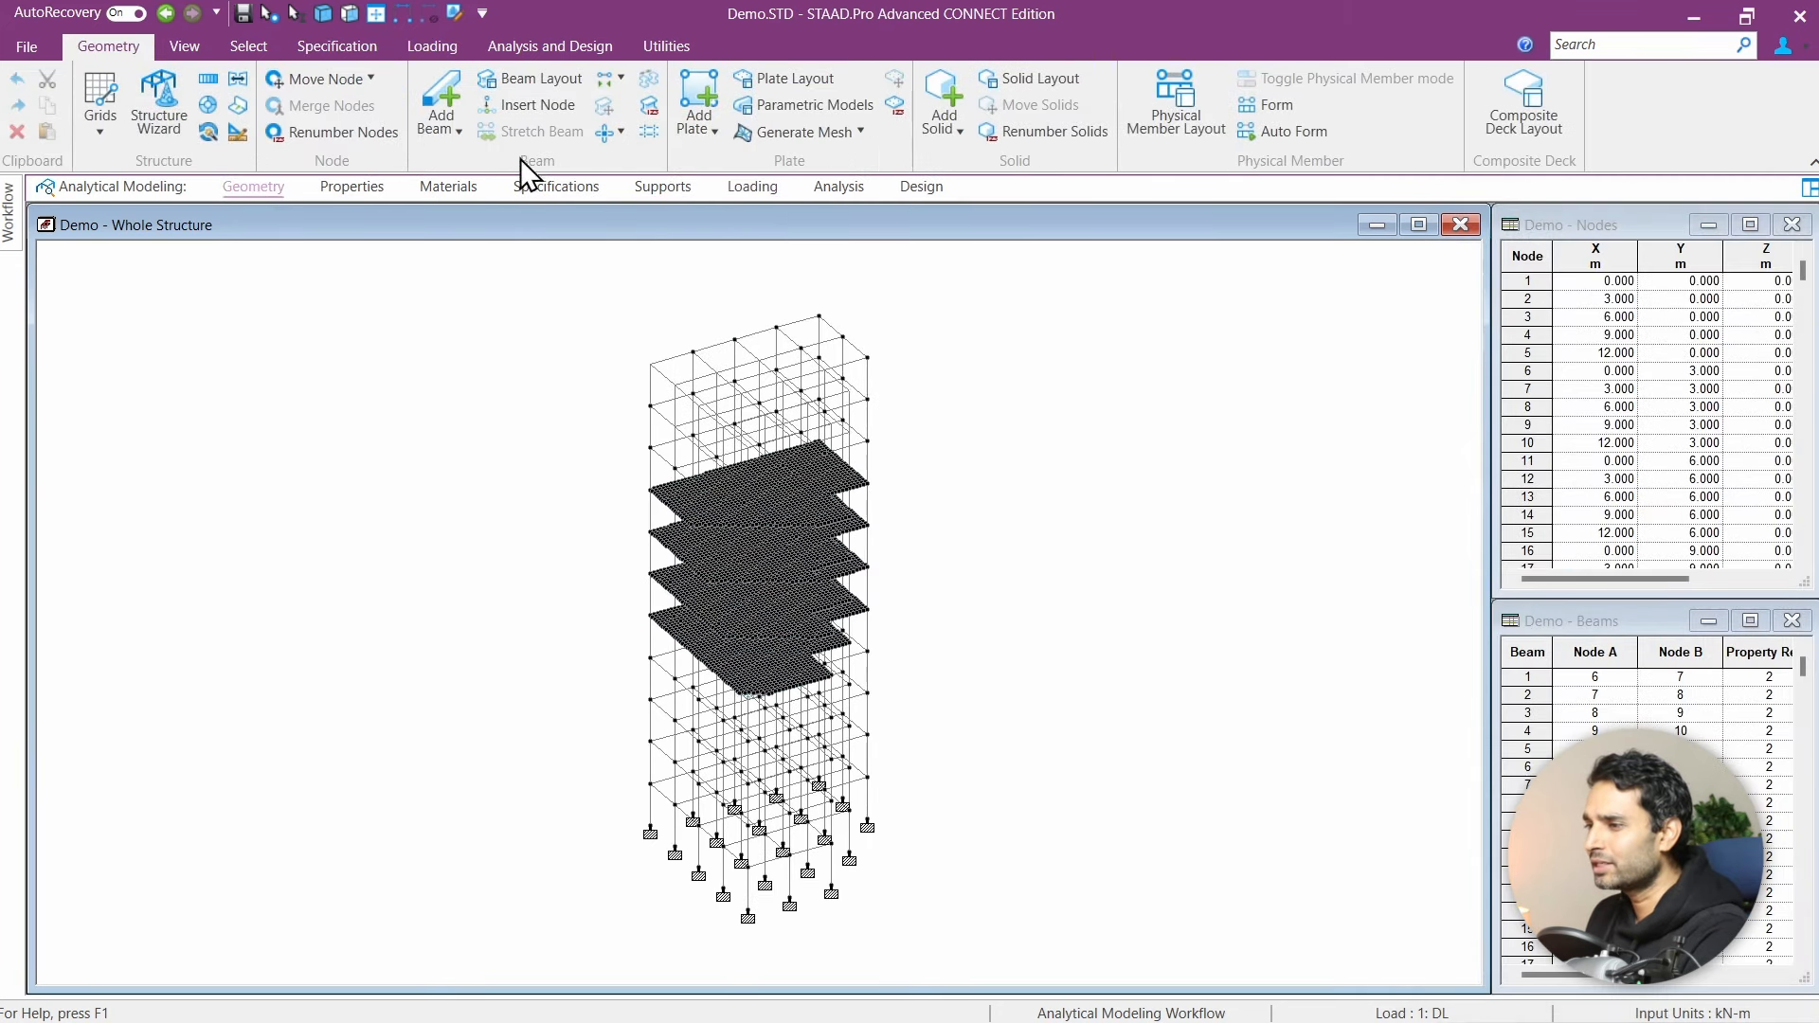
left_click(930, 186)
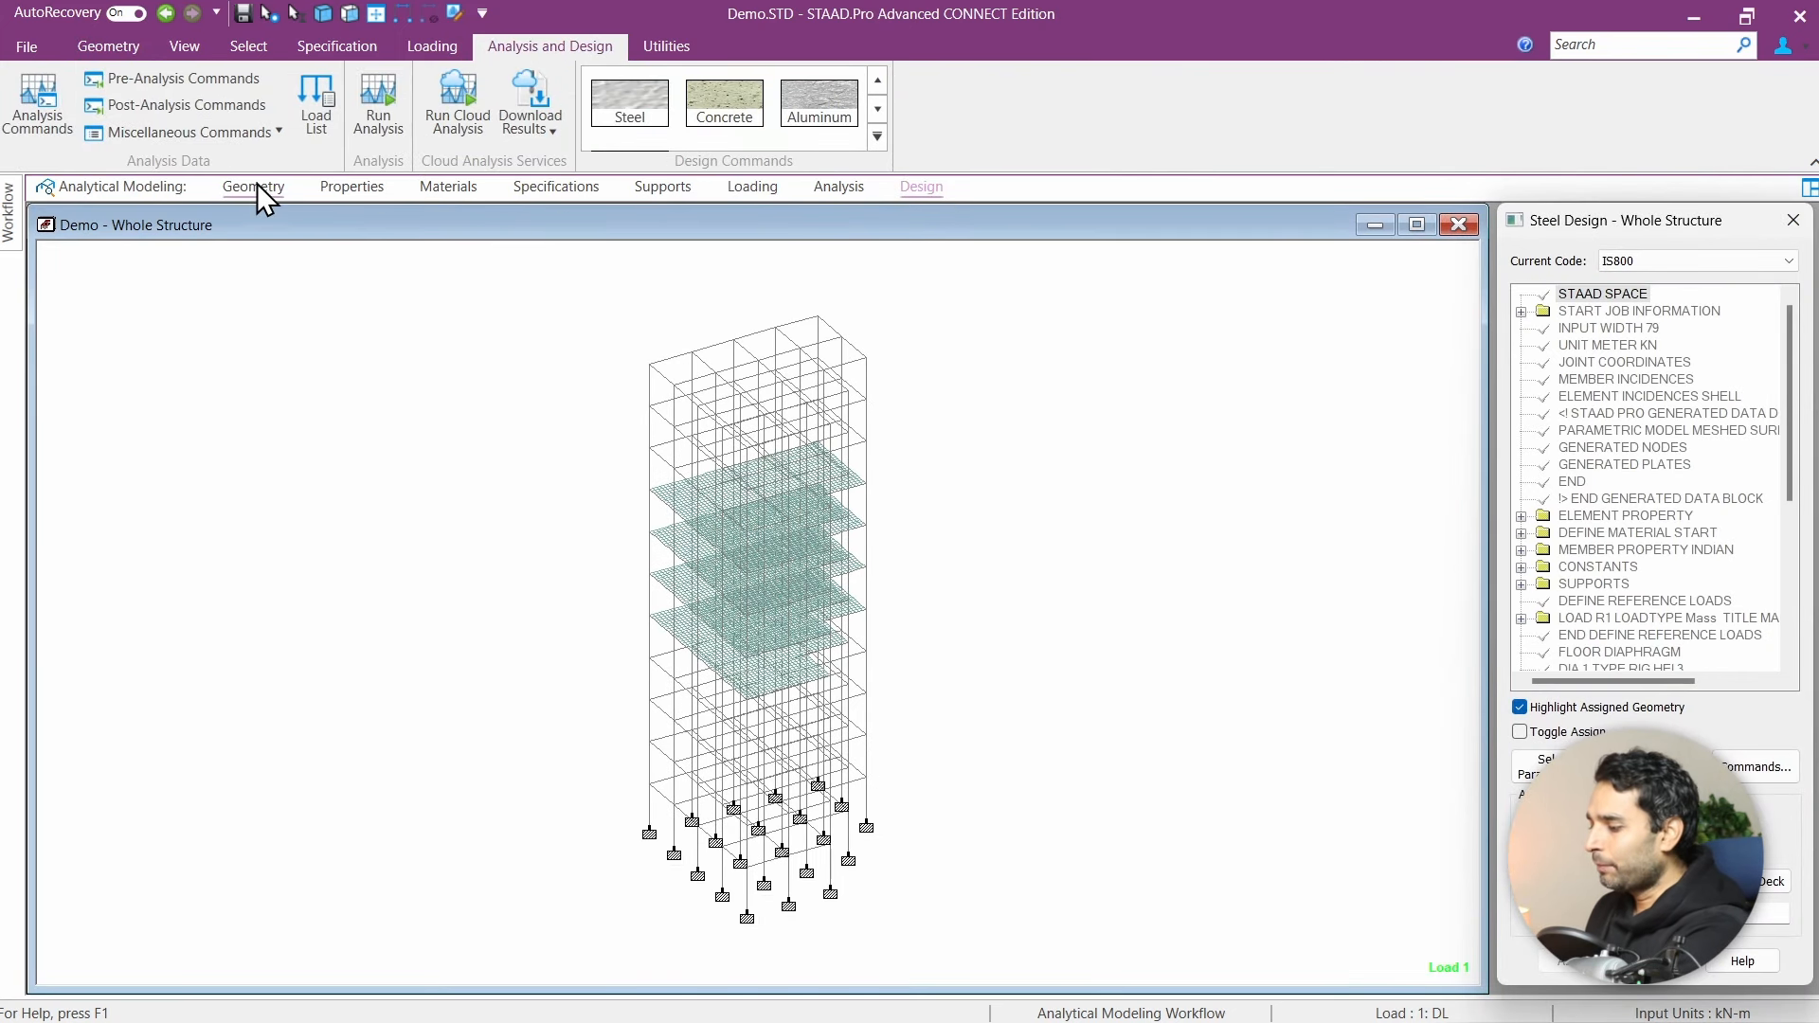
left_click(351, 186)
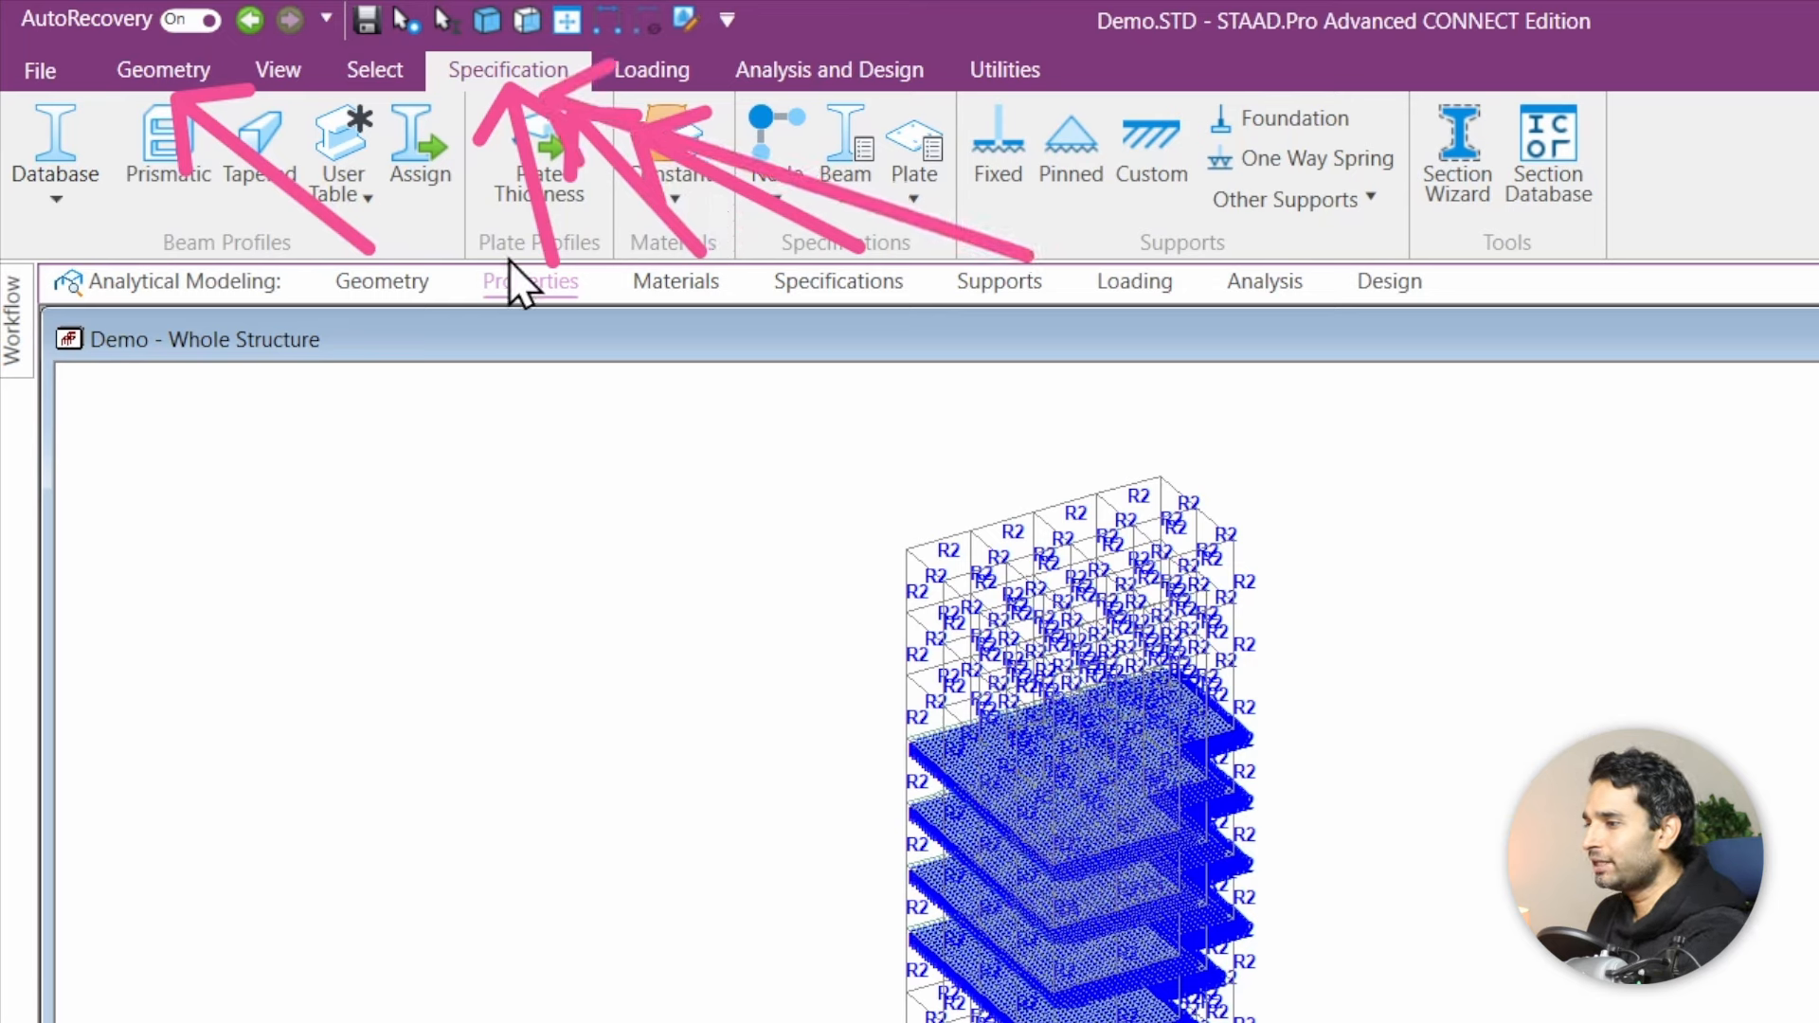
mouse_move(478, 257)
left_mouse_down()
mouse_move(483, 284)
mouse_move(884, 322)
mouse_move(1050, 316)
left_mouse_up()
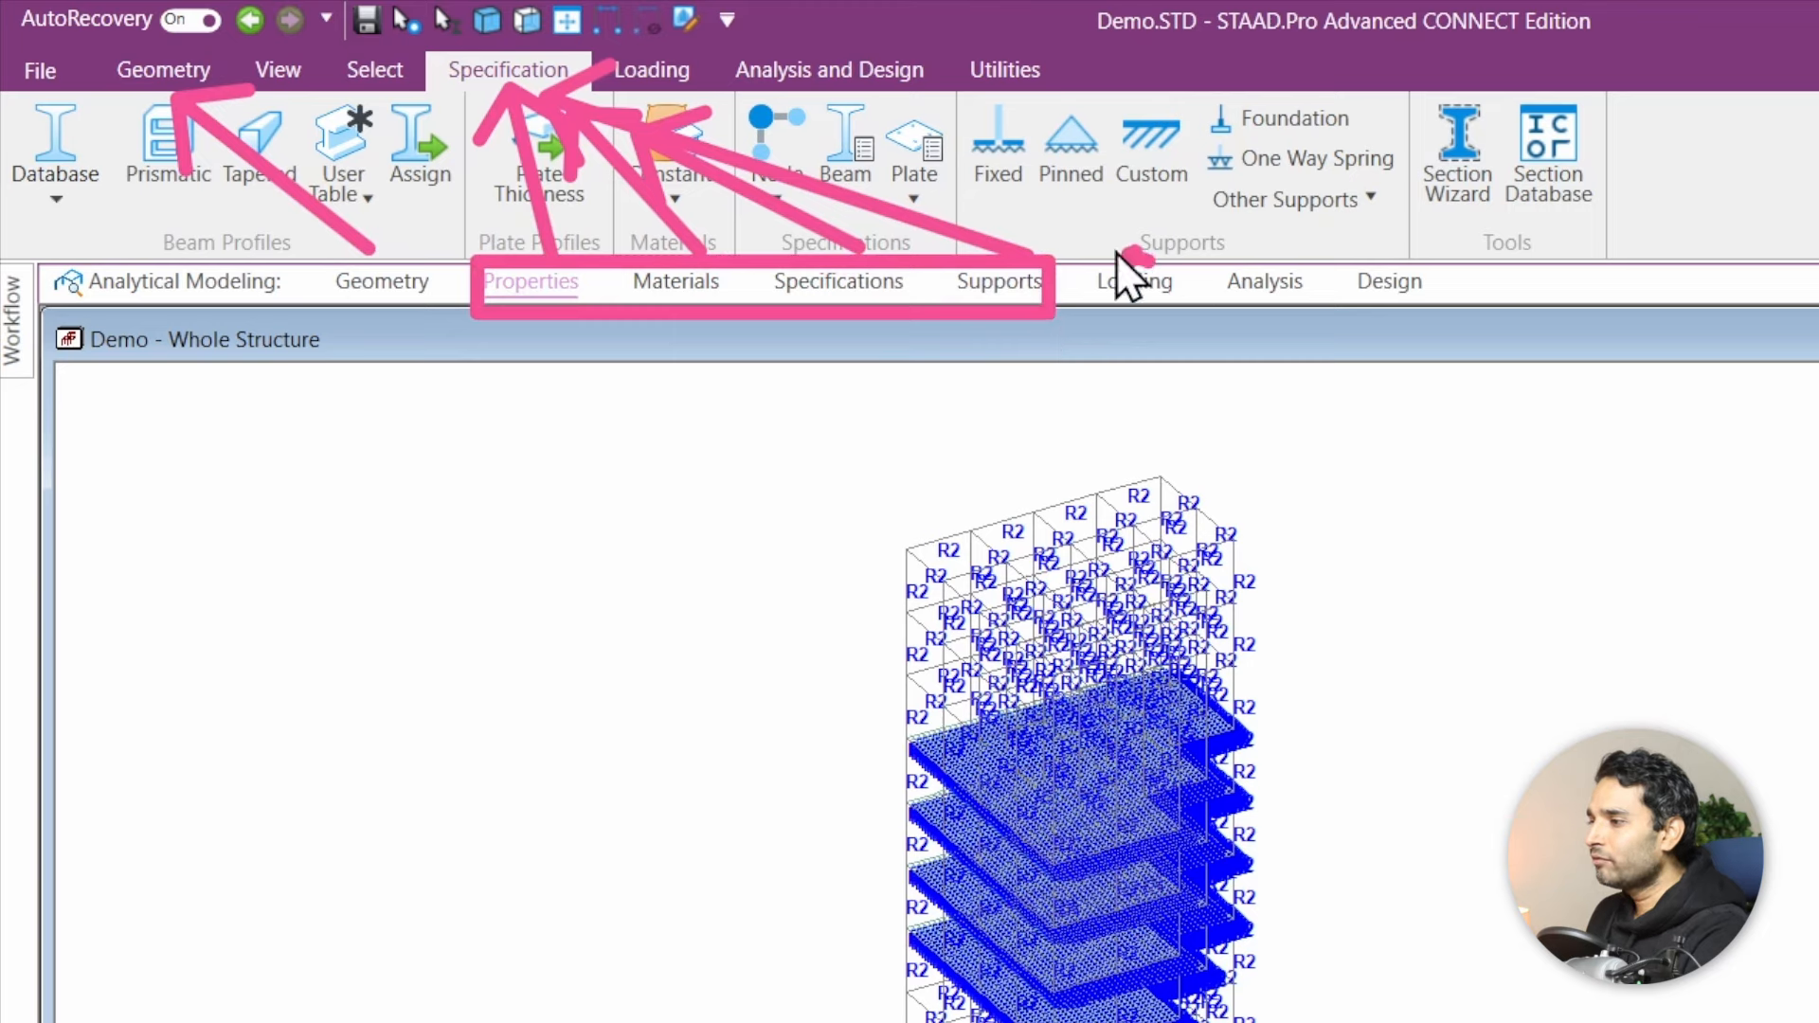
left_click_drag(1116, 253, 719, 110)
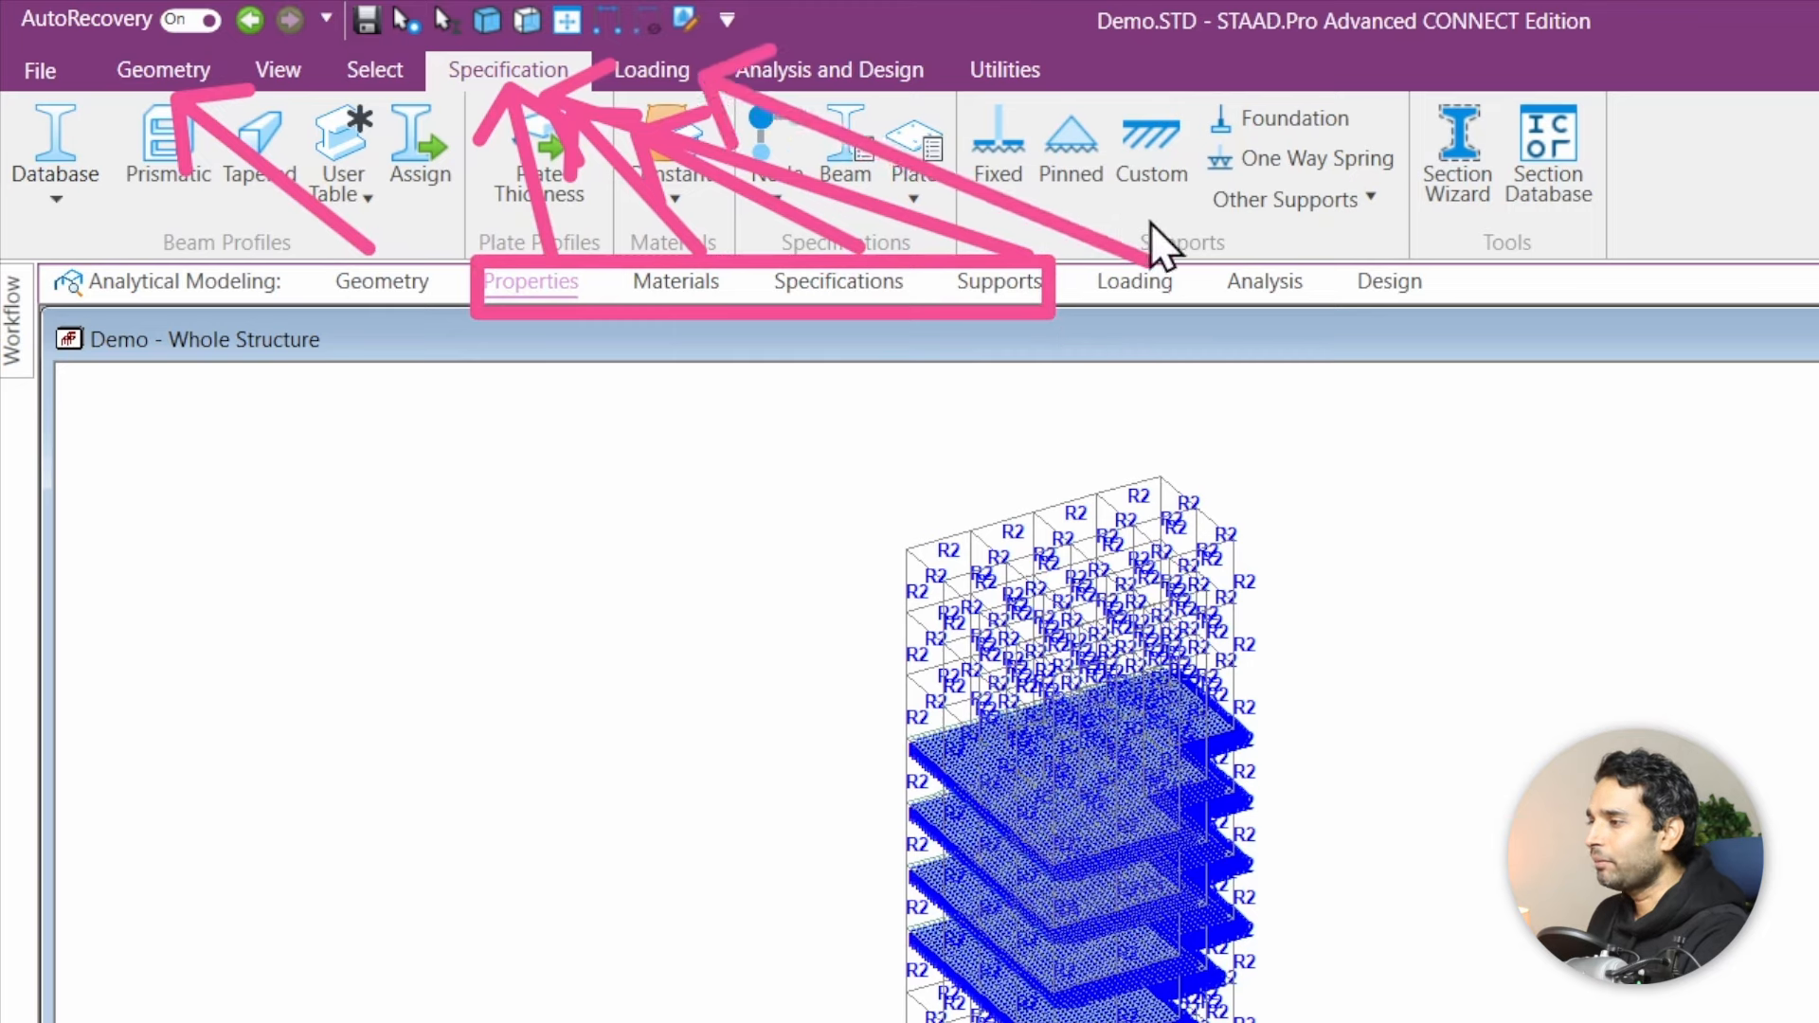
left_click(1258, 259)
mouse_move(1383, 265)
left_mouse_down()
mouse_move(990, 166)
mouse_move(908, 93)
left_mouse_up()
left_click_drag(1253, 265, 918, 98)
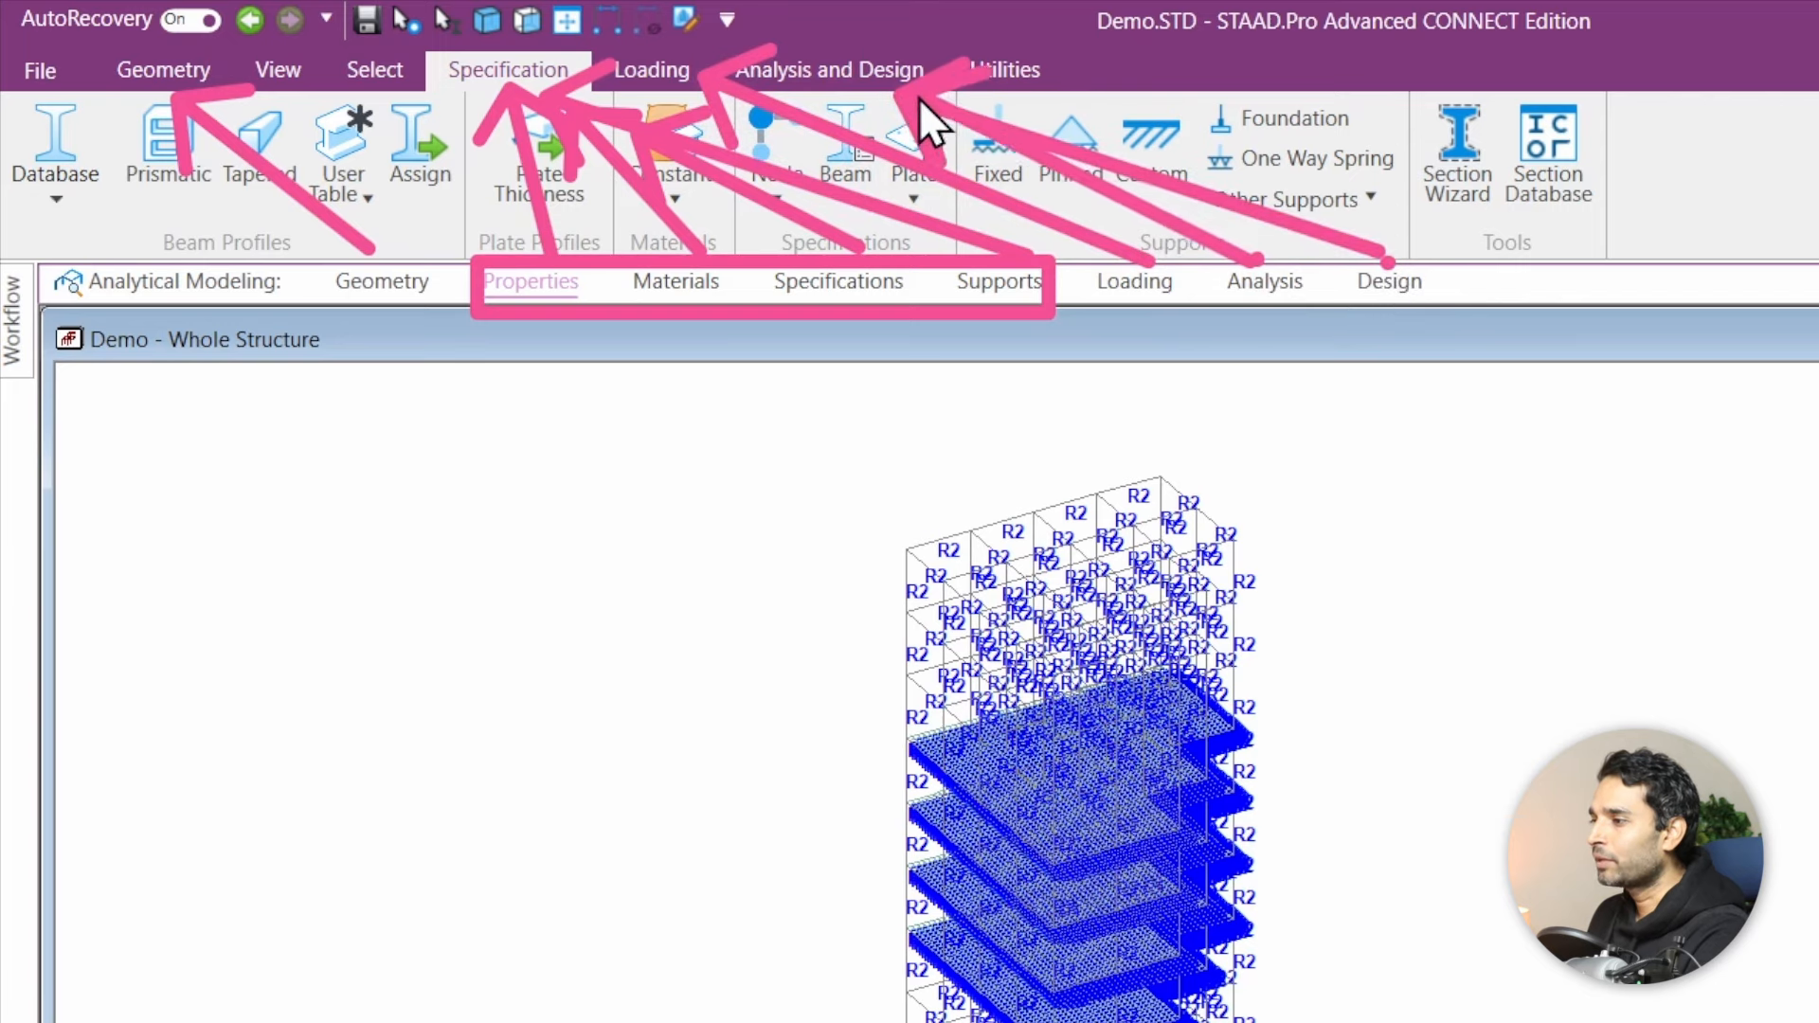
key("Escape")
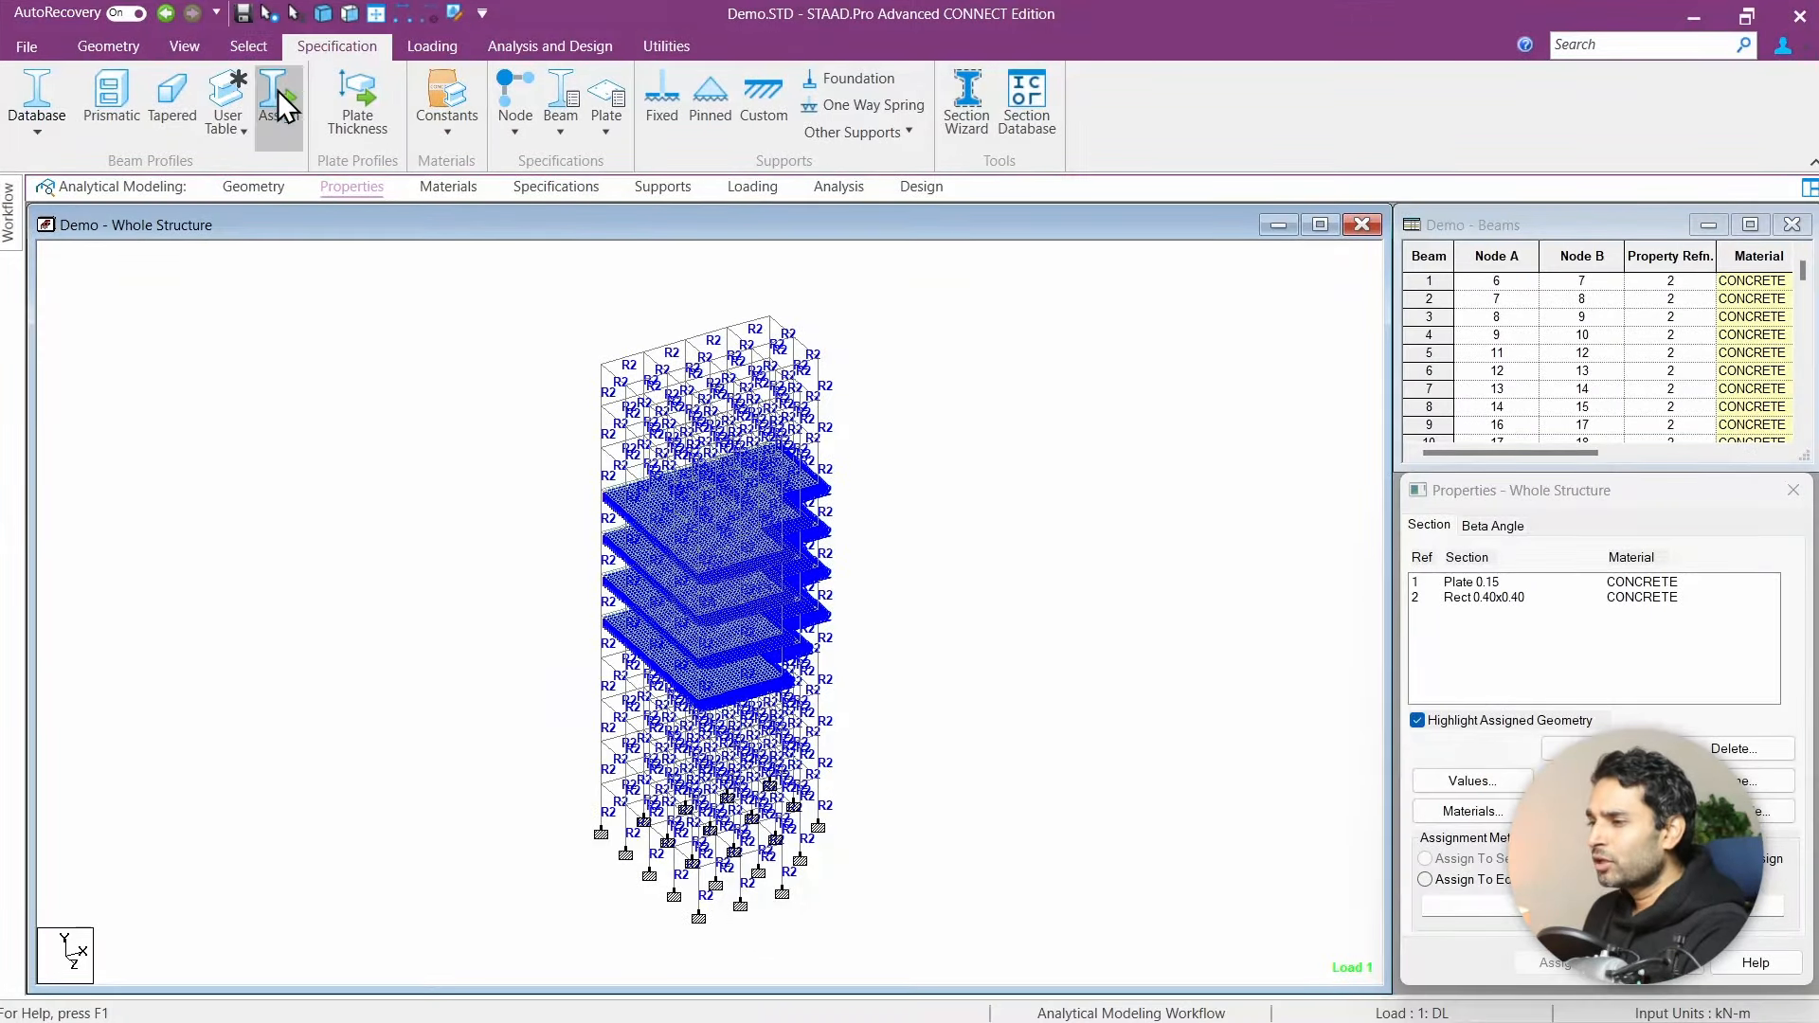
Step: View the Geometry page with the View commands, and compare the Properties and Supports pages of the Demo model
left_click(253, 186)
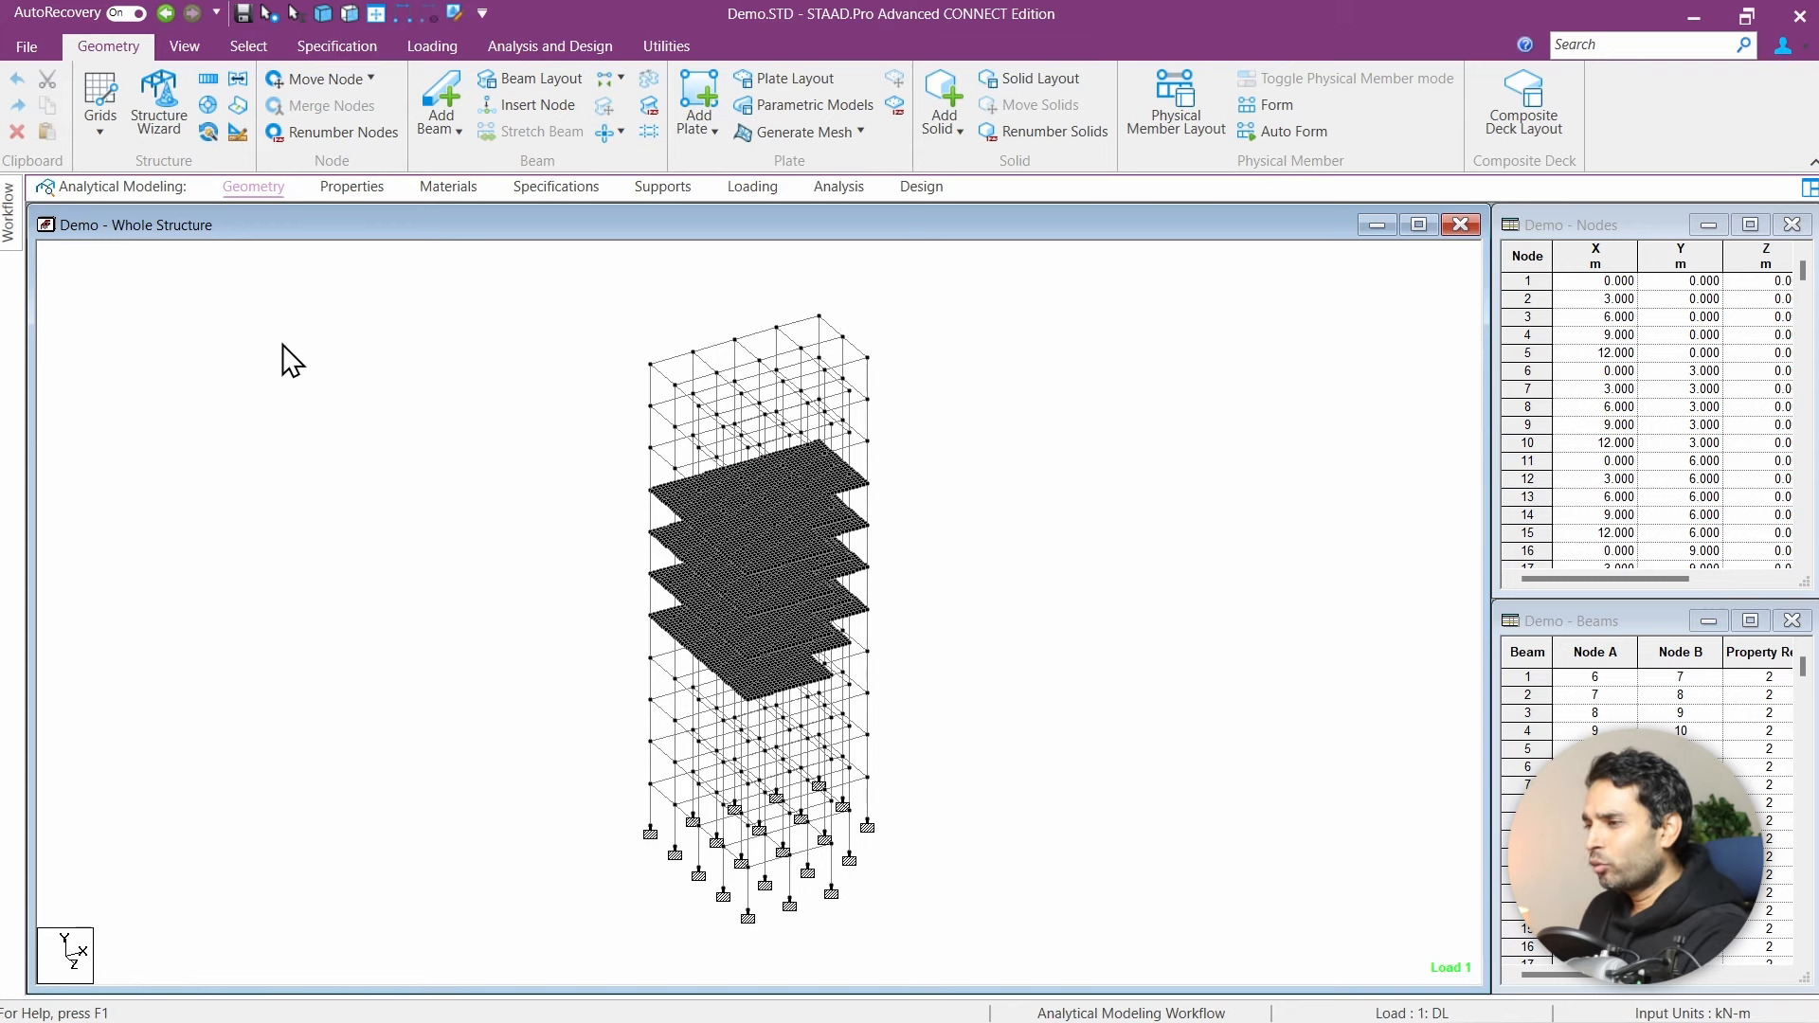
left_click(184, 47)
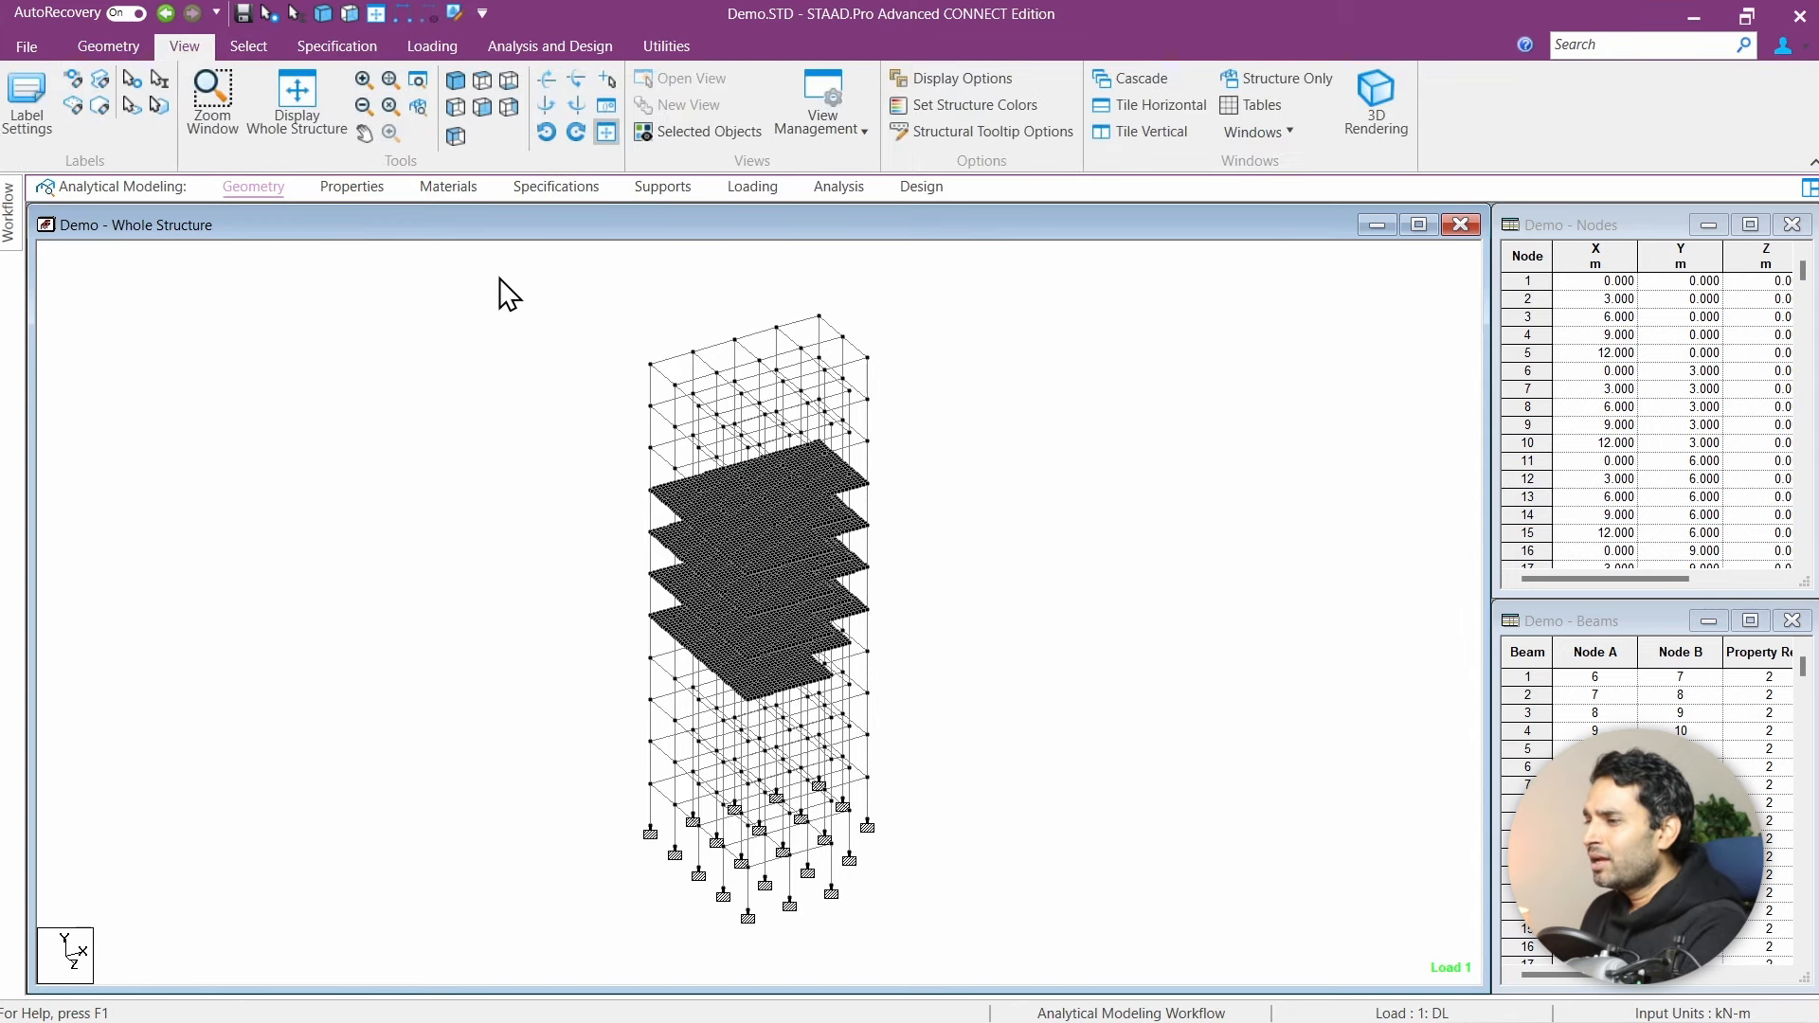
left_click(352, 187)
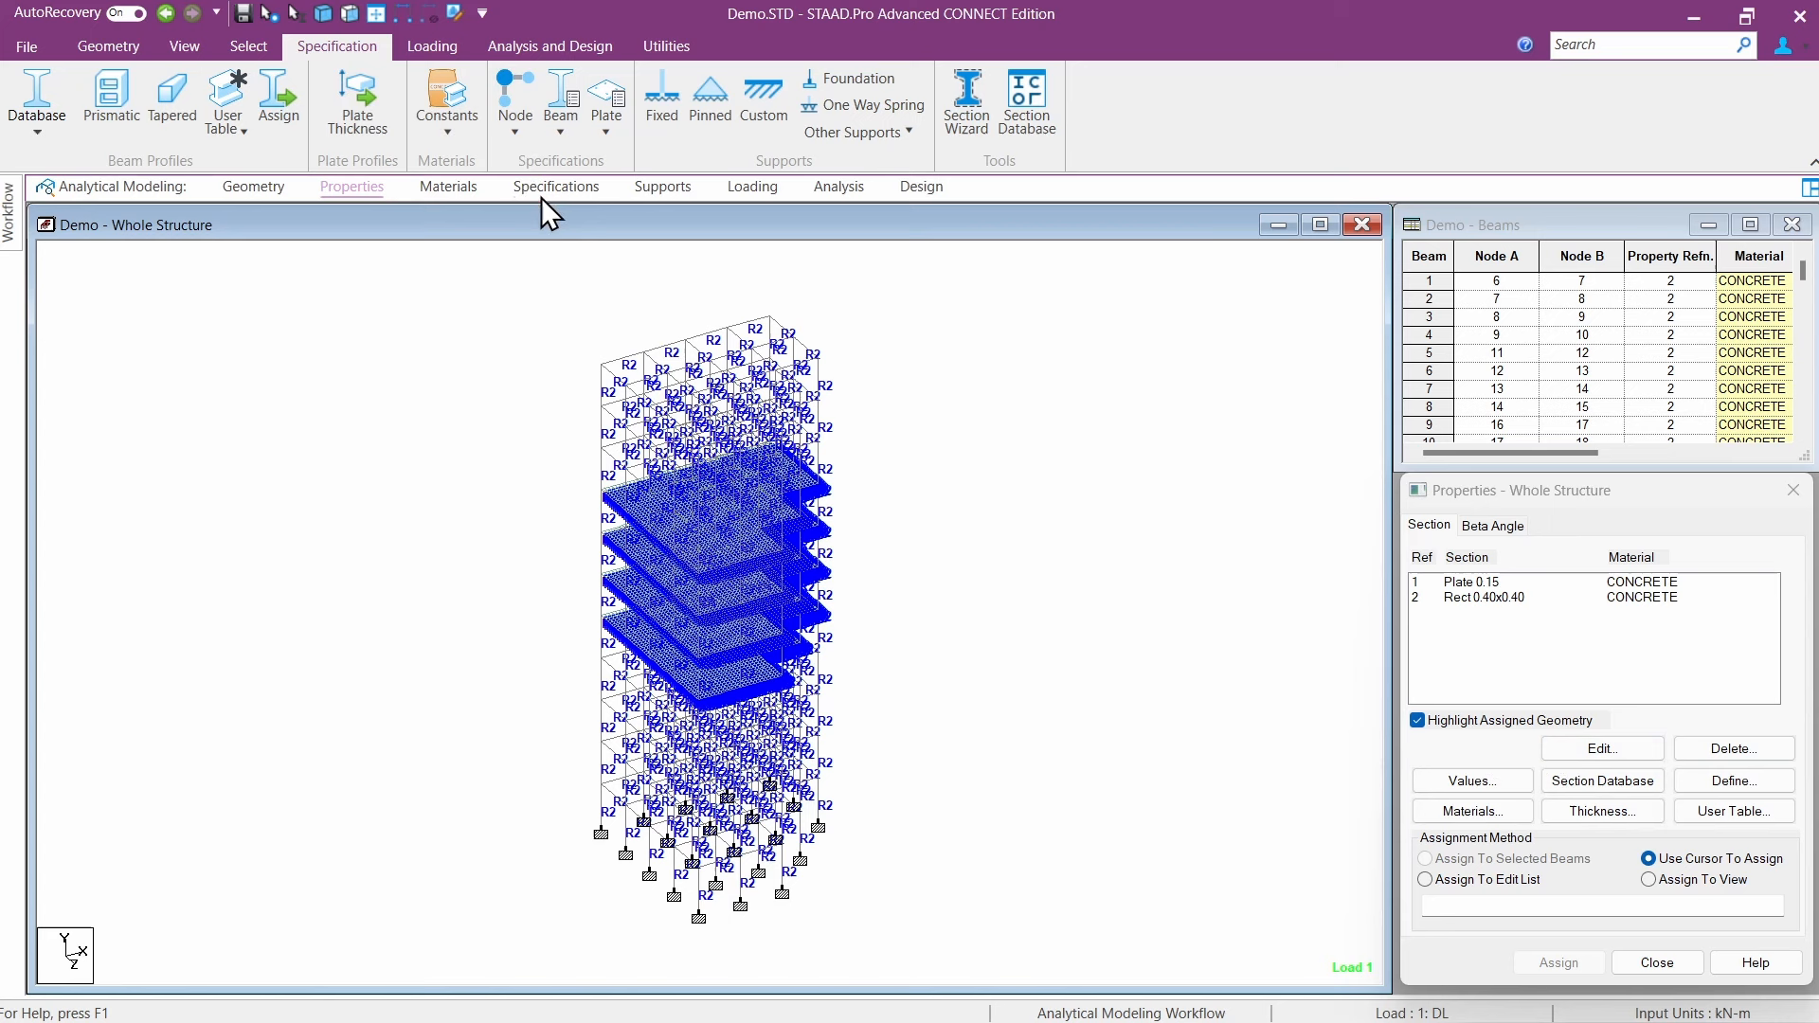
left_click(678, 190)
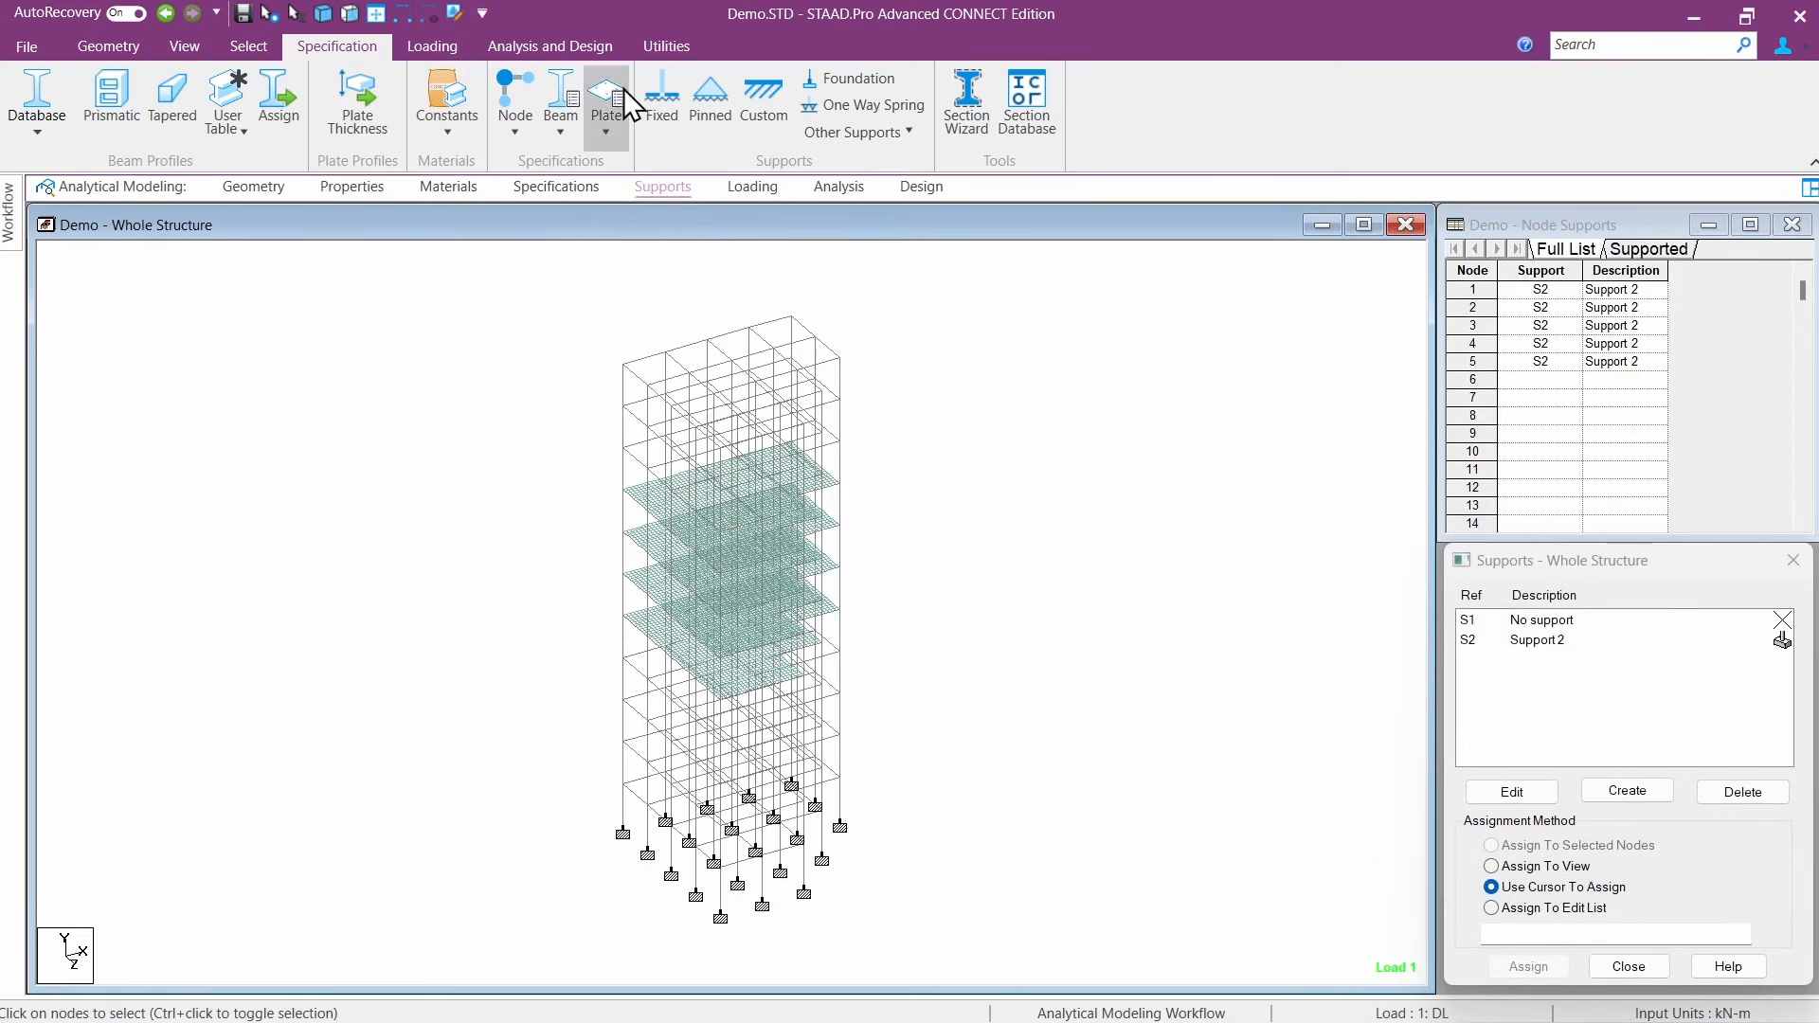
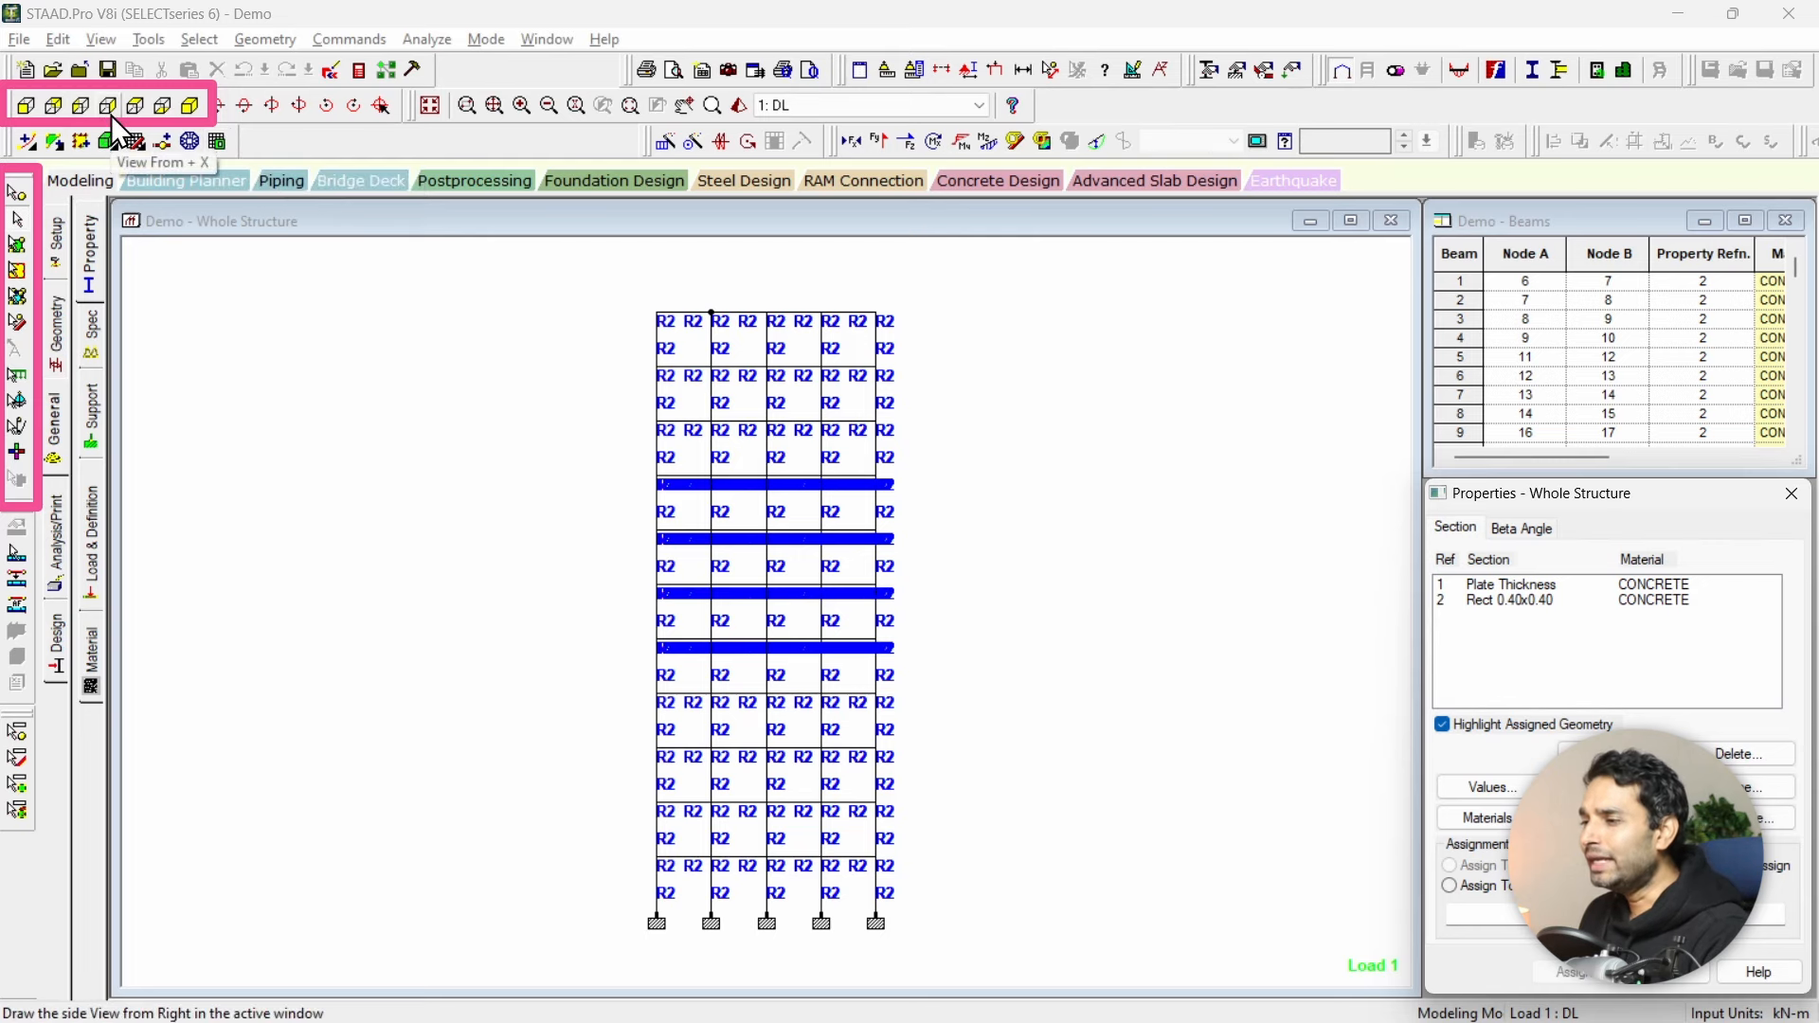
Step: View the Supports page in V8i, switch to STAAD.Pro CONNECT Edition, and compare its Geometry, View and Select commands
left_click(97, 422)
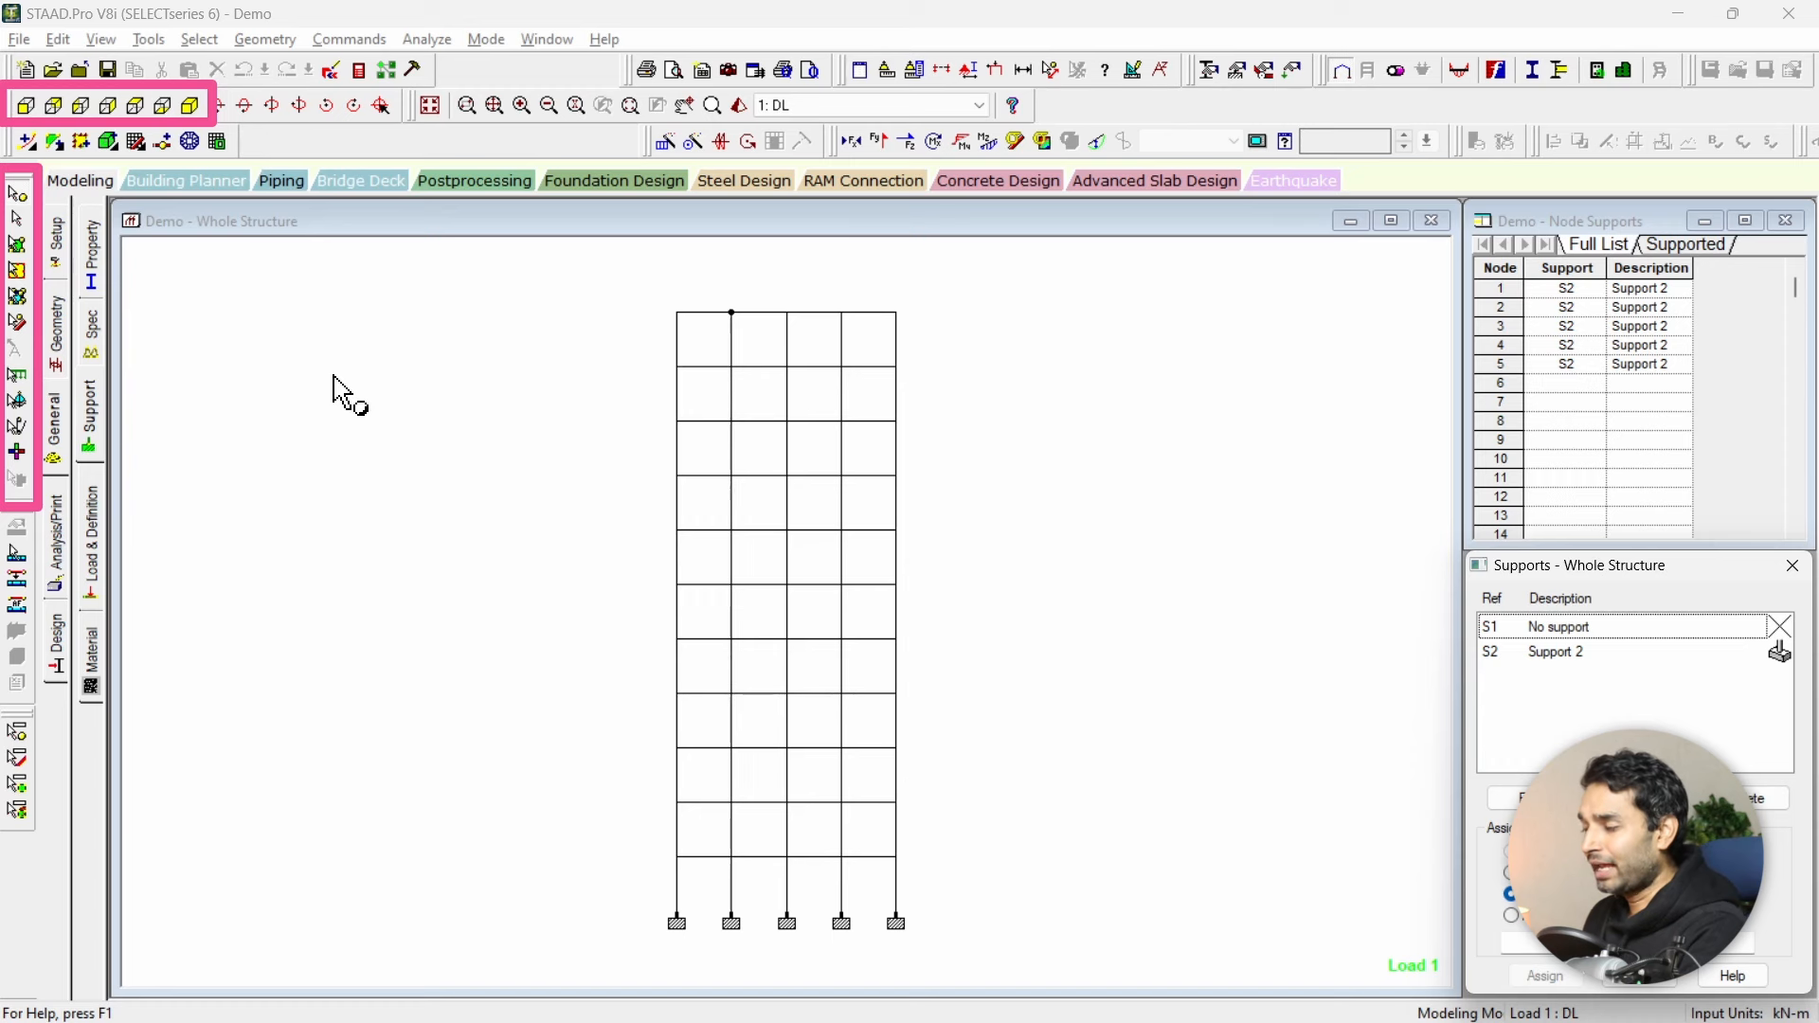
key("alt+Tab")
key("alt+Tab")
key("alt+Tab")
key("alt+Tab")
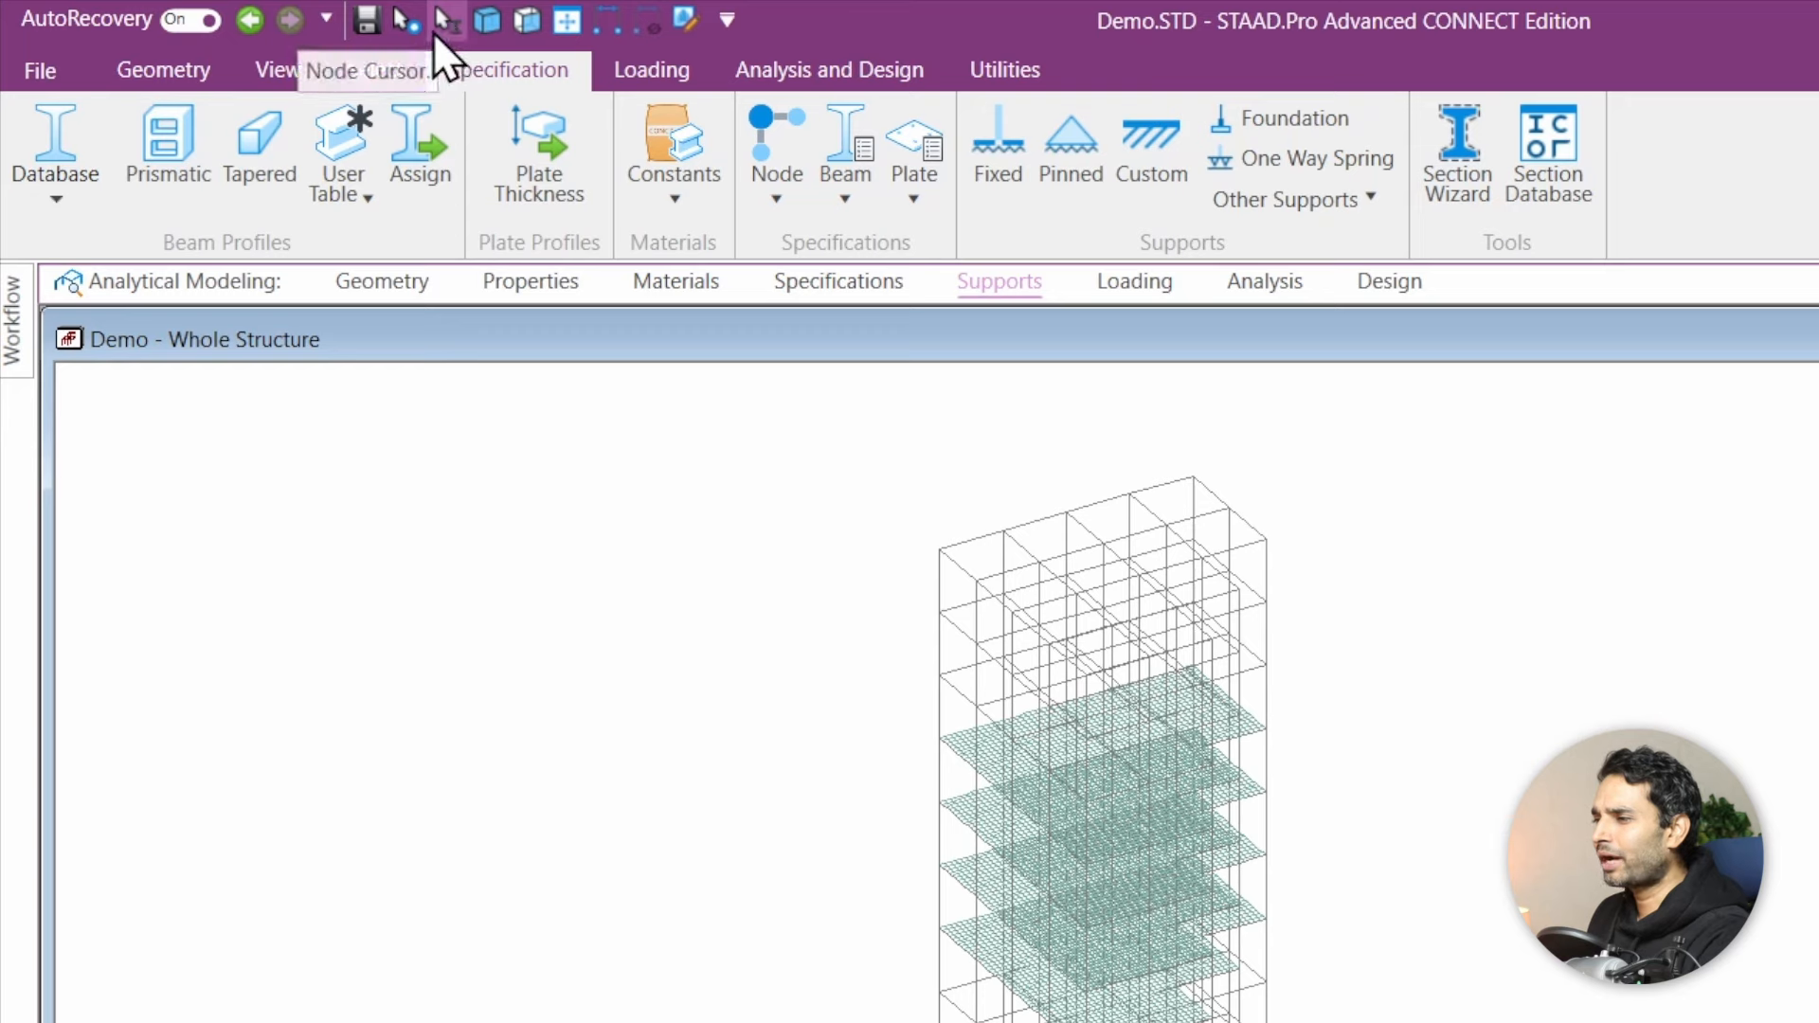
left_click(176, 82)
left_click(278, 69)
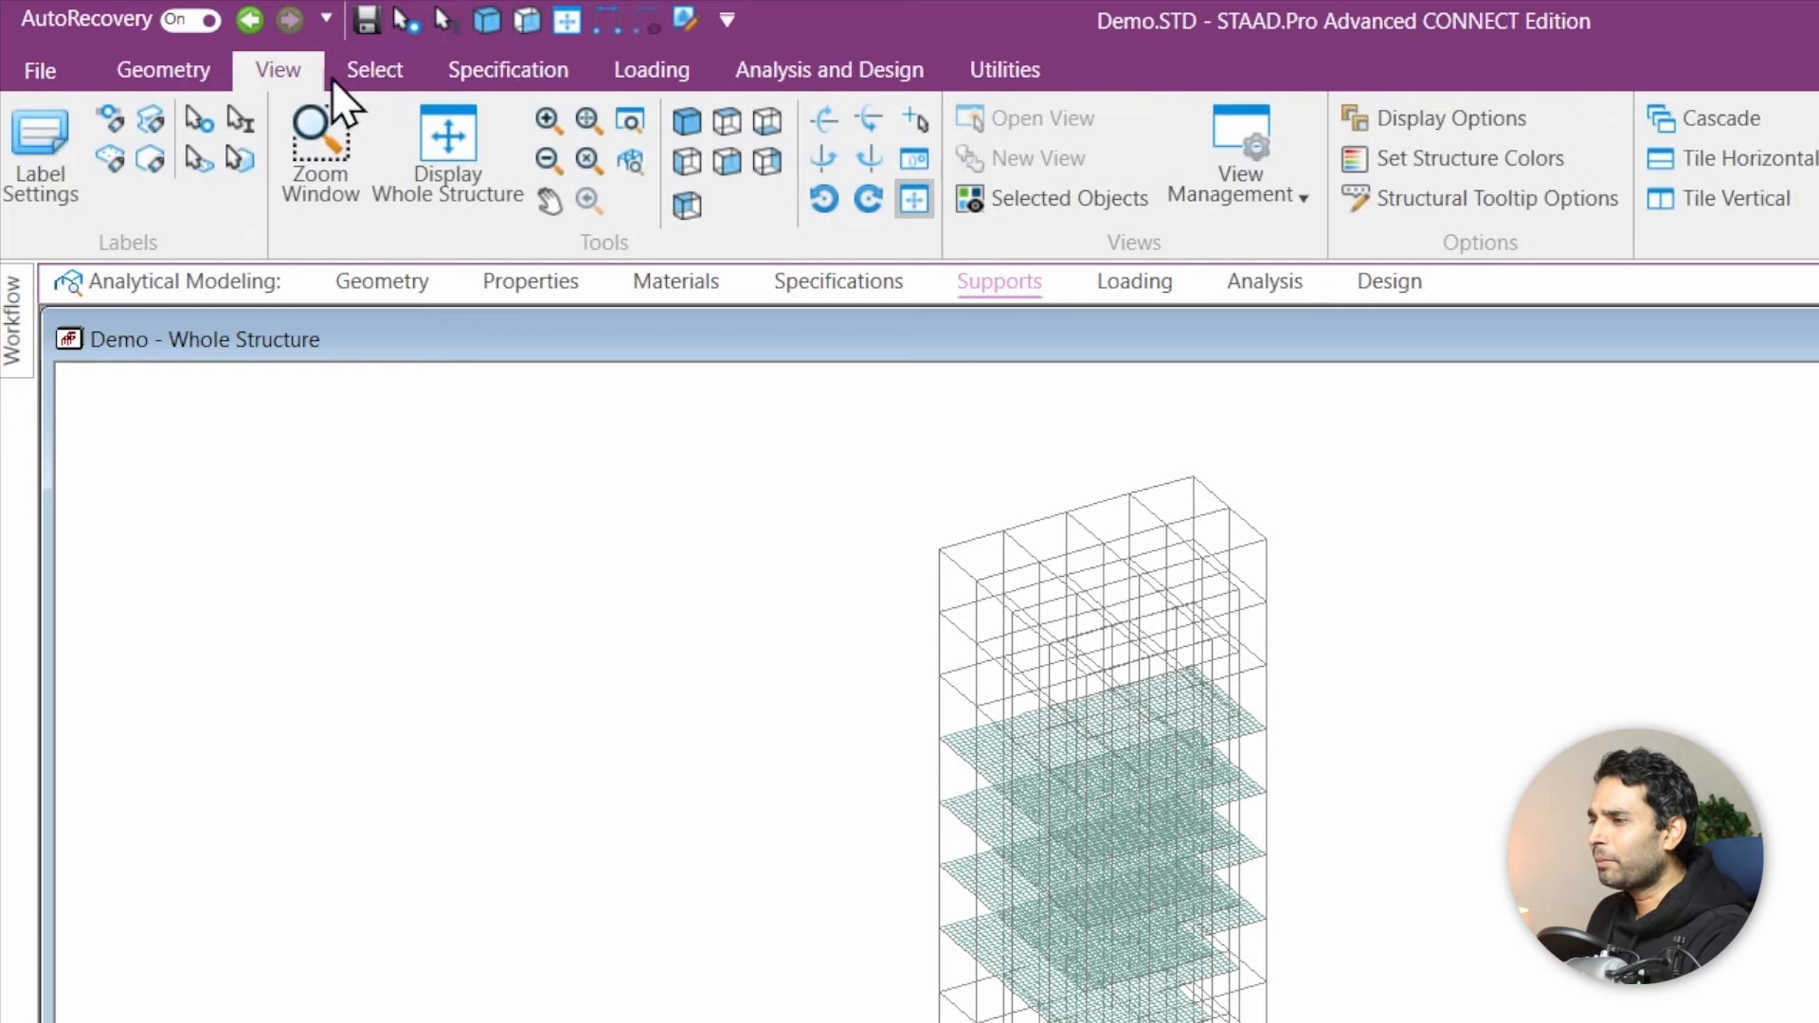
left_click(376, 69)
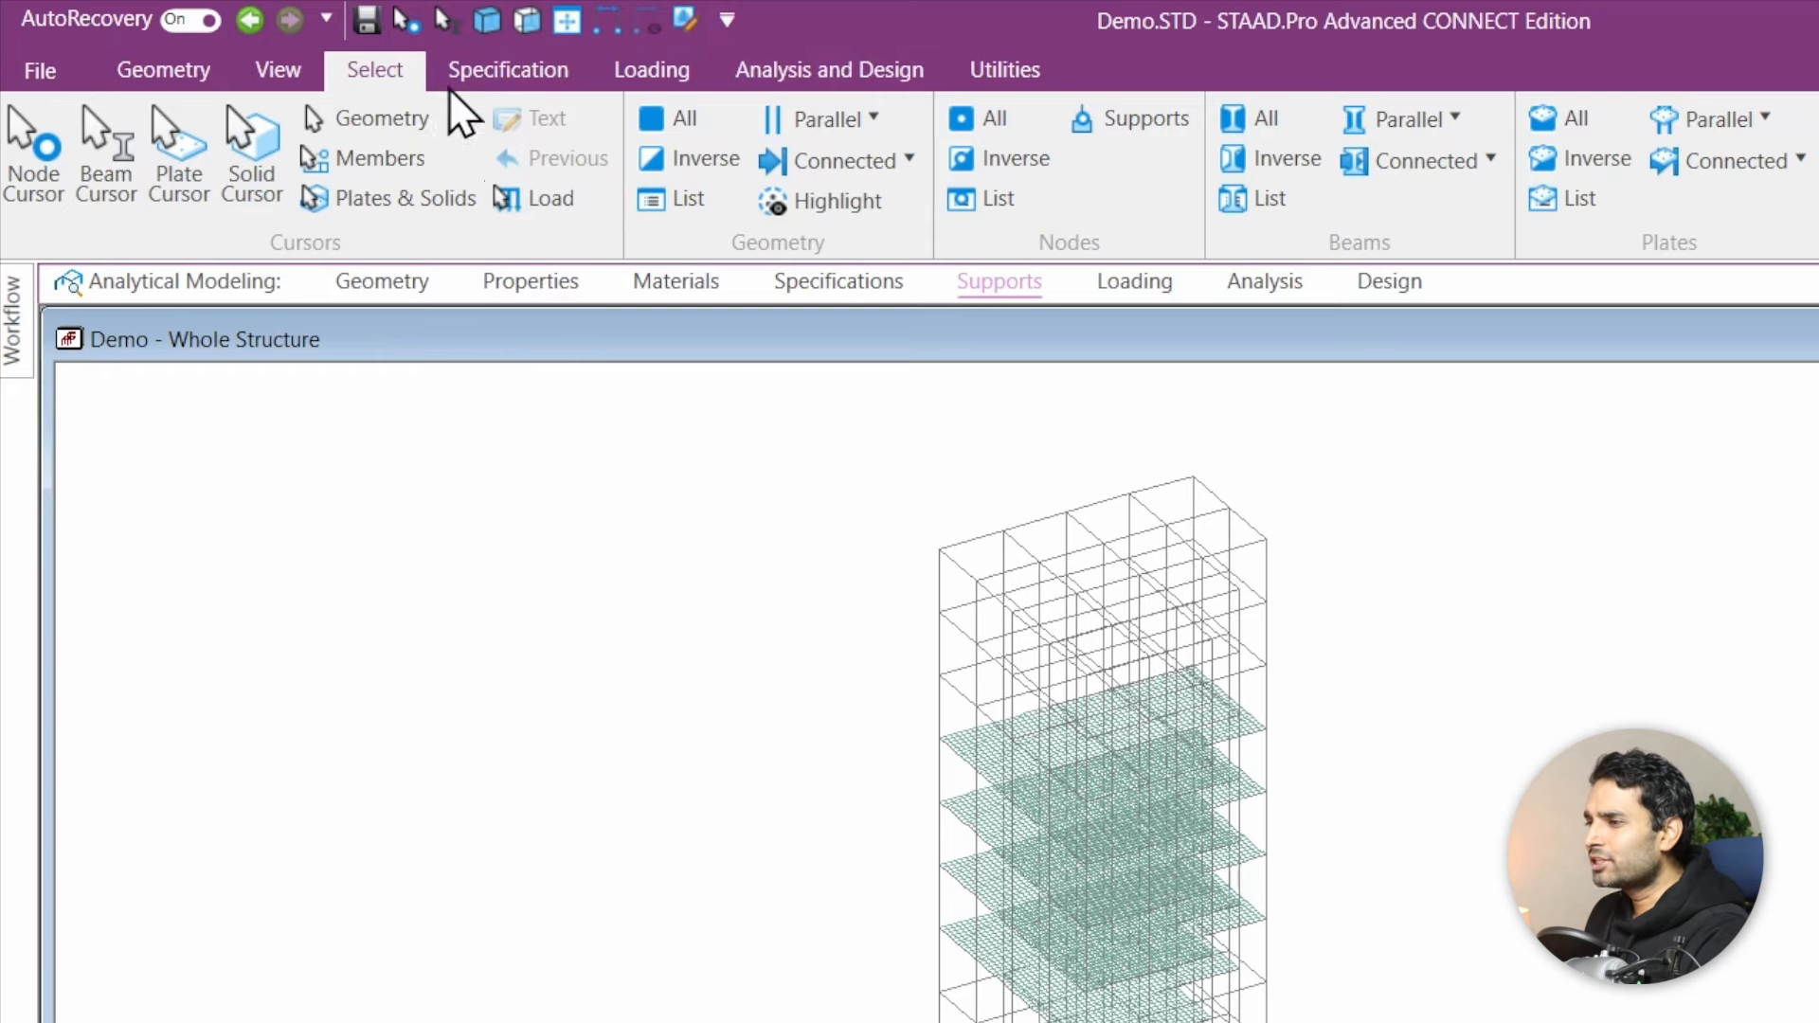
Step: Try the Node Cursor by window-selecting nodes of the Demo structure and clear the selection
left_click(400, 26)
left_click_drag(669, 791, 1186, 1022)
left_click(577, 1004)
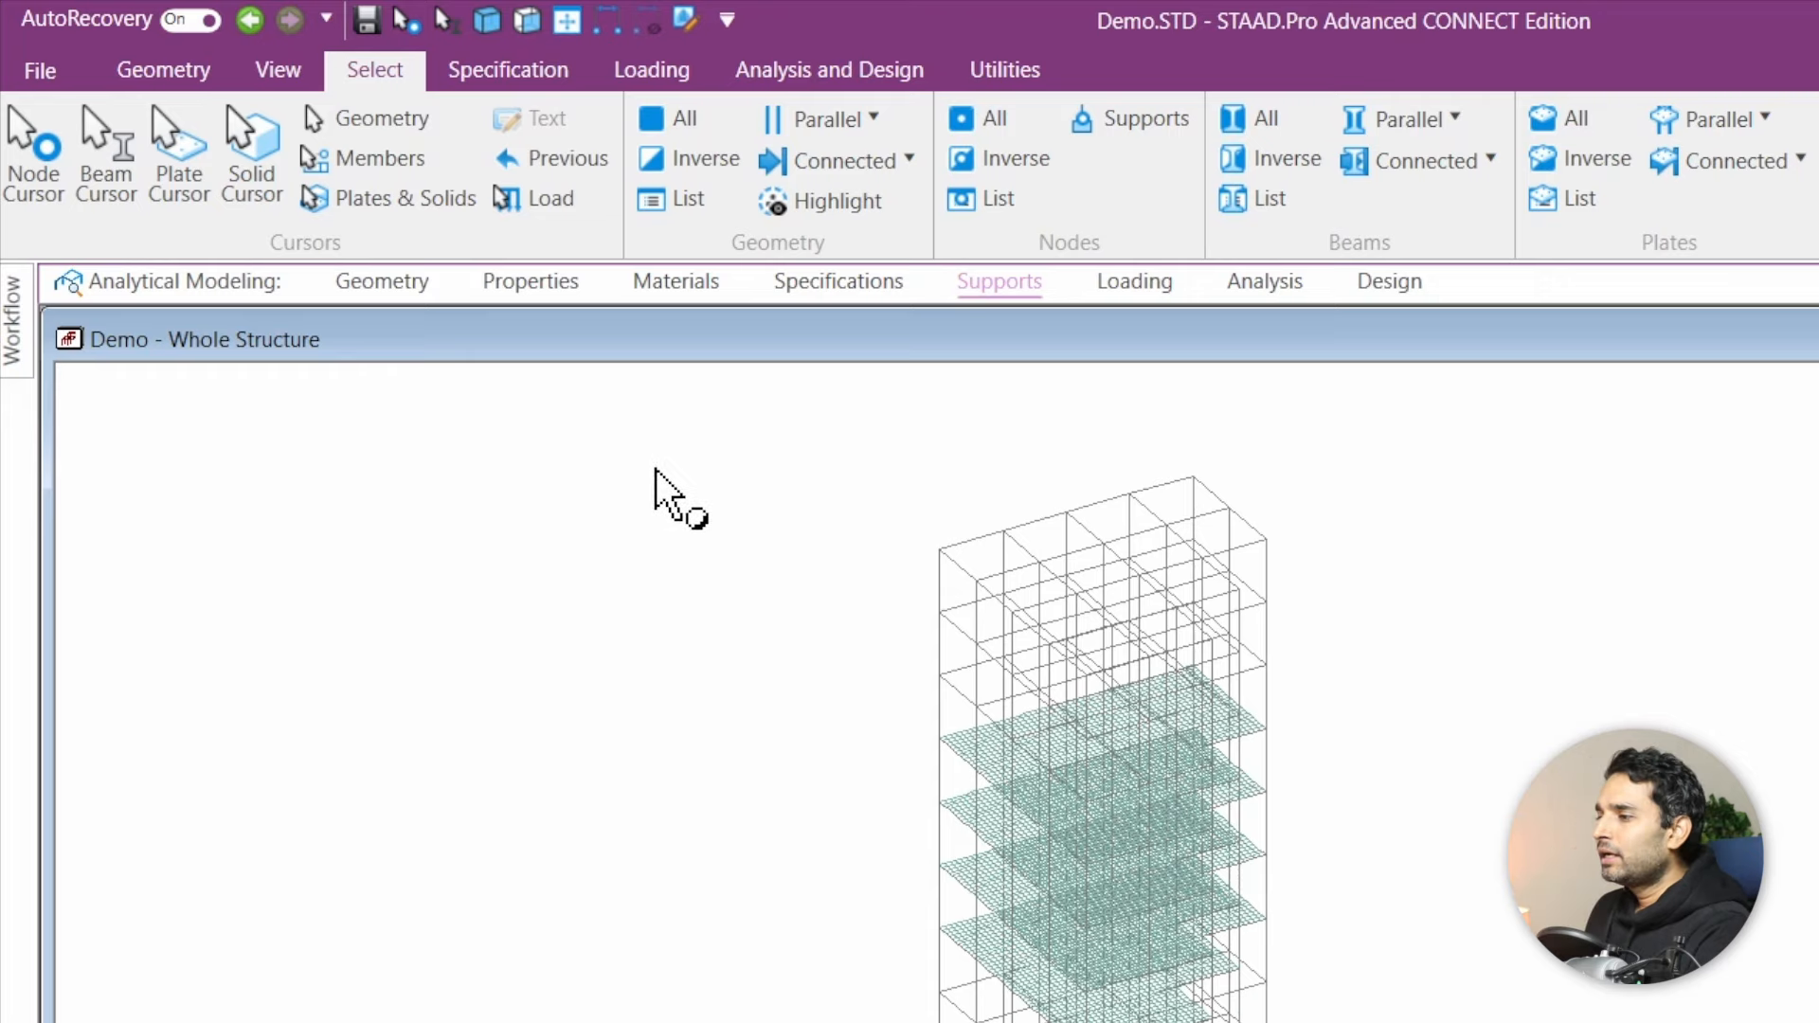
Step: Open the Quick Access Toolbar customization, look through the command categories and list the Select Tab commands
left_click(728, 23)
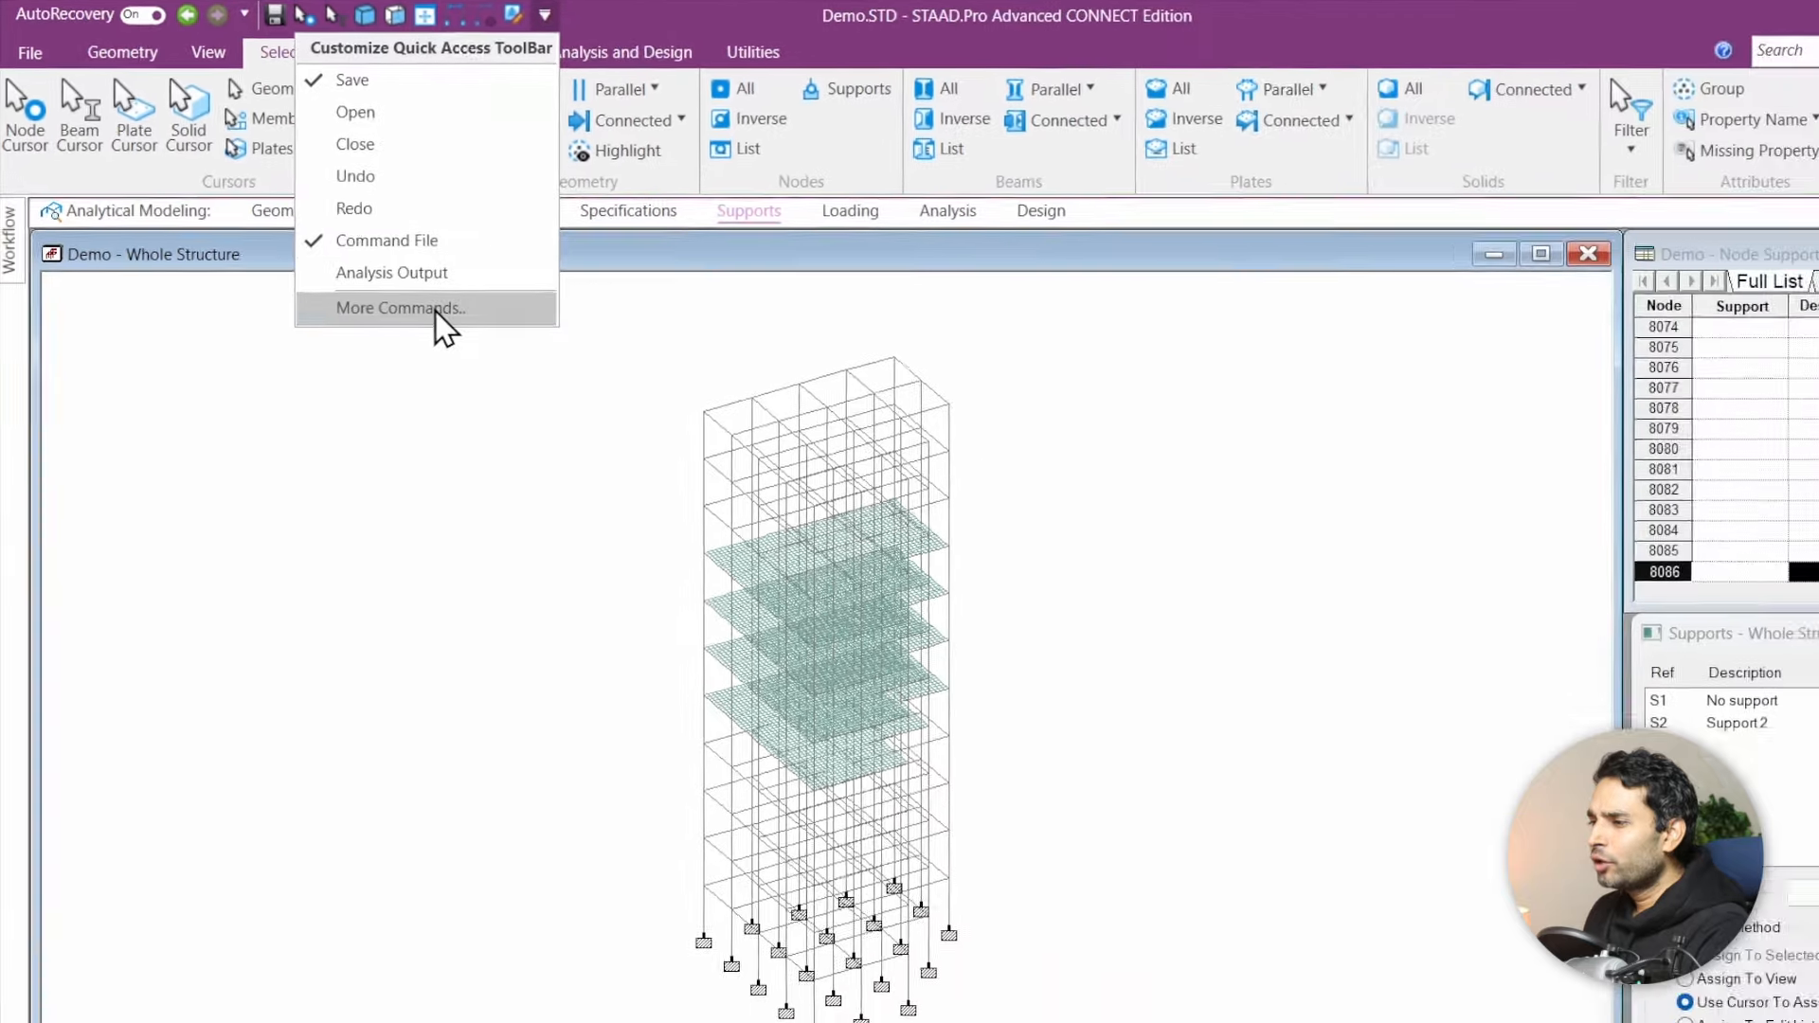
left_click(436, 308)
left_click(896, 358)
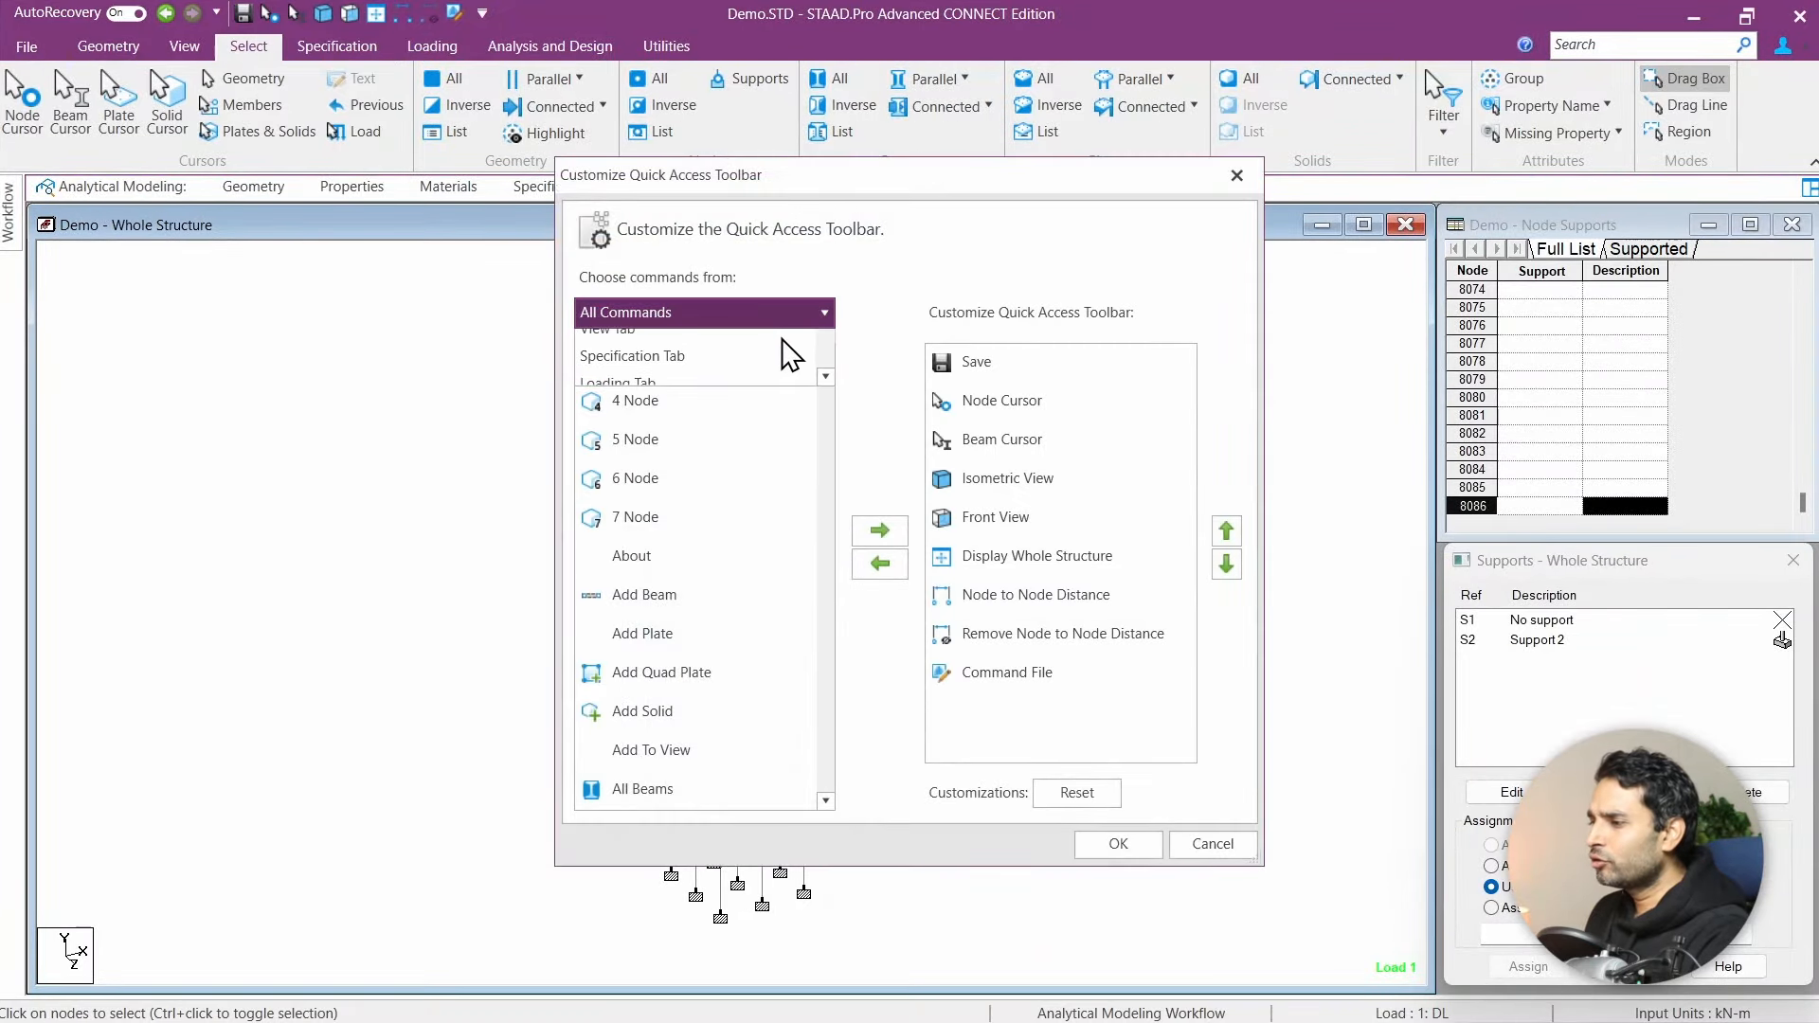
scroll(734, 465, "down", 3)
scroll(726, 482, "up", 1)
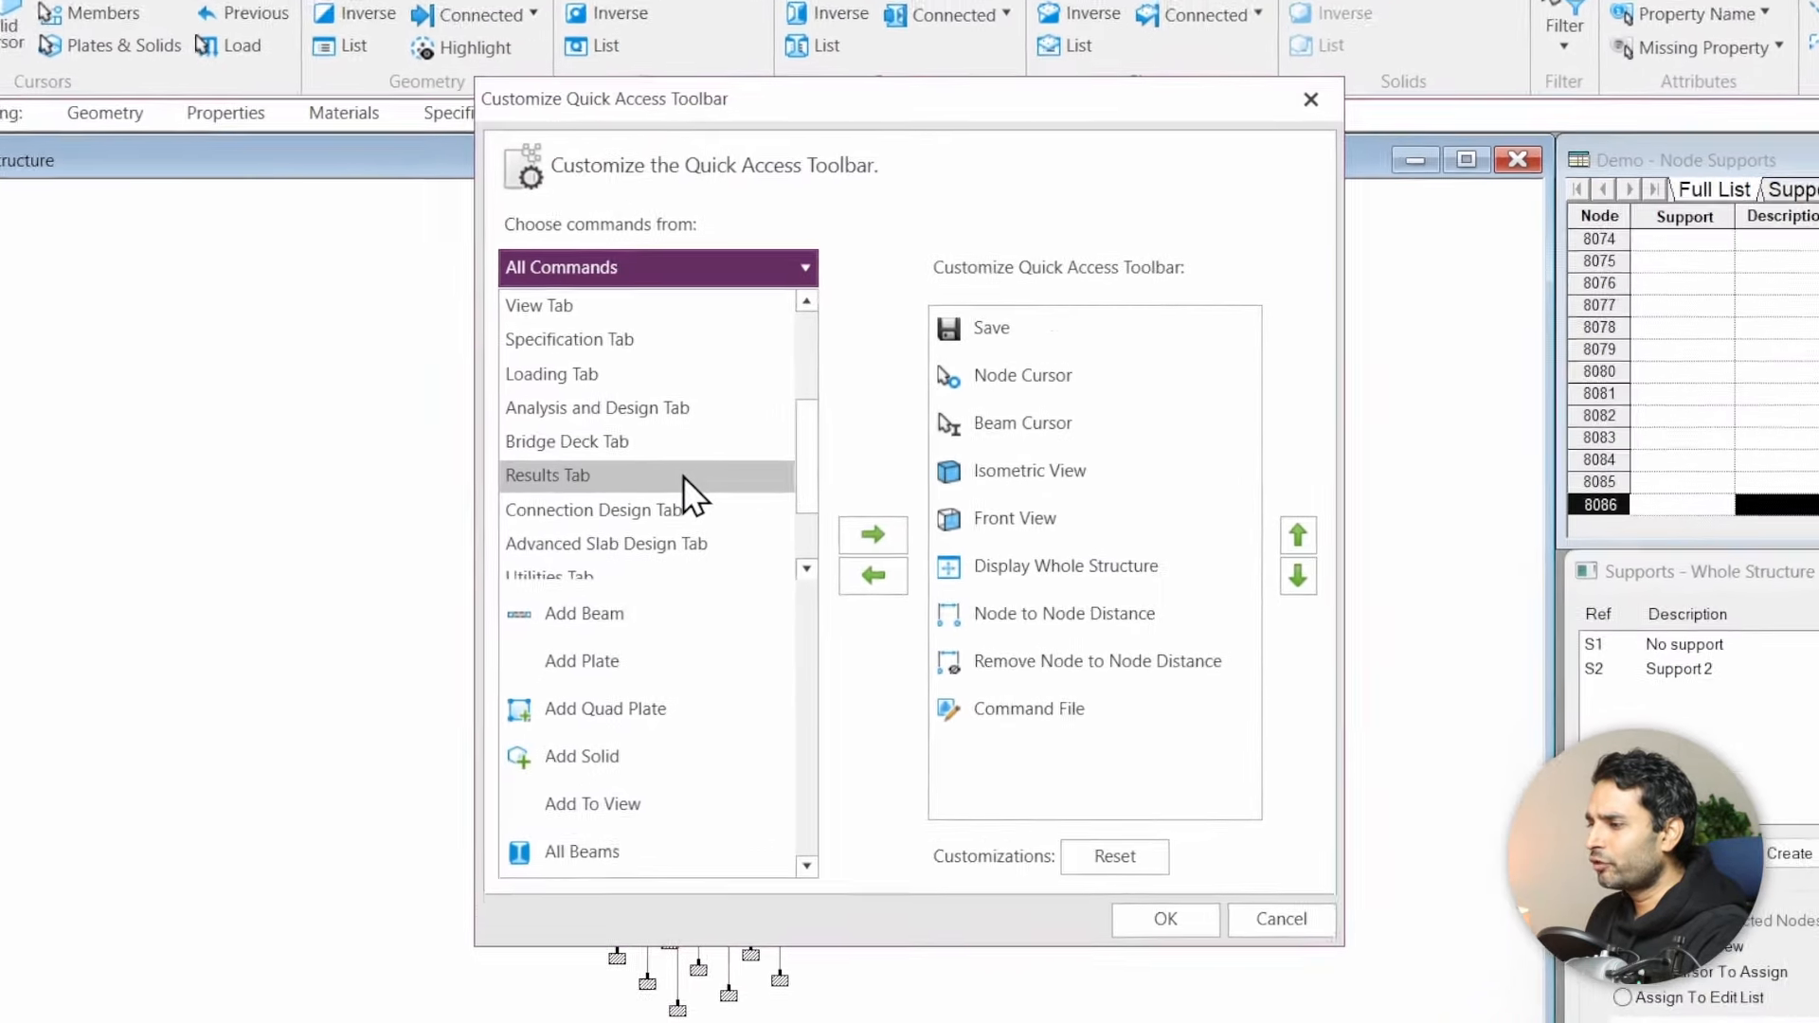
scroll(684, 475, "up", 2)
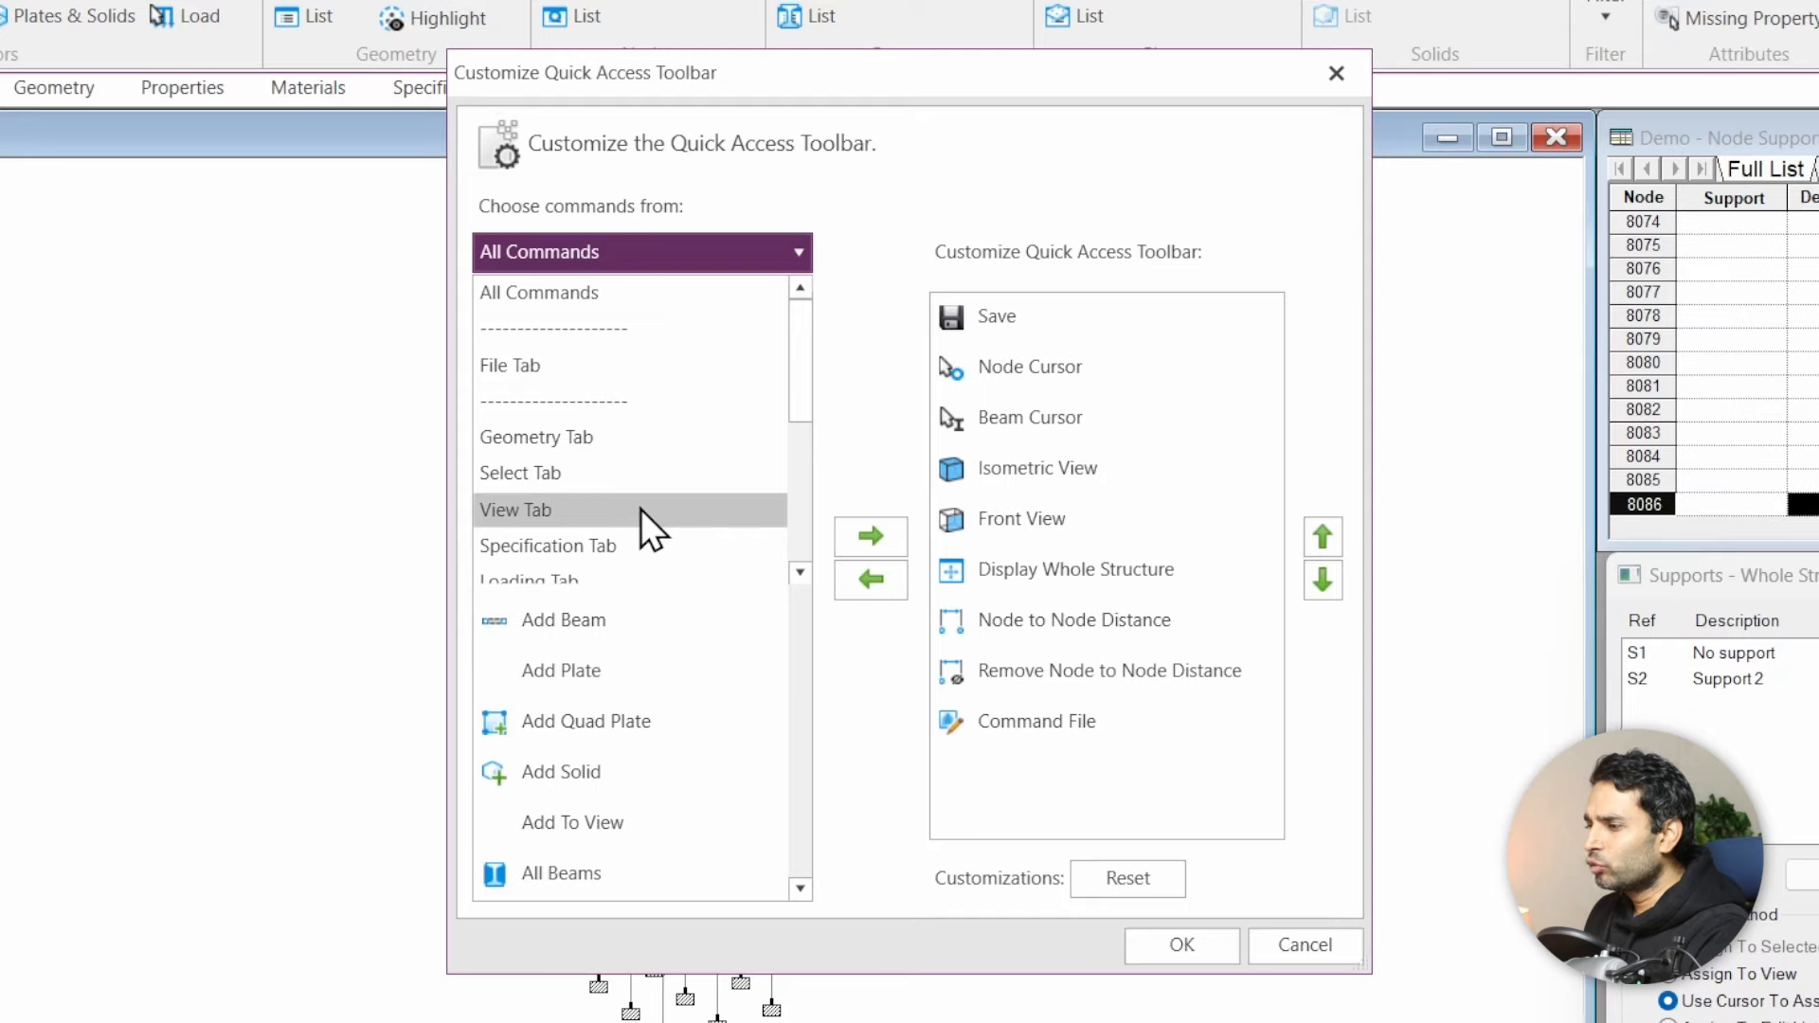
left_click(641, 509)
left_click(748, 254)
scroll(652, 389, "up", 2)
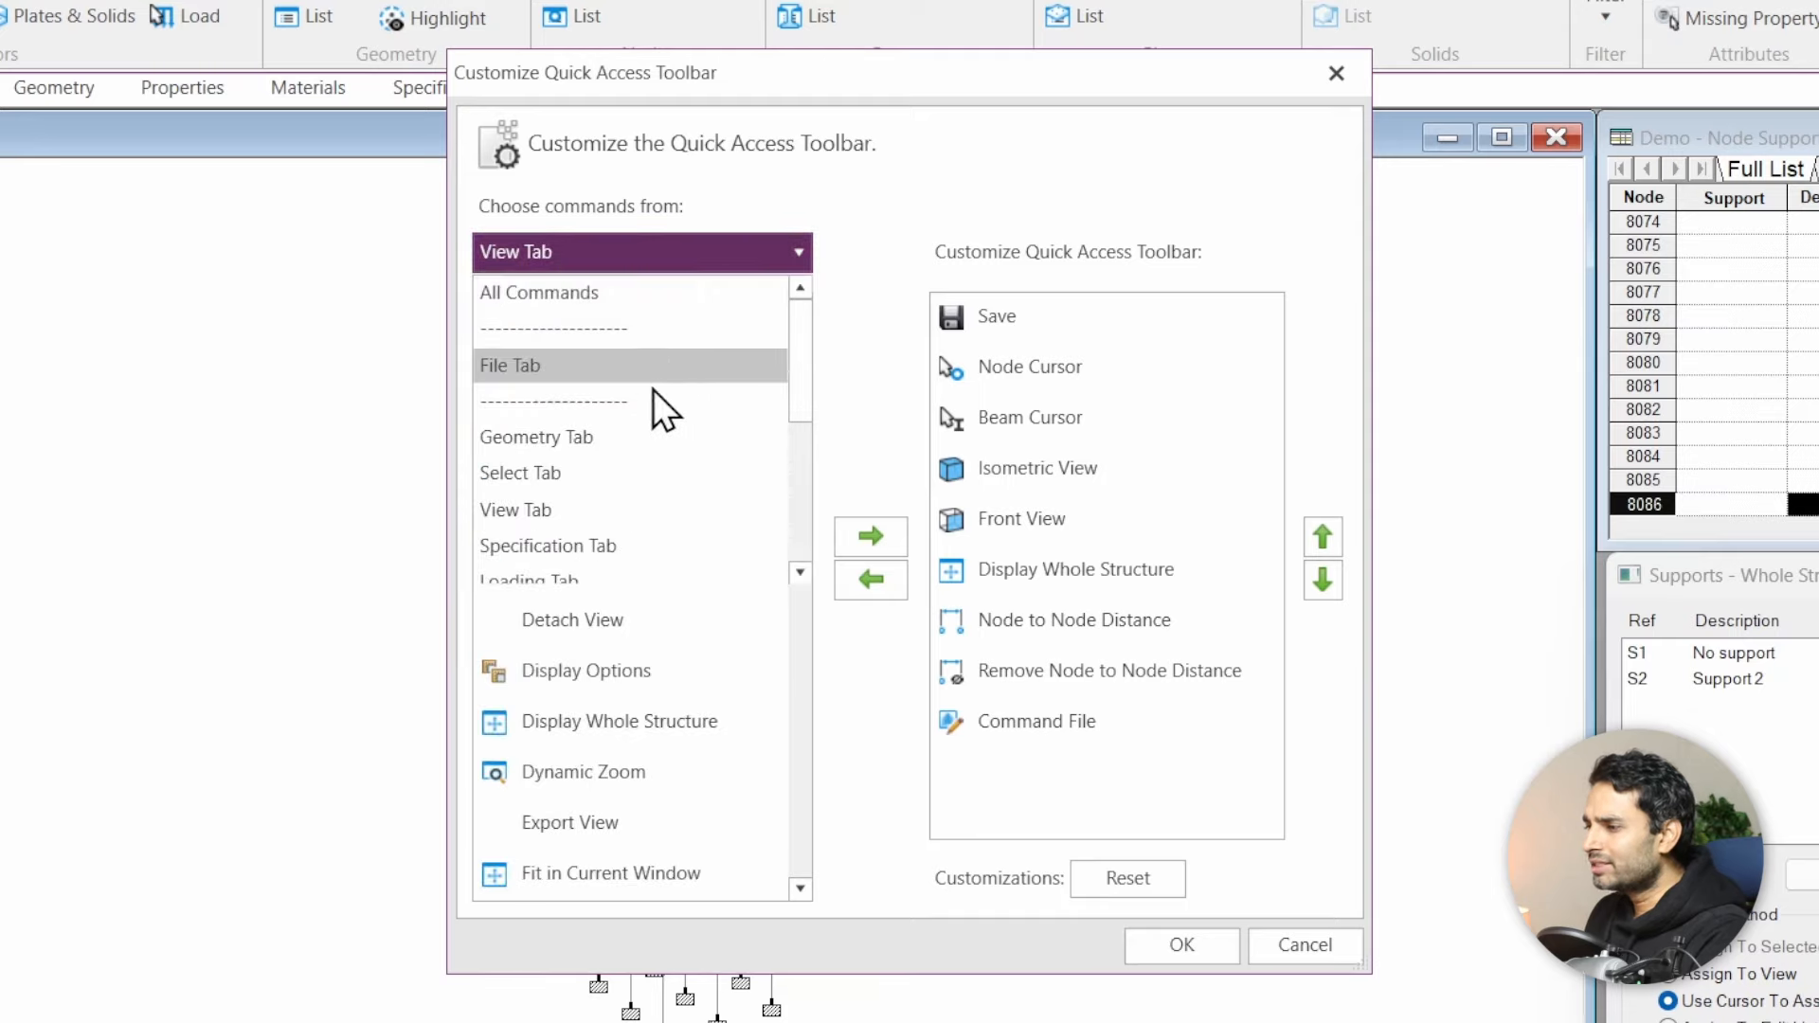
left_click(635, 475)
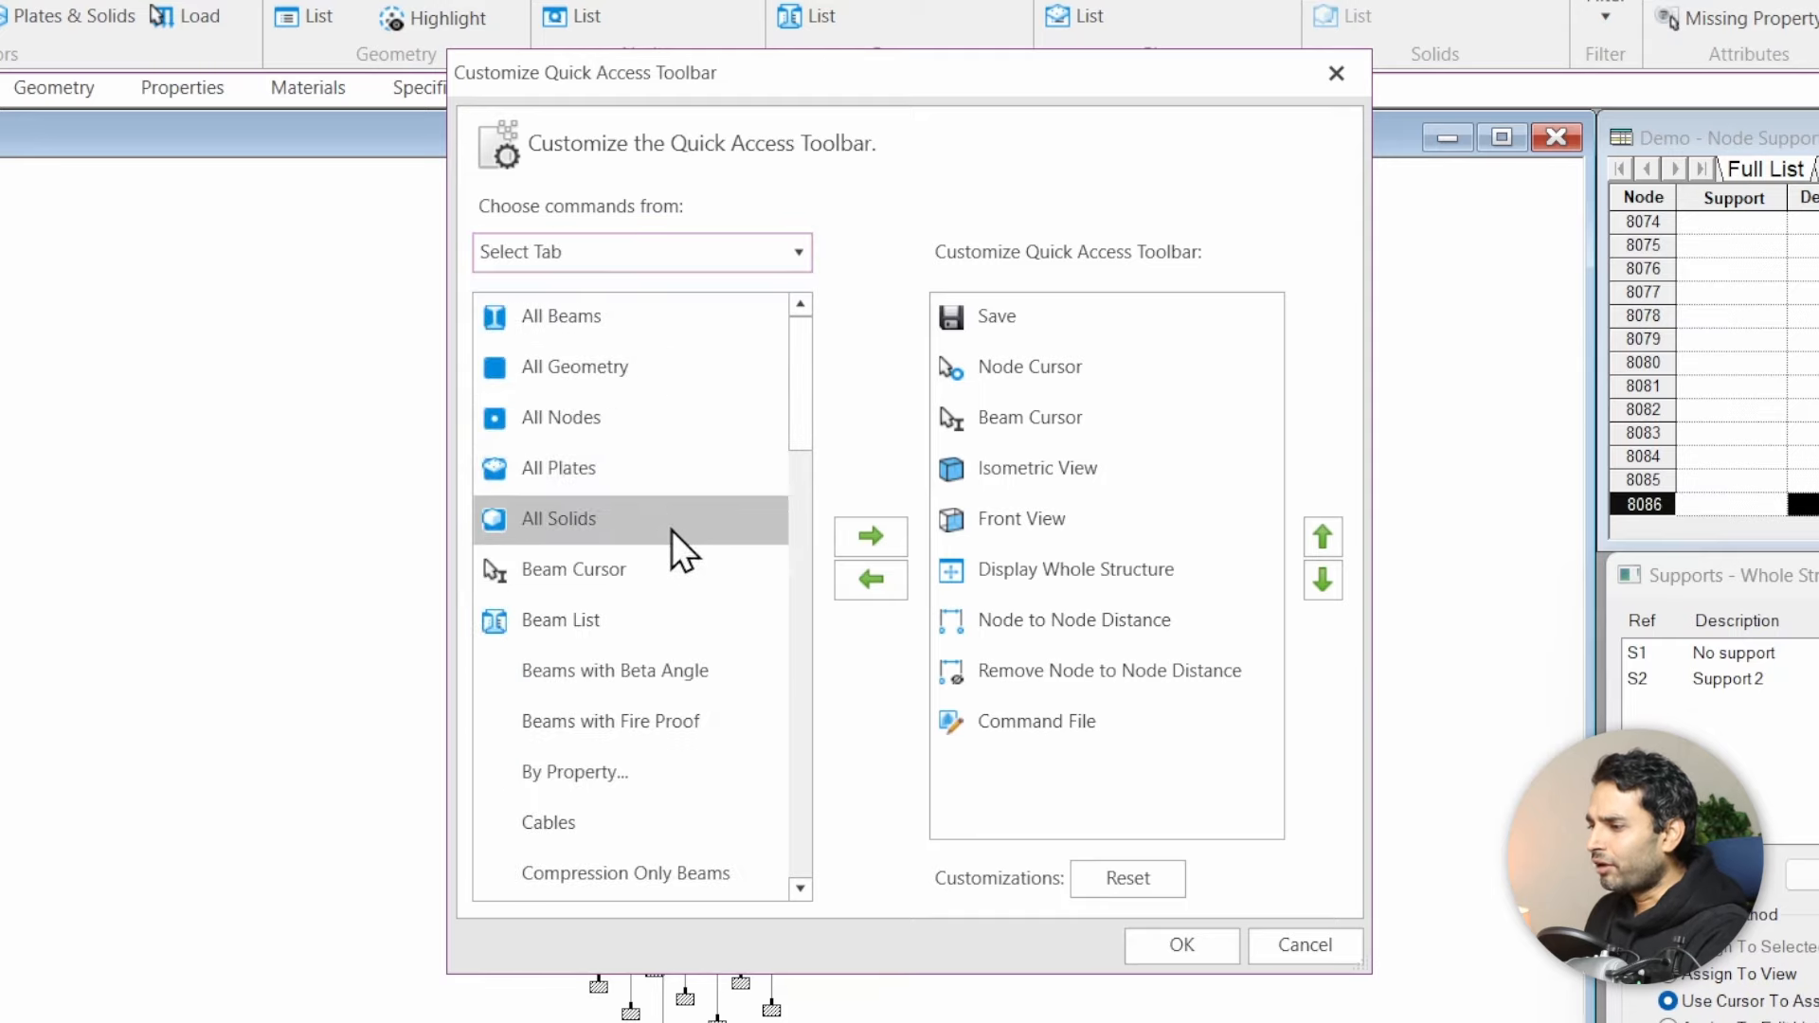
Step: Add the Plate Cursor command to the Quick Access Toolbar
scroll(672, 532, "down", 2)
scroll(672, 533, "down", 2)
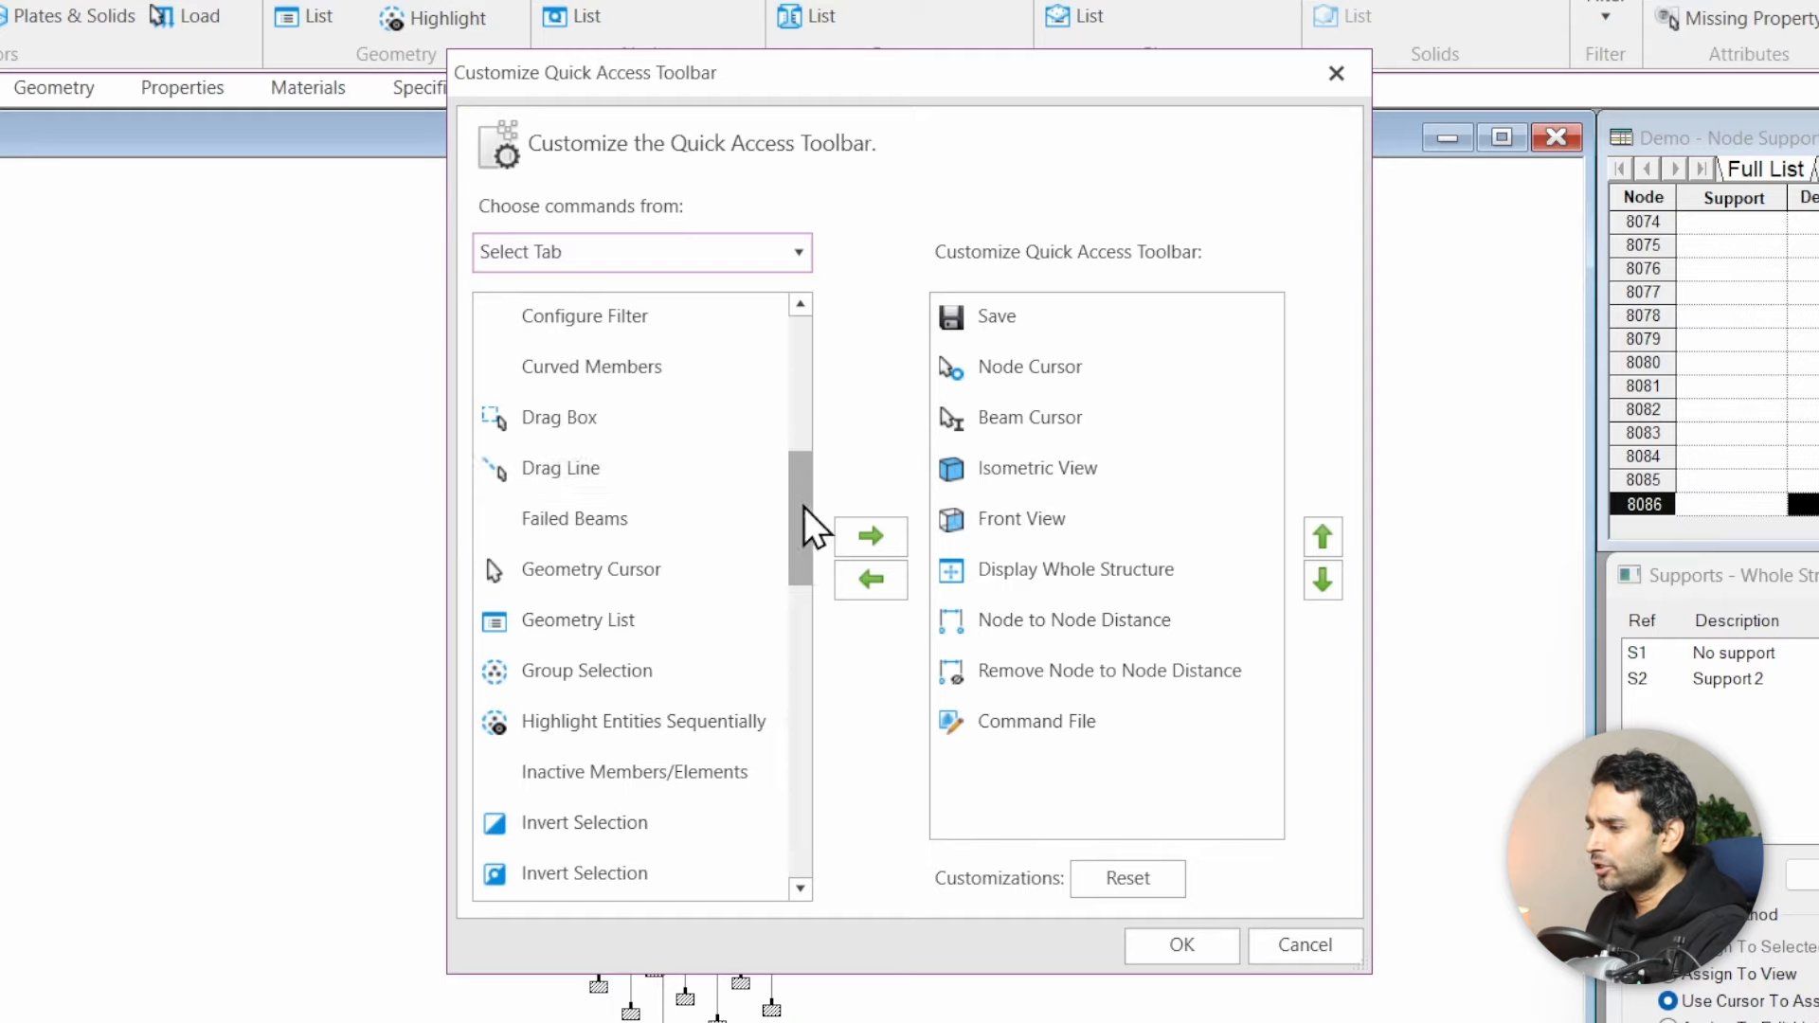
left_click_drag(805, 516, 811, 715)
left_click(588, 626)
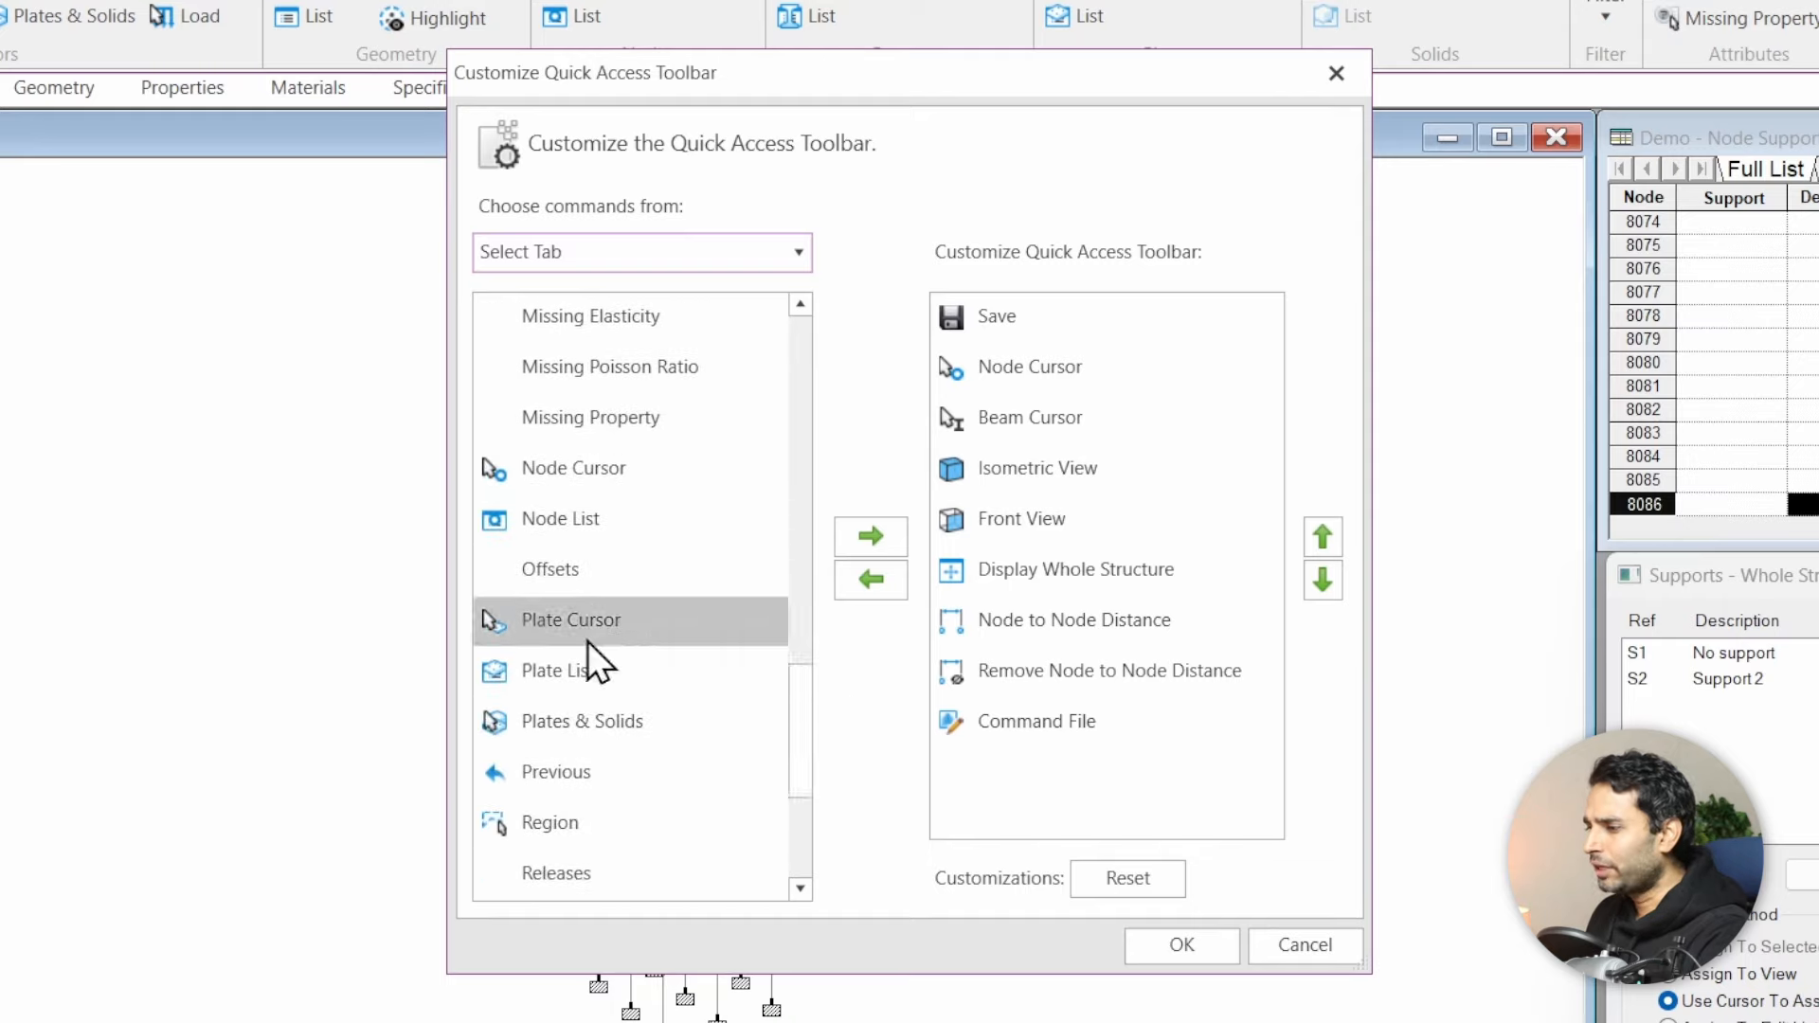
left_click(871, 536)
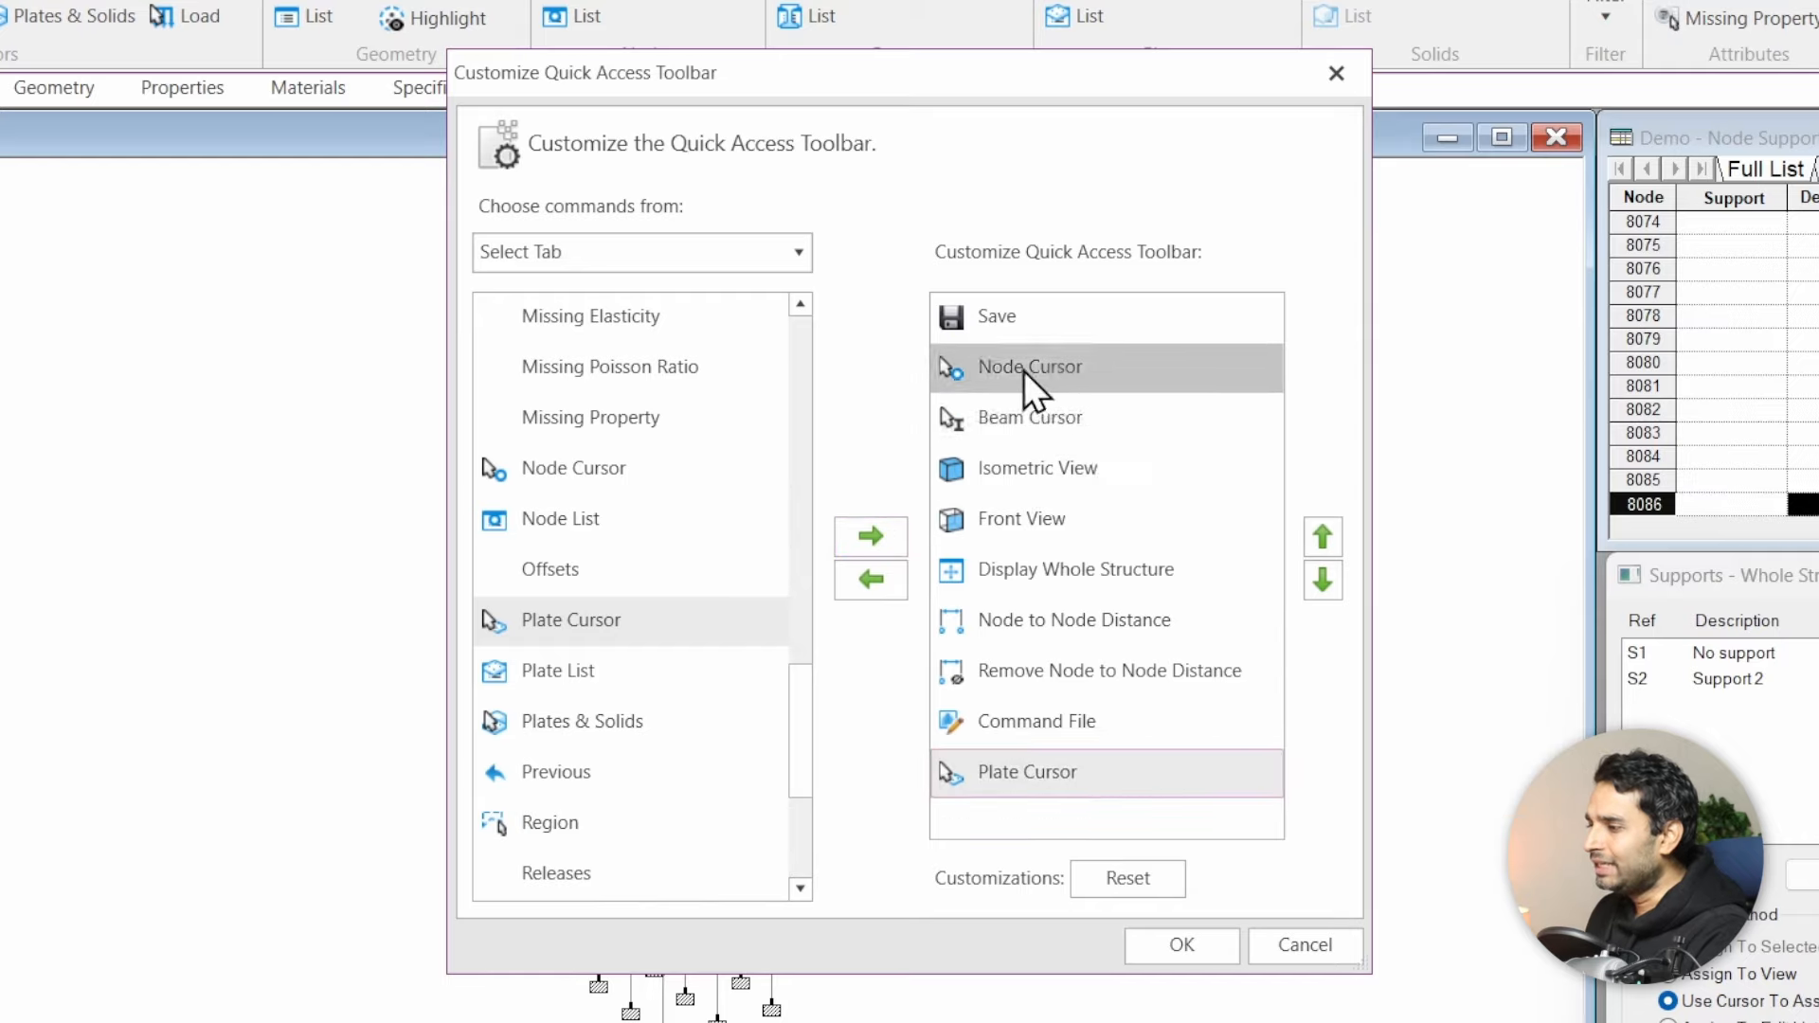
Step: Move Plate Cursor up to directly below Beam Cursor in the Quick Access Toolbar order and apply the customization
left_click(1317, 544)
left_click(1315, 544)
left_click(1315, 543)
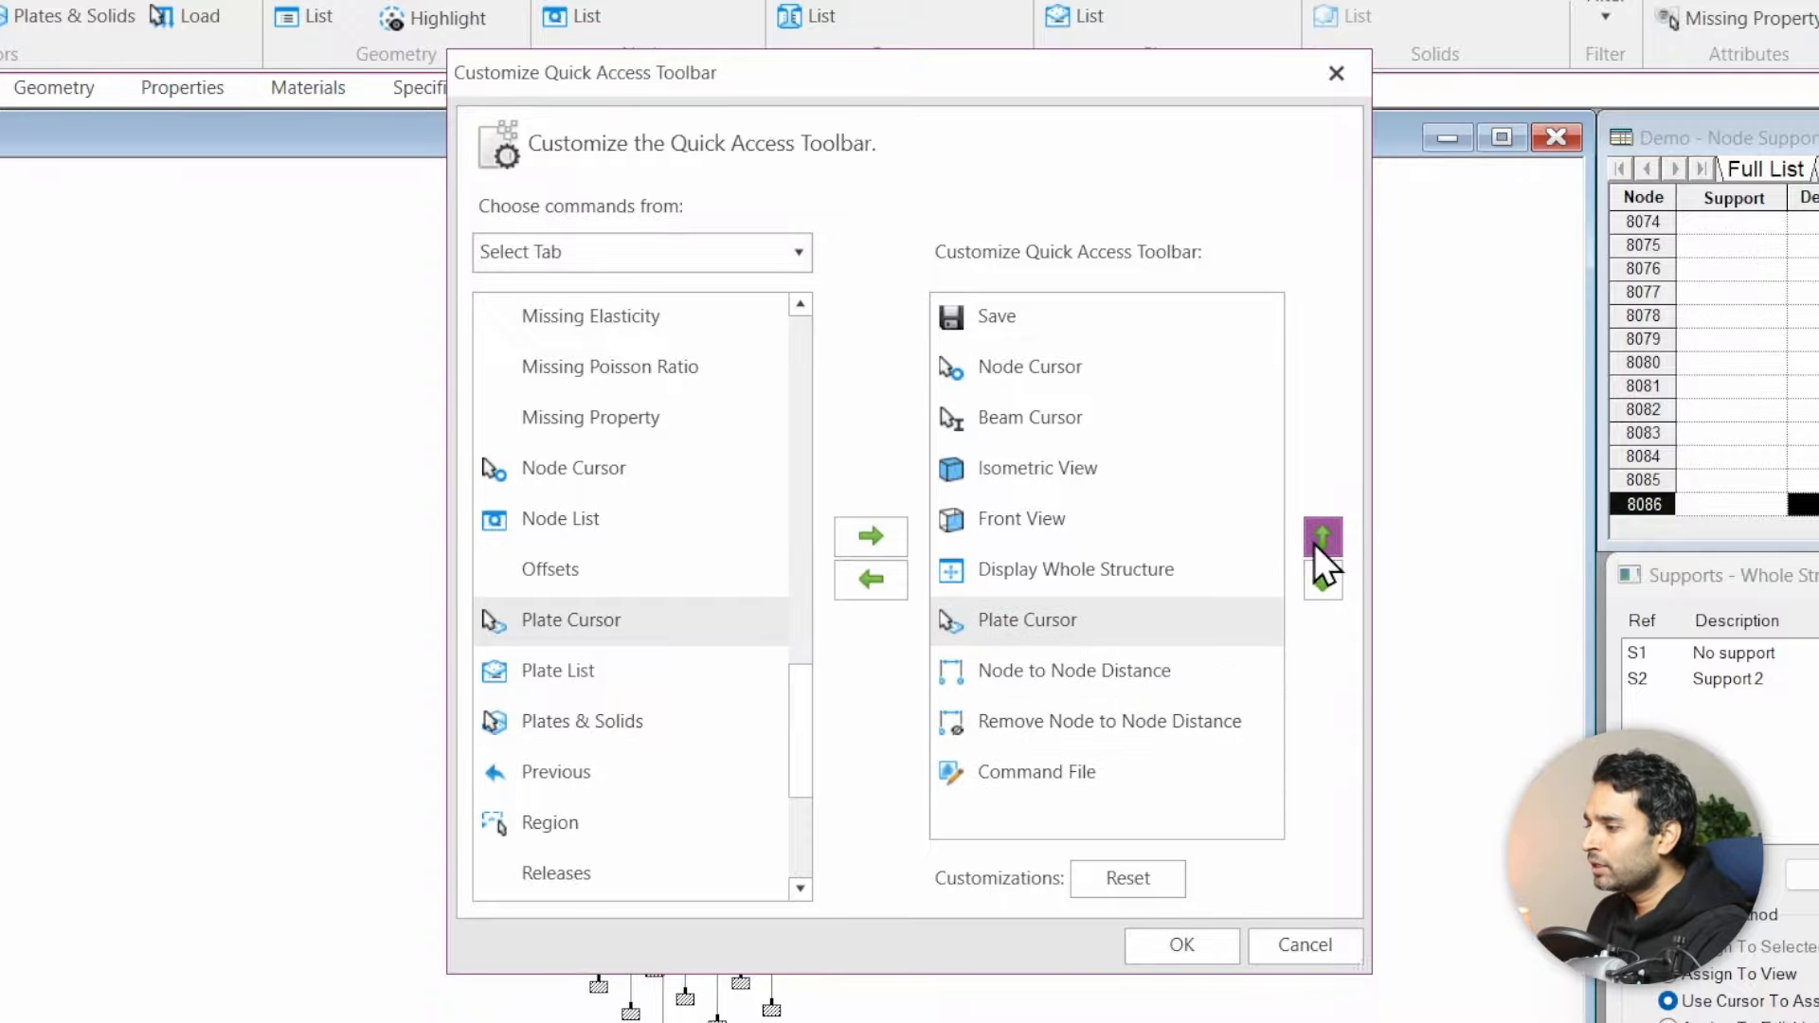
left_click(1315, 544)
left_click(1316, 543)
left_click(1315, 544)
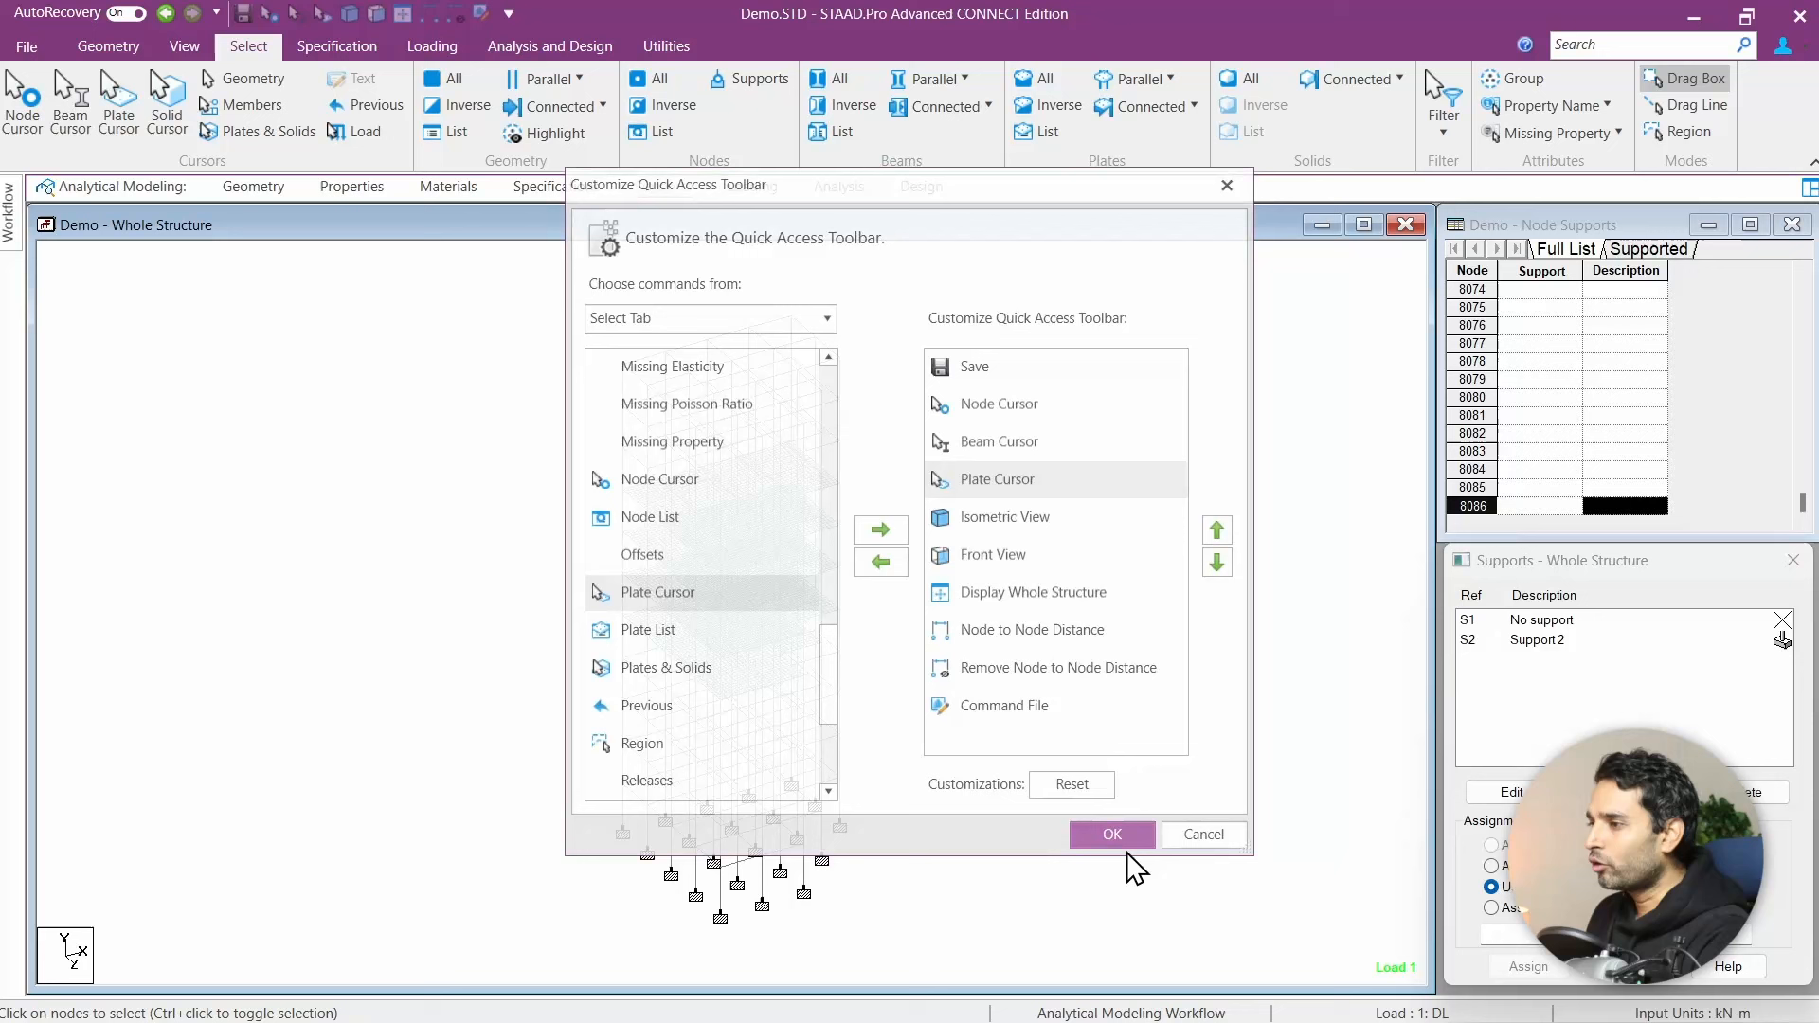
left_click(1112, 834)
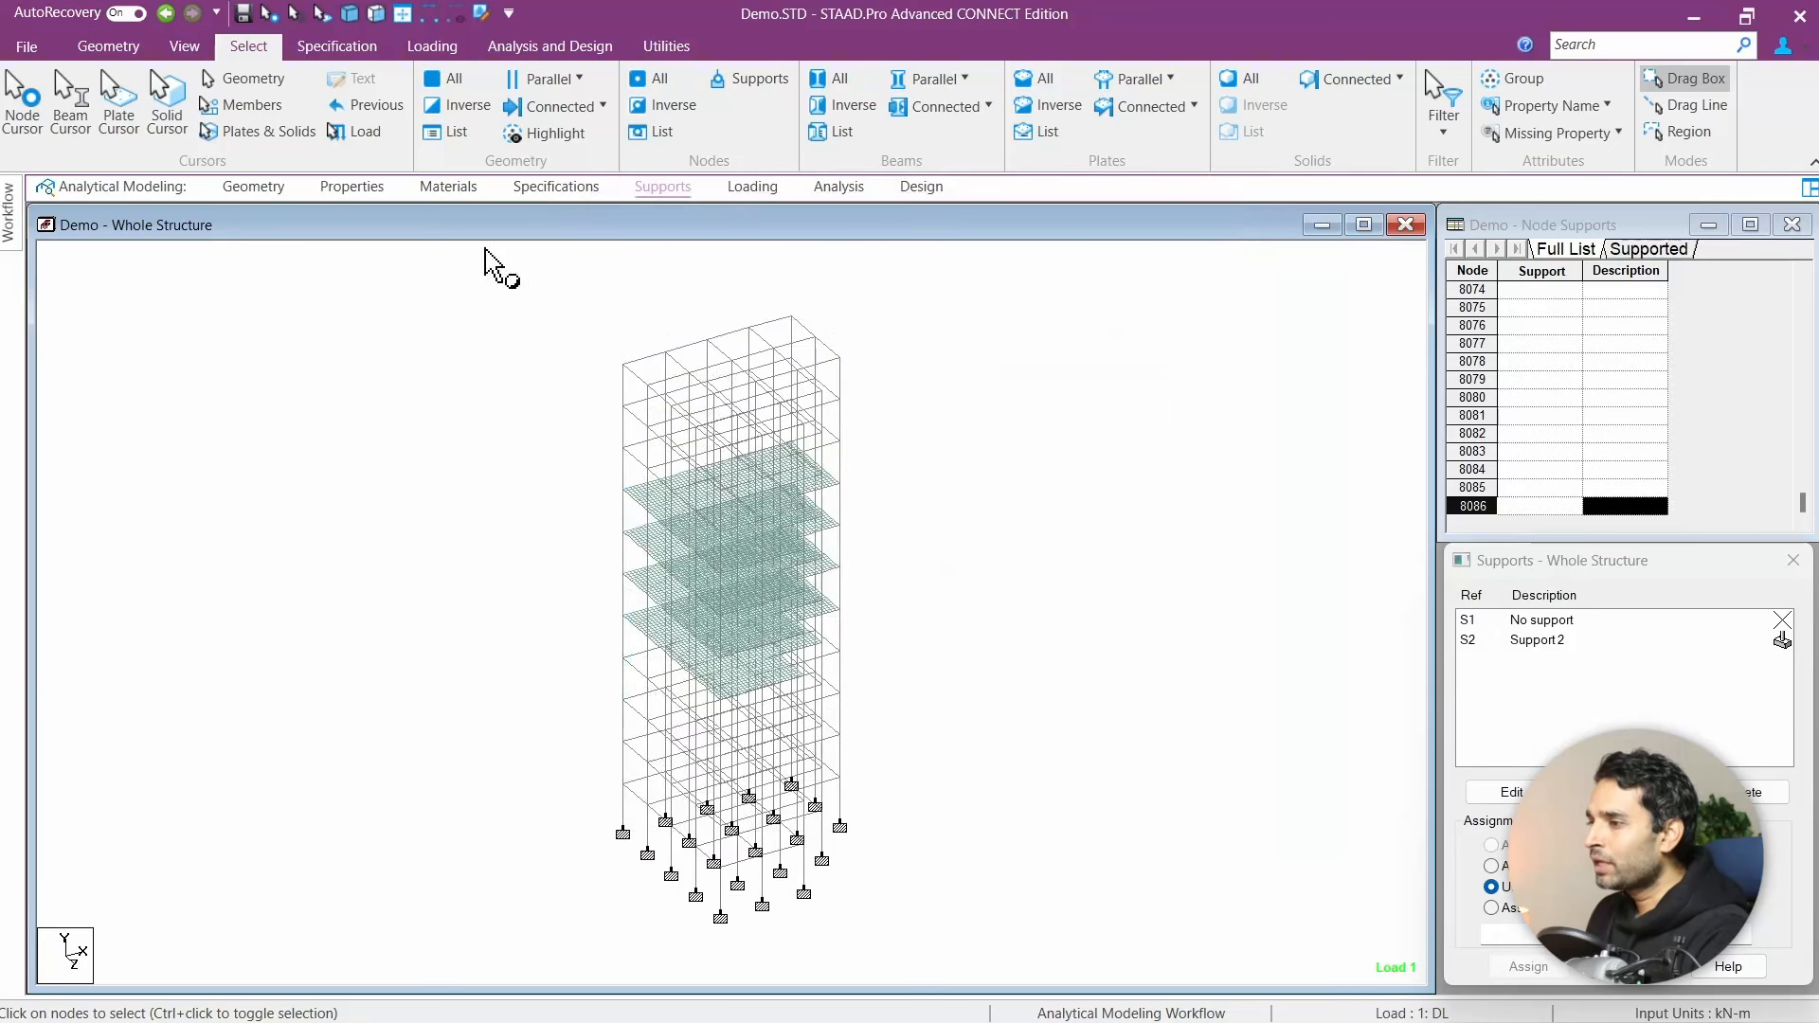
Step: Try the quick-access Plate, Node and Beam cursors by selecting plates, top corner nodes and beams, and clear the selection
left_click(326, 18)
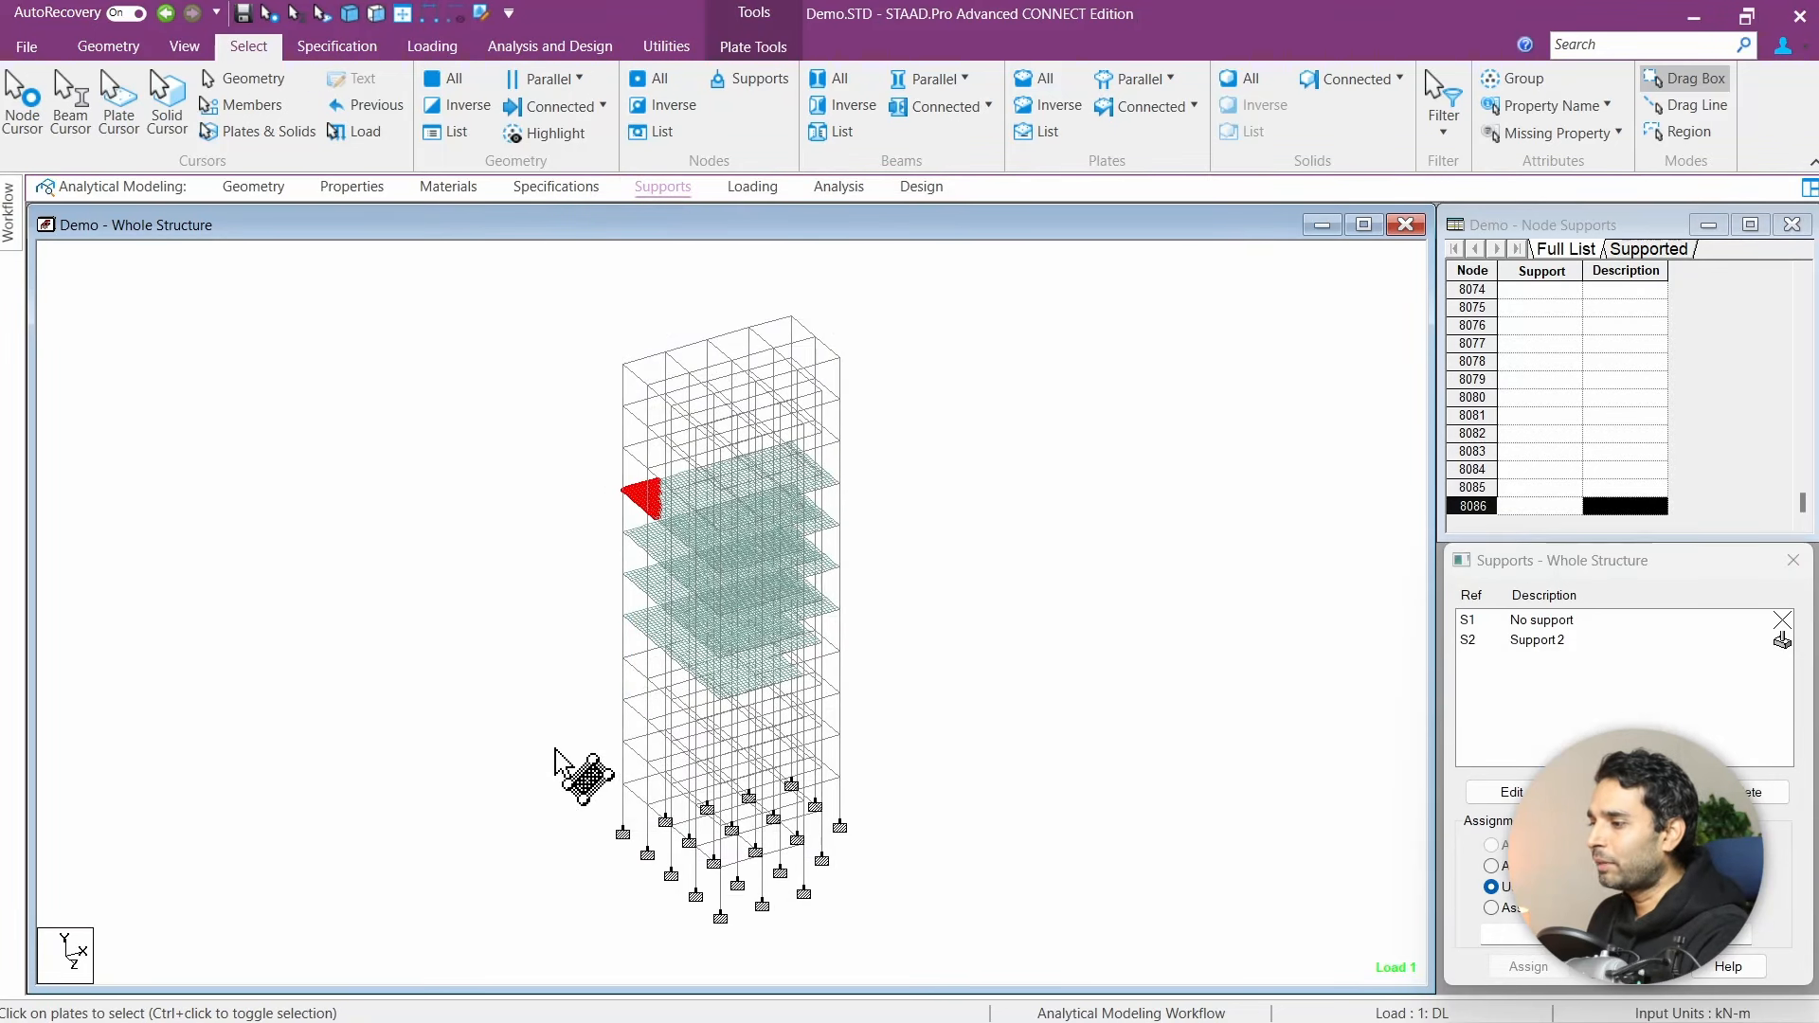
left_click(269, 14)
left_click_drag(578, 314, 681, 400)
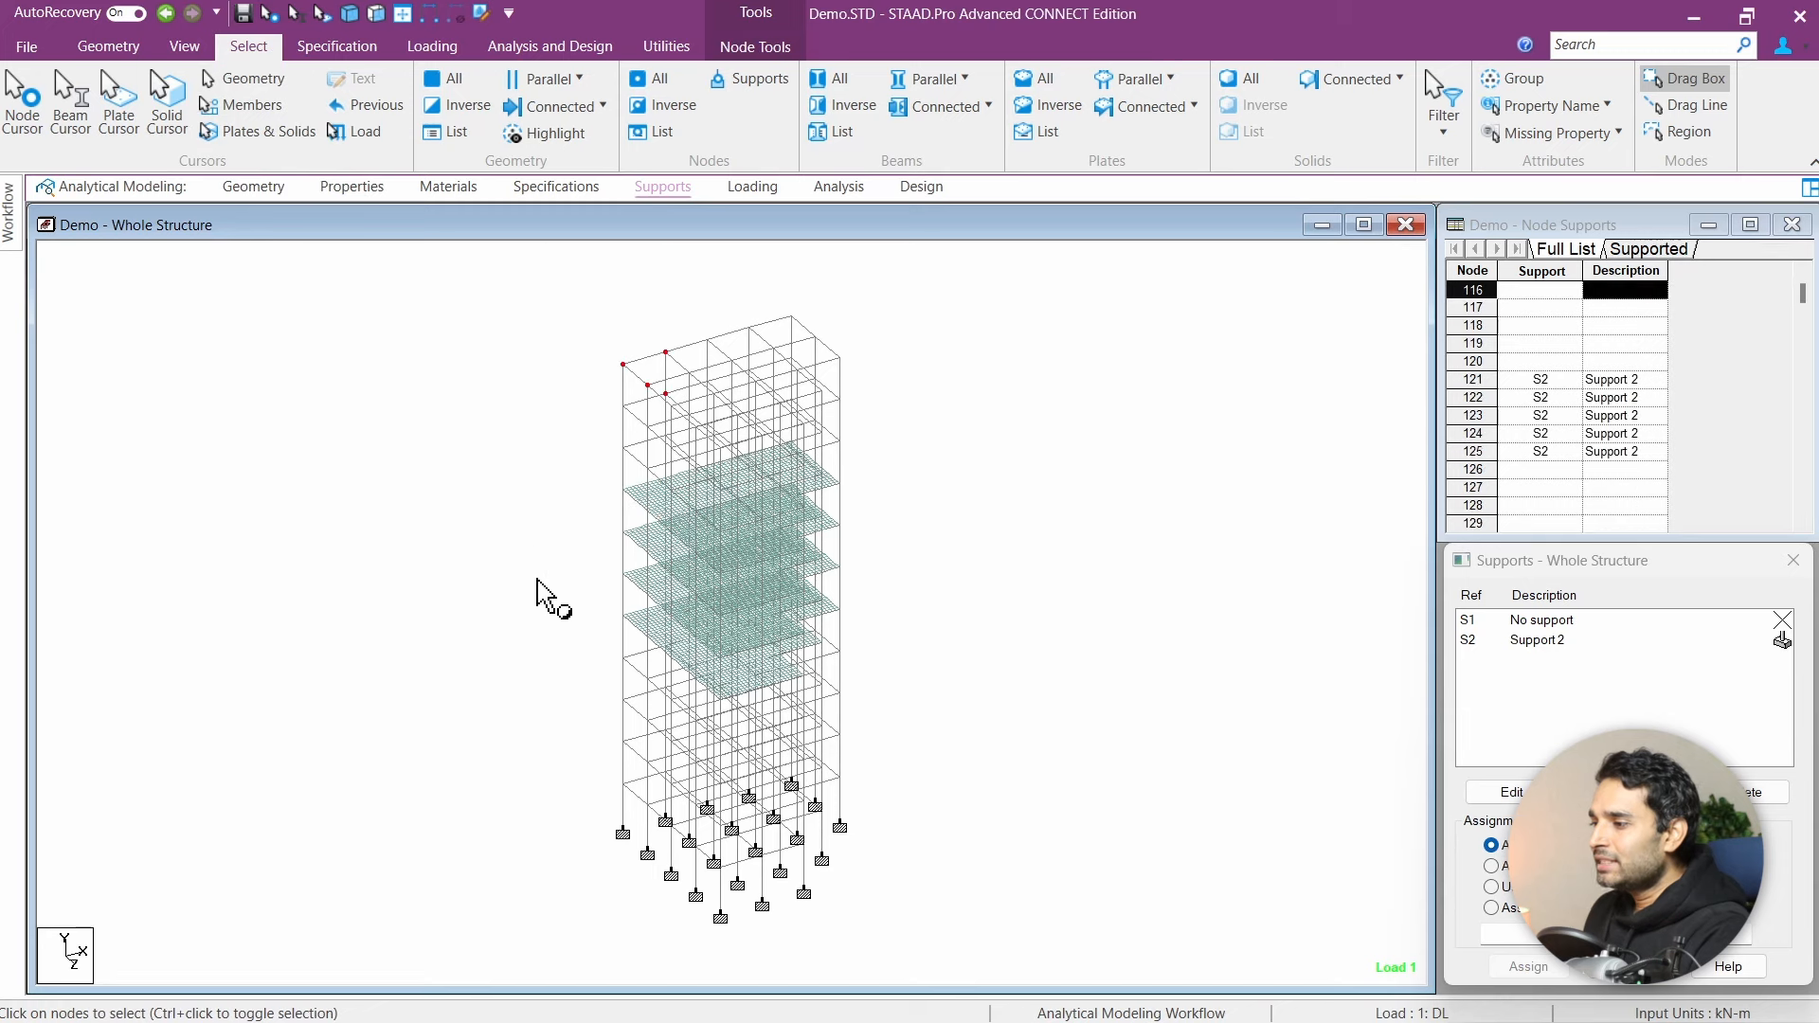
left_click(298, 17)
left_click_drag(869, 270, 781, 360)
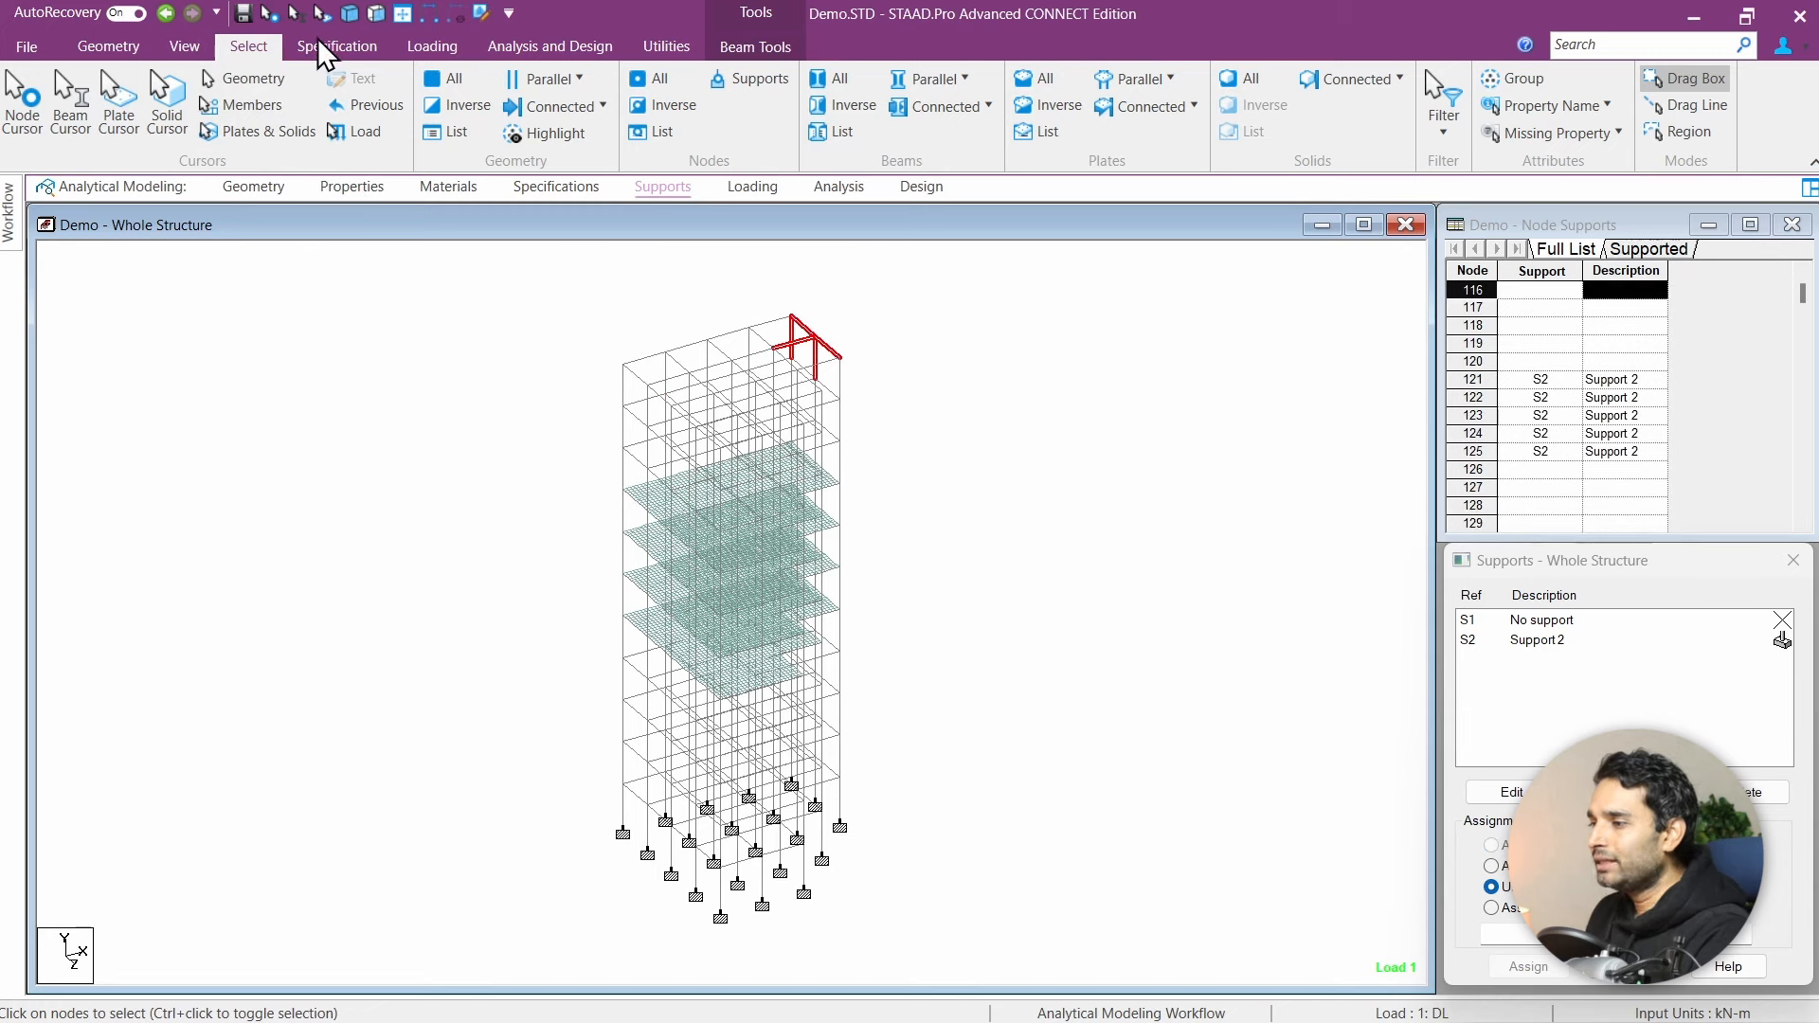
left_click(483, 465)
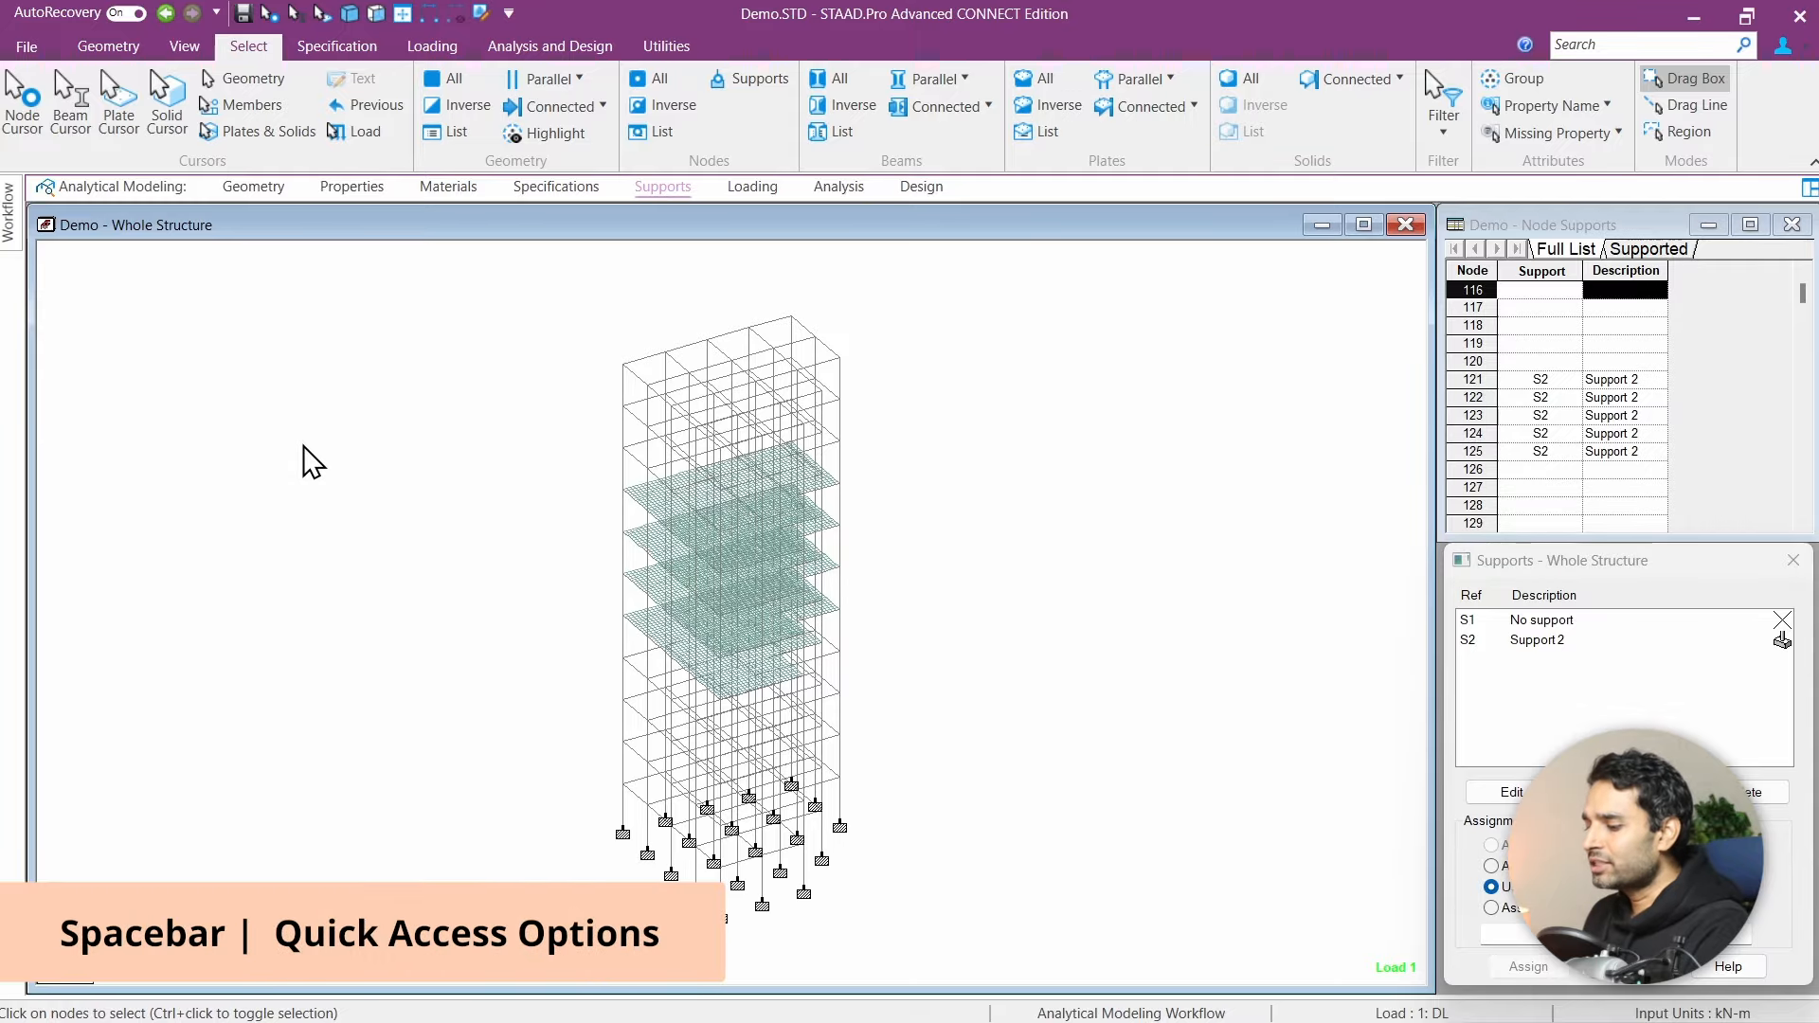
Step: Bring up the quick commands popup over the model and view its Selection and Geometry Tools command groups
key("space")
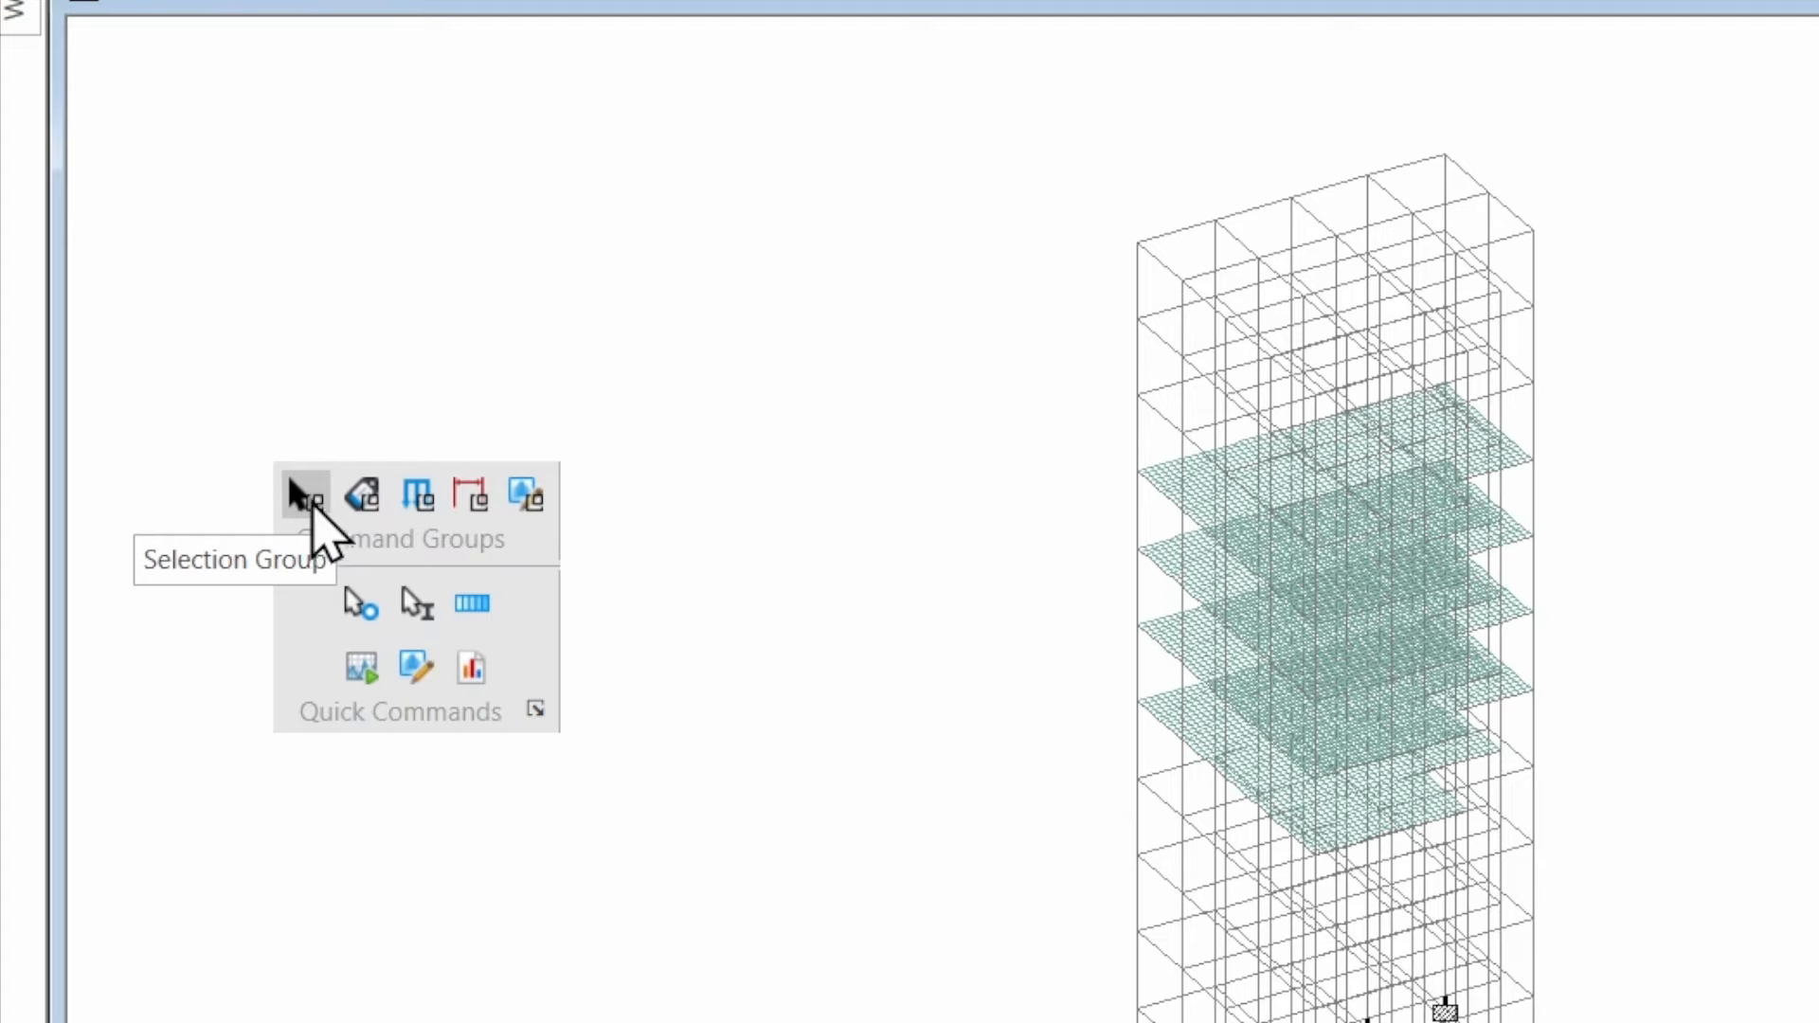
left_click(309, 493)
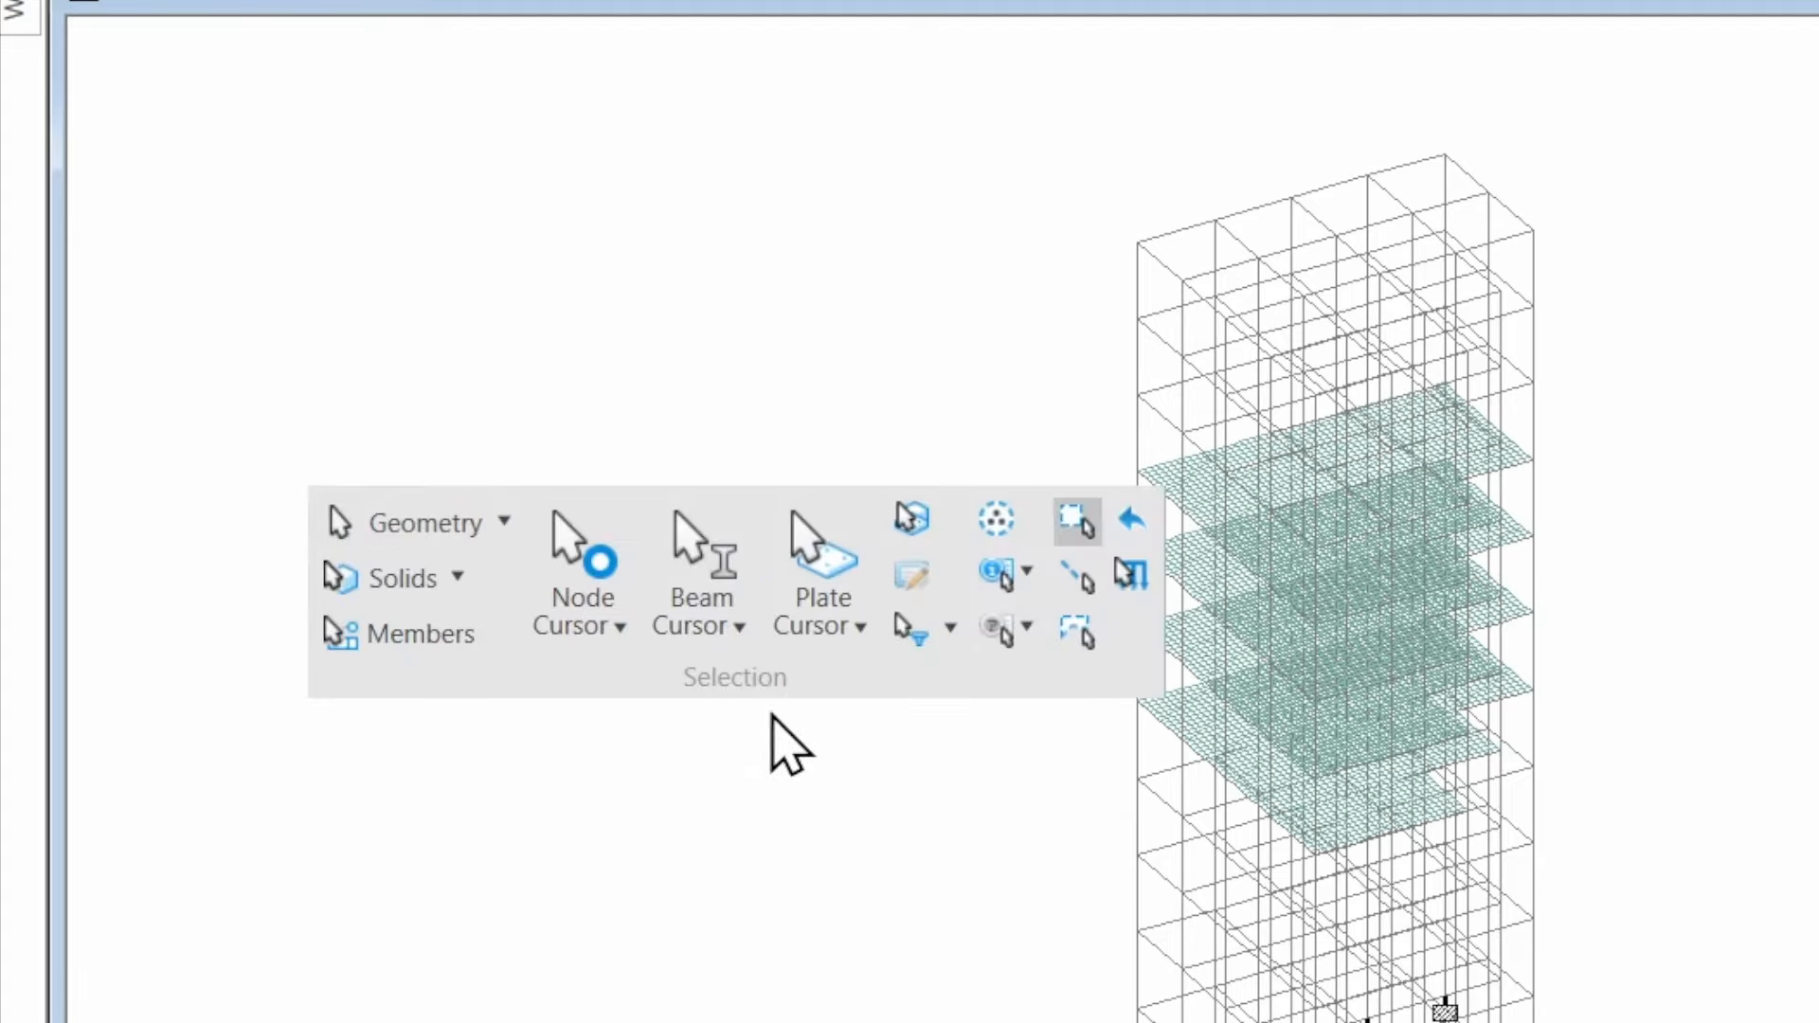
left_click(773, 715)
right_click(719, 603)
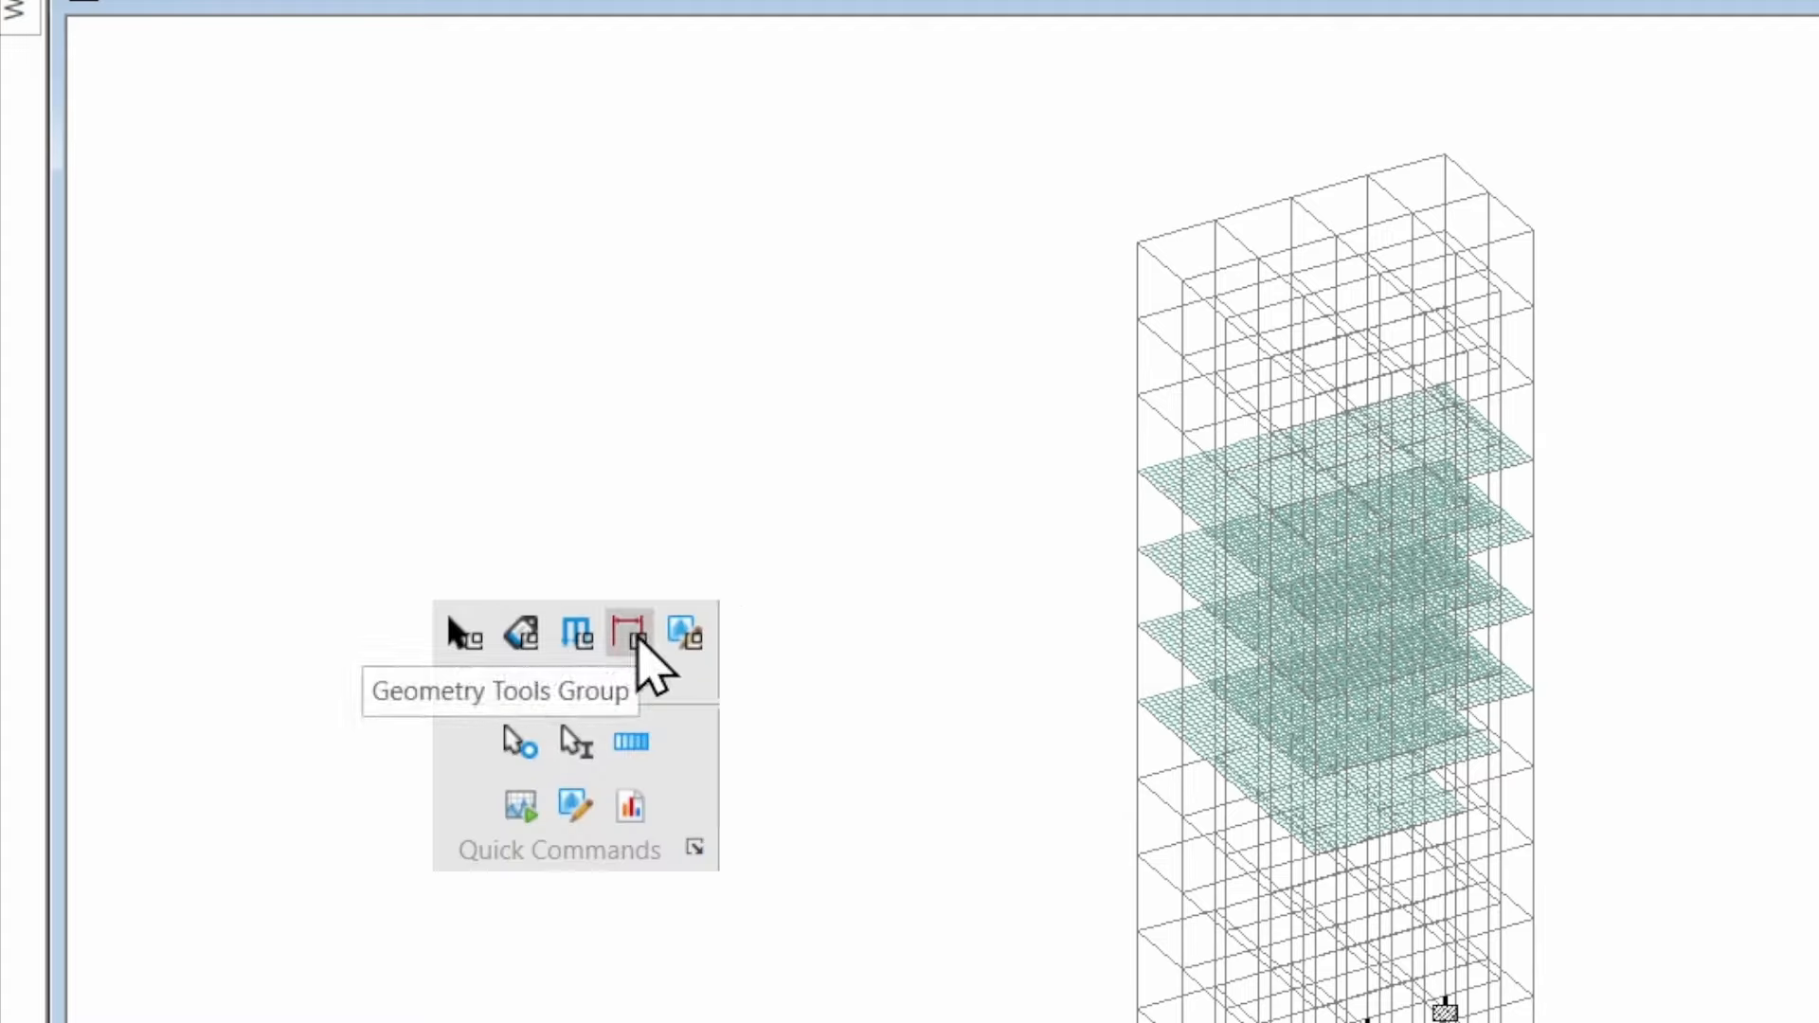
left_click(629, 633)
left_click(697, 379)
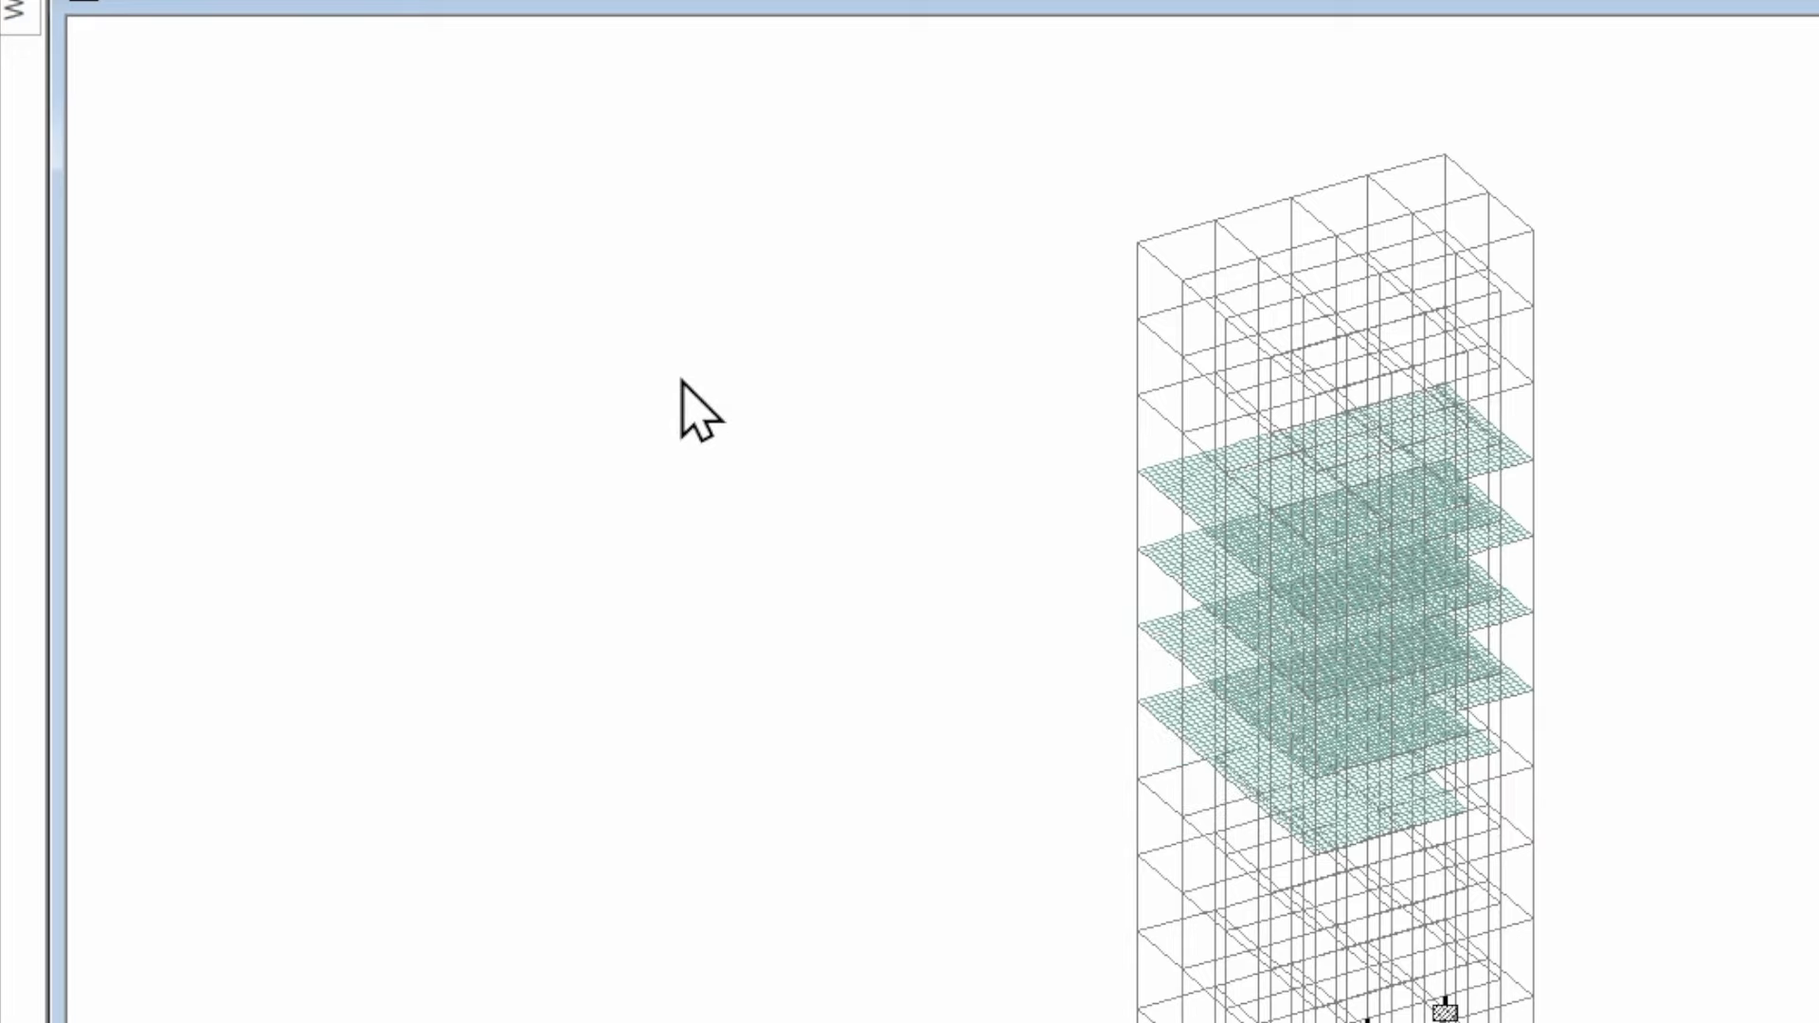
Step: Open the quick commands popup's customization and remove Node Cursor and Beam Cursor from it
right_click(682, 382)
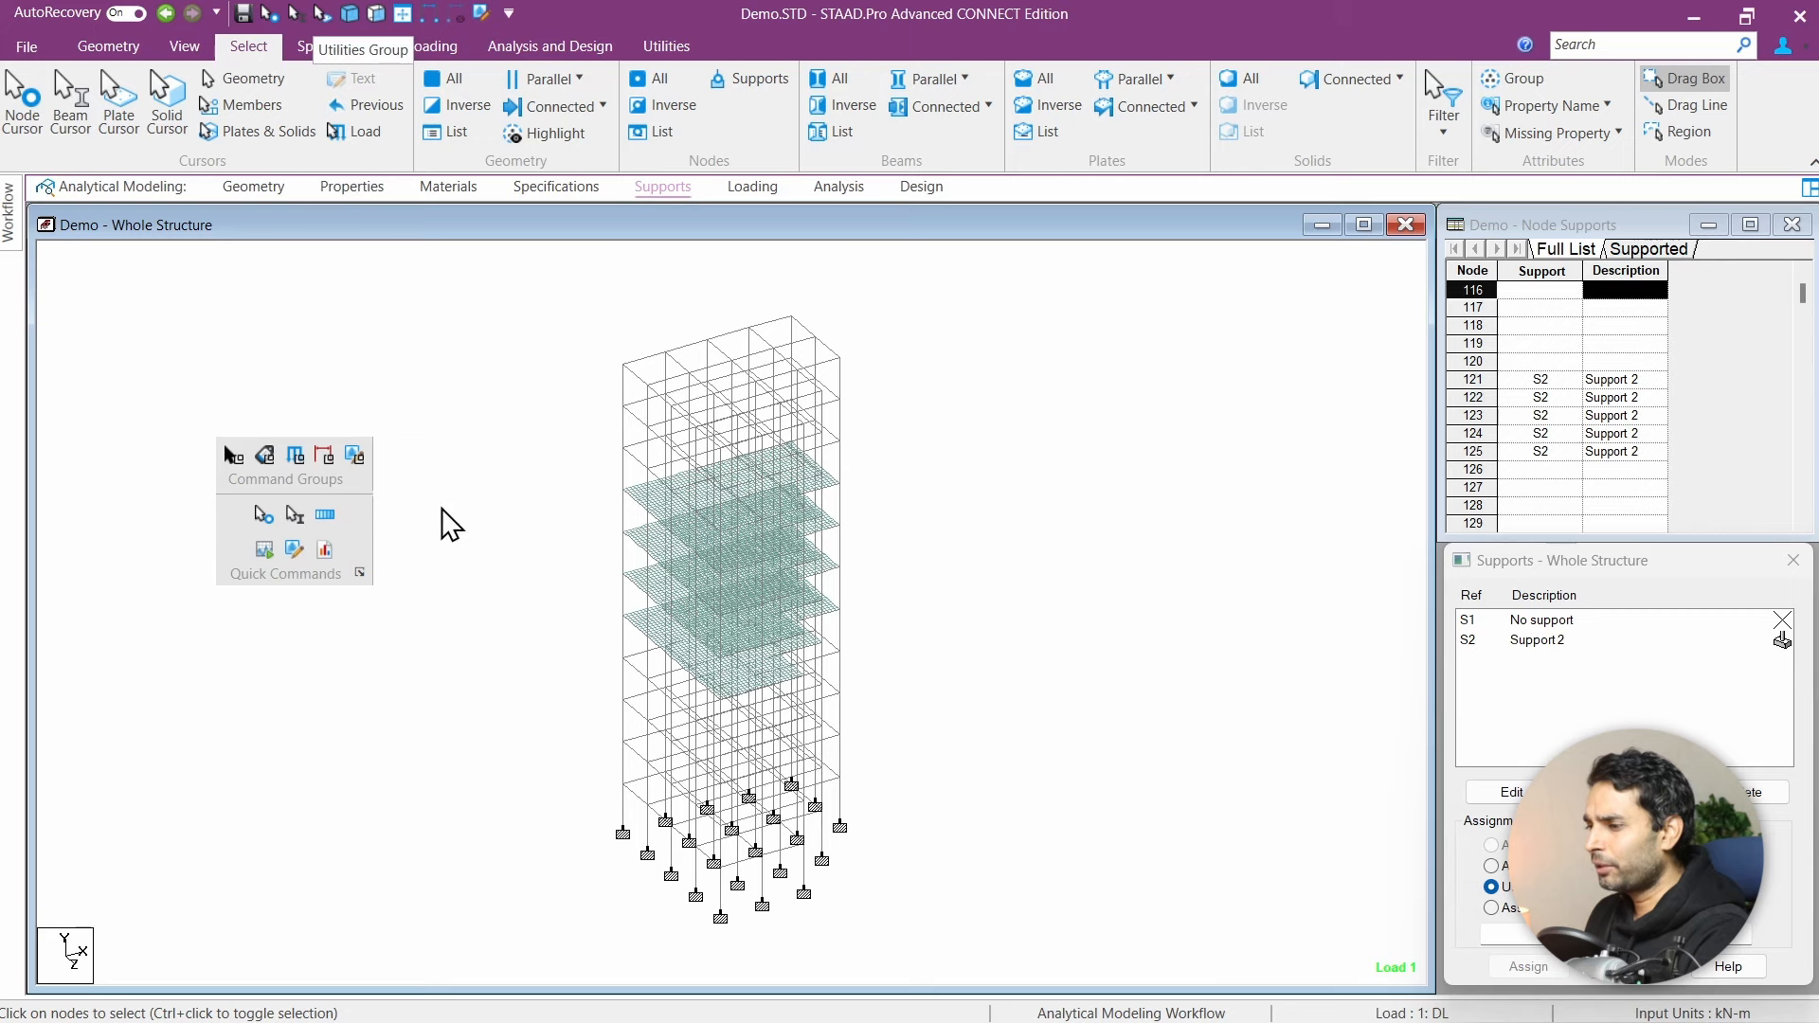
left_click(360, 573)
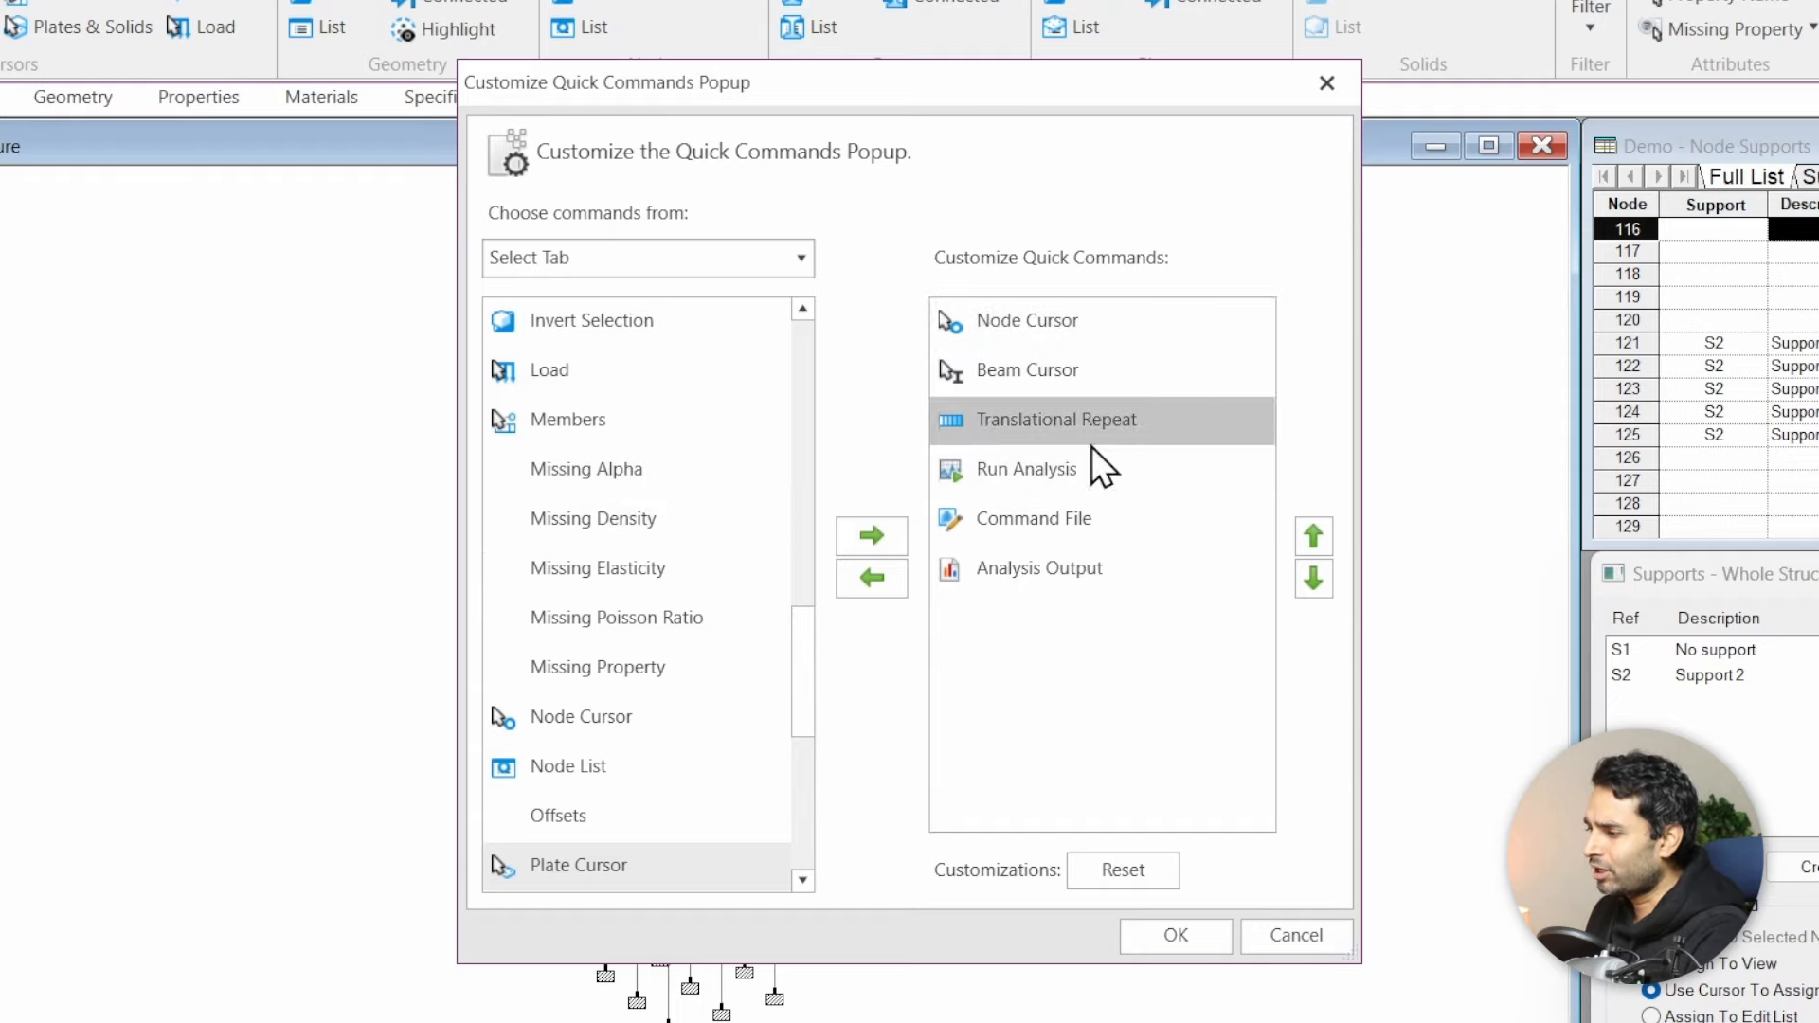
left_click(1107, 339)
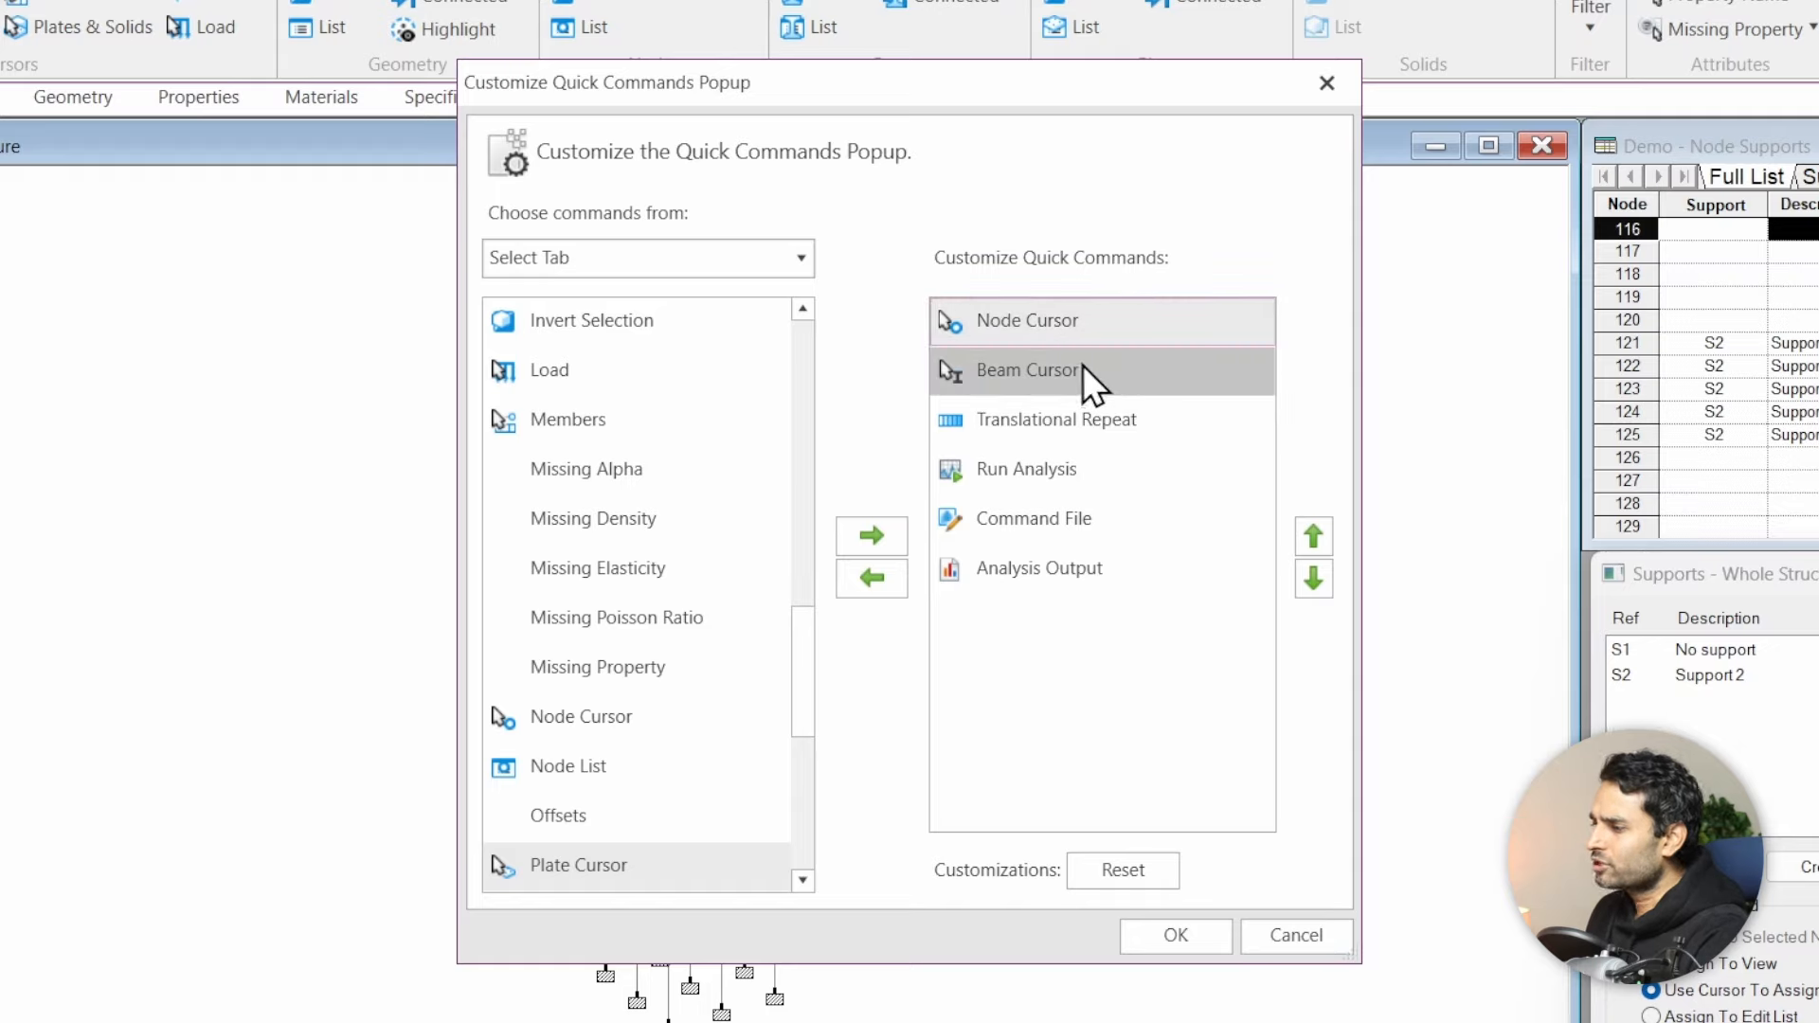
left_click(885, 584)
left_click(1033, 323)
left_click(872, 578)
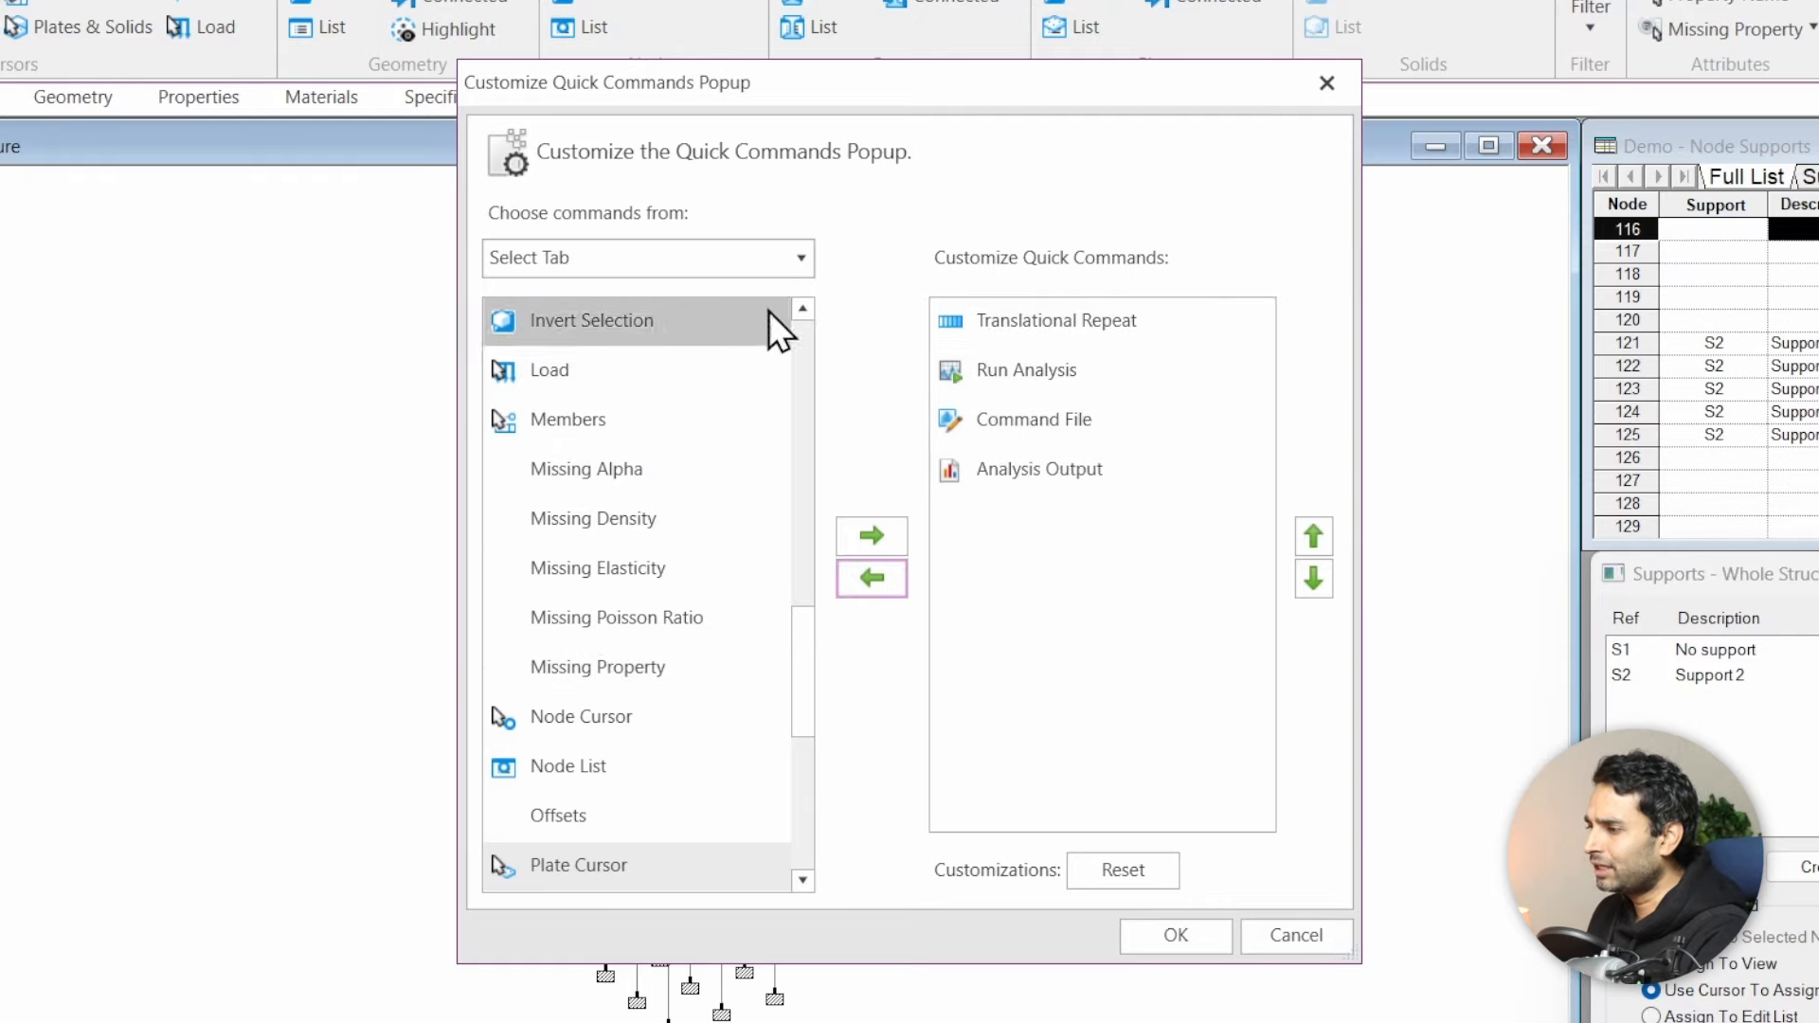
Step: Add the Missing Property command from the Select Tab list to the quick commands popup and apply the customization
left_click(786, 262)
left_click(645, 483)
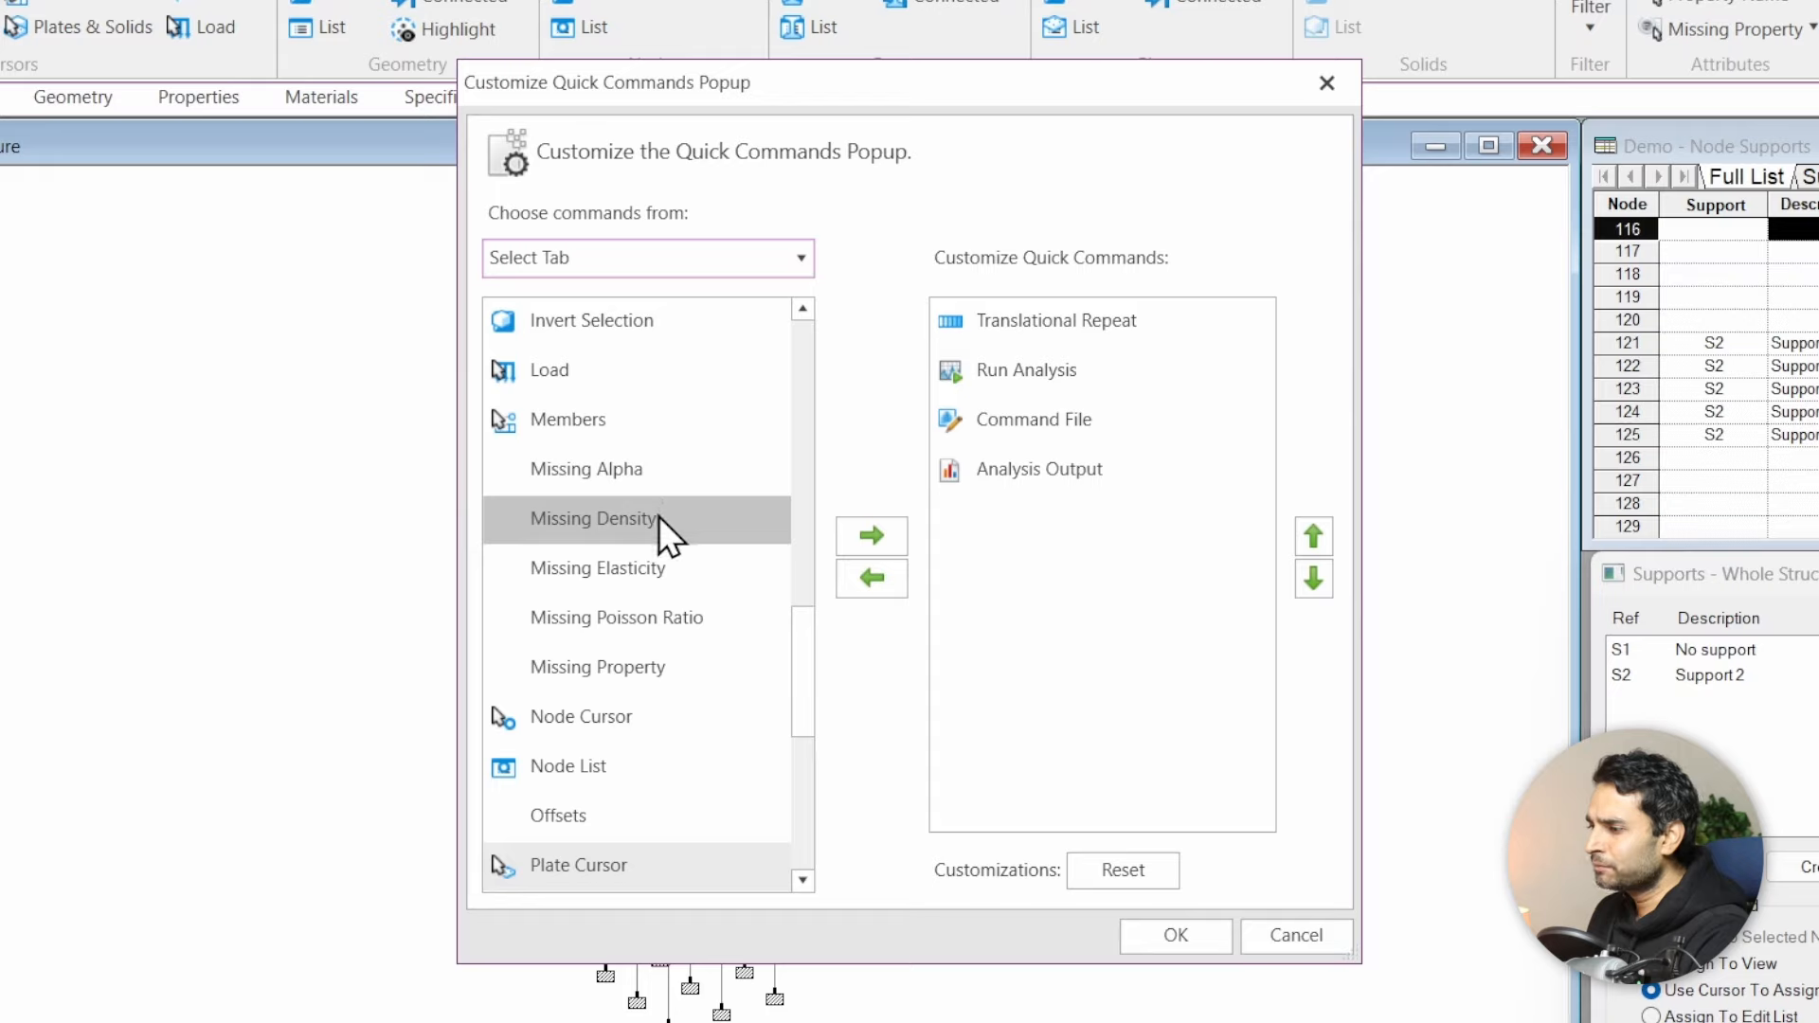
left_click(628, 668)
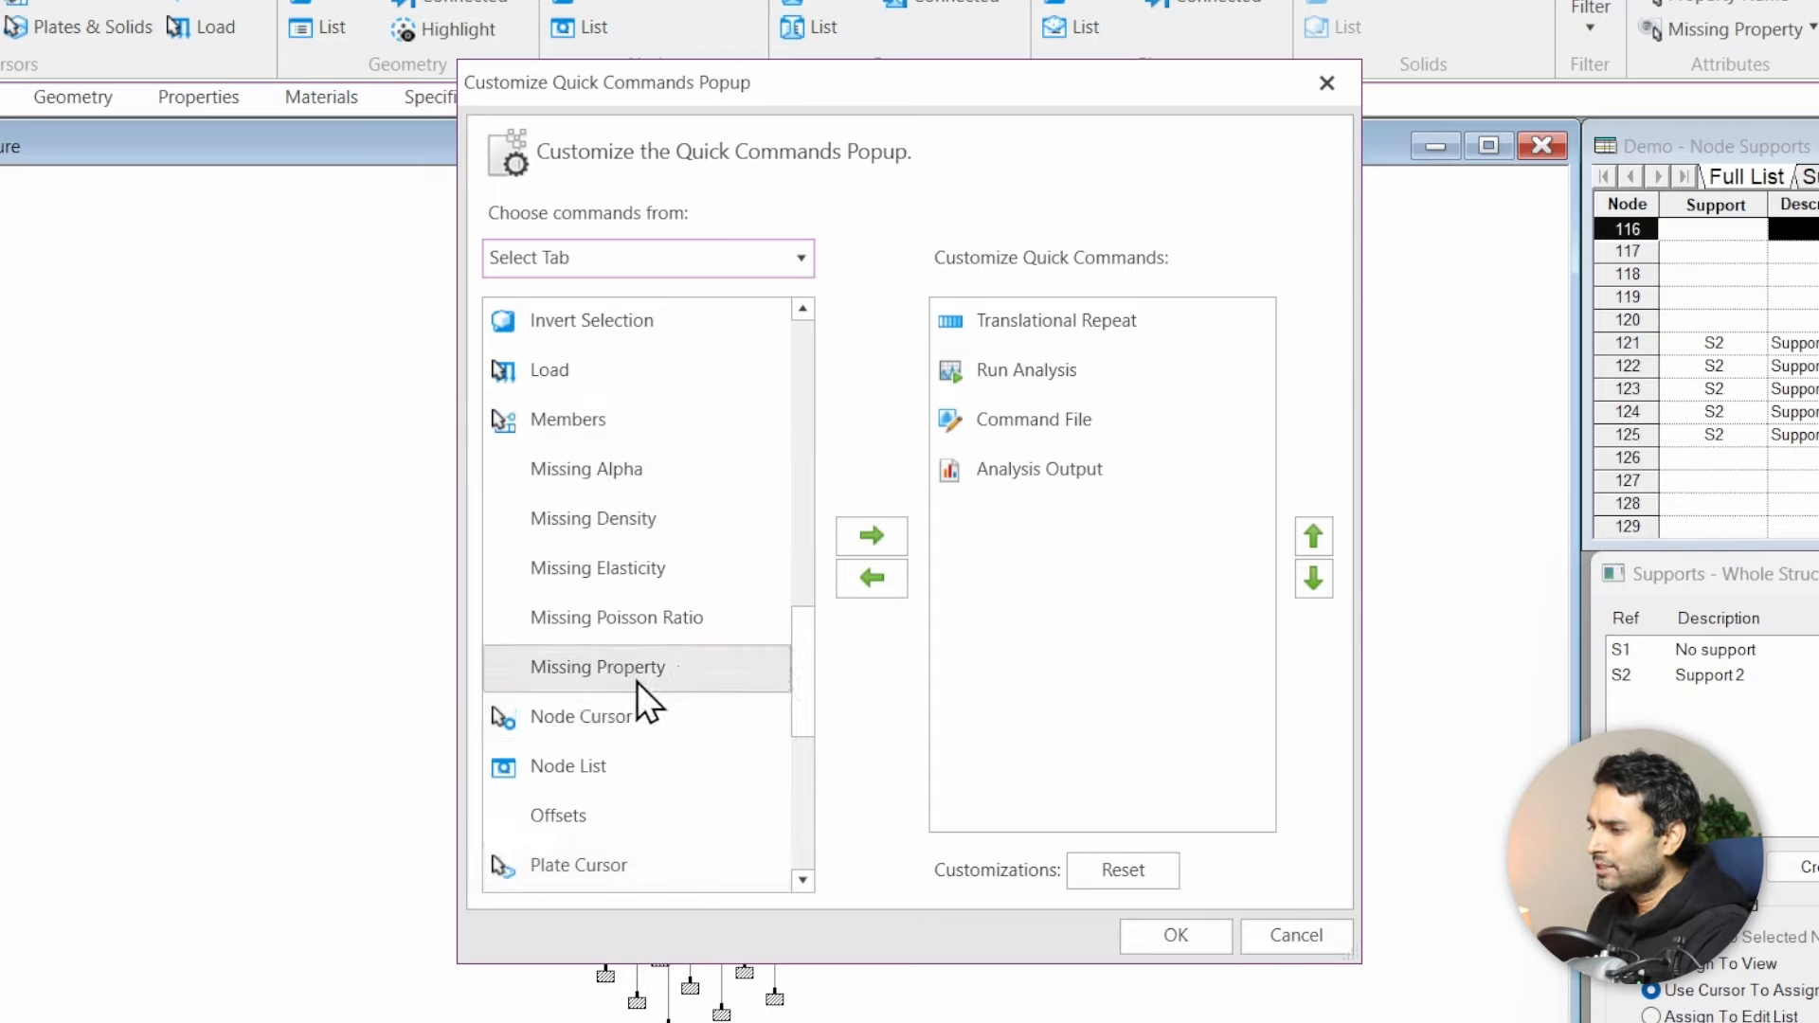
left_click(872, 536)
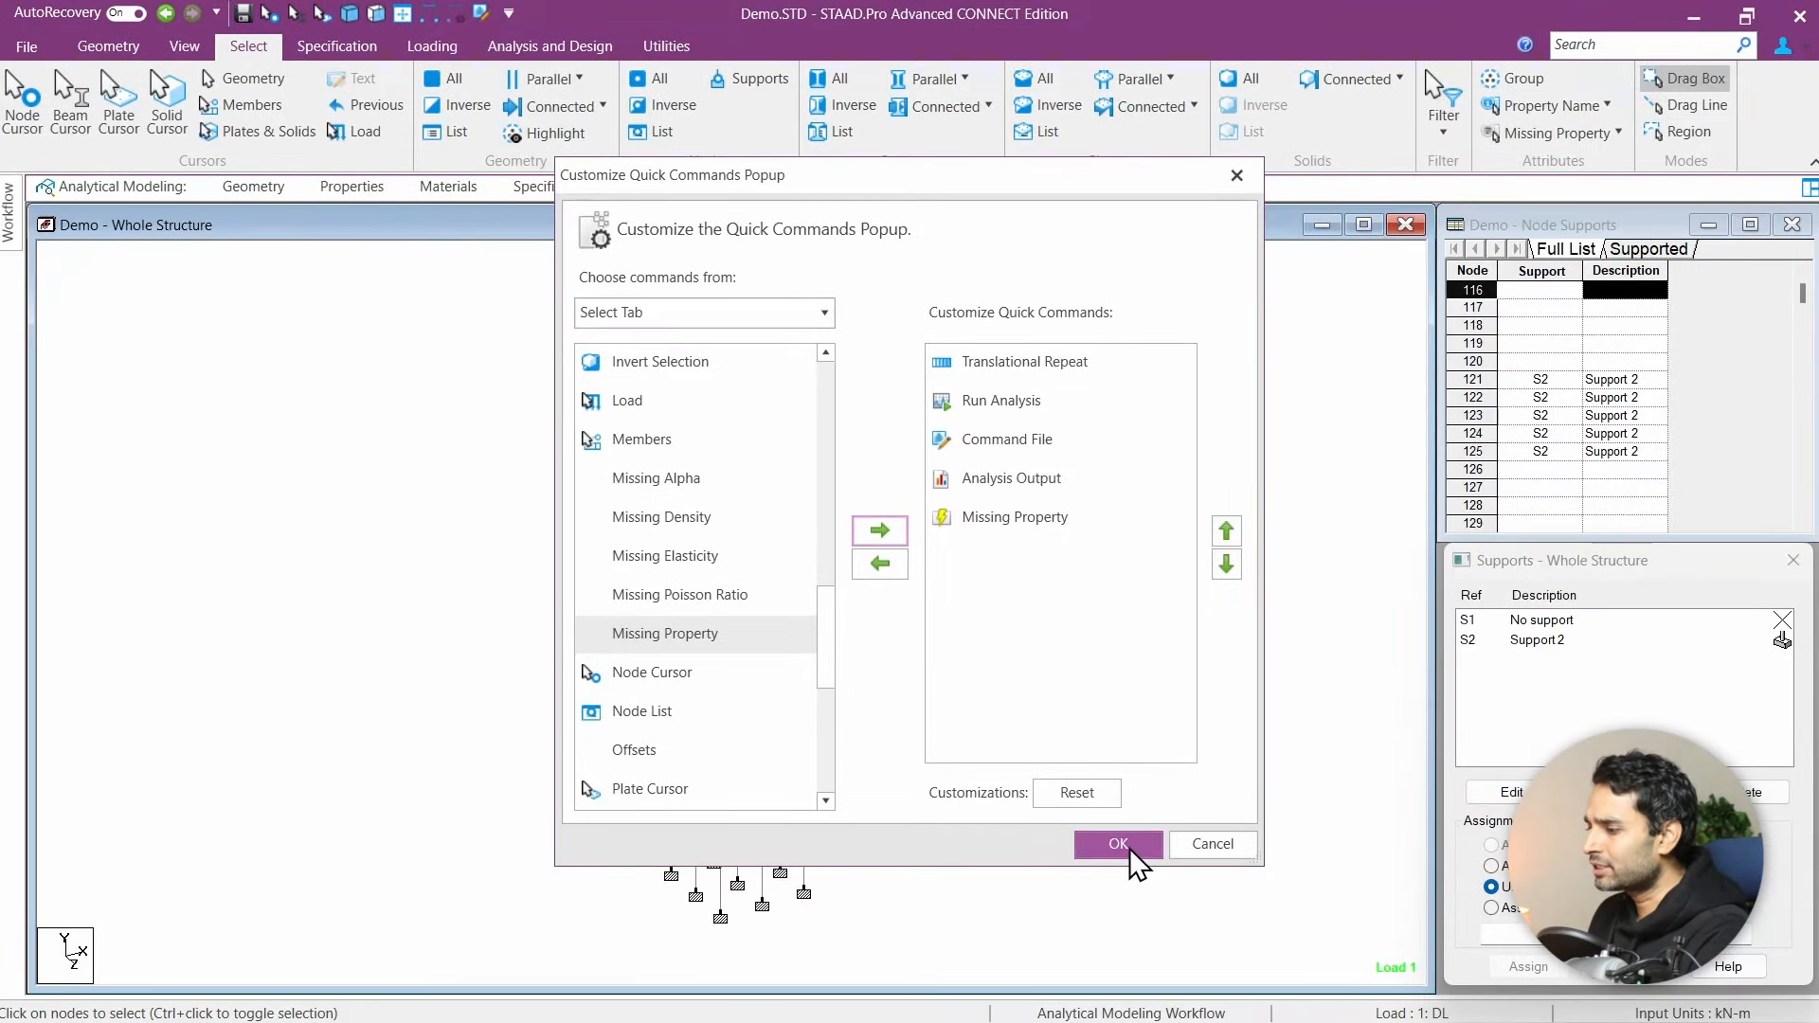
left_click(1176, 935)
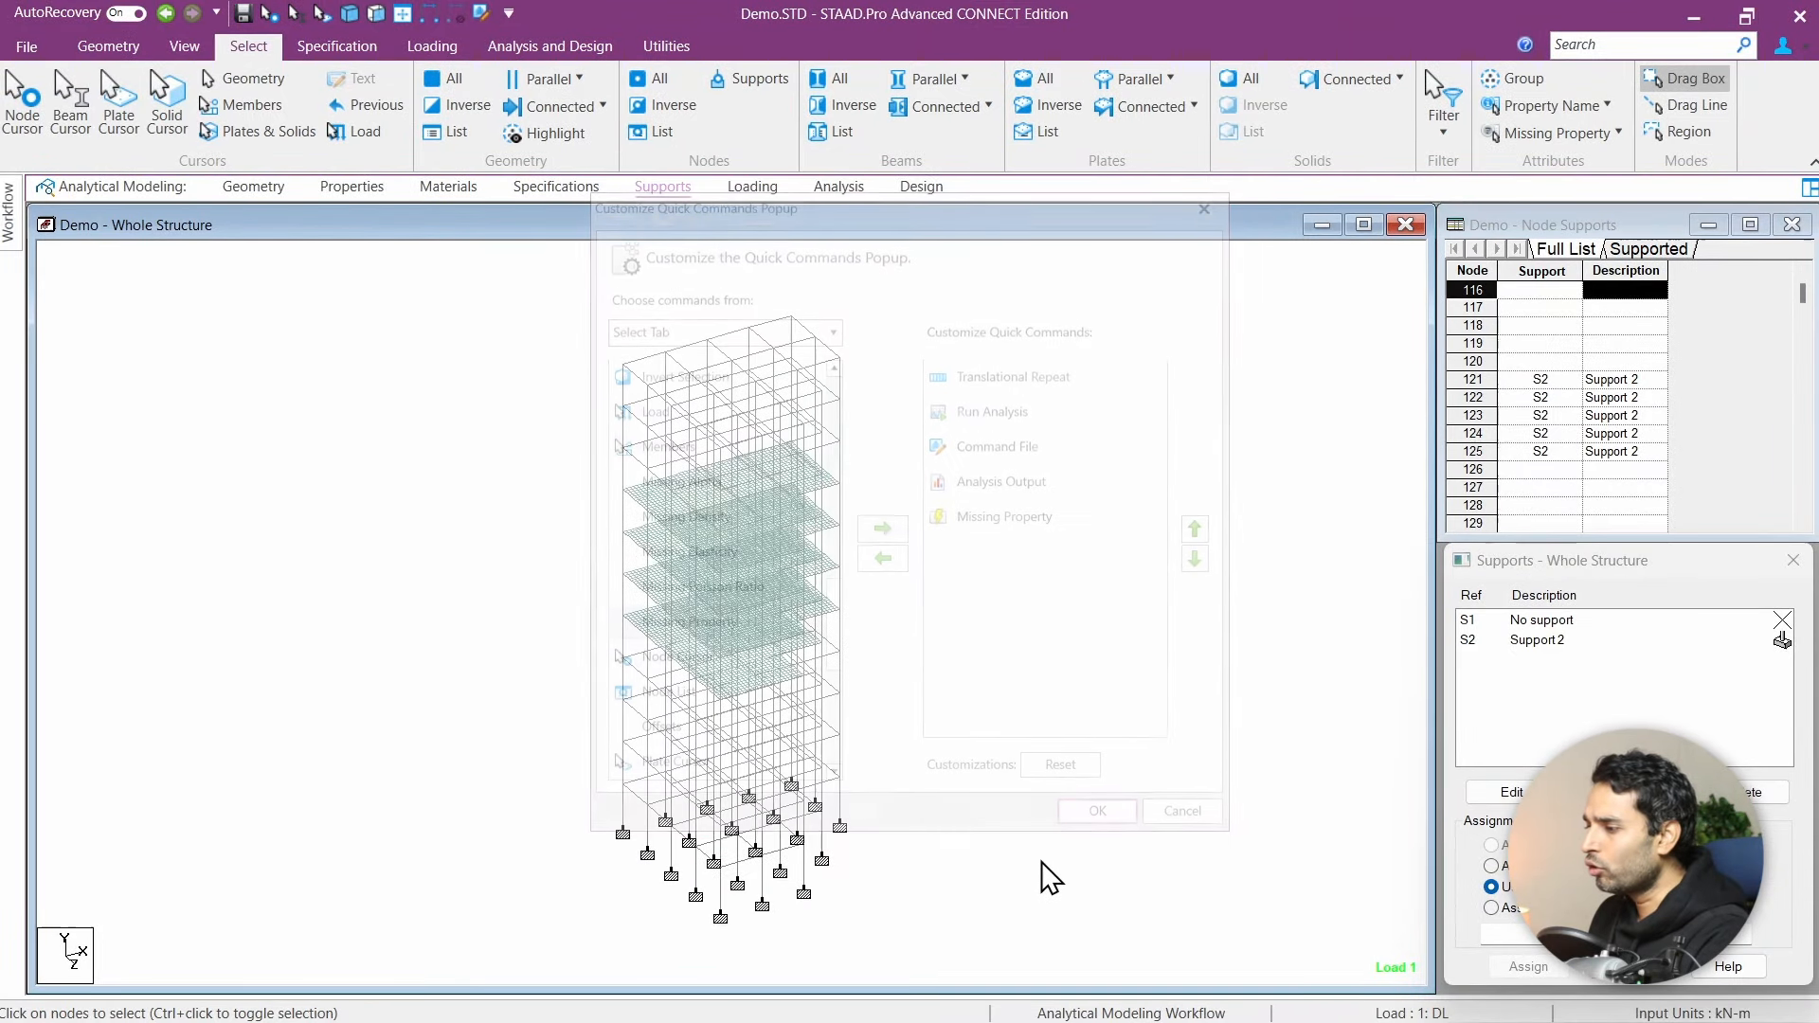
Step: Check the customized quick commands, show the View commands, and bring up the quick view tools over the model
right_click(435, 540)
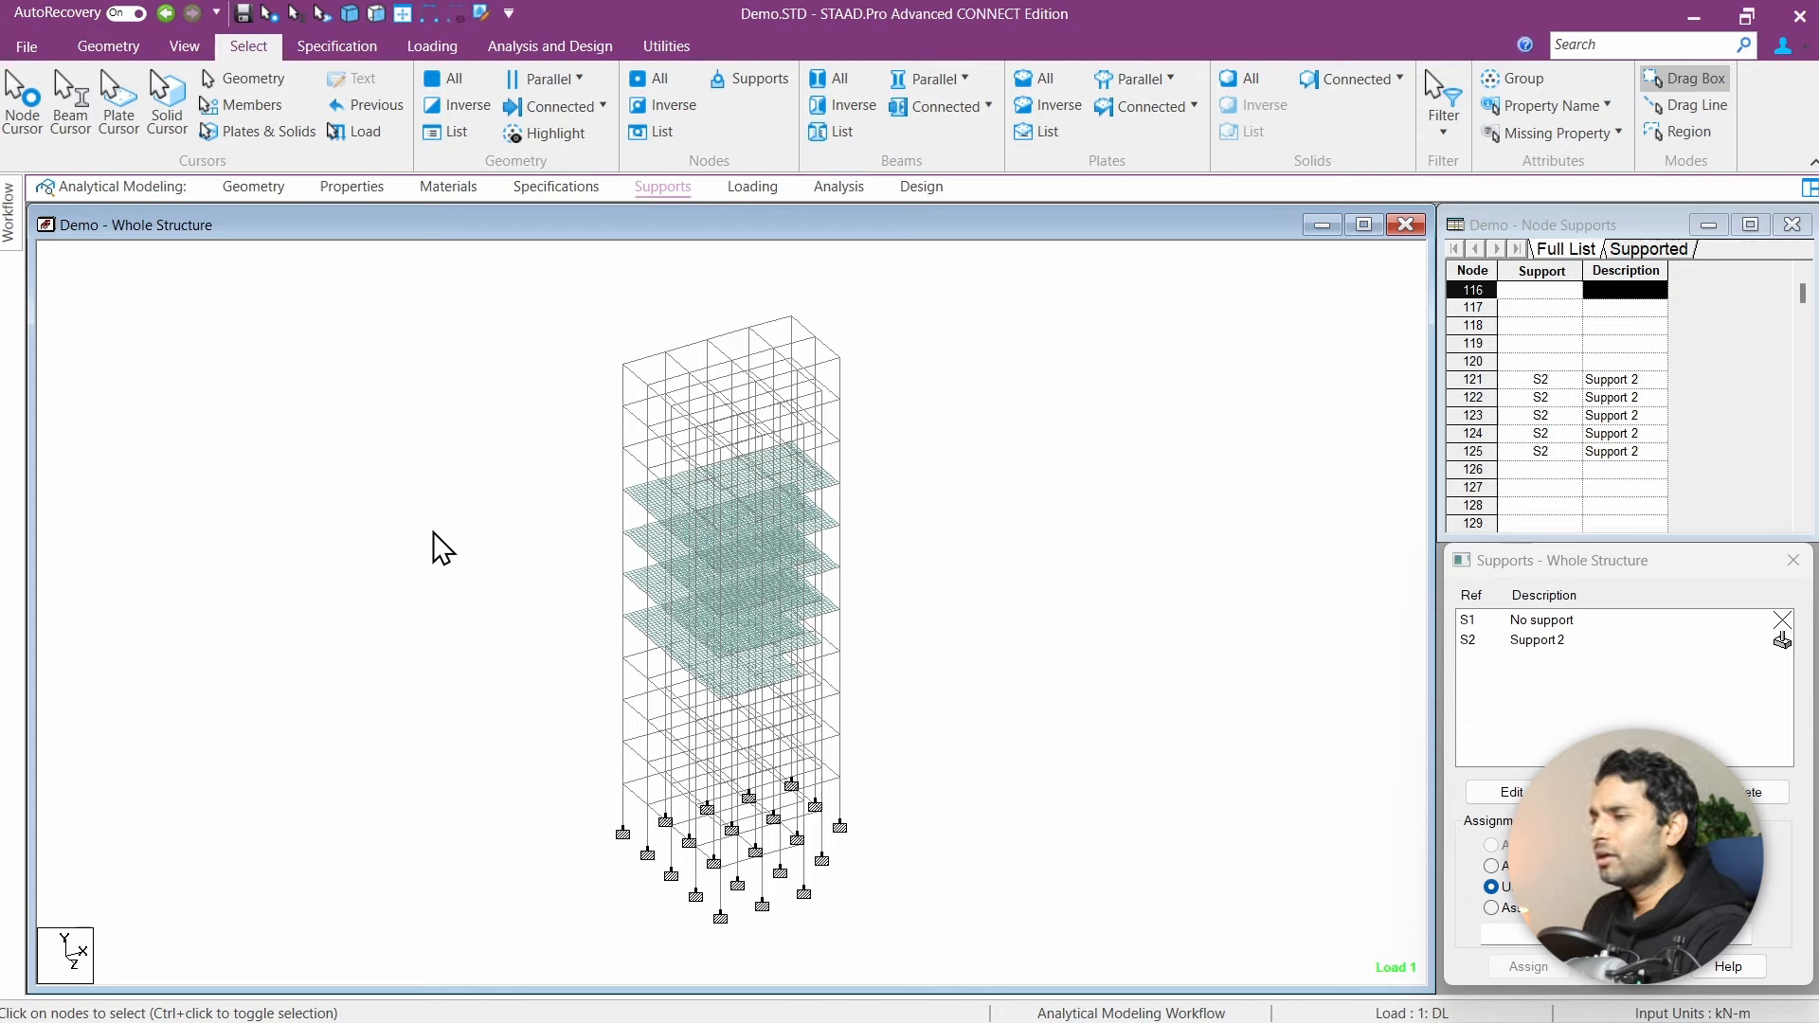
left_click(185, 45)
right_click(275, 402, "shift")
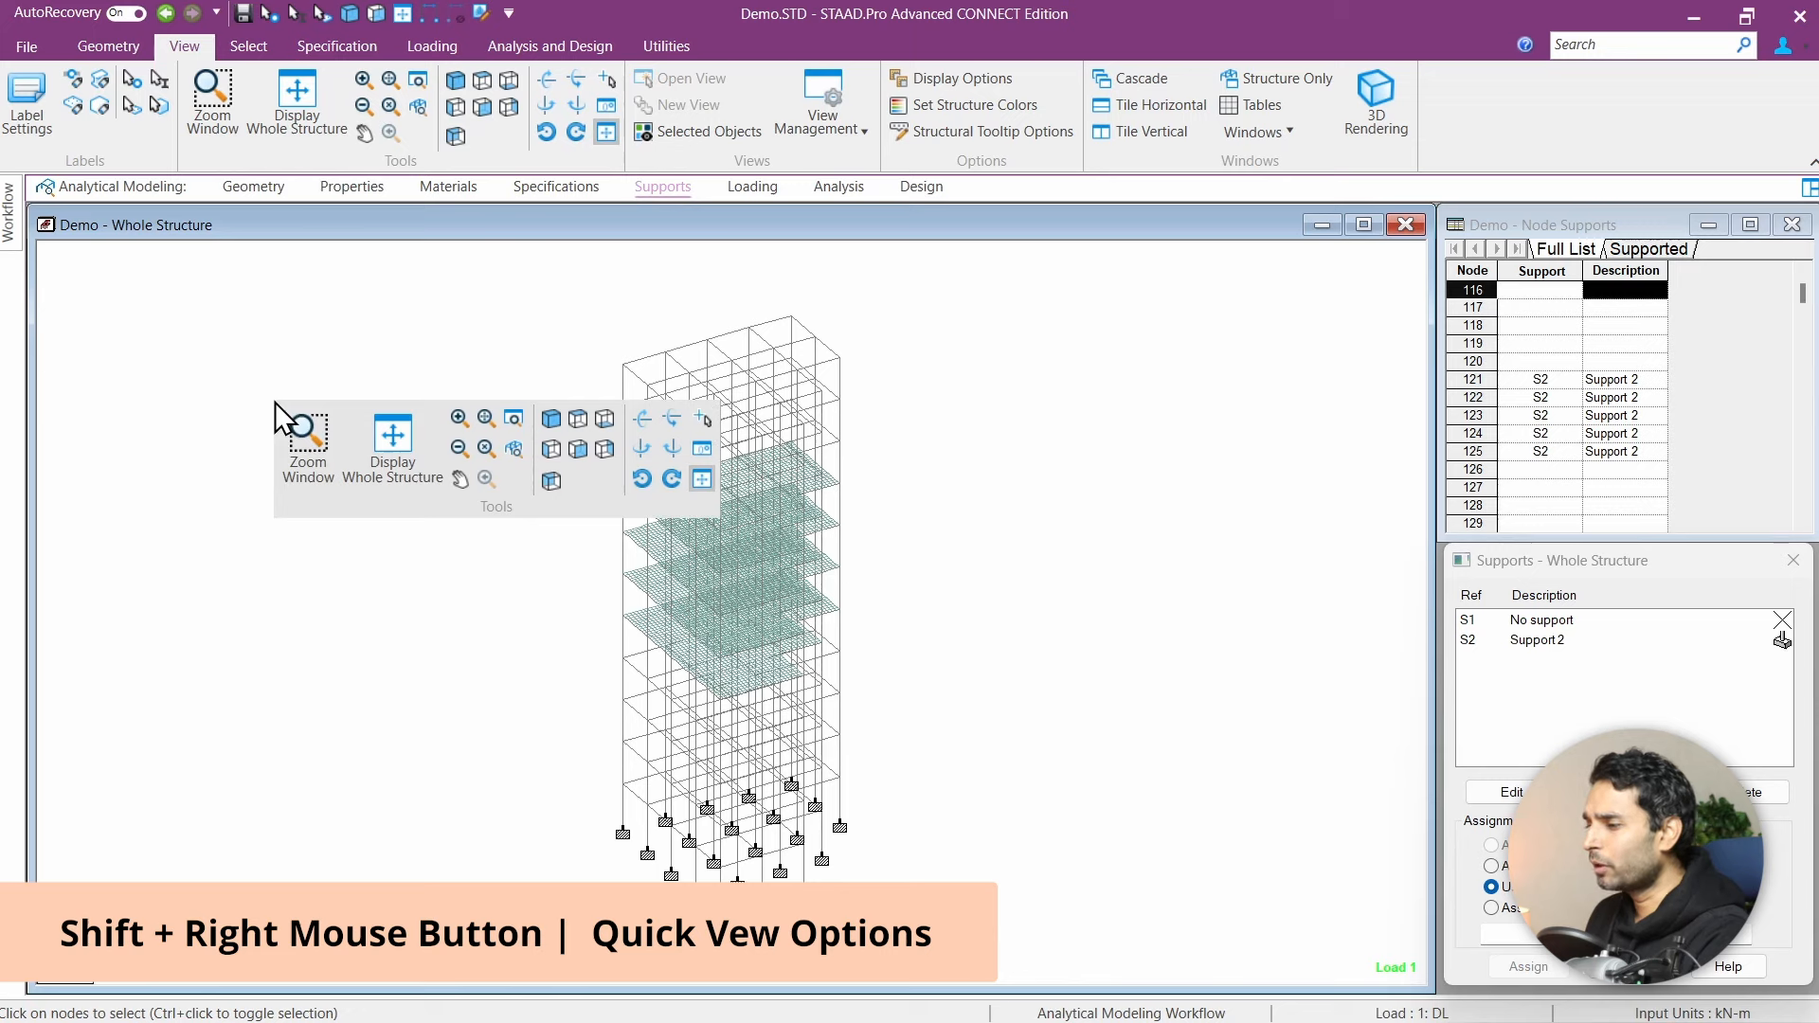
Step: Dismiss the quick view tools and bring them up again over an empty area of the model view
left_click(180, 469)
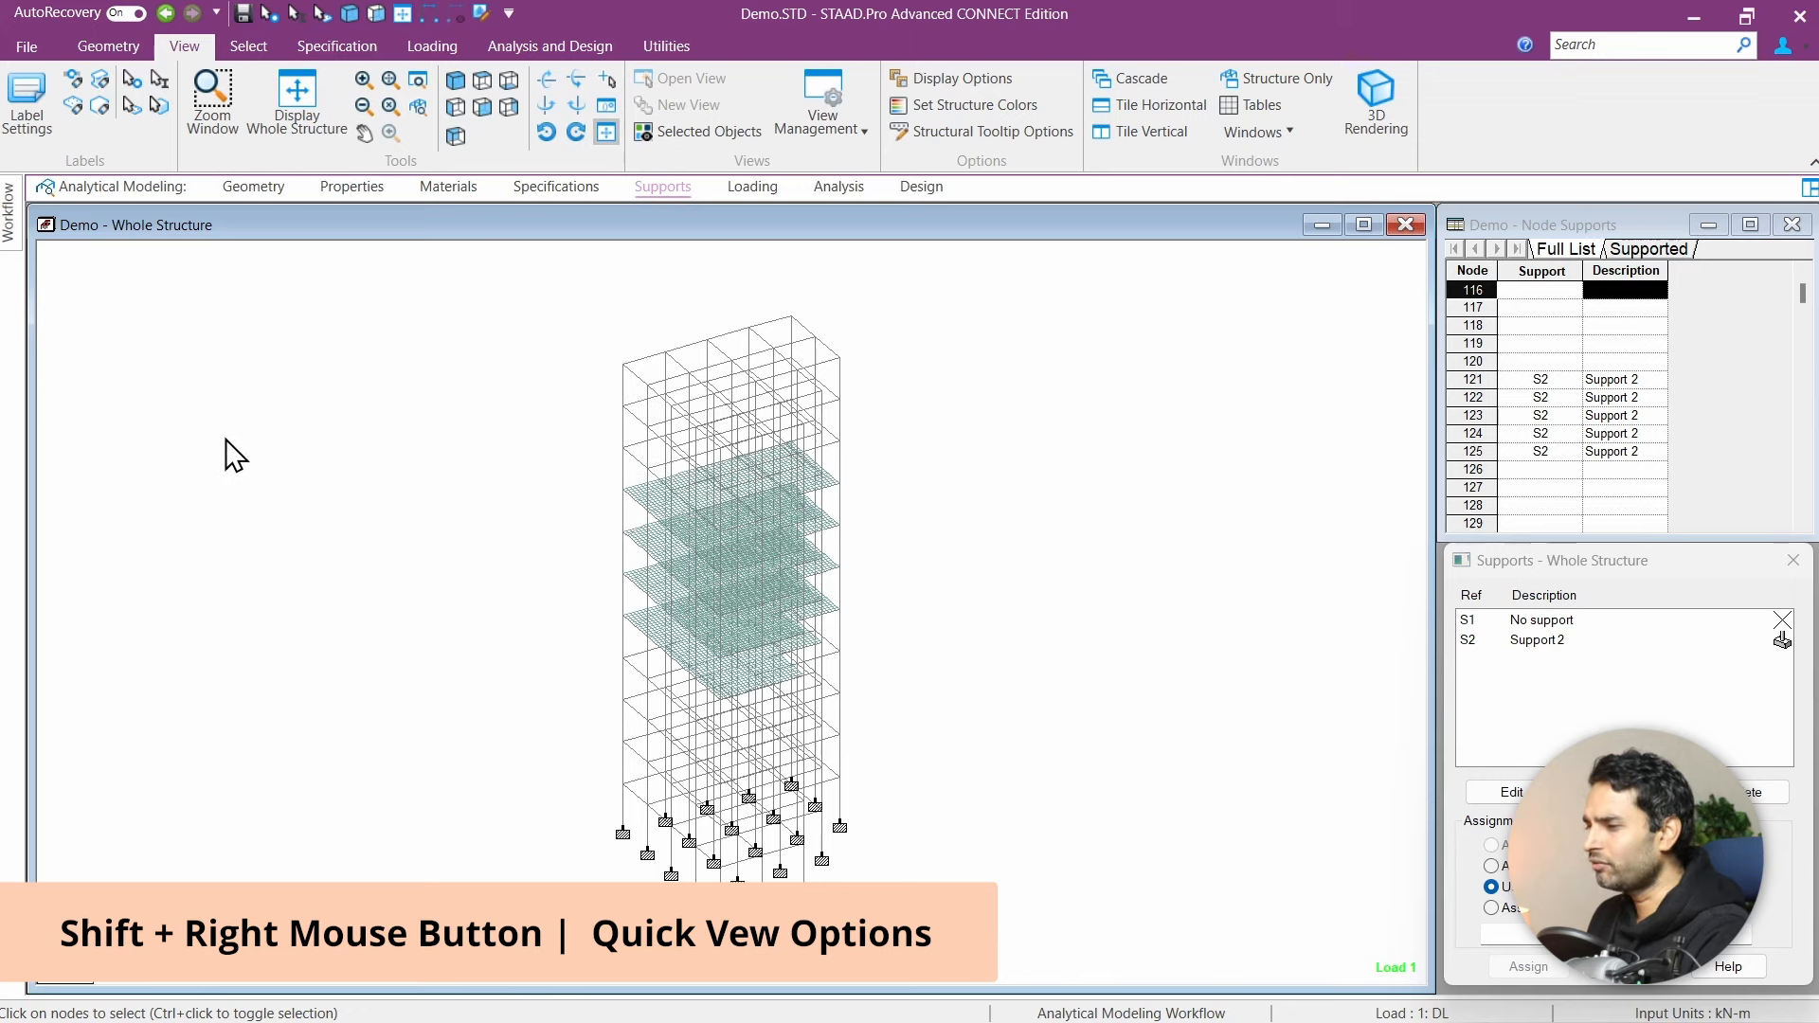
right_click(233, 455, "shift")
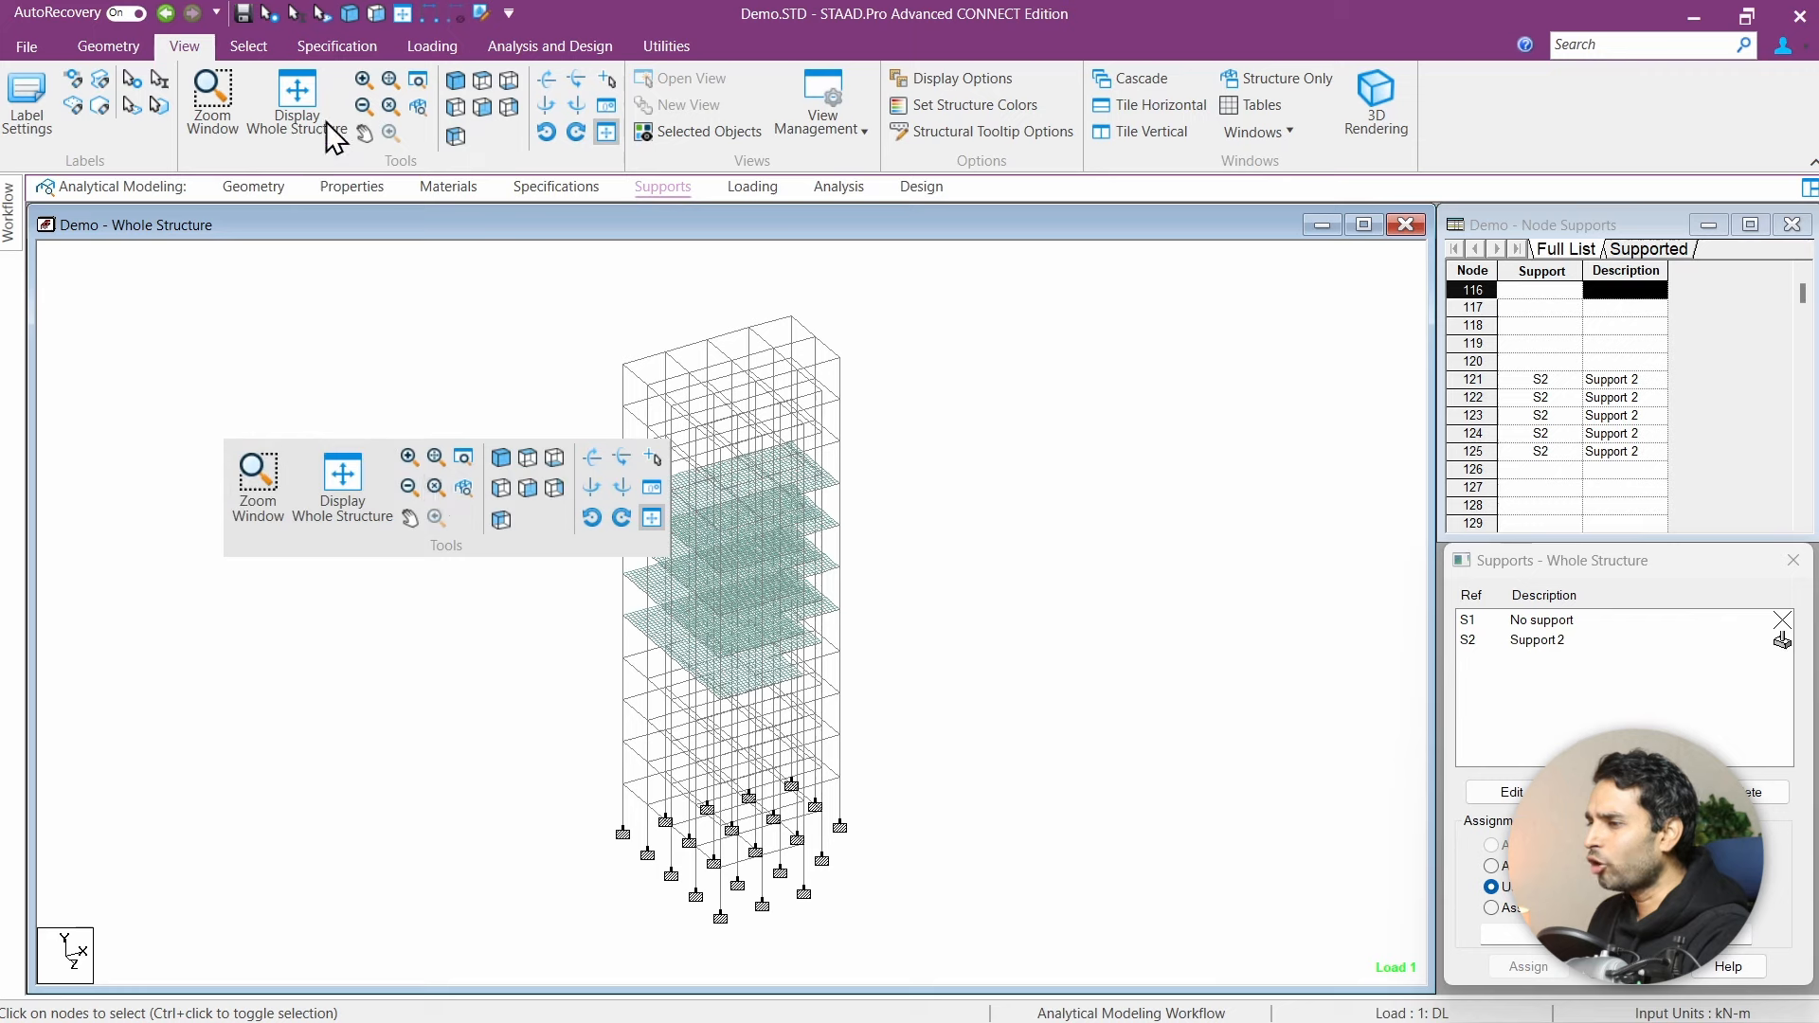
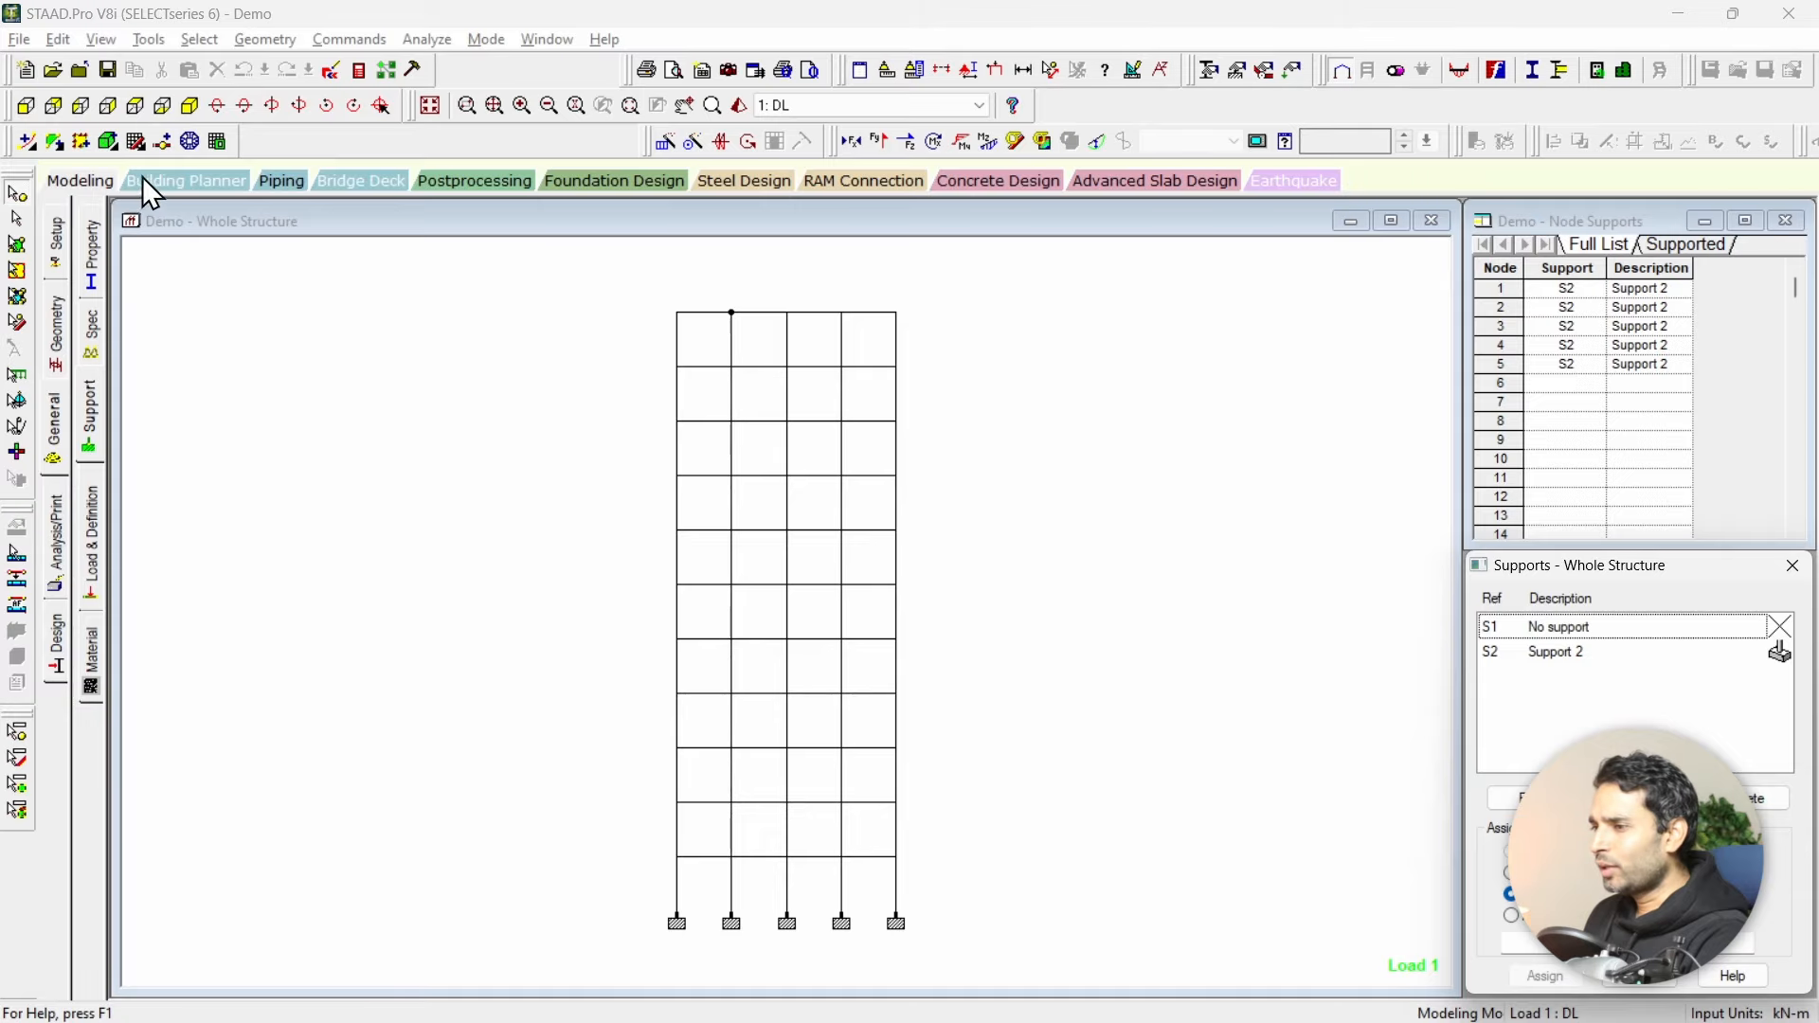
Step: In STAAD.Pro V8i, show the model isometrically and open the Load & Definition page with Definitions and Load Cases Details expanded
left_click(190, 107)
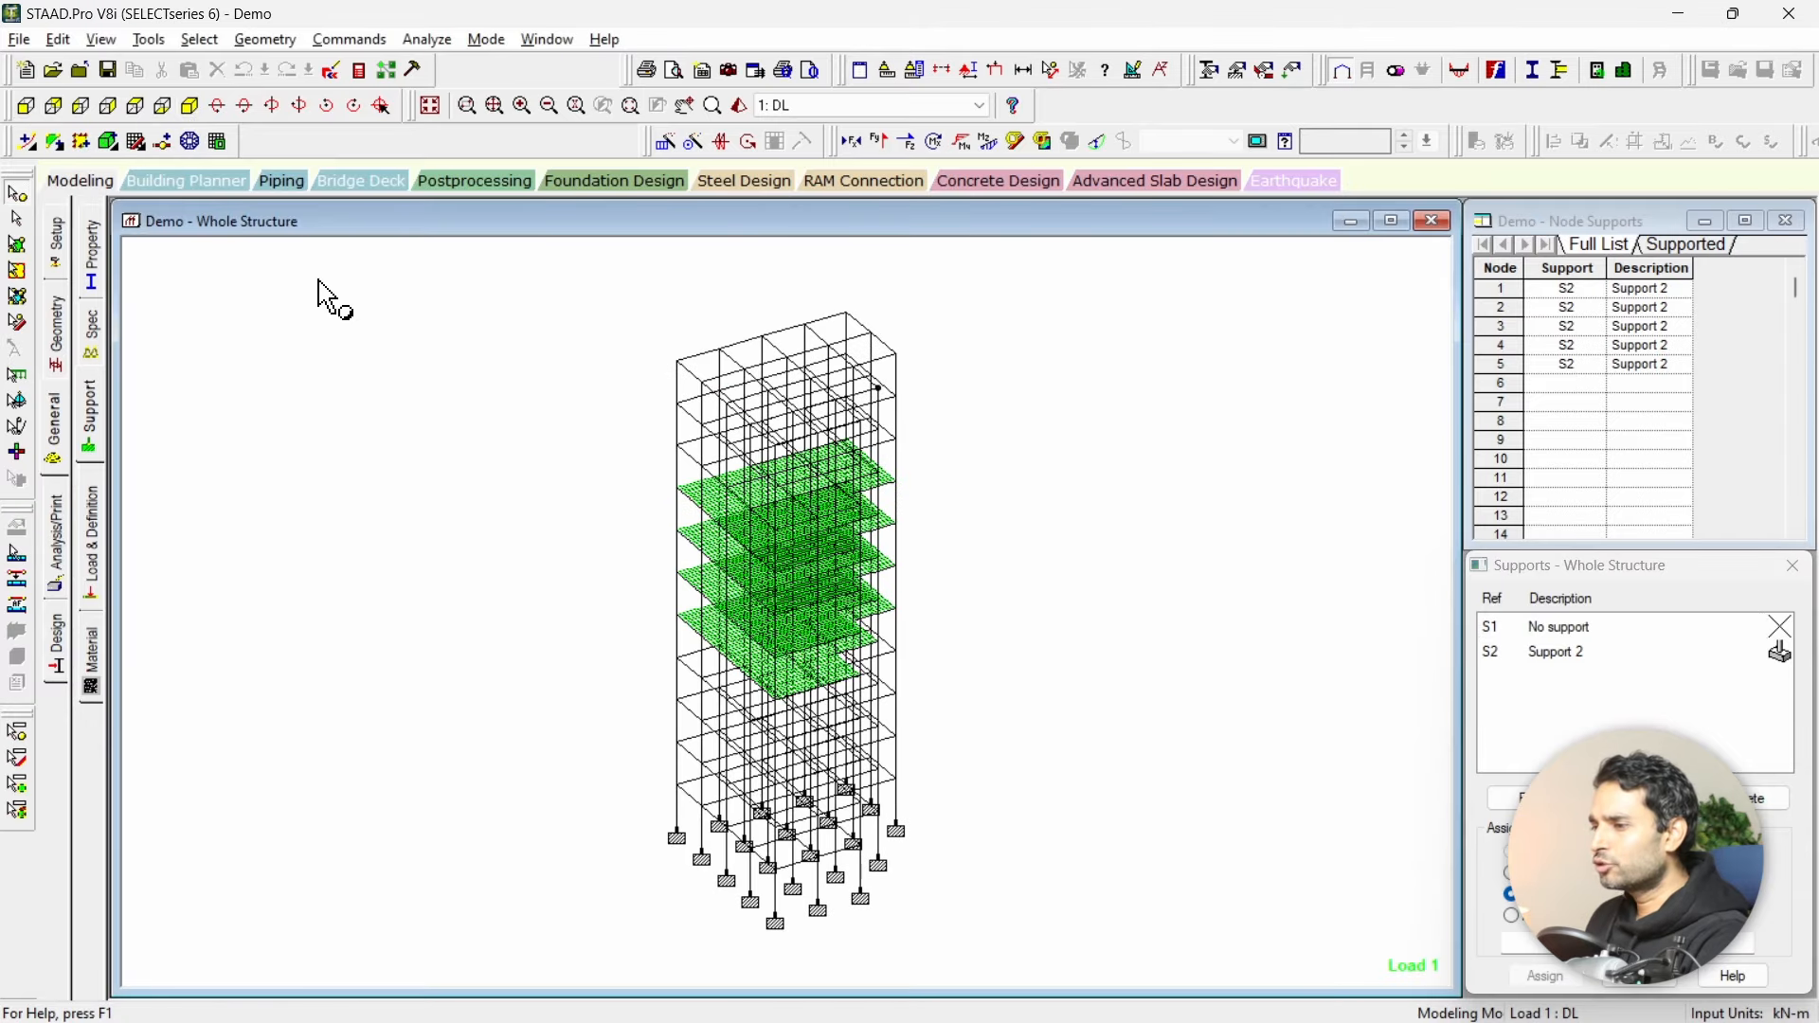
left_click(76, 460)
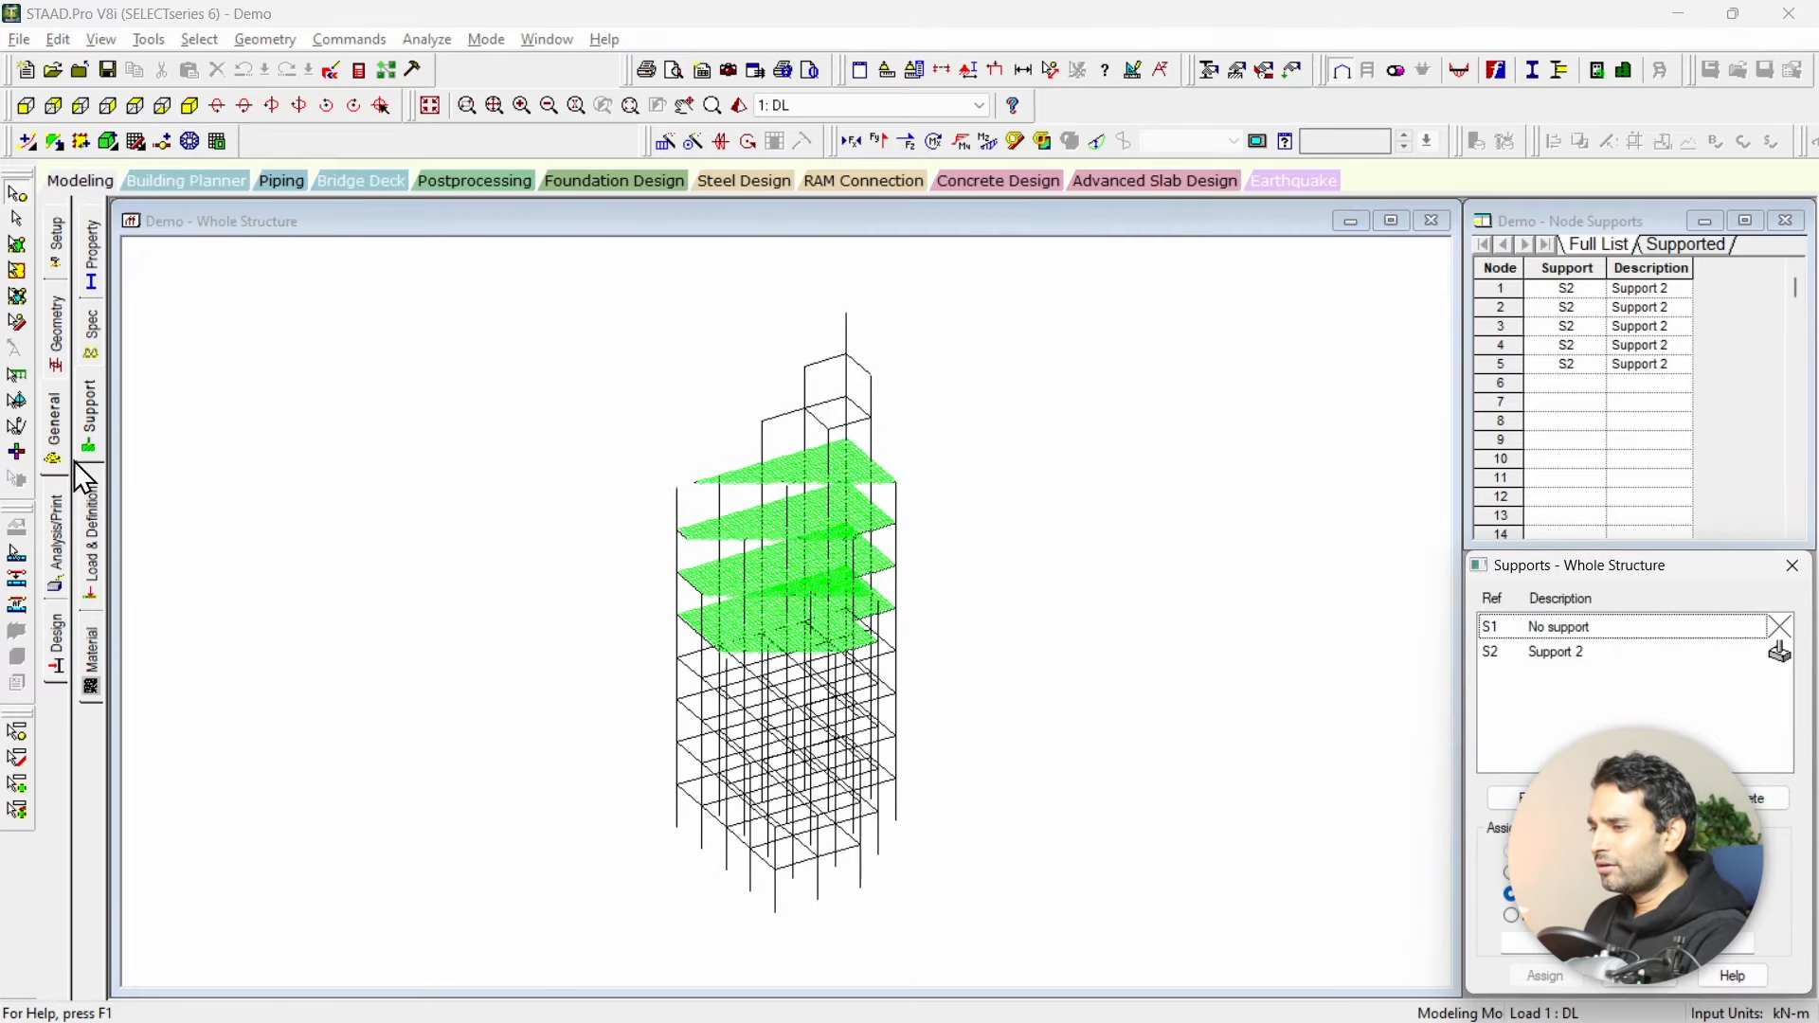
left_click(92, 540)
left_click(1442, 244)
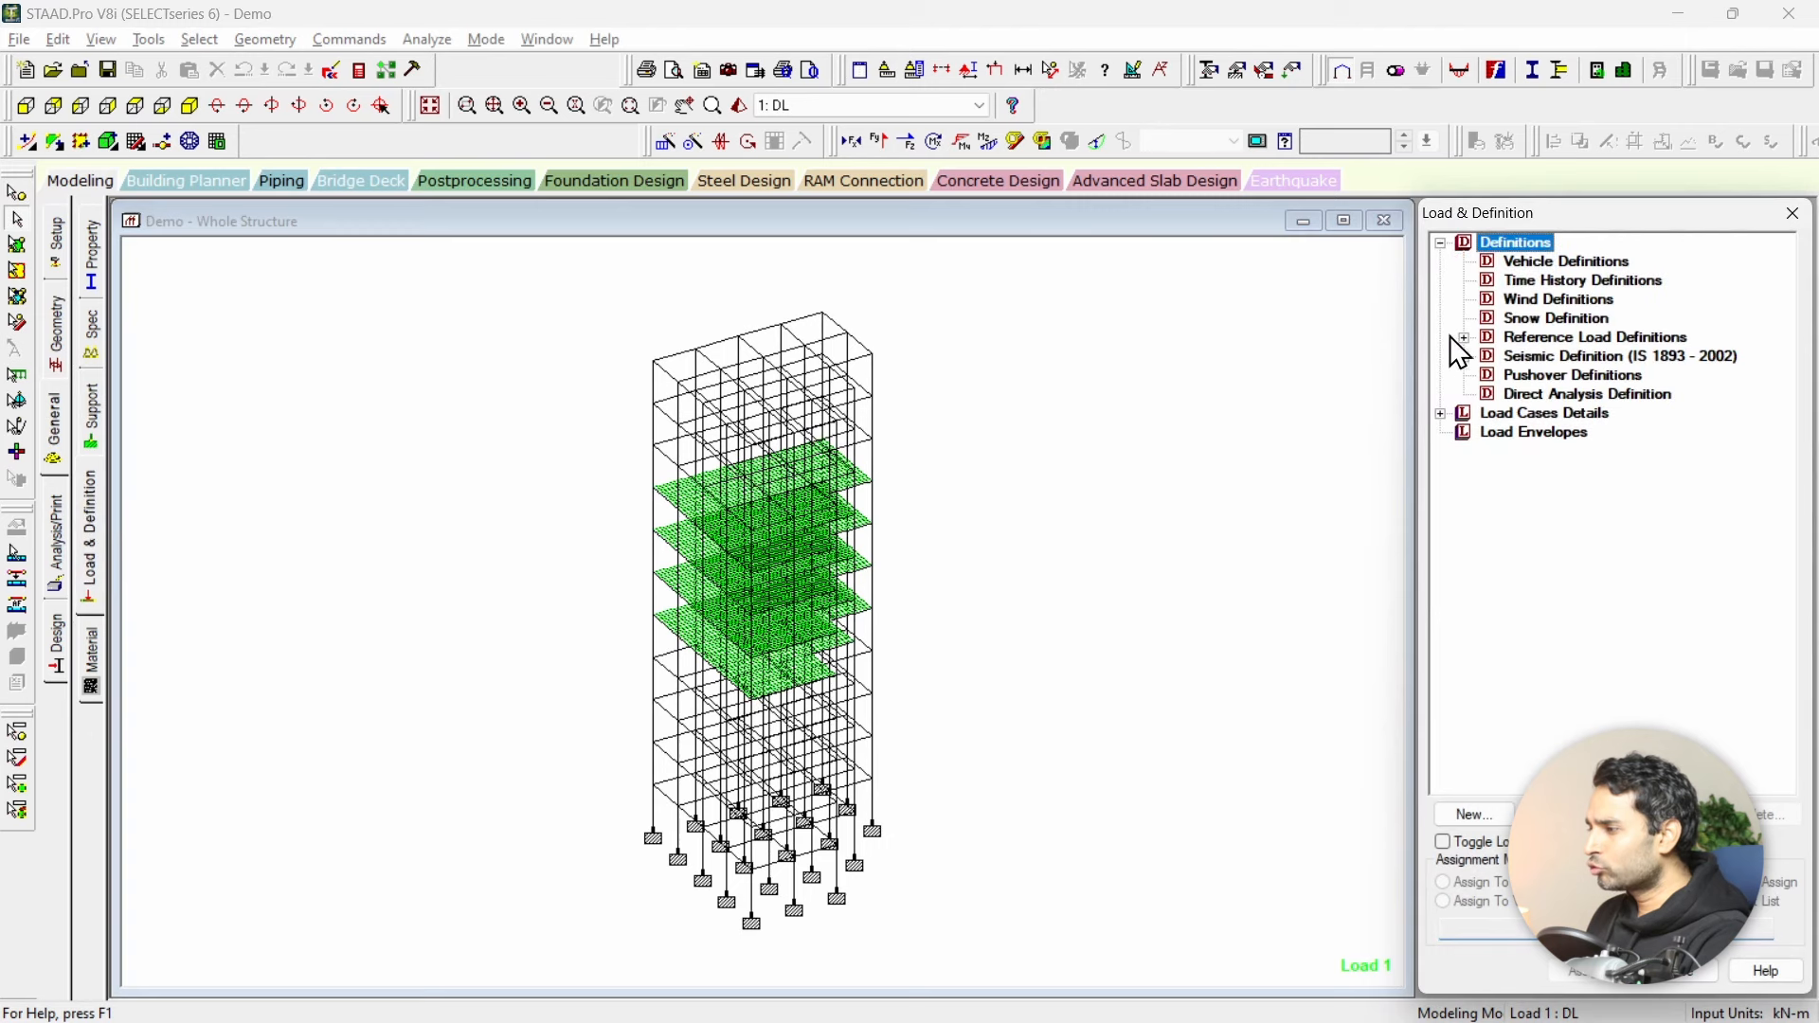
left_click(1440, 414)
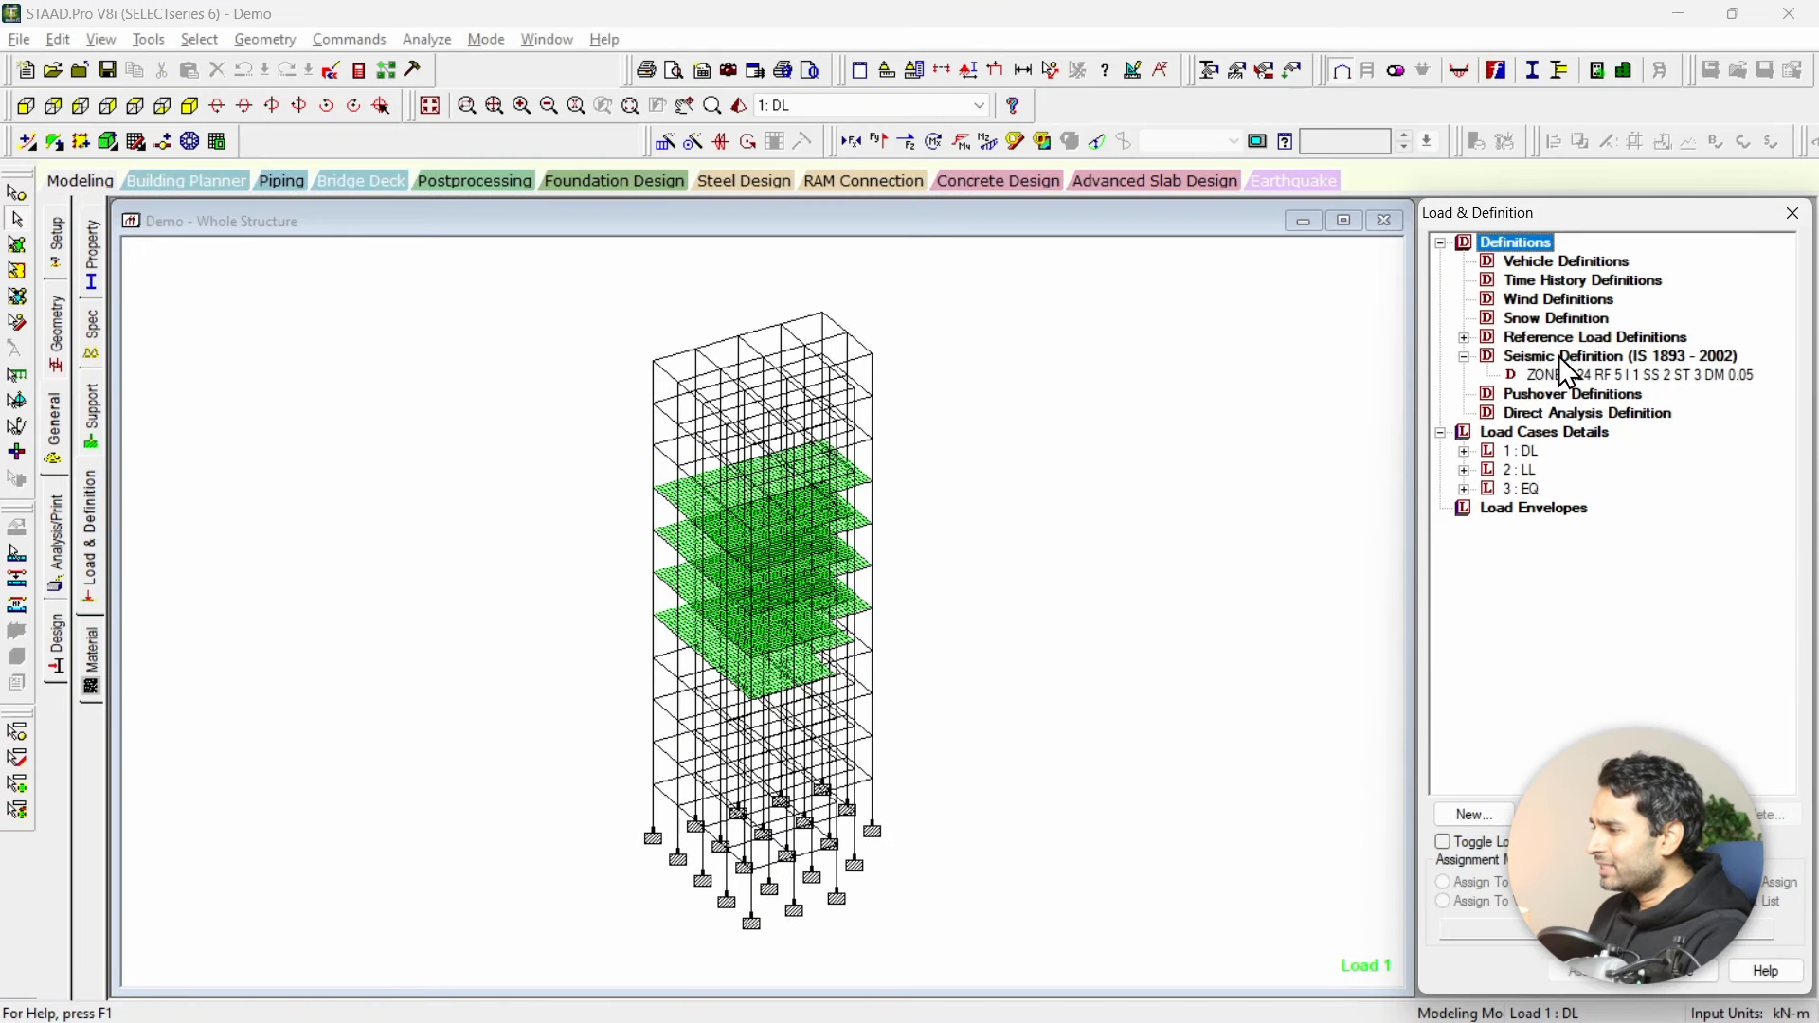
Step: Open the existing seismic definition for editing and review the available code types, keeping Indian: IS 1893 - 2002/2005
left_click(1562, 356)
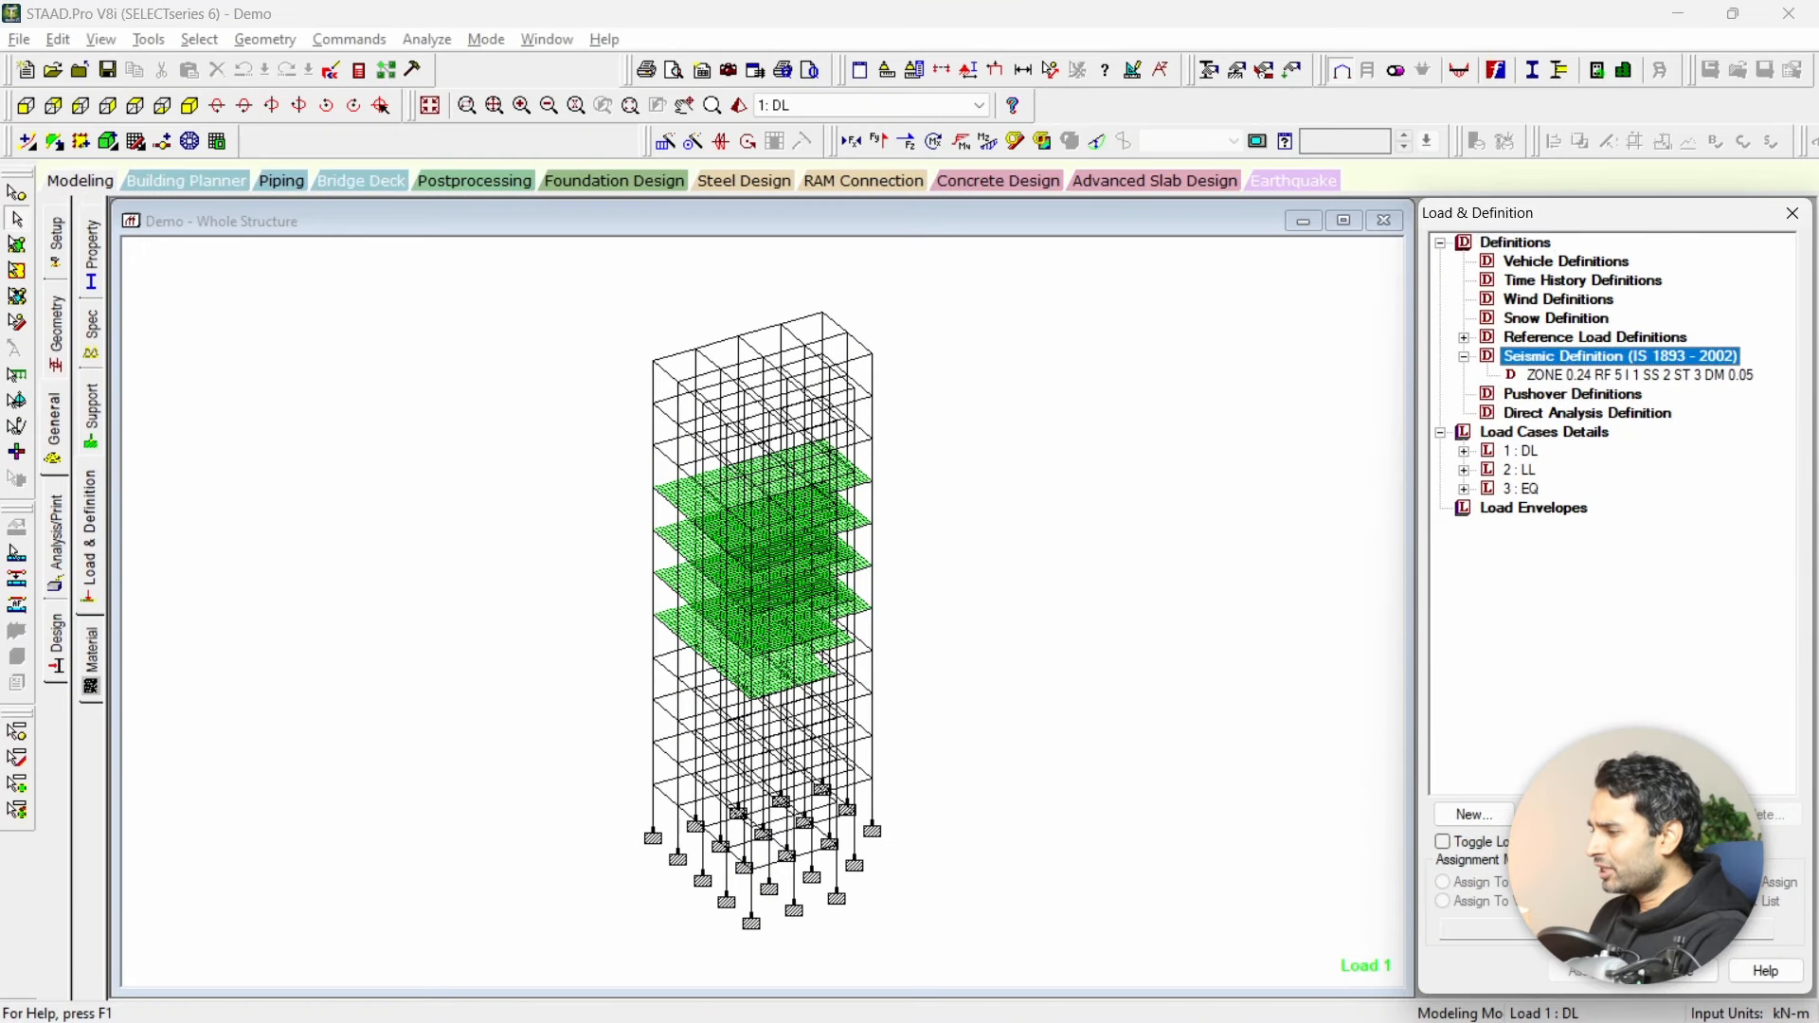
left_click(1473, 814)
left_click(1276, 298)
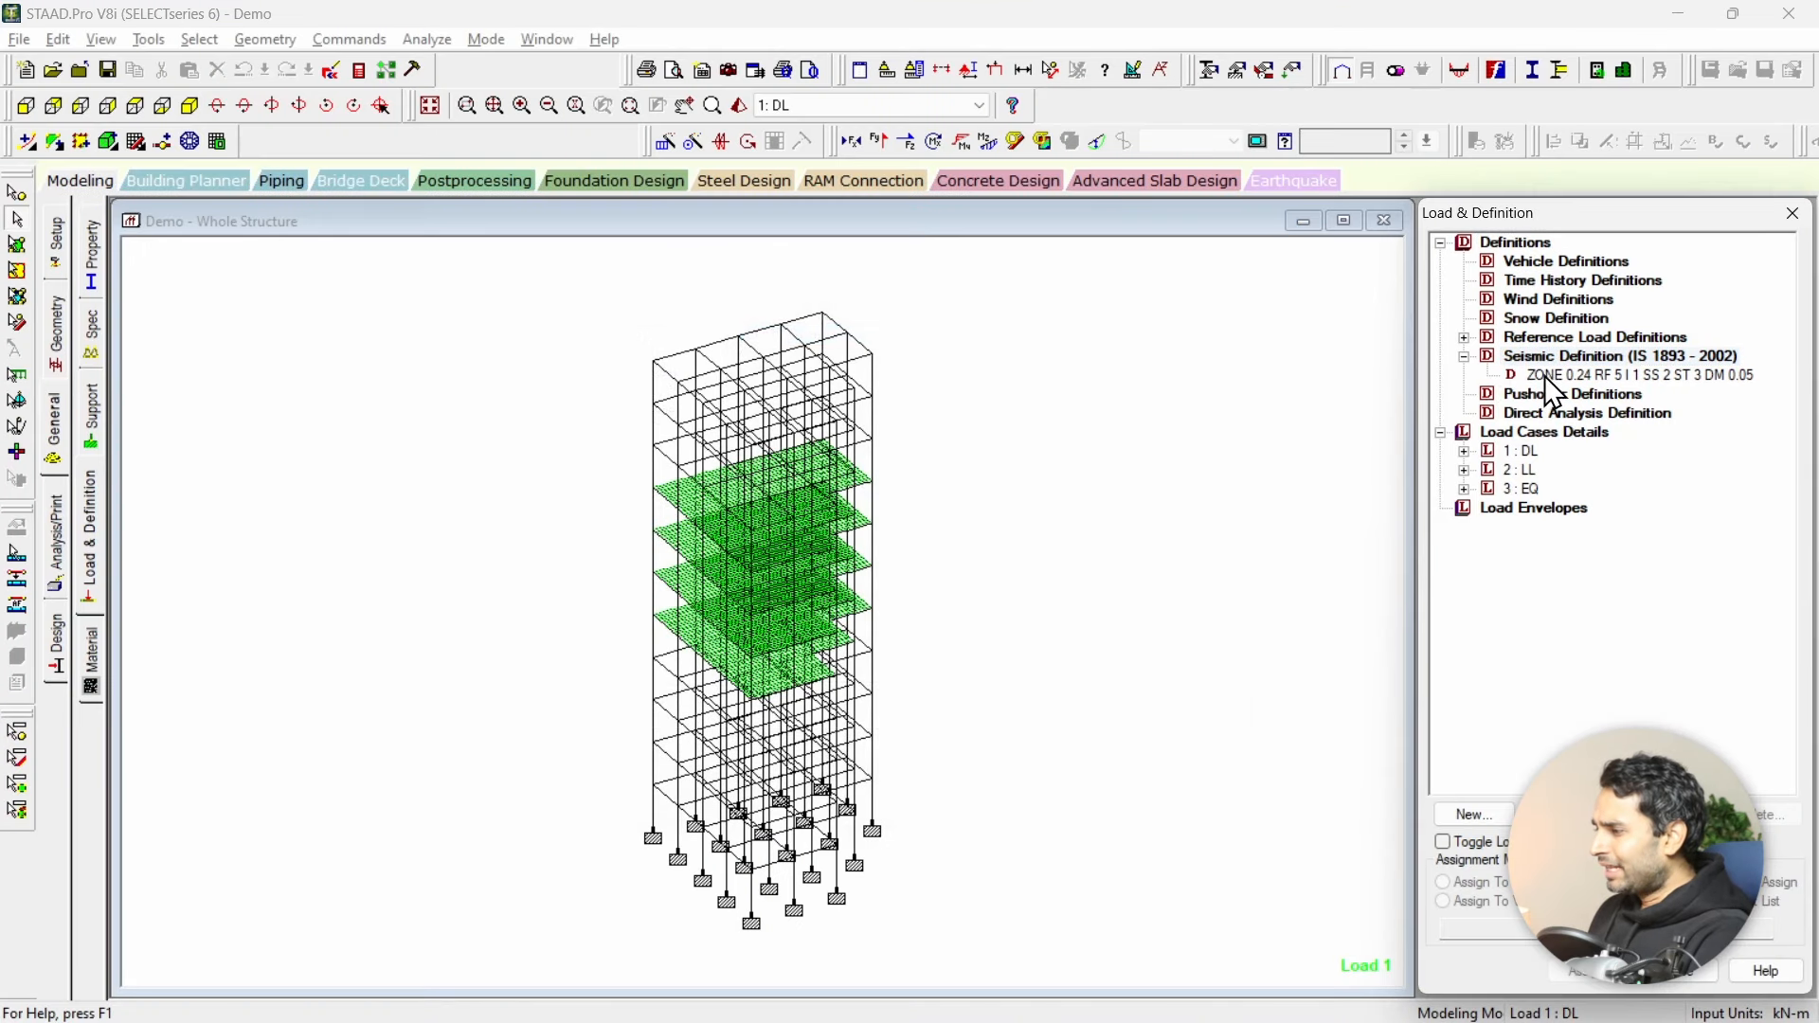
double_click(1553, 377)
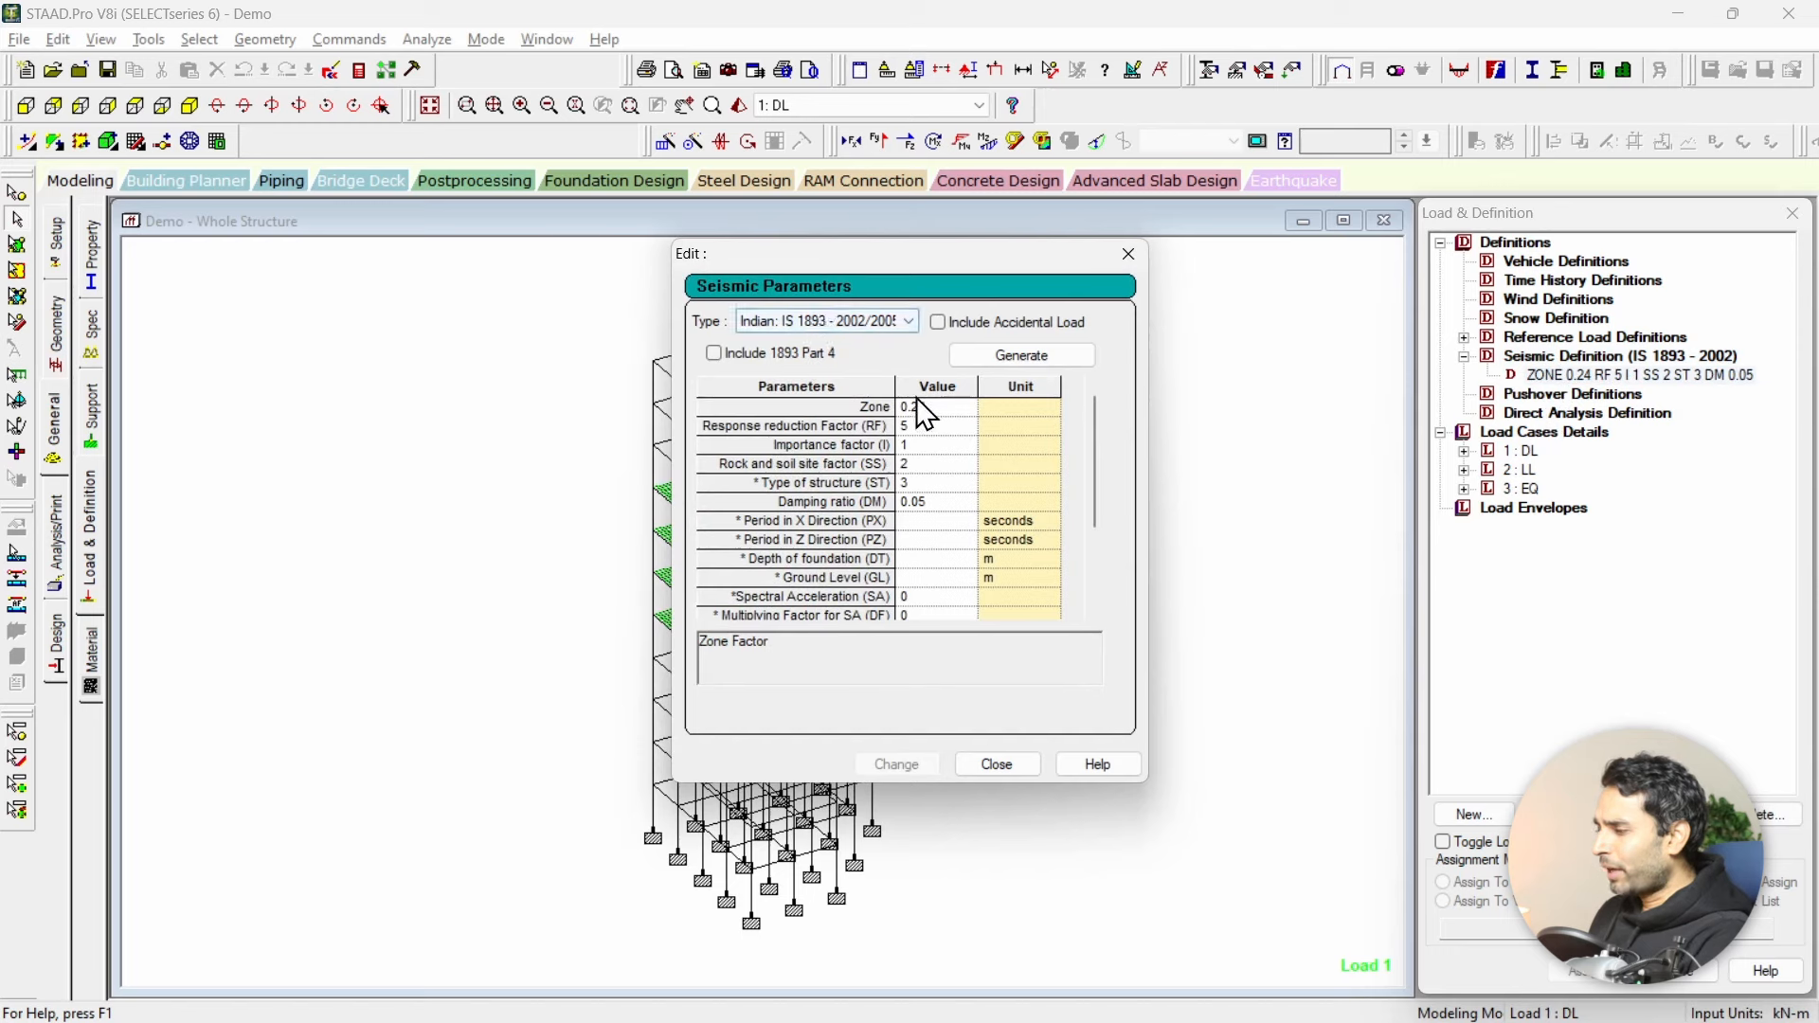
left_click(895, 324)
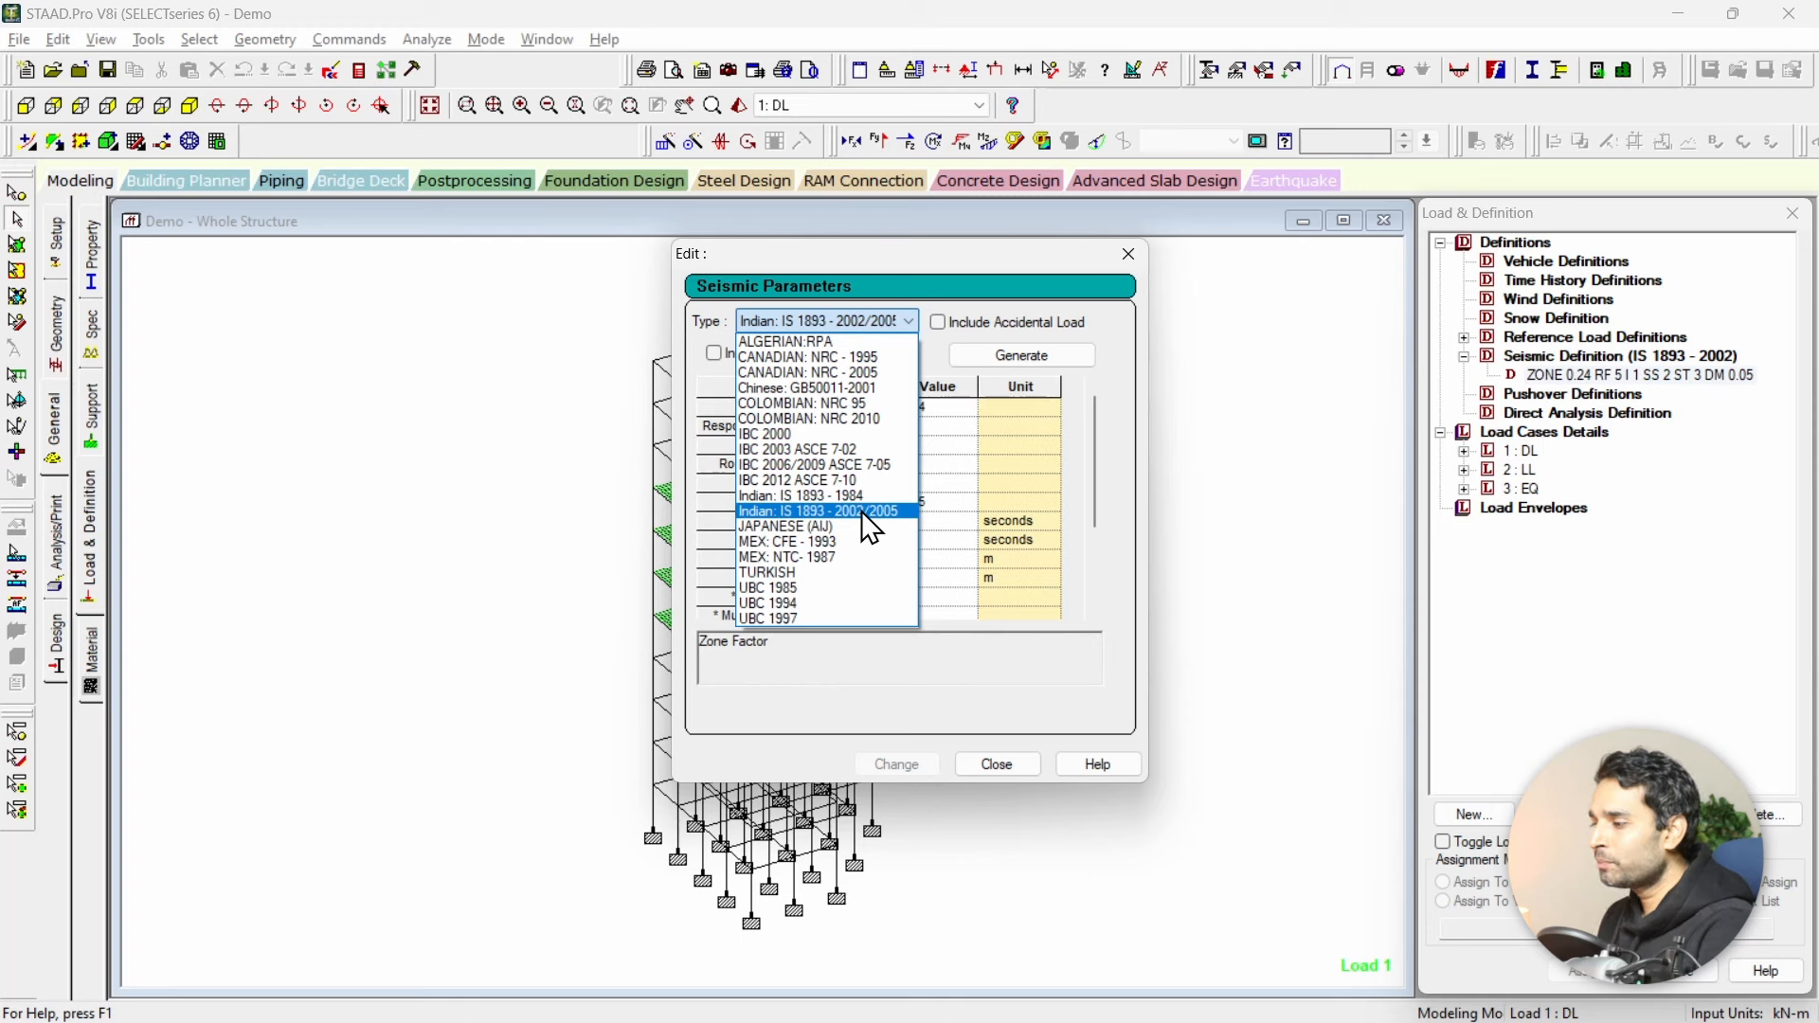
left_click(861, 510)
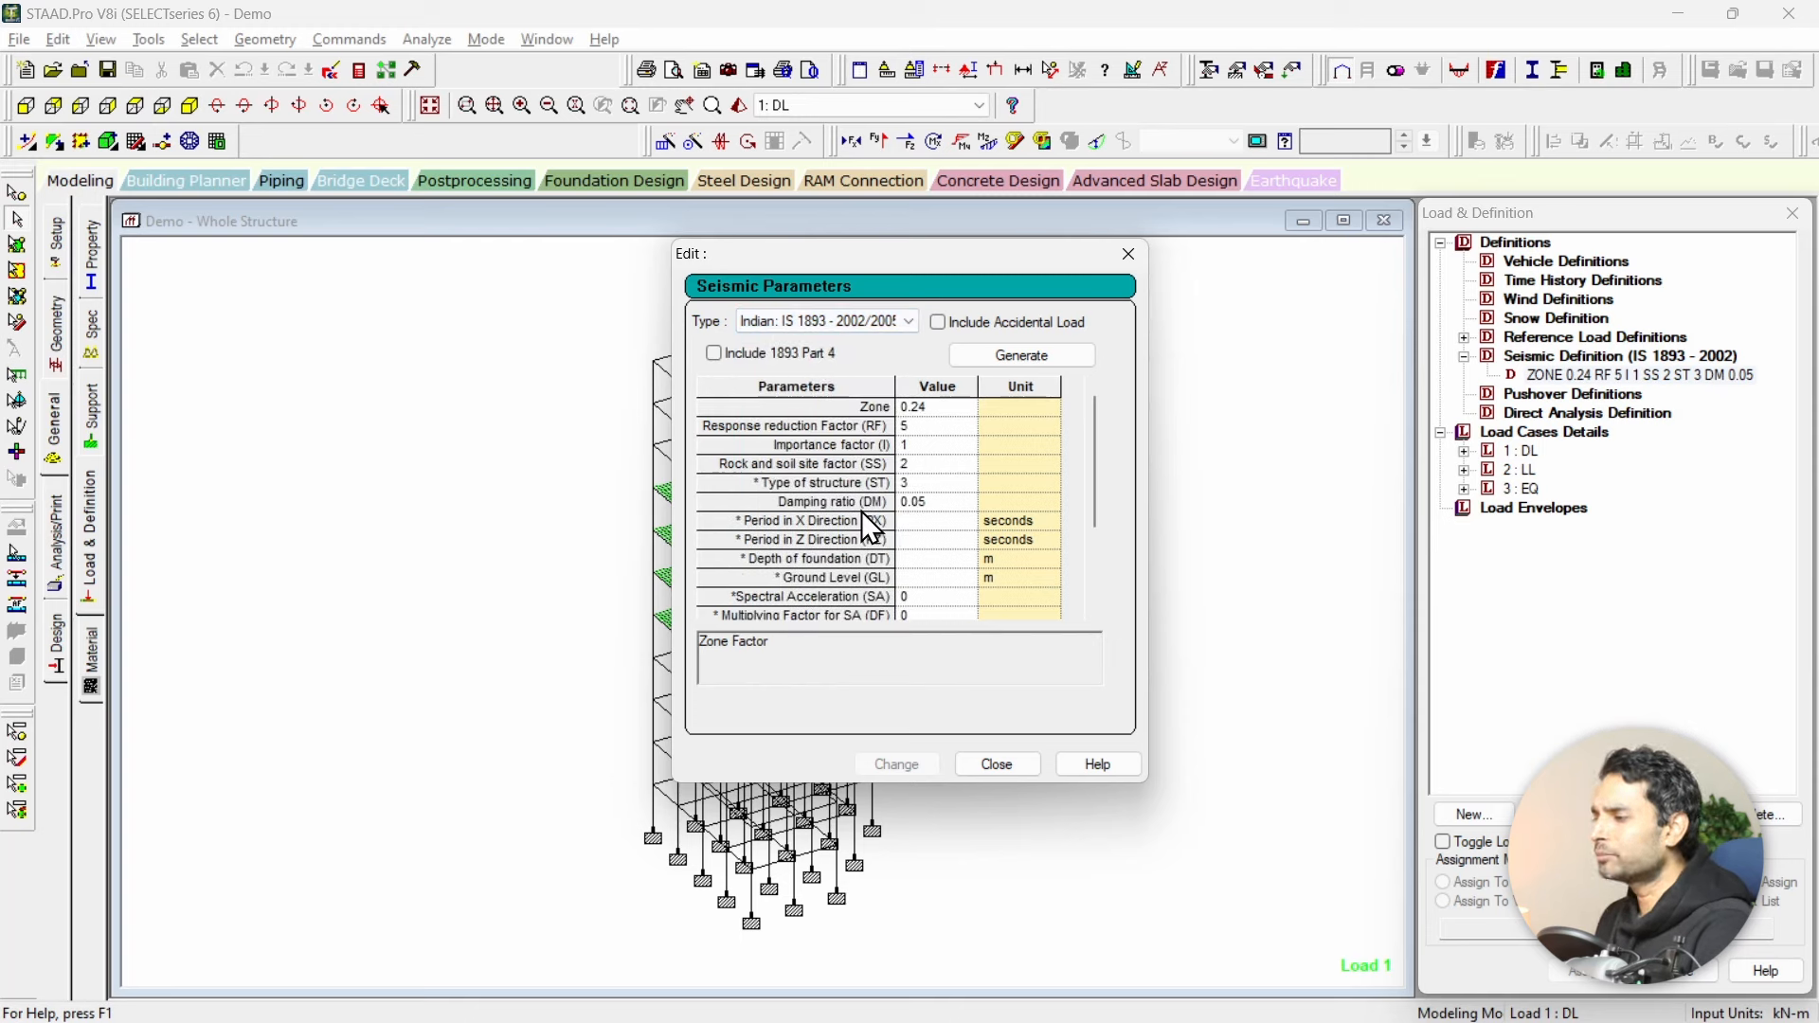
Step: Open the IS:1893-2002 parameter generator, reposition its dialog over the model, and review the zone factor choices and full city list
left_click(1050, 355)
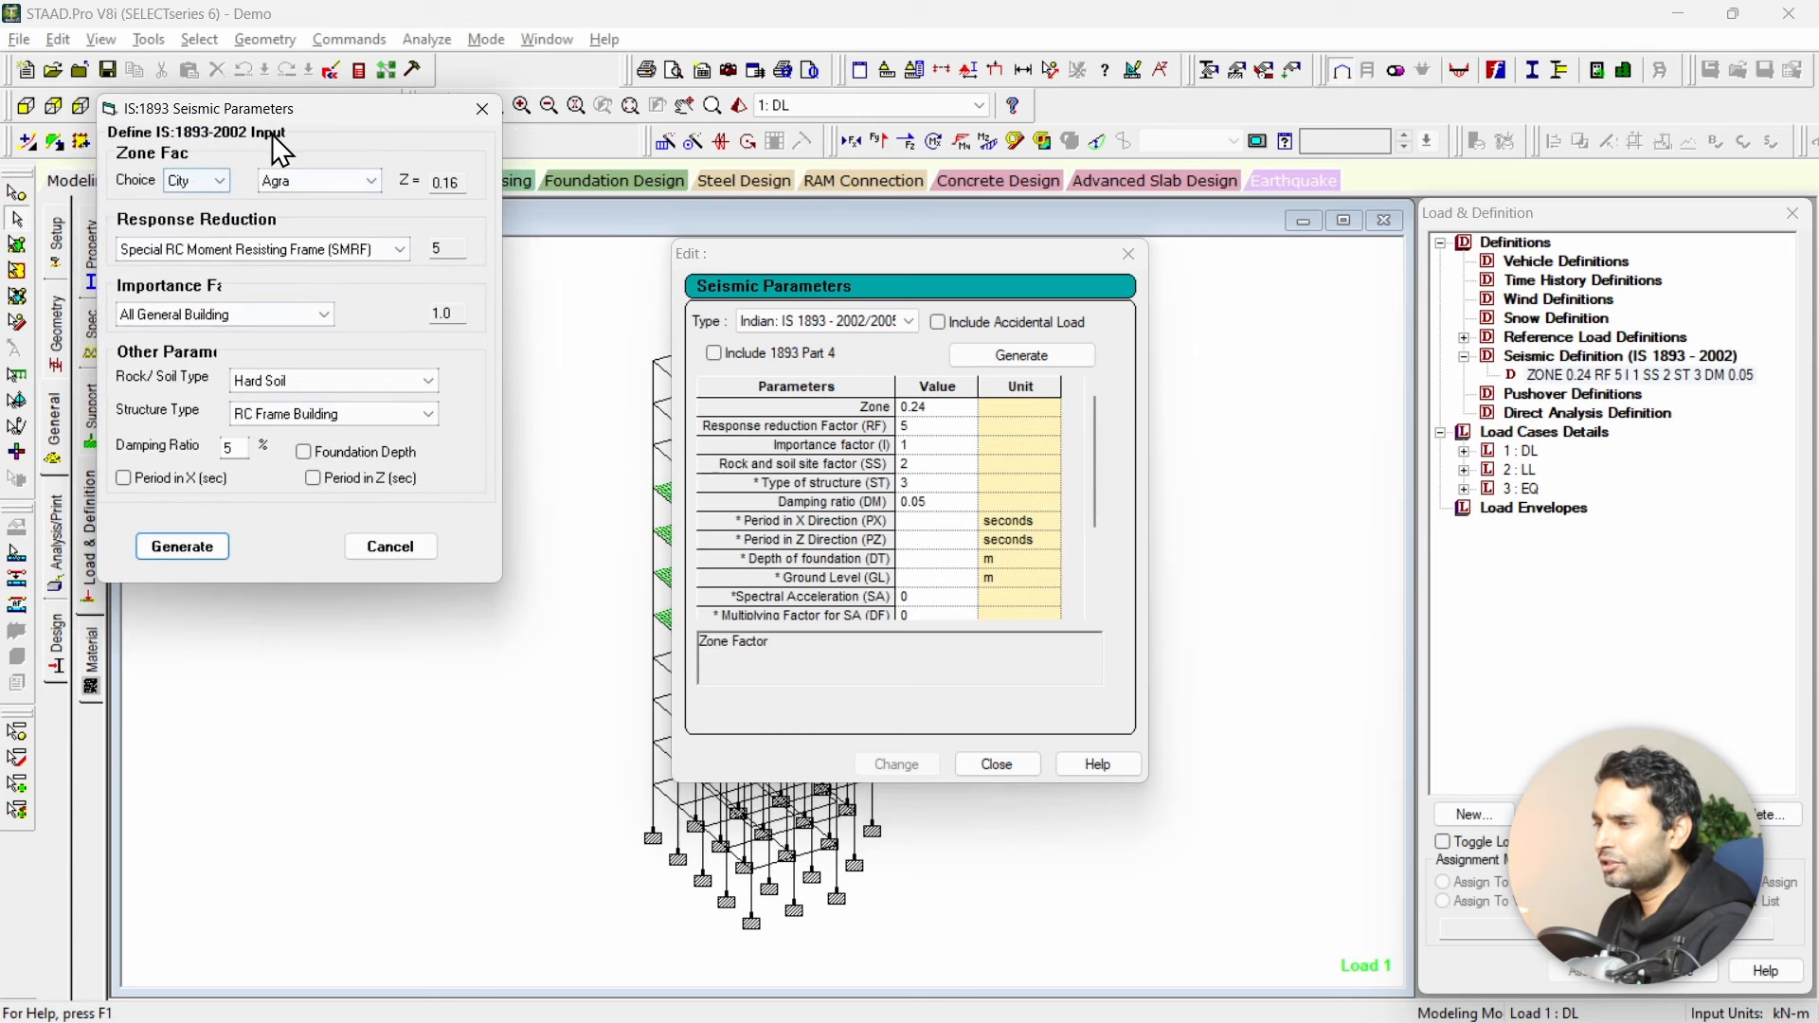
left_click_drag(277, 107, 554, 266)
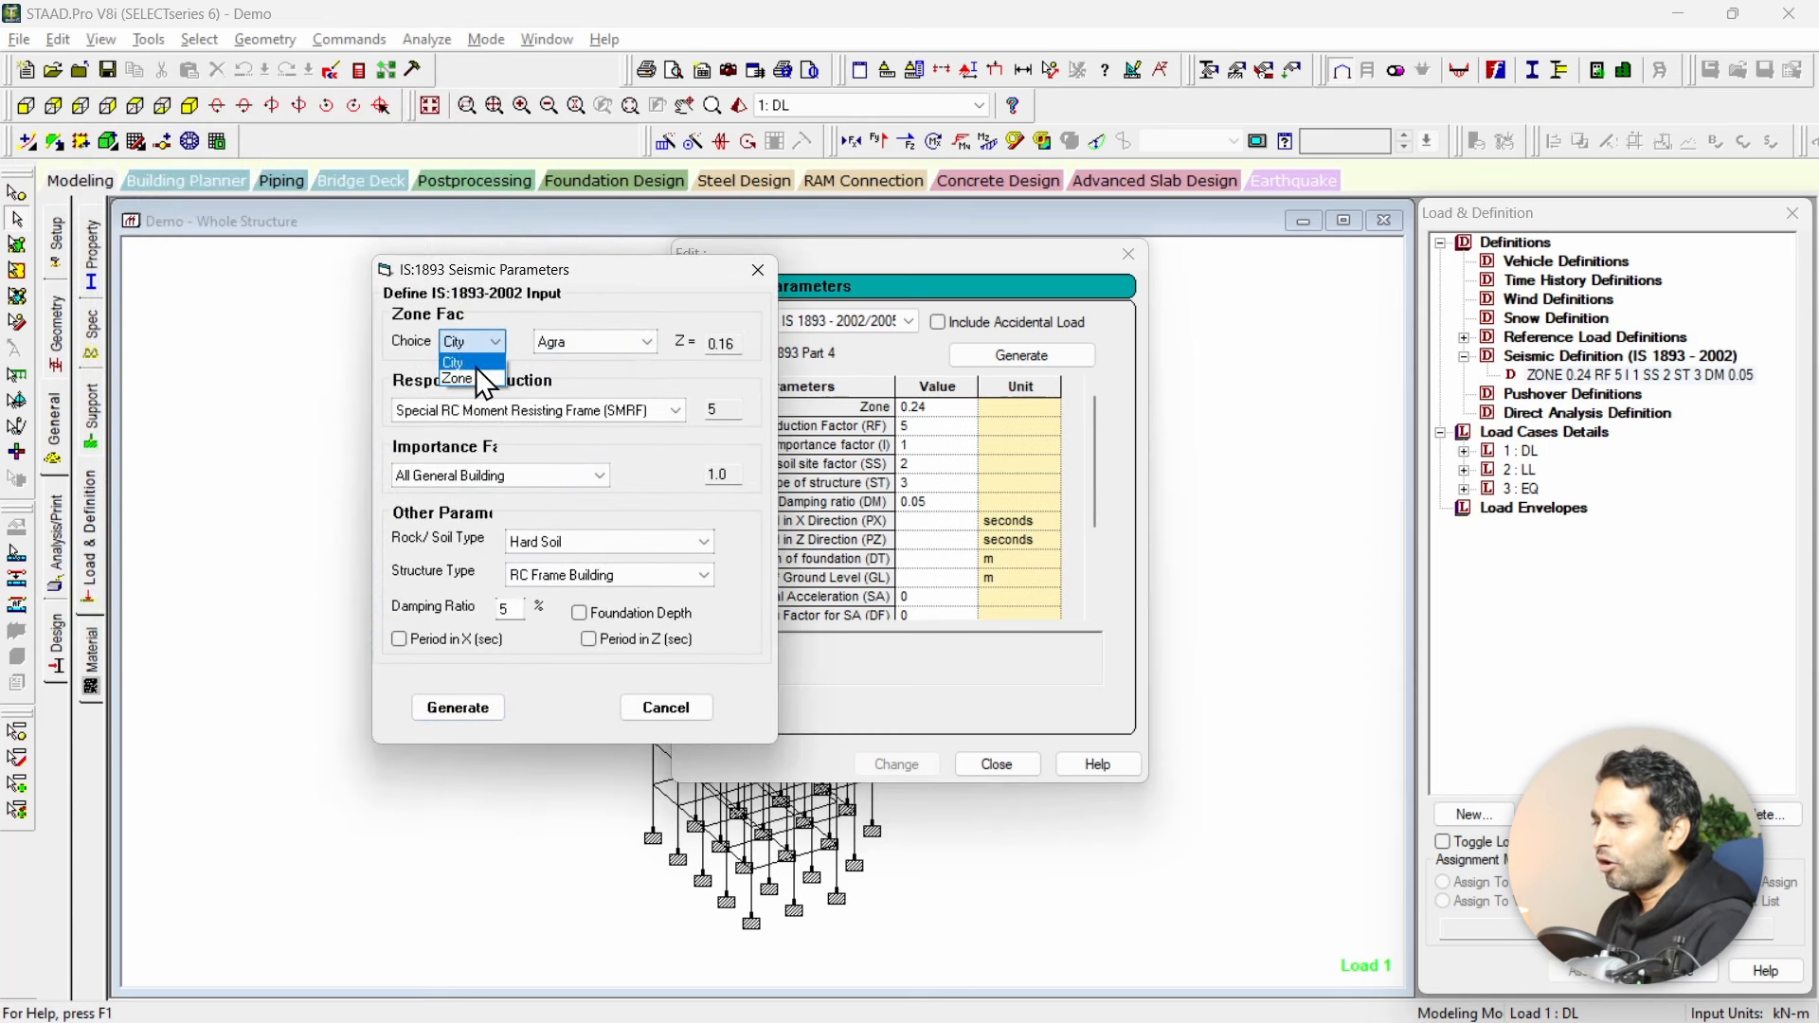
left_click(606, 340)
left_click(632, 336)
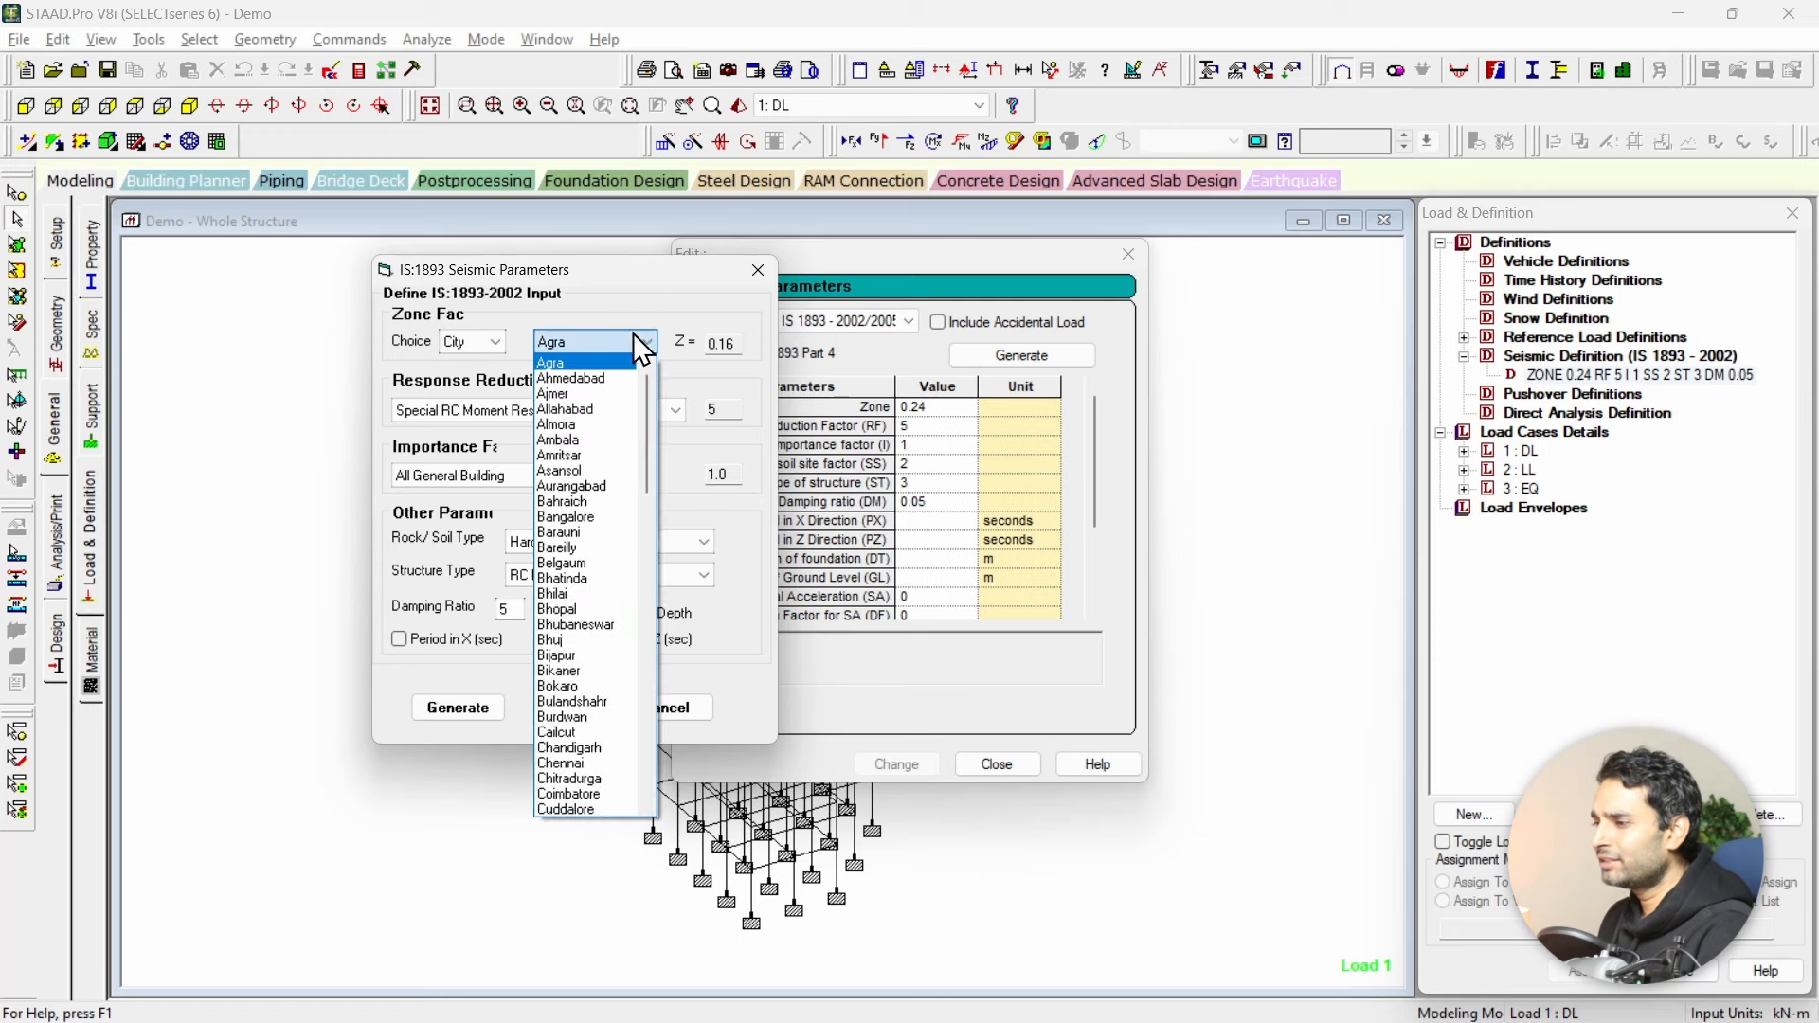
scroll(612, 616, "down", 10)
scroll(616, 653, "down", 13)
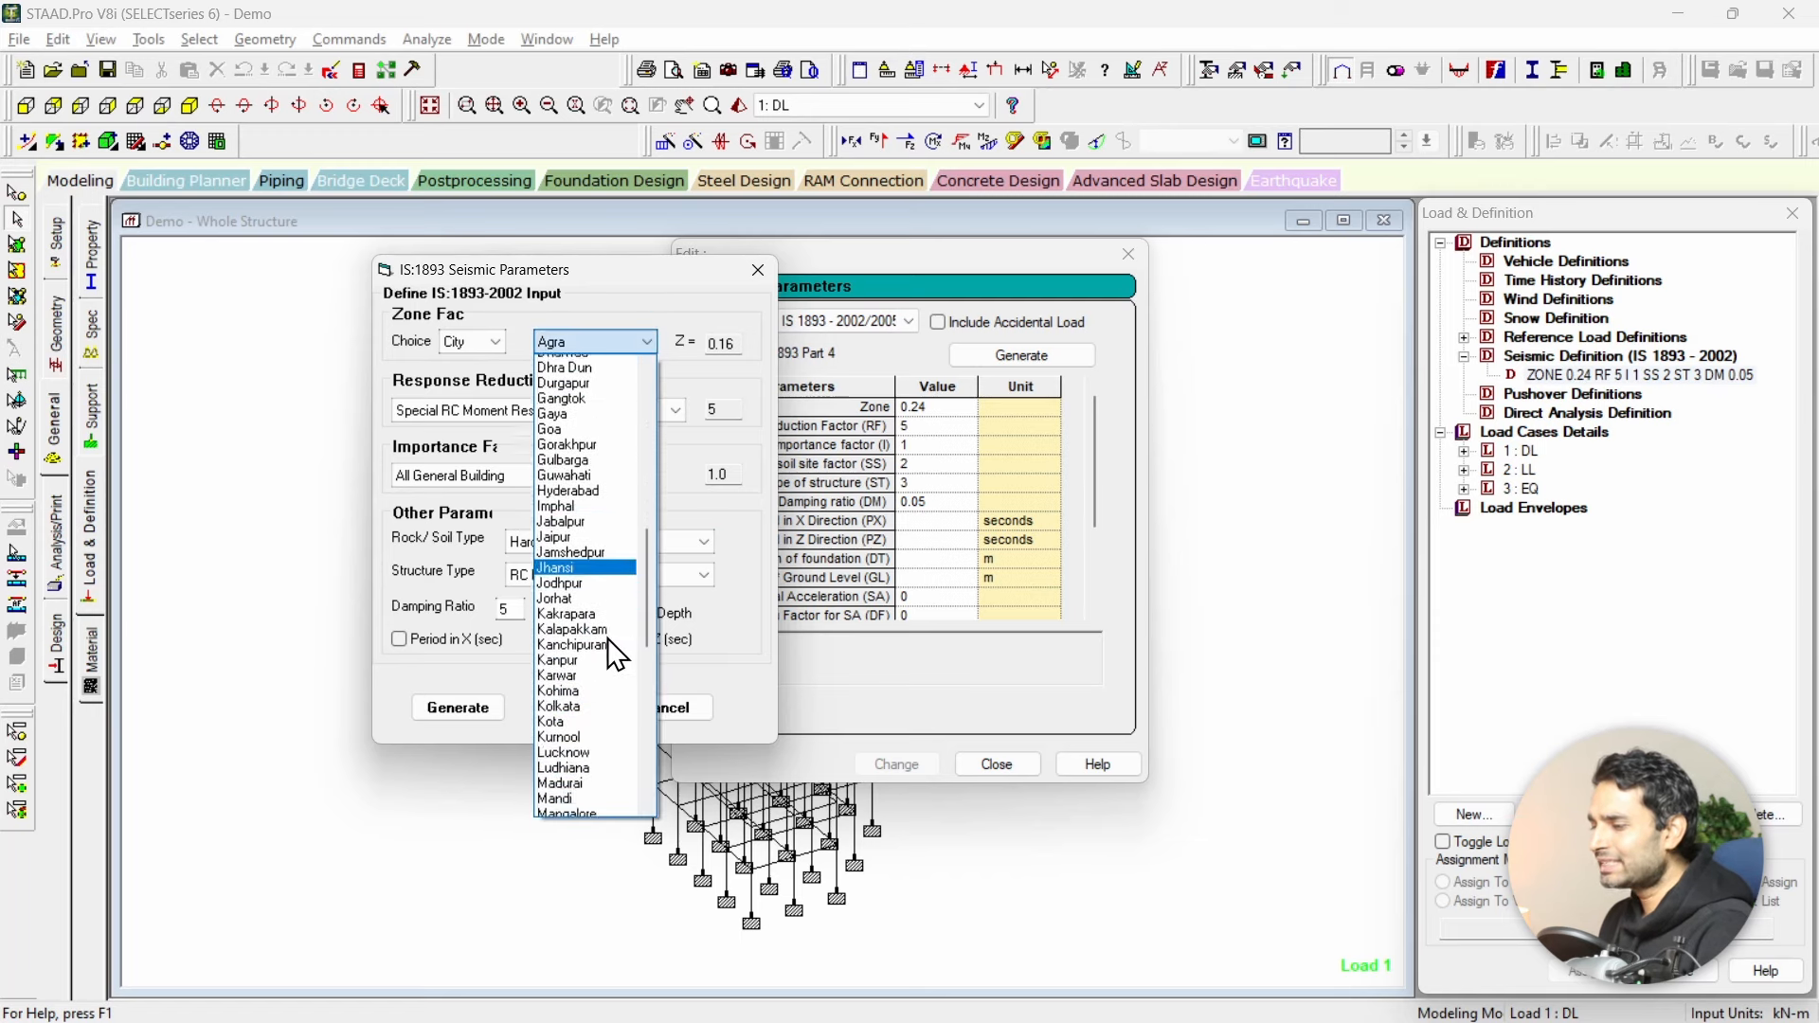
scroll(610, 639, "down", 5)
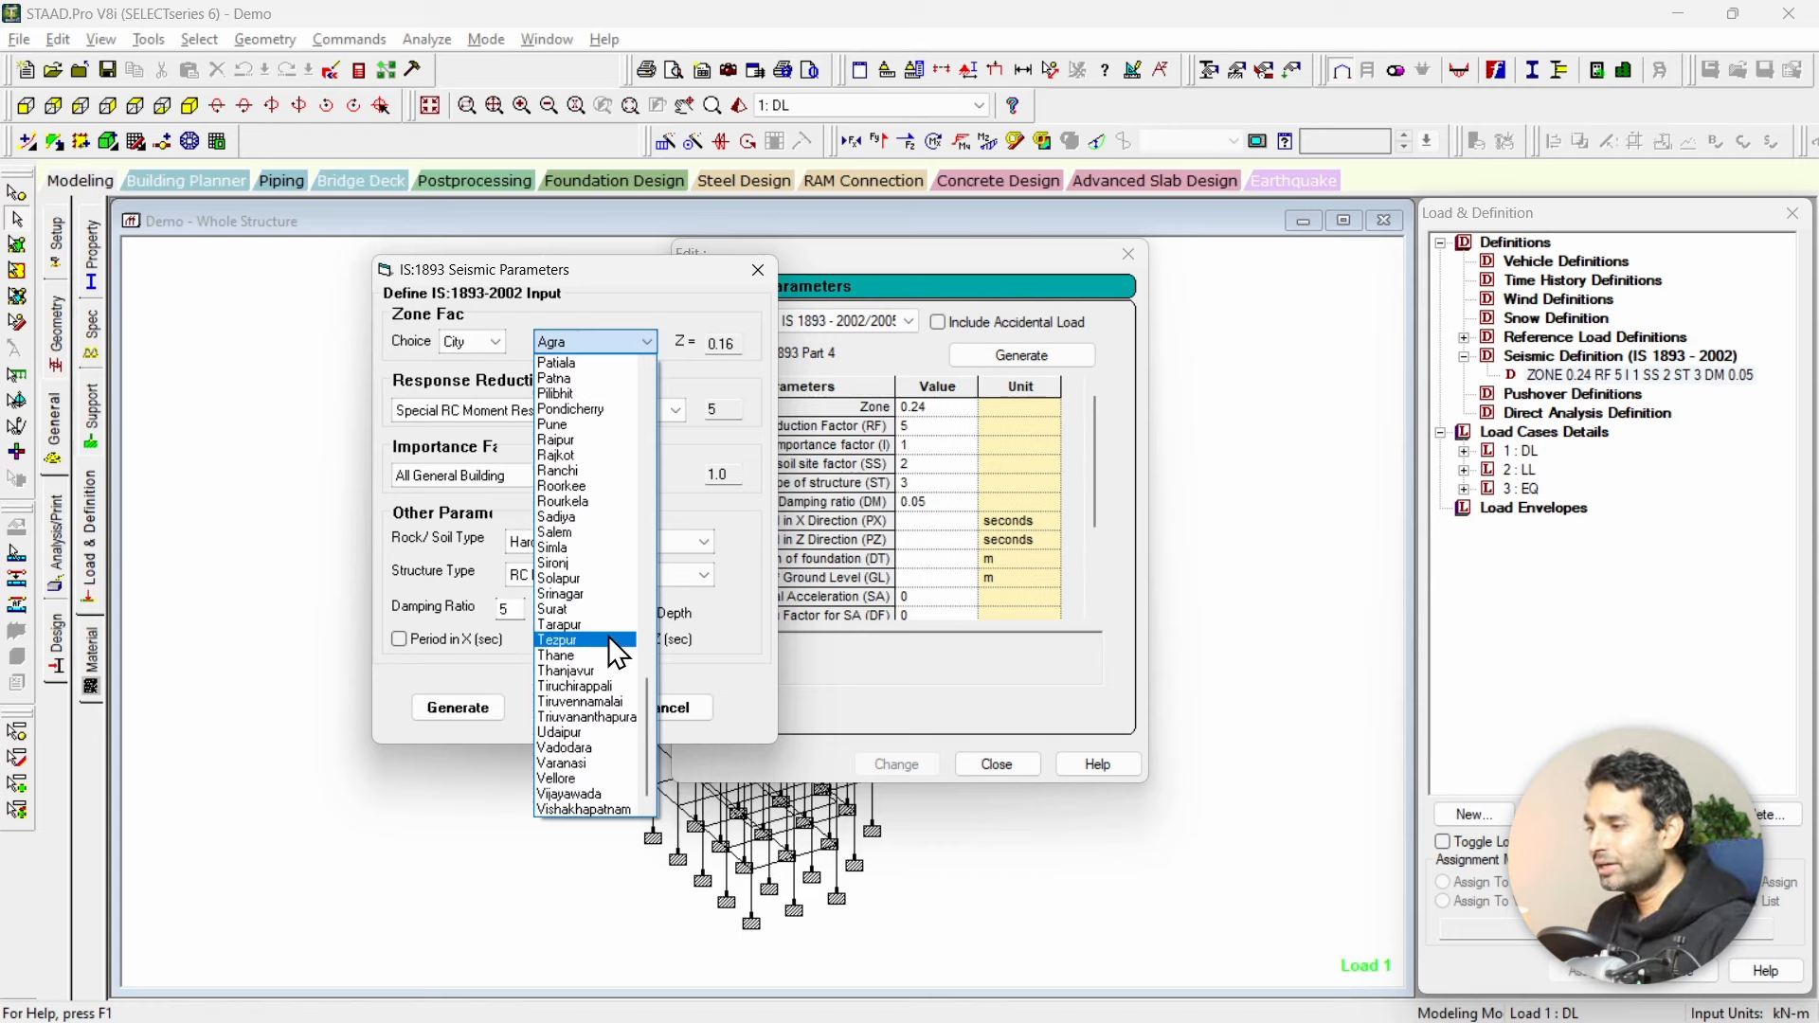
left_click(567, 293)
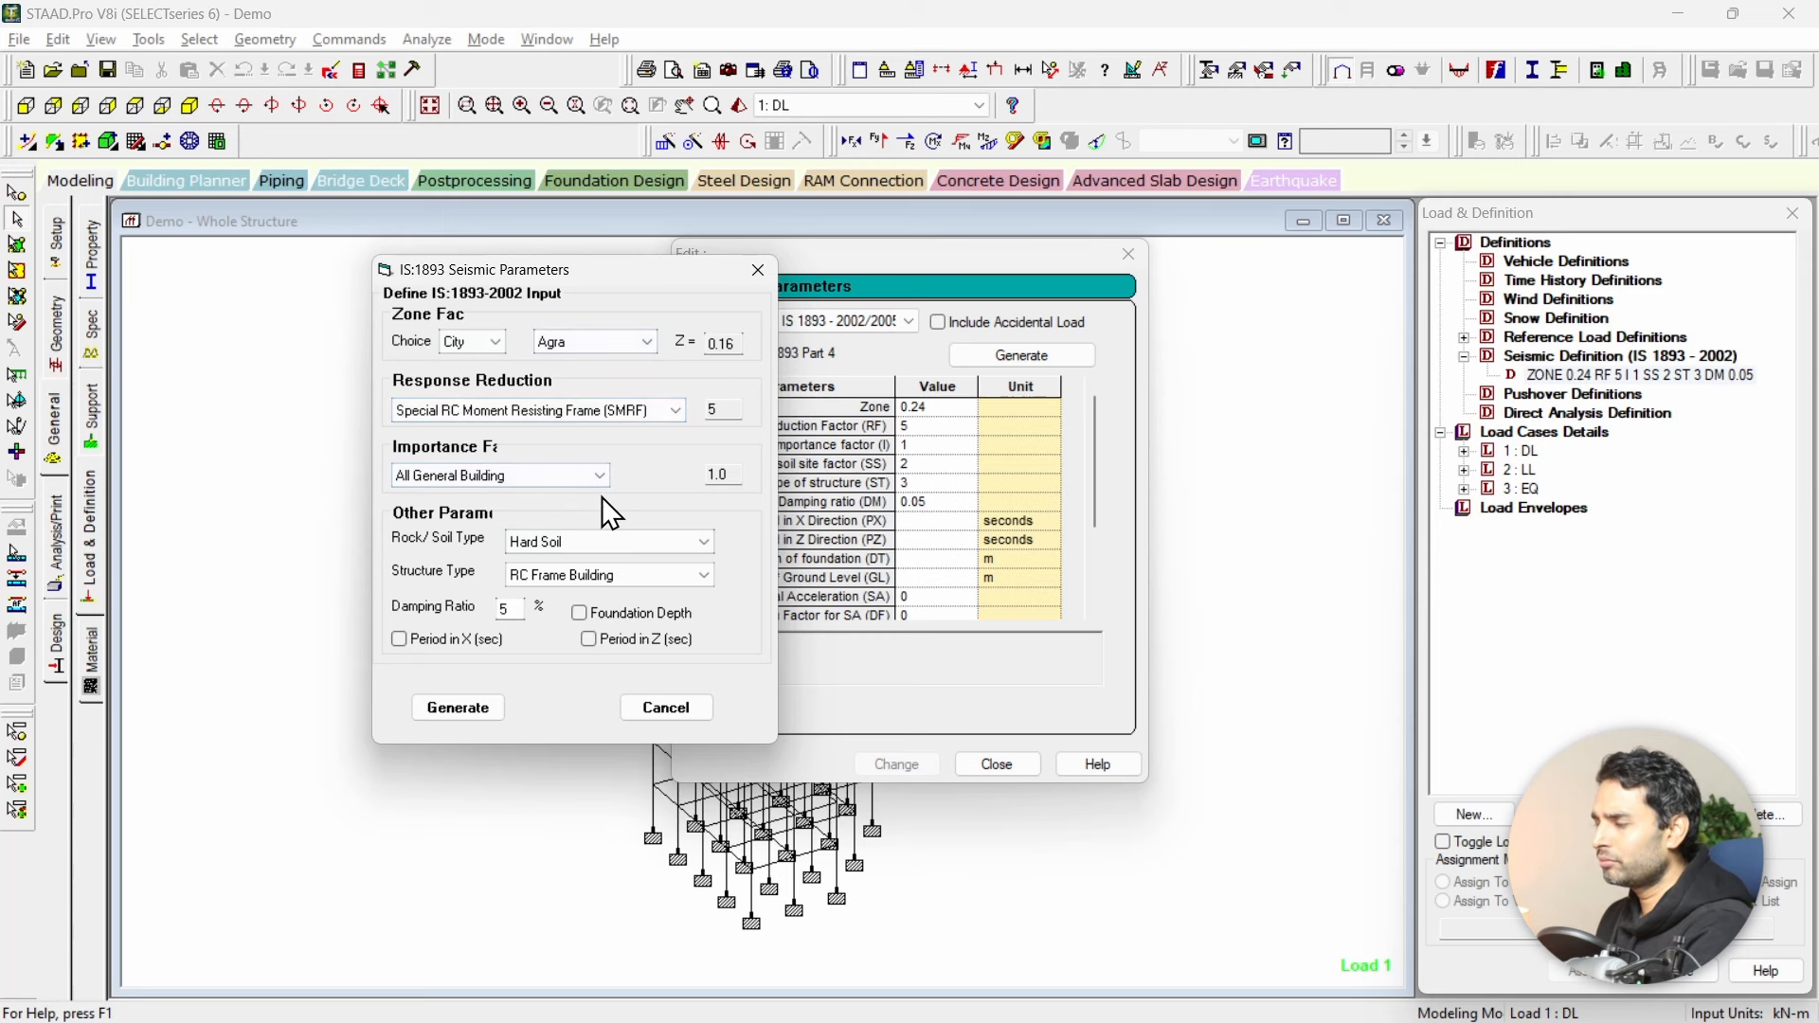
Step: Switch to STAAD.Pro CONNECT Edition and open the existing IS 1893 - 2016 seismic definition for editing
key("alt+Tab")
left_click(1464, 266)
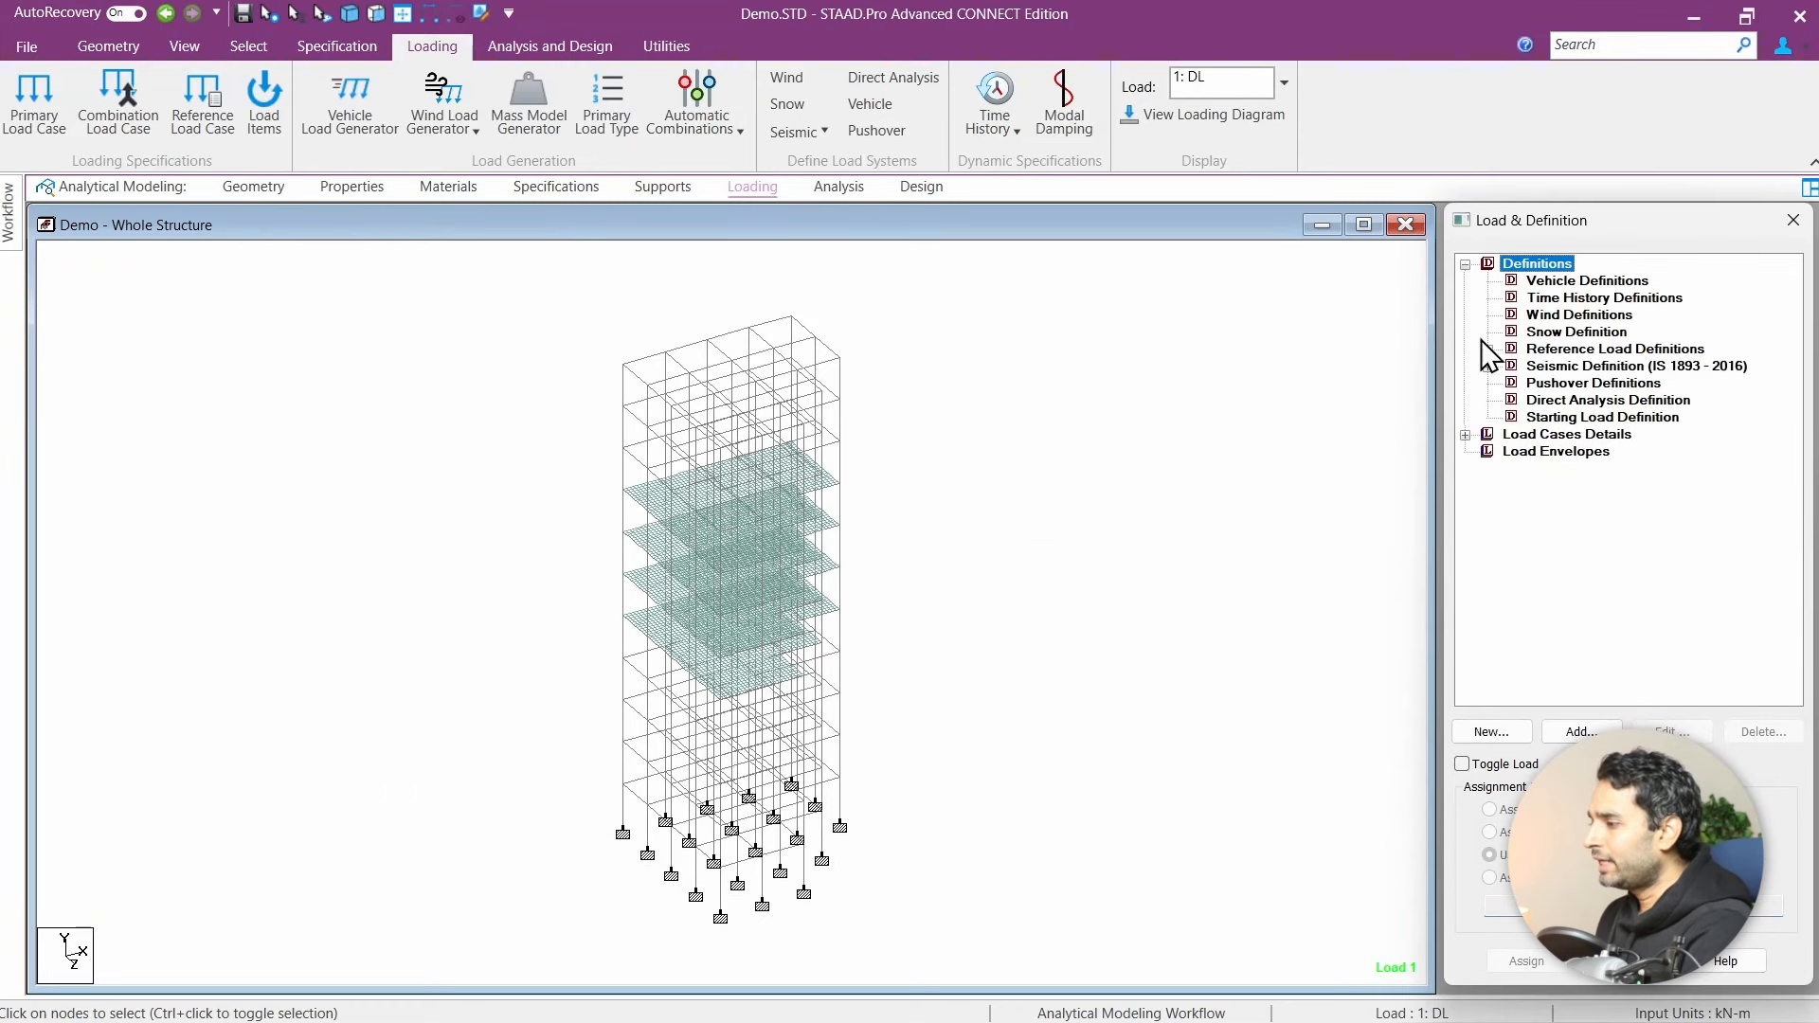
left_click(1489, 350)
left_click(1489, 349)
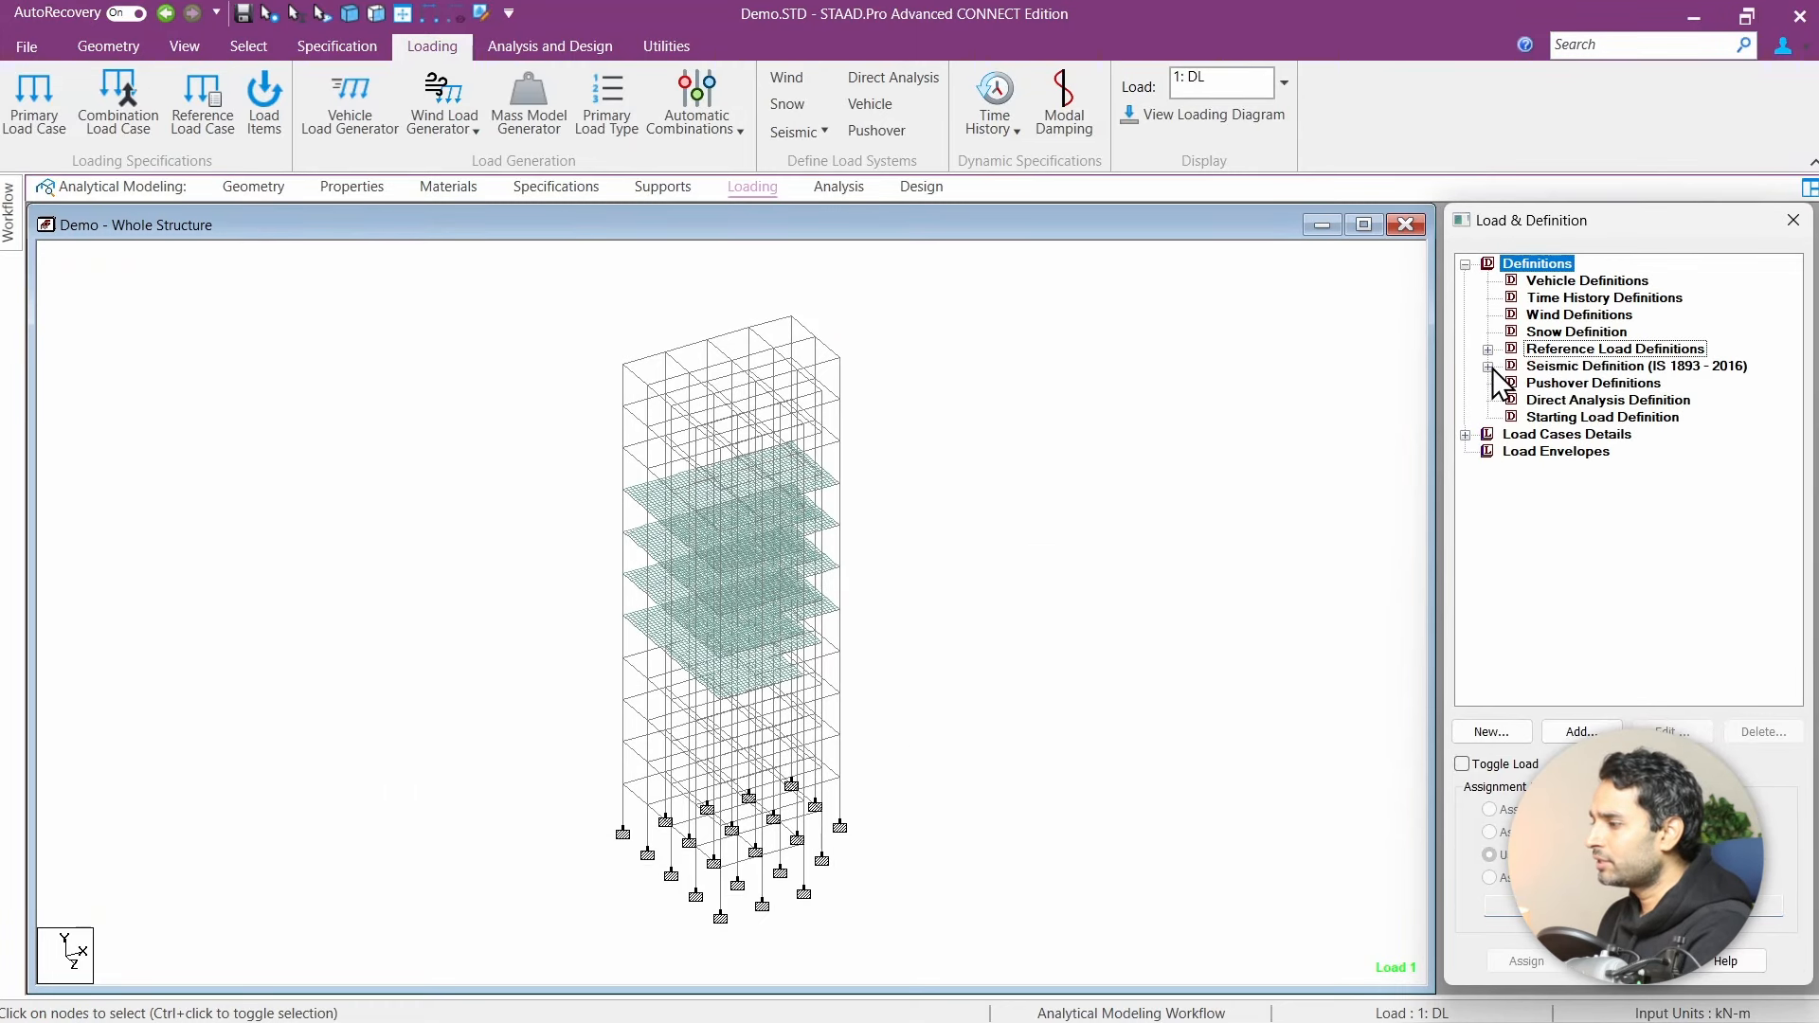
left_click(1488, 366)
double_click(1605, 384)
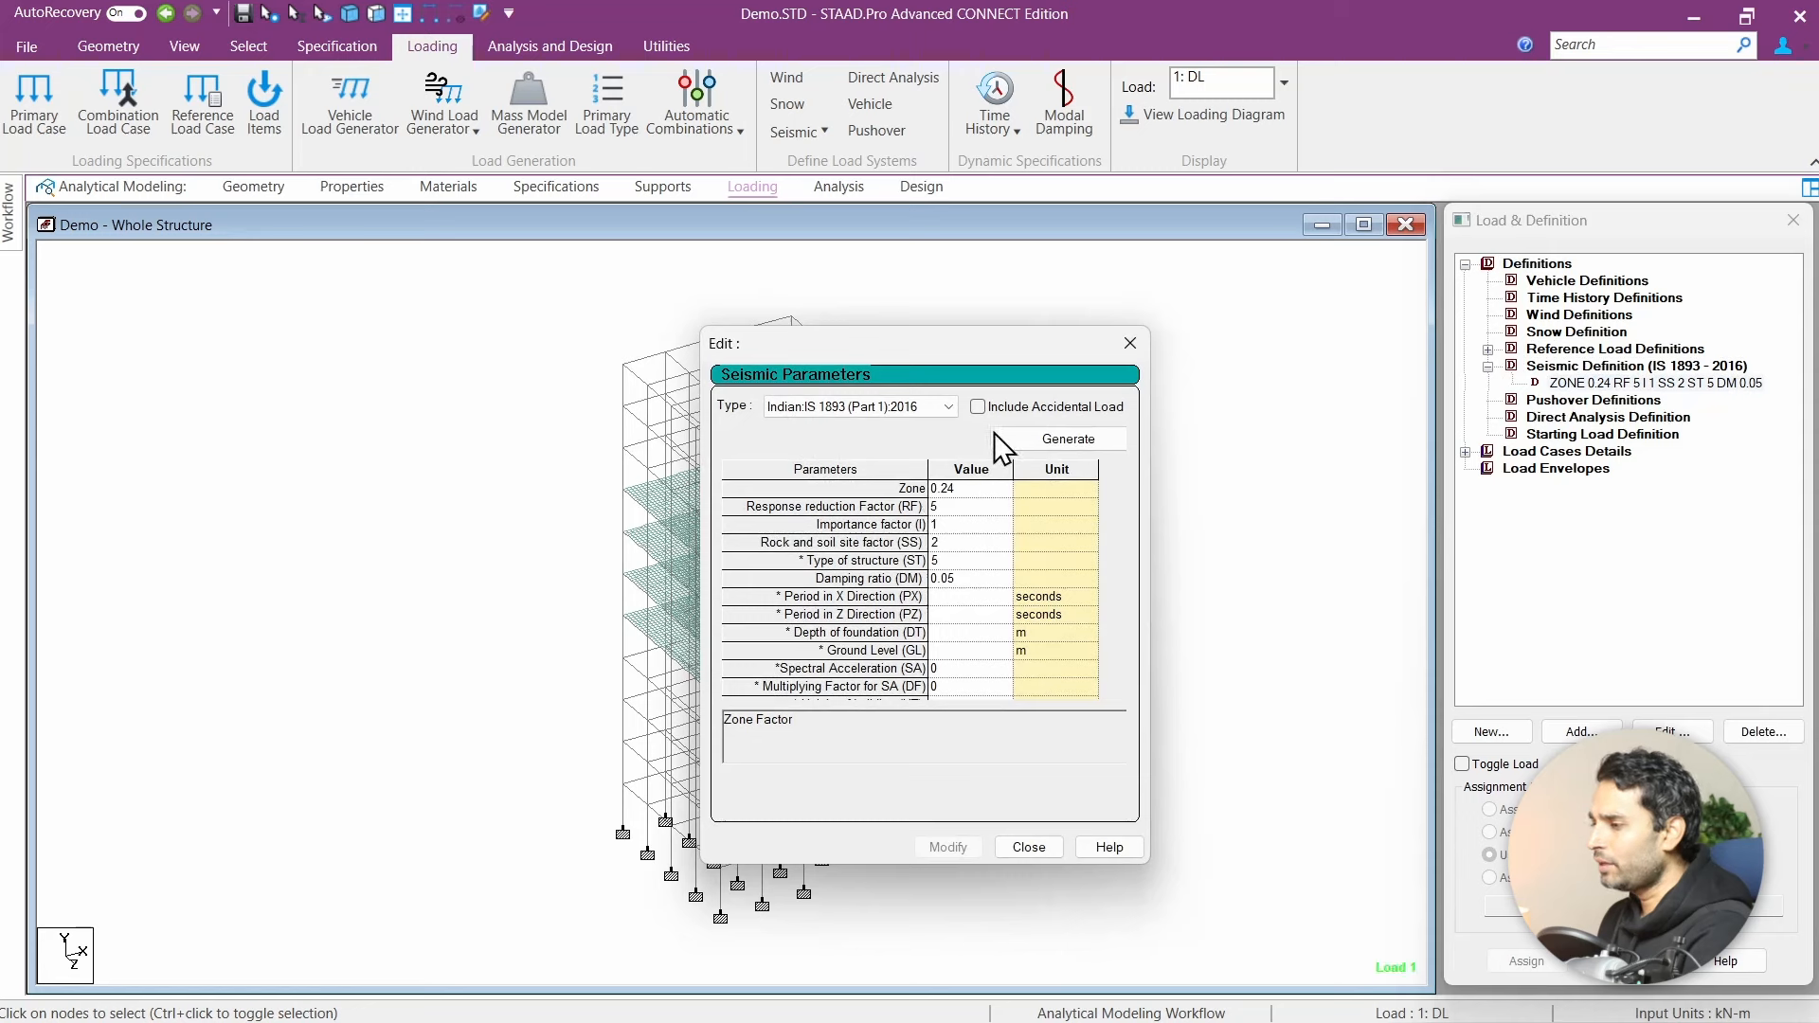
Step: Open the IS:1893-2016 parameter generator and review its zone factor city list
left_click(1024, 440)
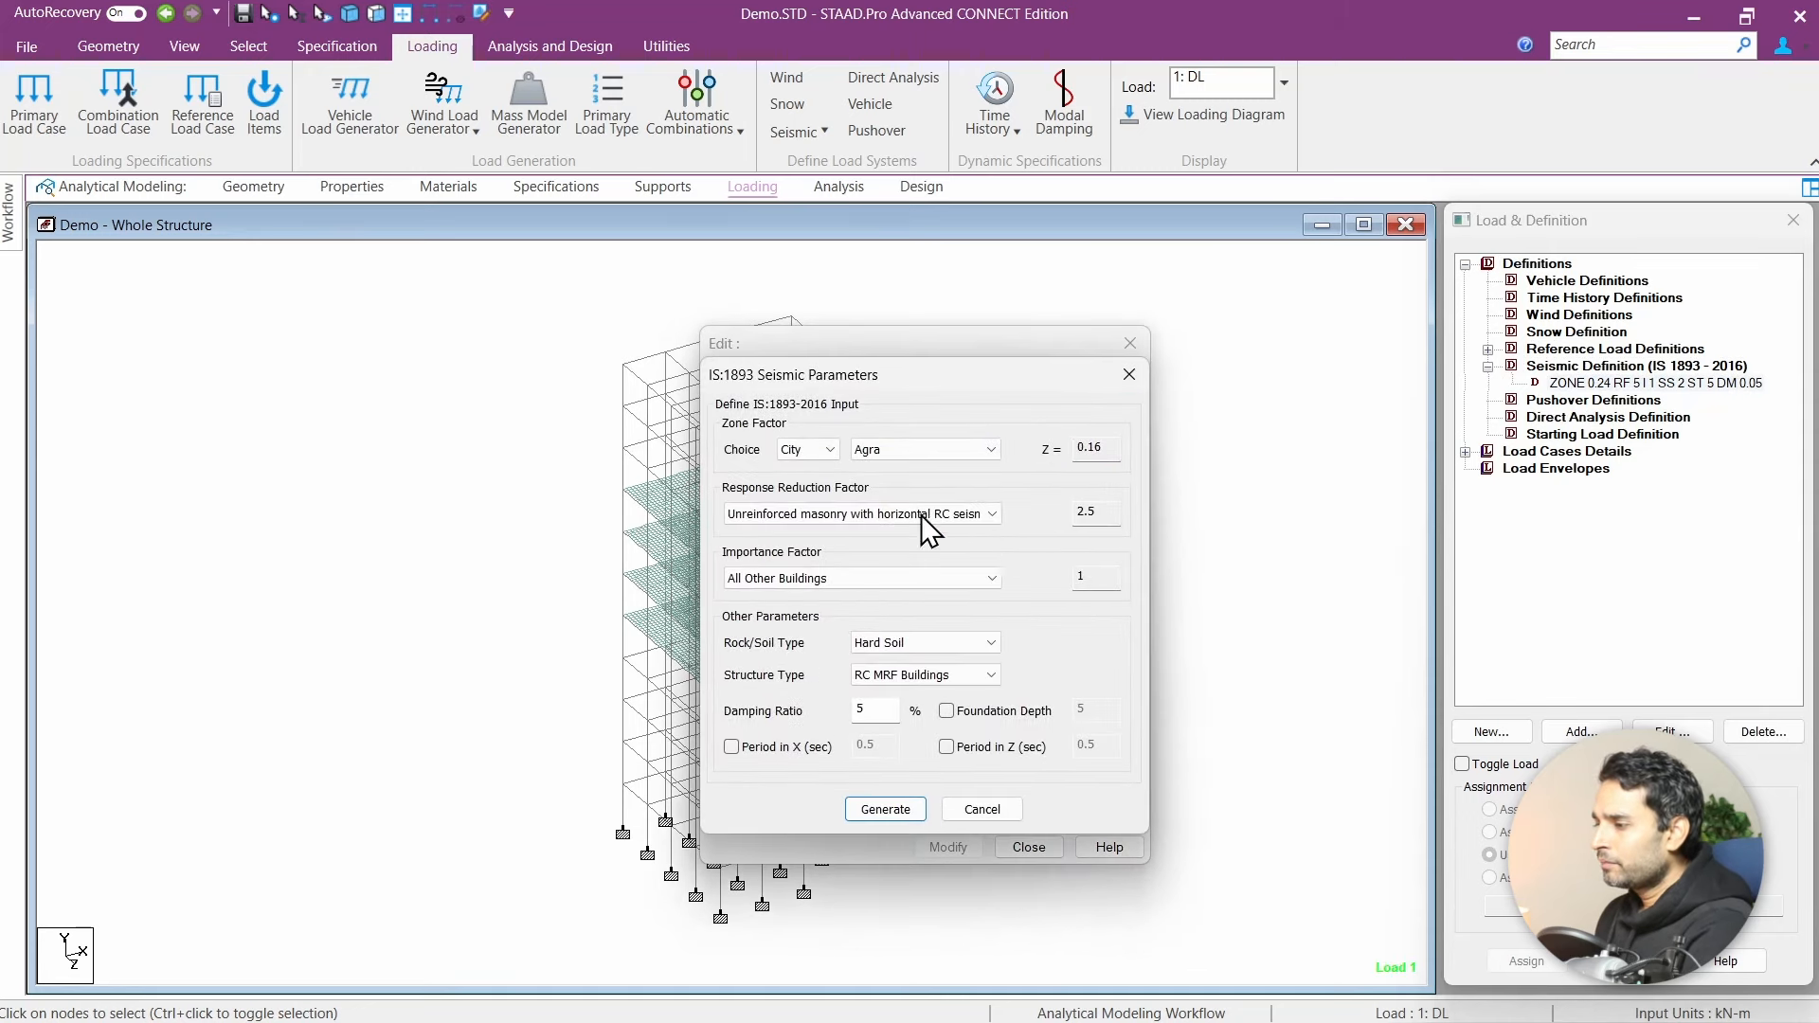
left_click(967, 450)
scroll(908, 668, "down", 20)
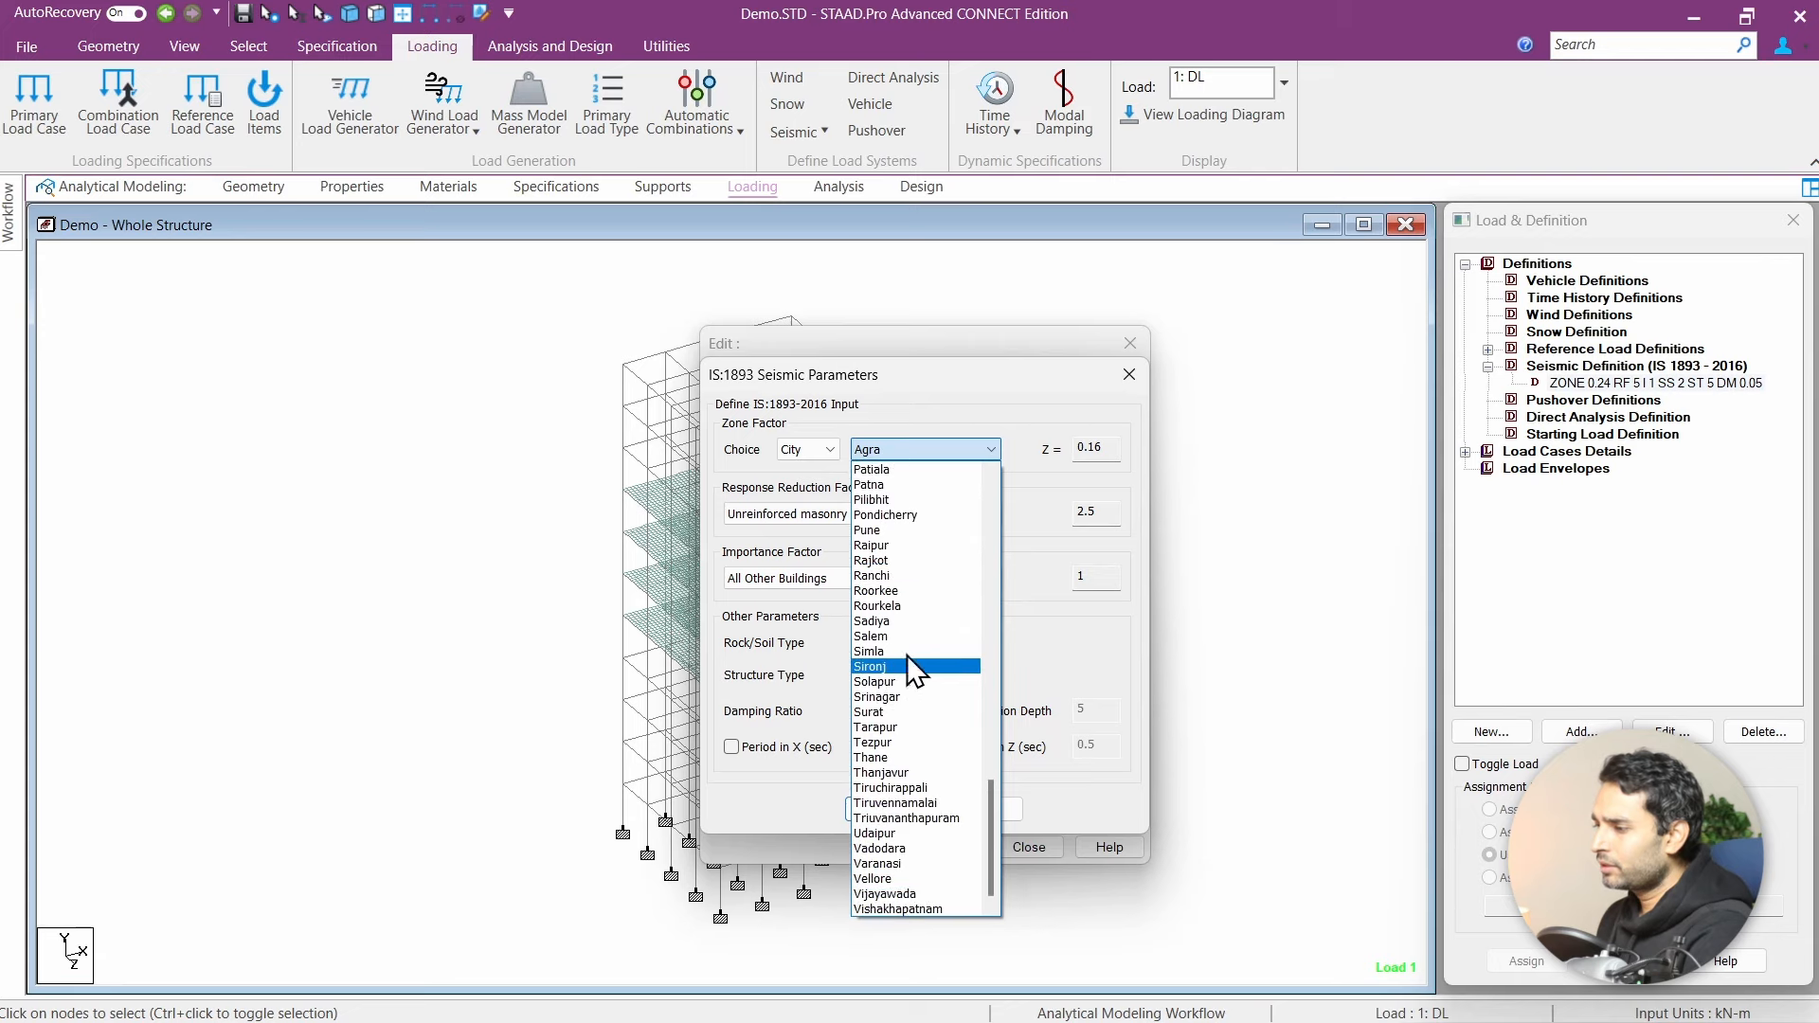
left_click(792, 490)
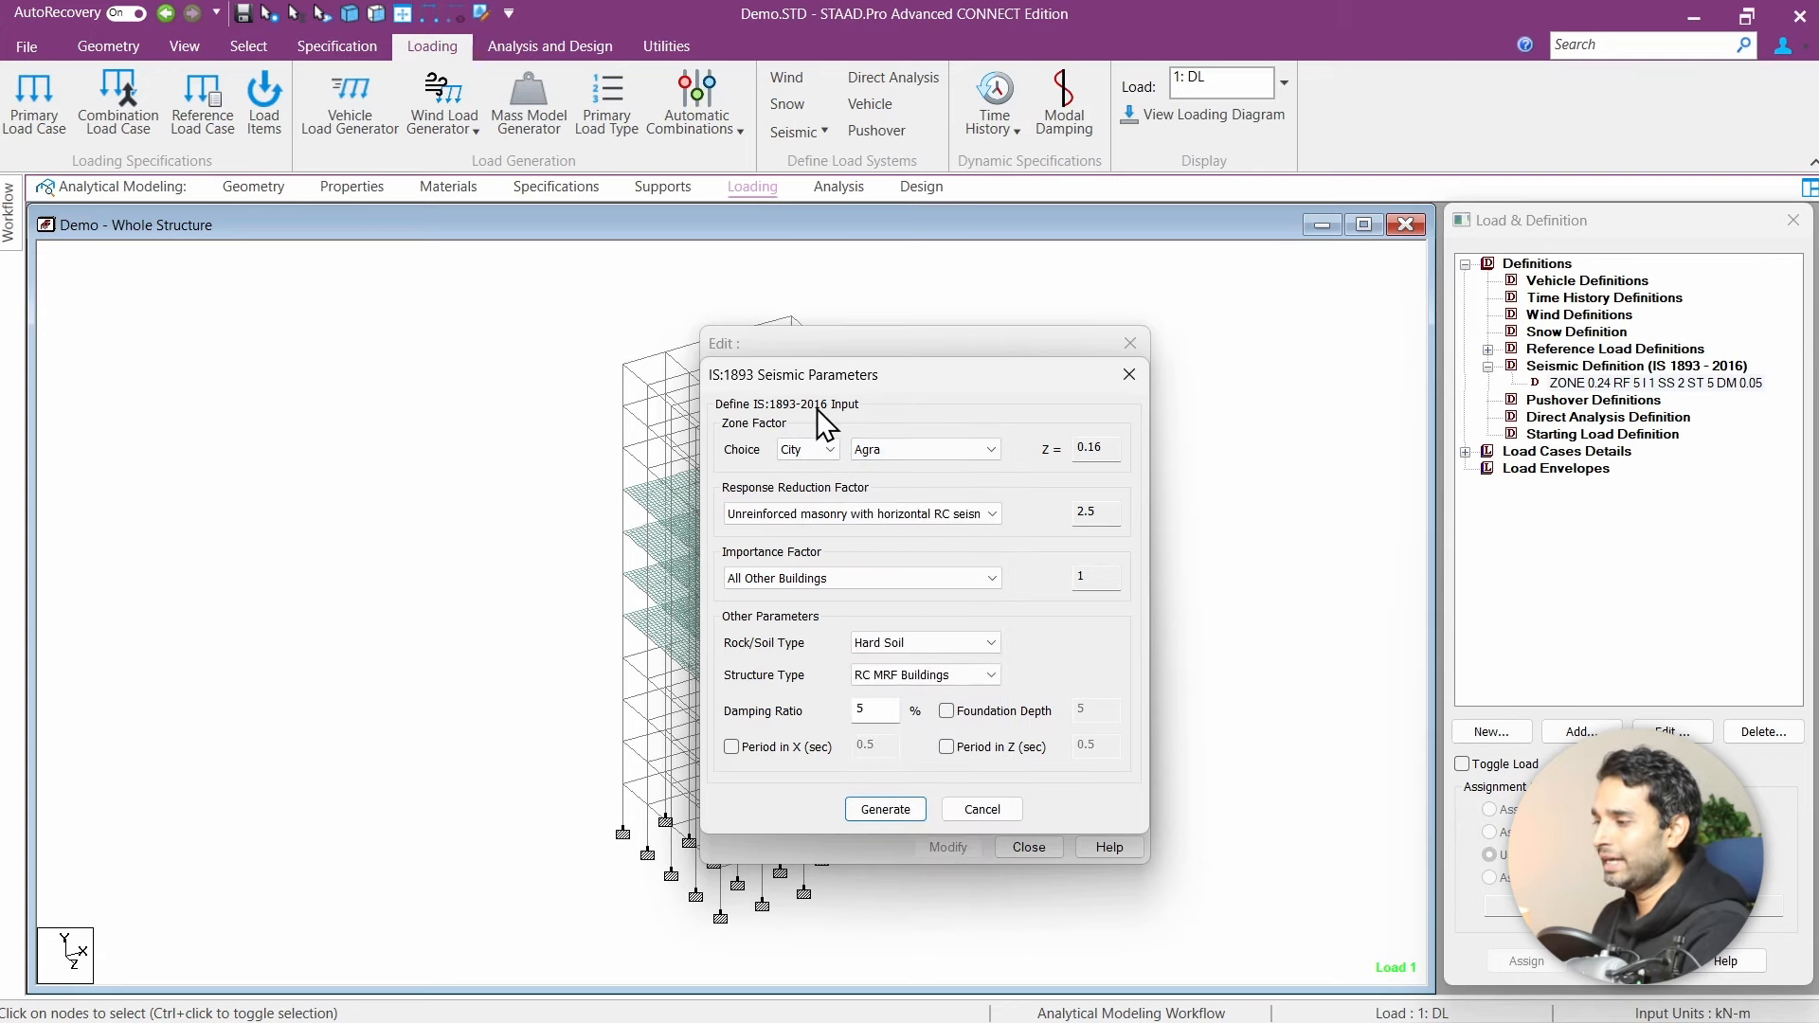
Step: Compare the response reduction factor options in STAAD.Pro V8i with those in CONNECT Edition
key("alt+Tab")
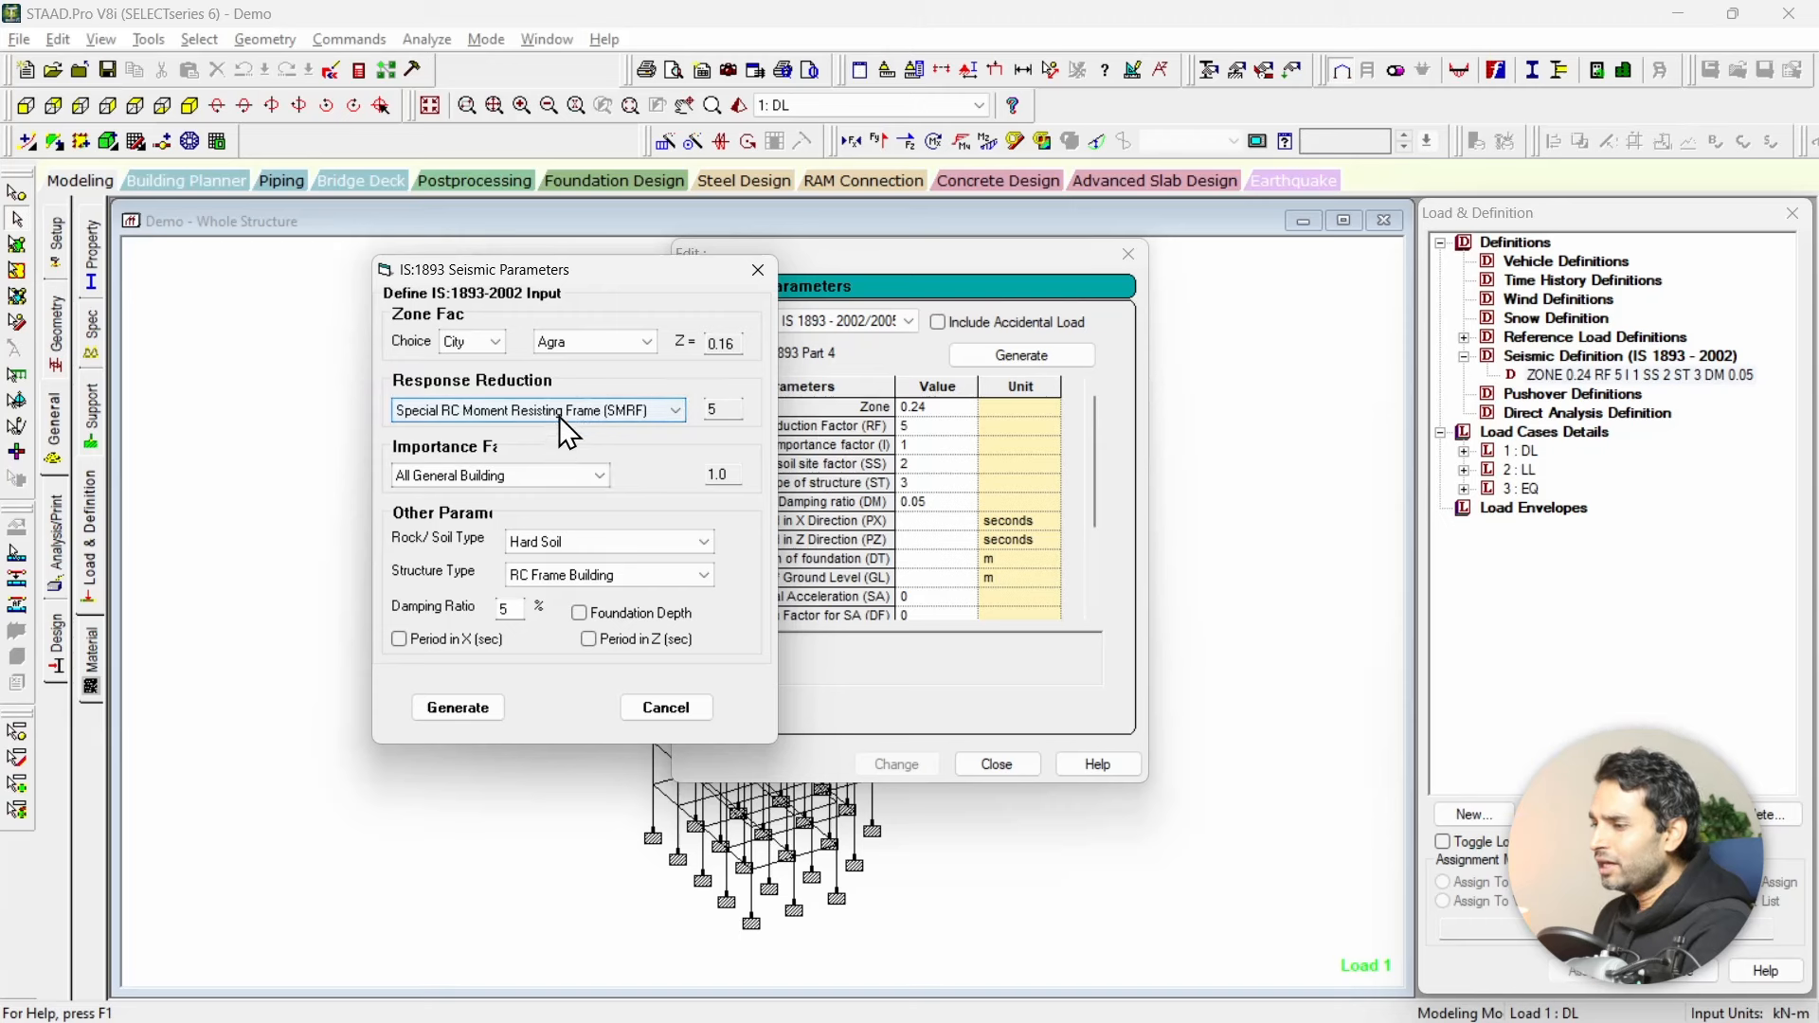
left_click(596, 412)
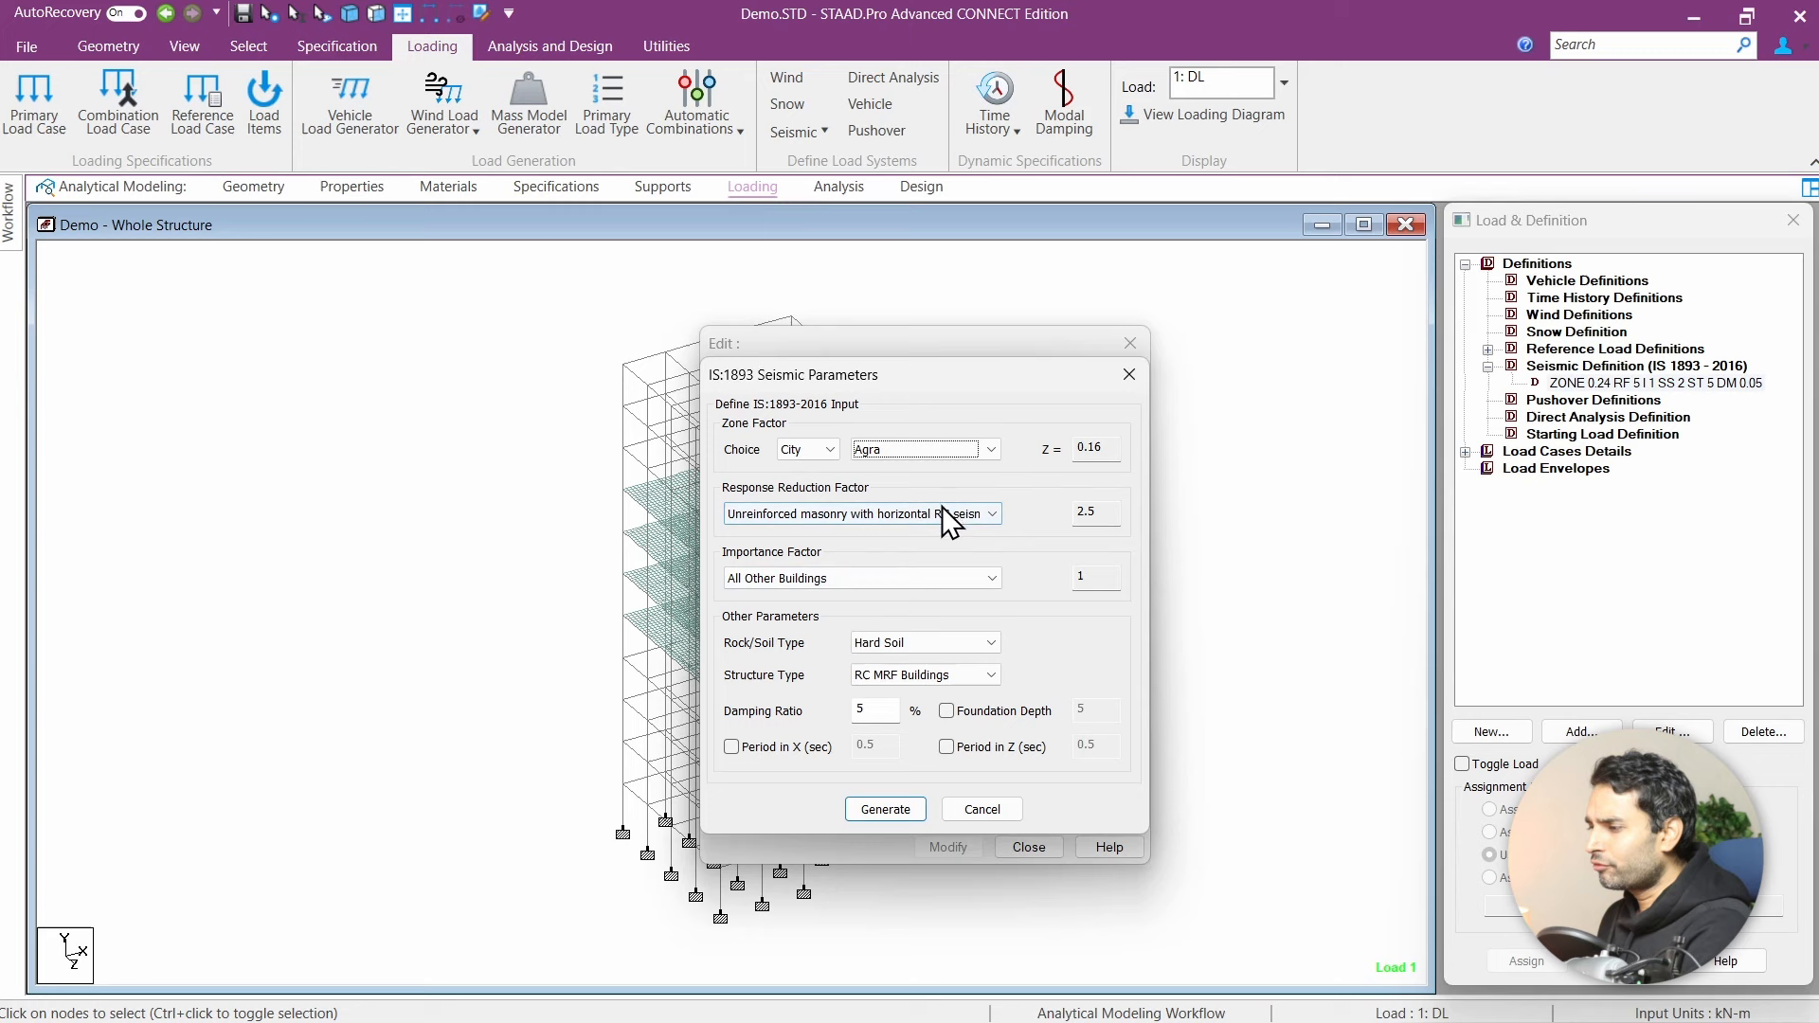
left_click(943, 511)
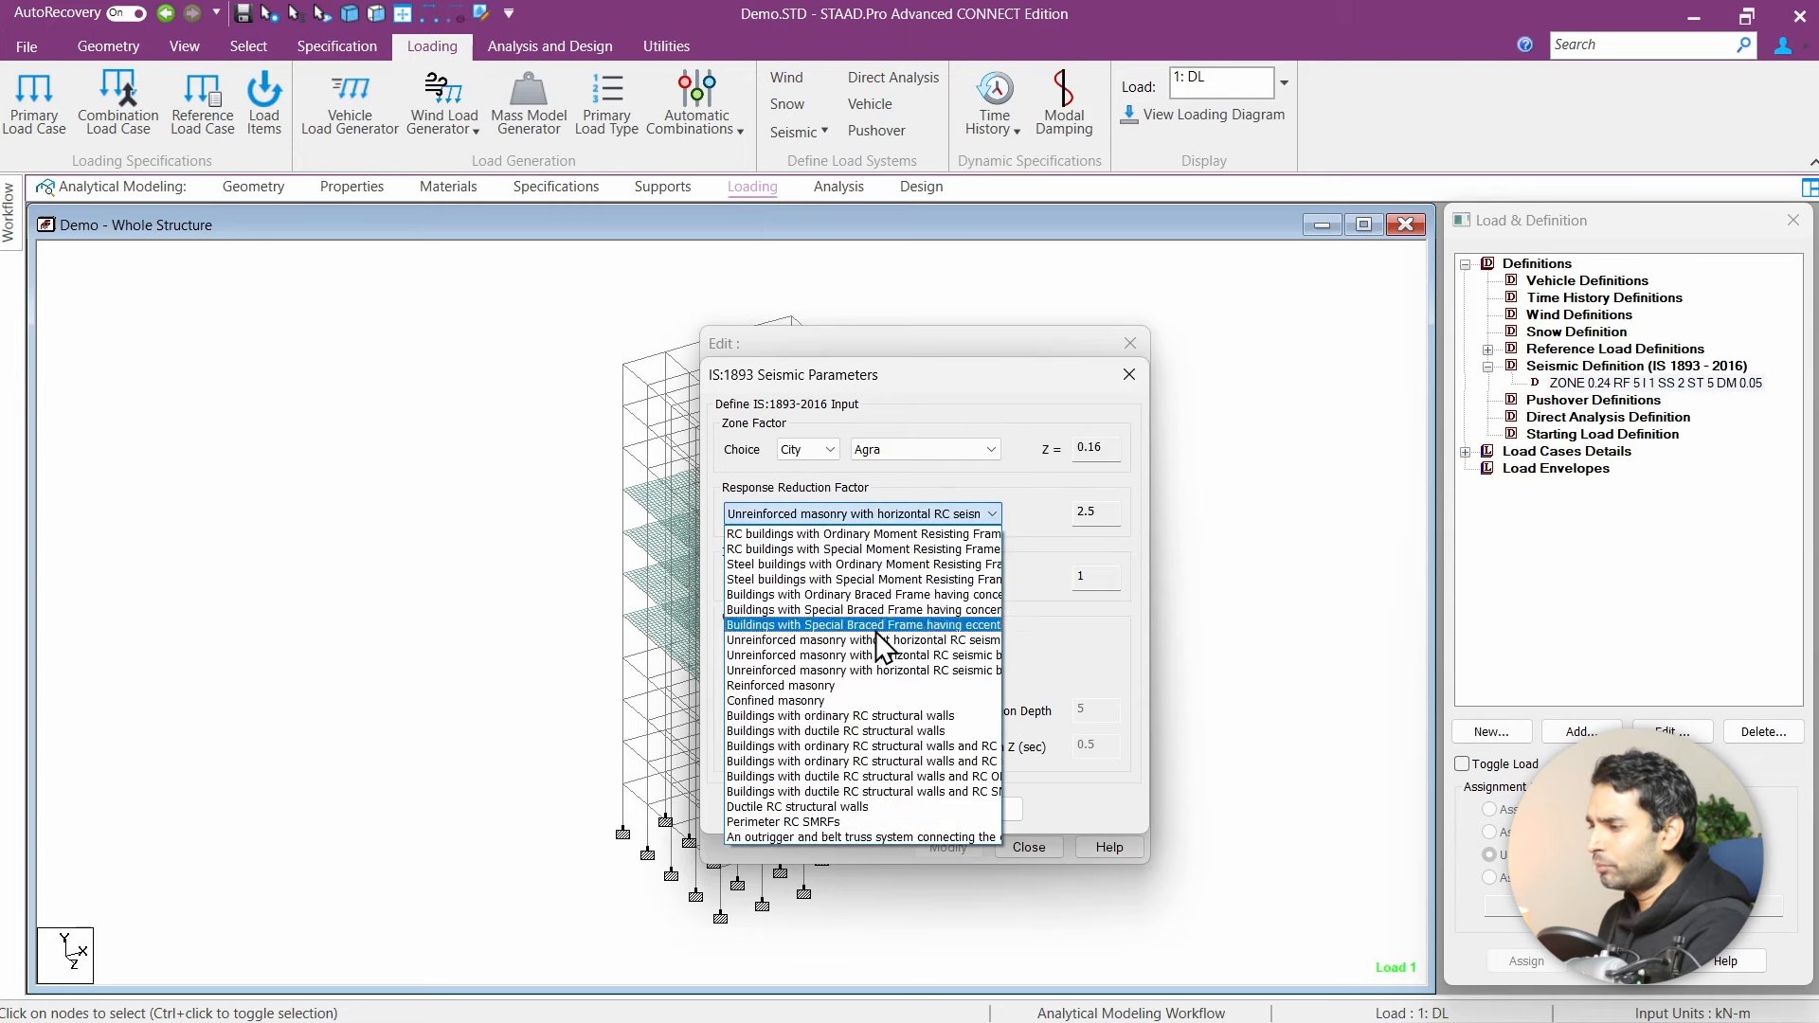
left_click(1041, 519)
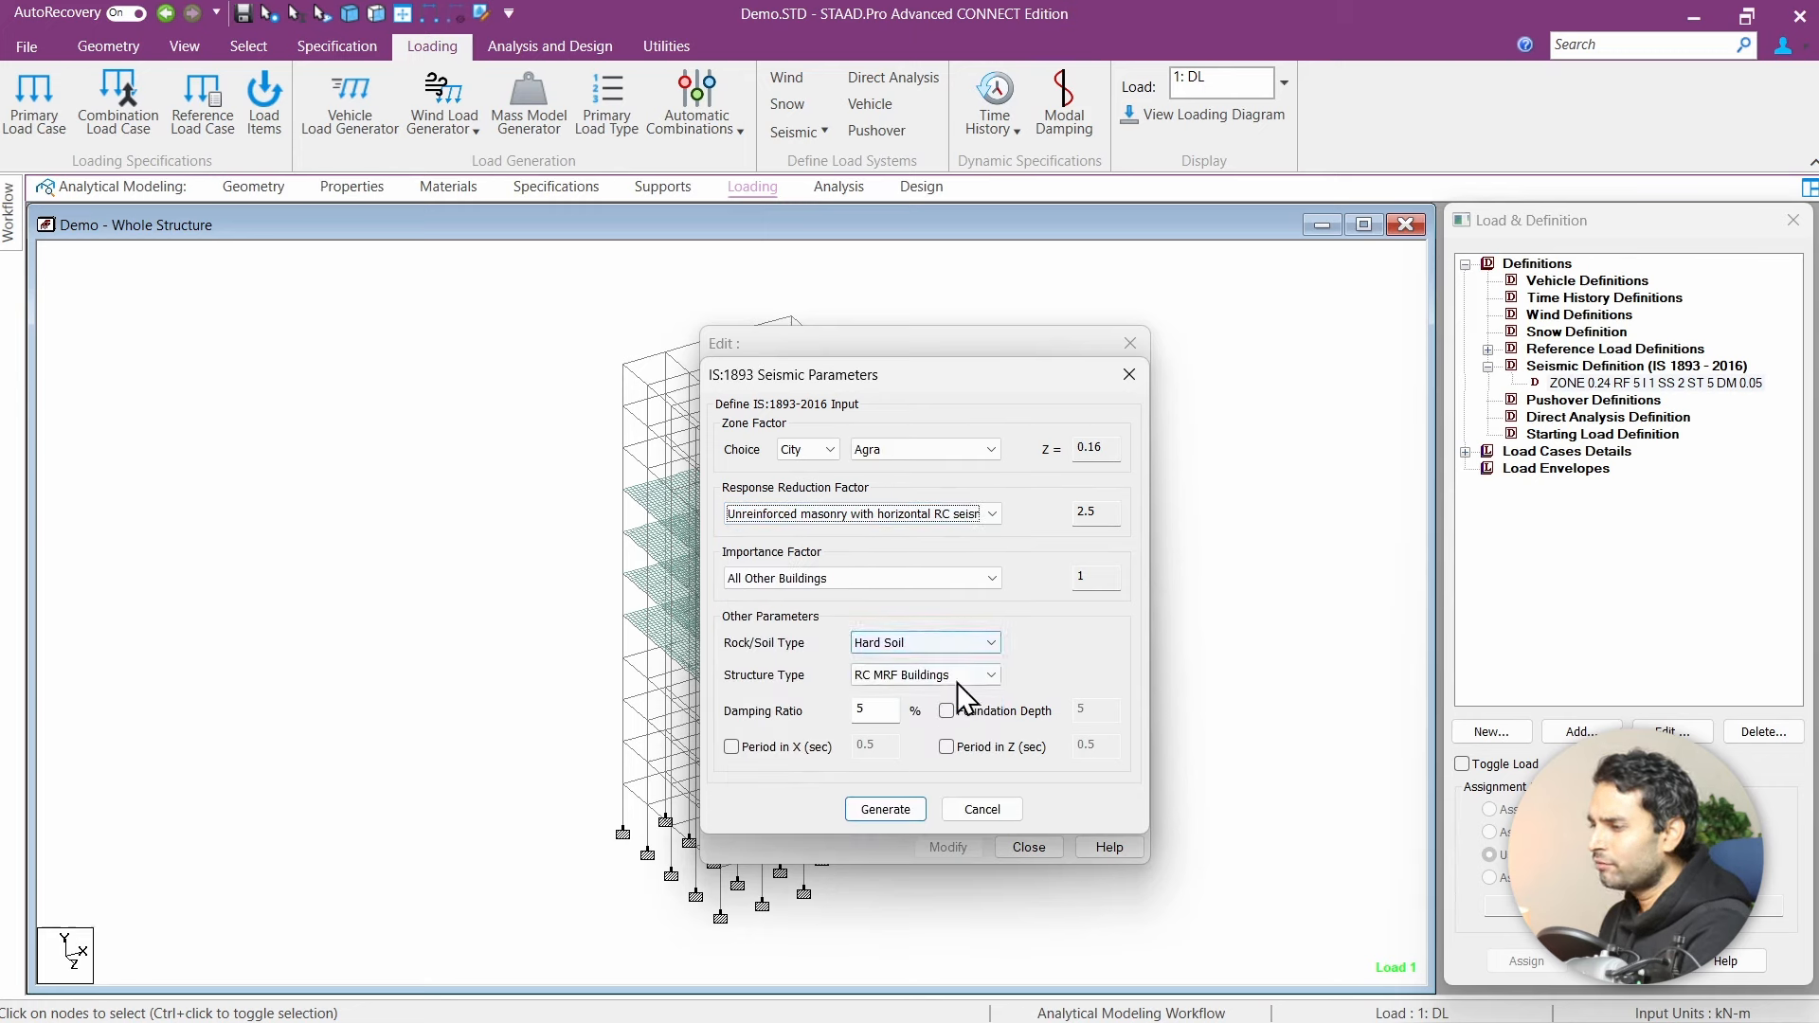
Step: Set the CONNECT importance factor to Residential or commercial Buildings, and compare it with the importance factor options in STAAD.Pro V8i
left_click(924, 581)
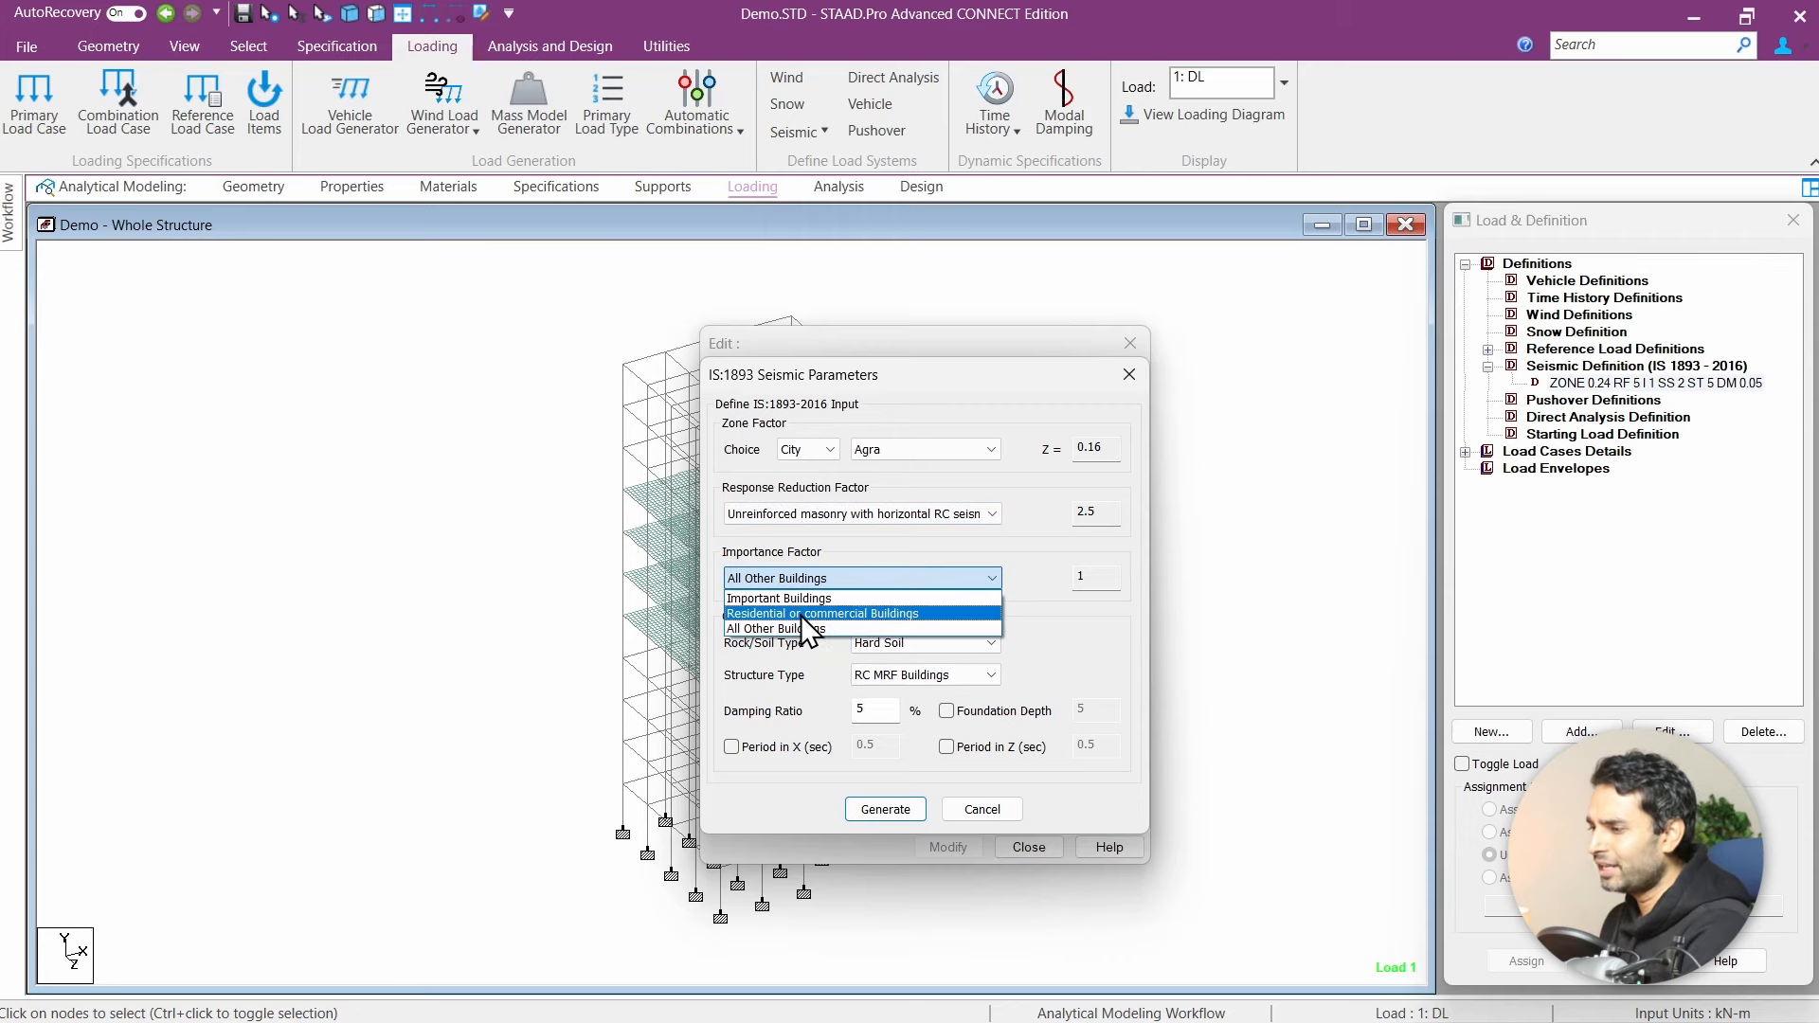
left_click(843, 615)
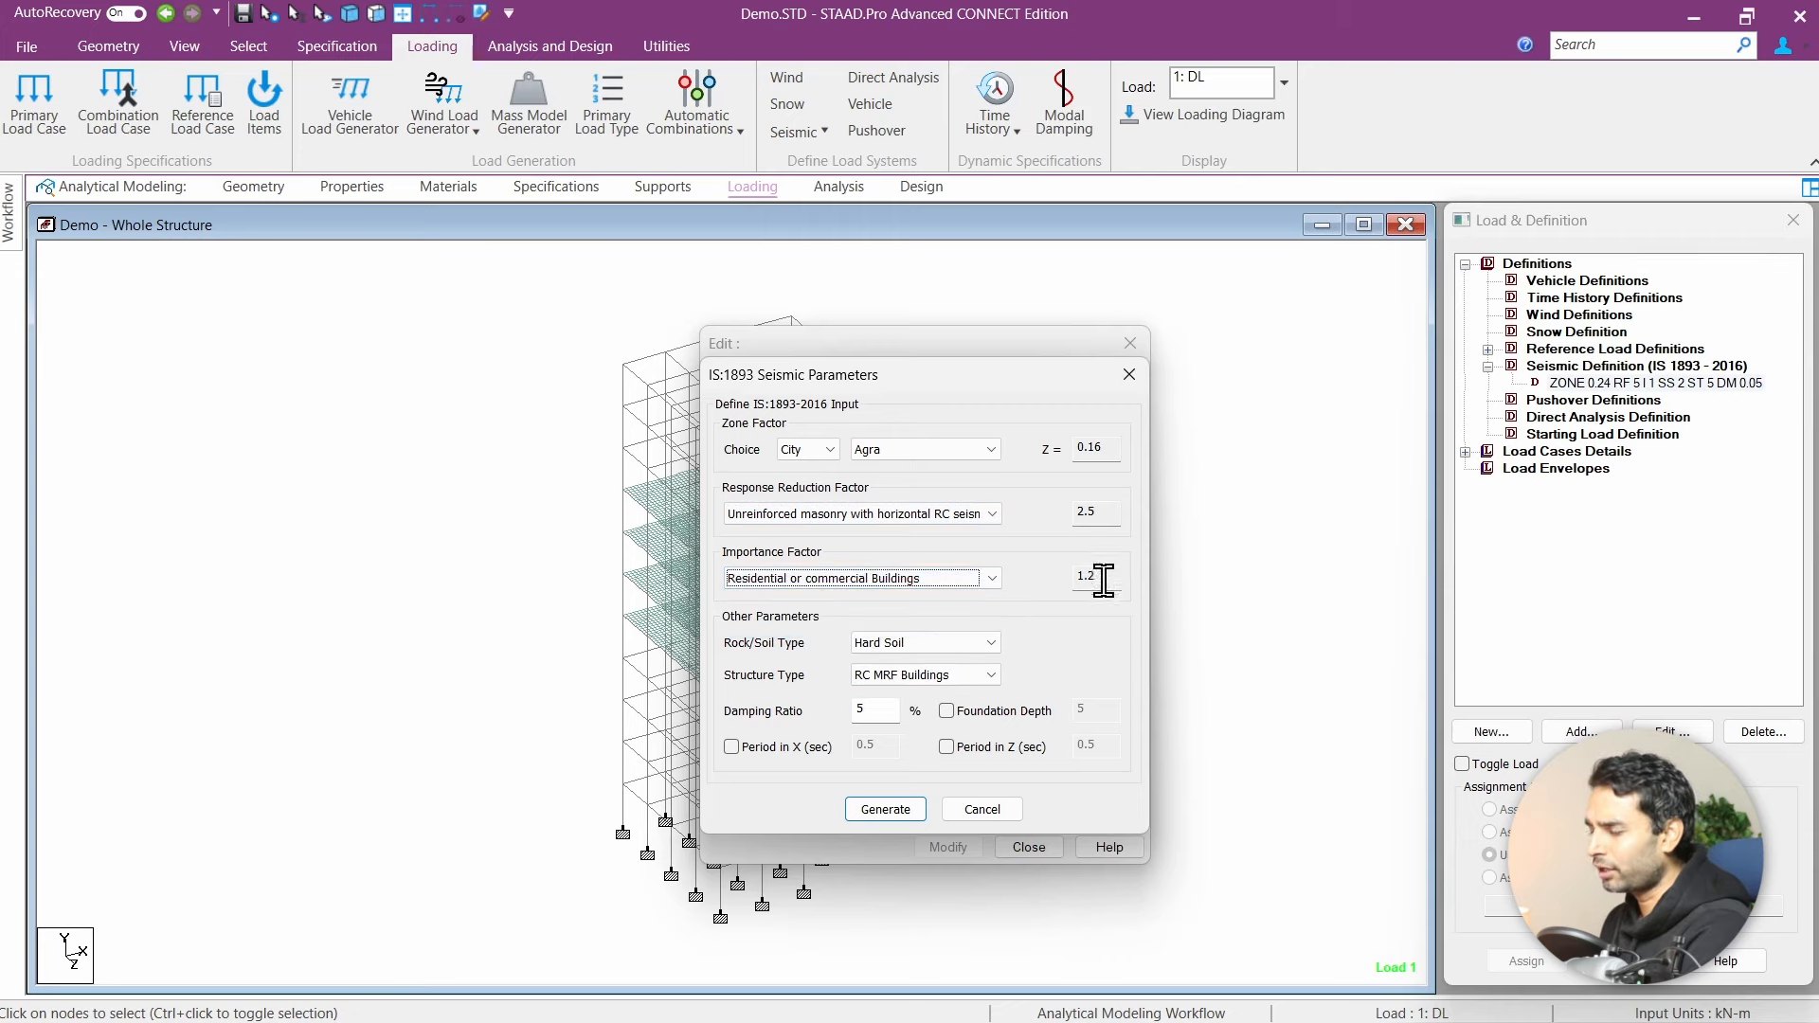
key("alt+Tab")
left_click(584, 475)
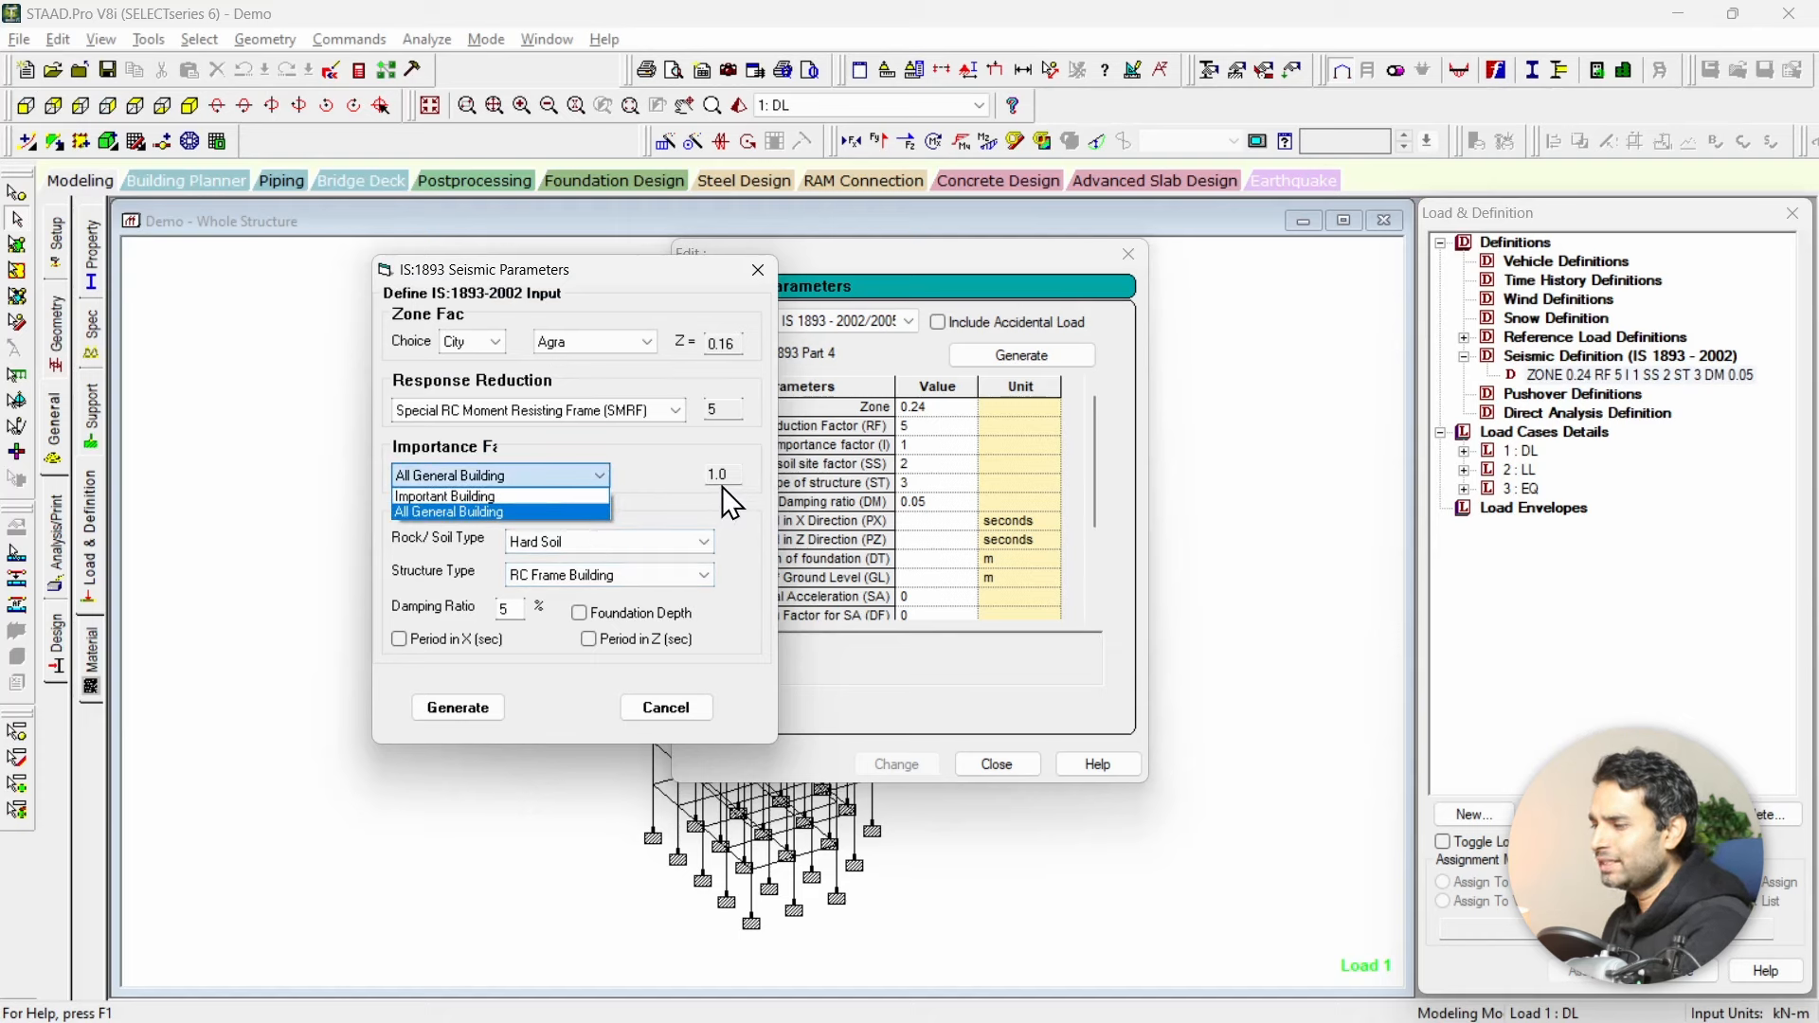
left_click(654, 602)
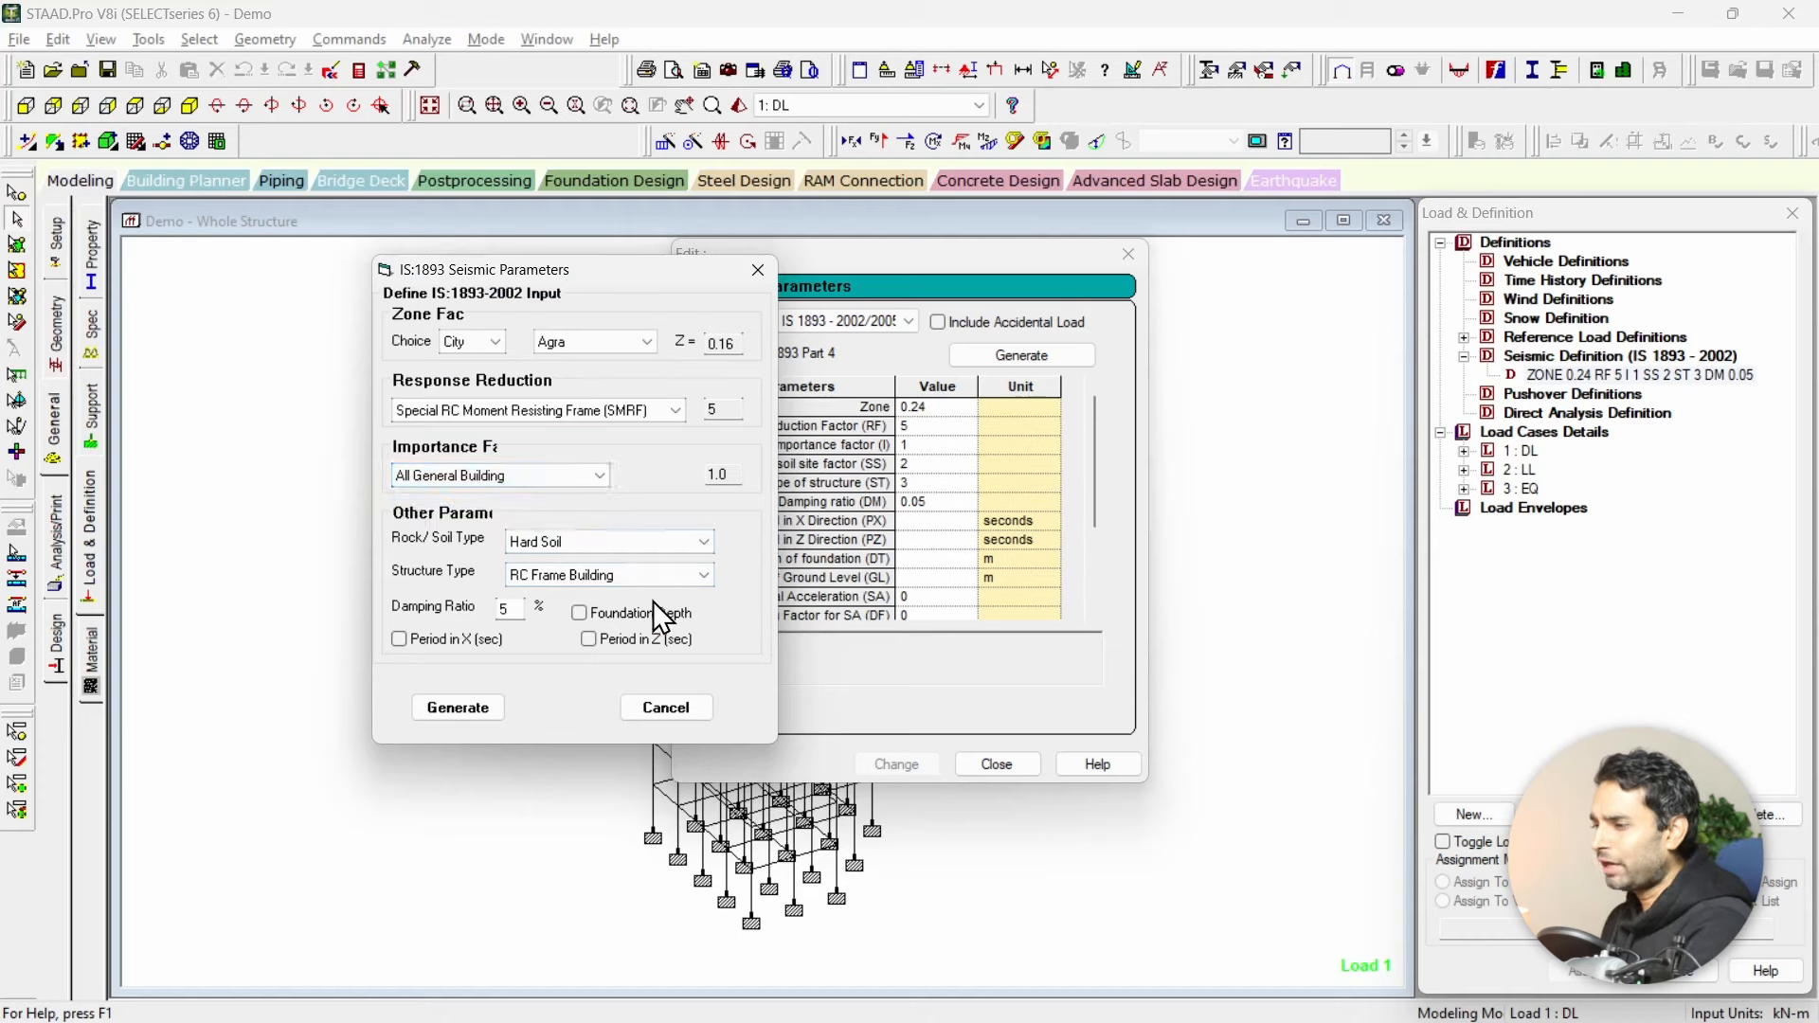
Step: Compare the Structure Type options in the STAAD.Pro V8i seismic generator with those in CONNECT Edition
left_click(667, 578)
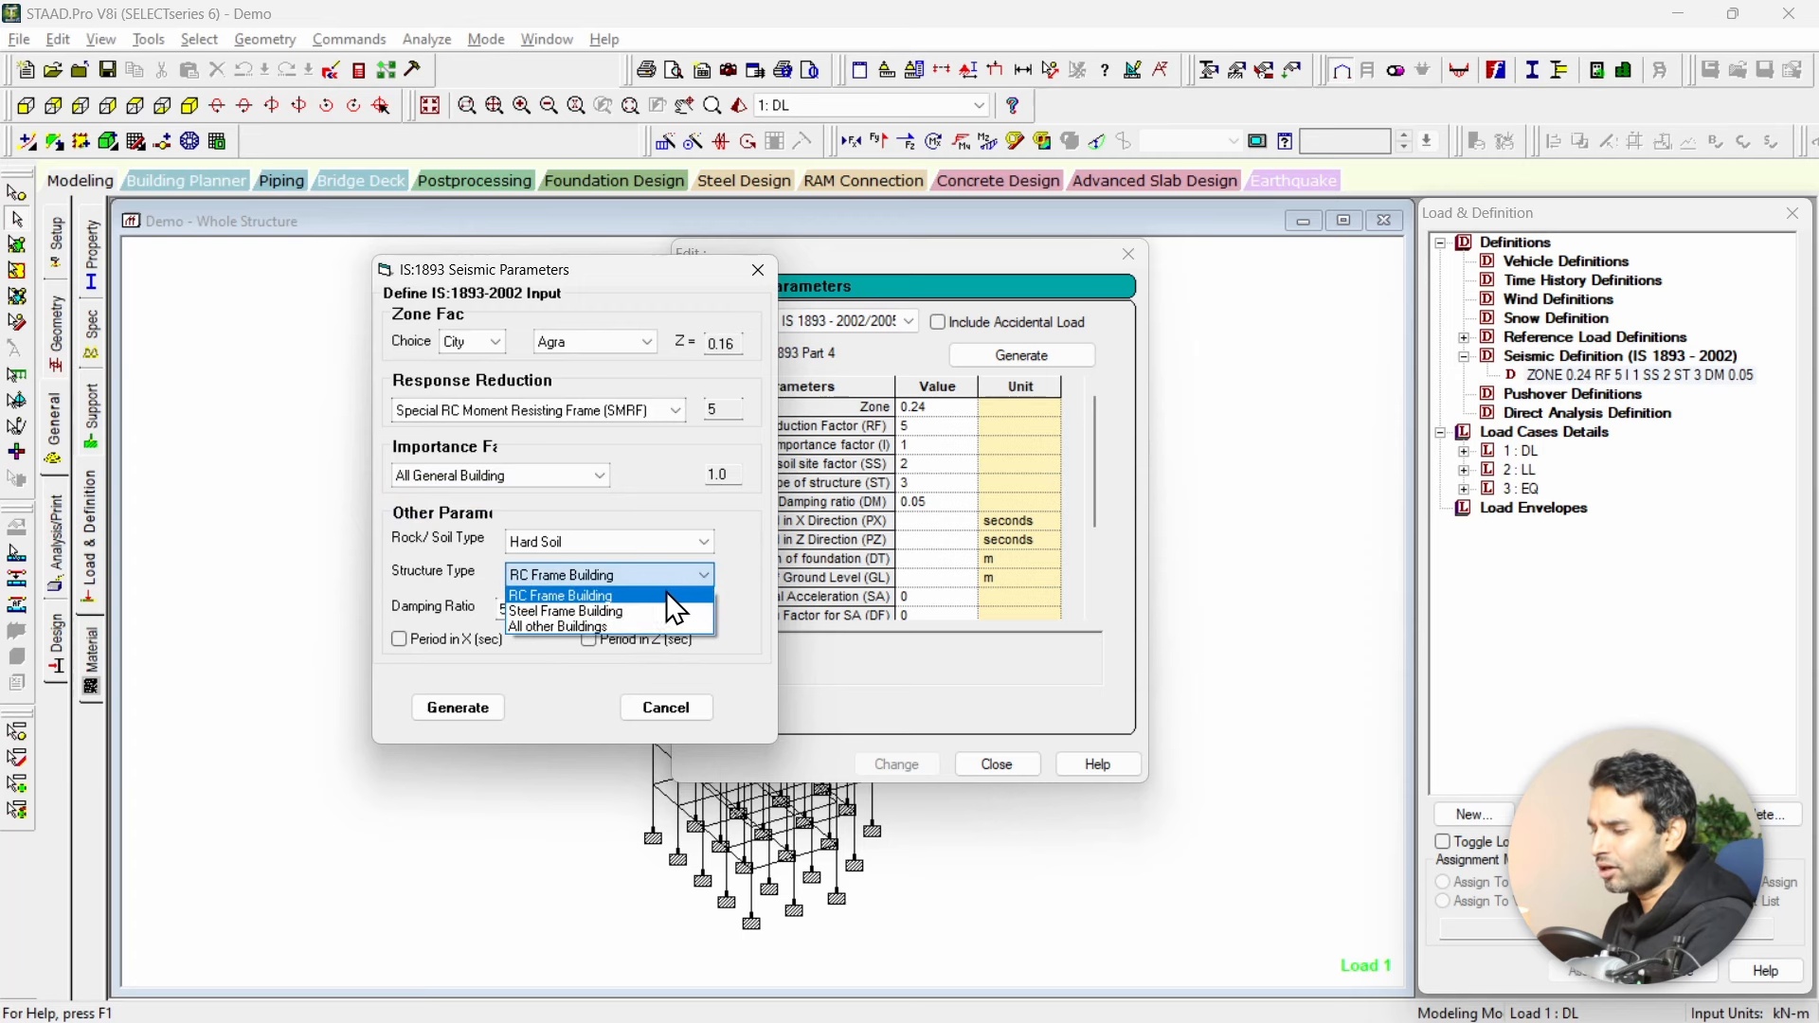
key("alt+Tab")
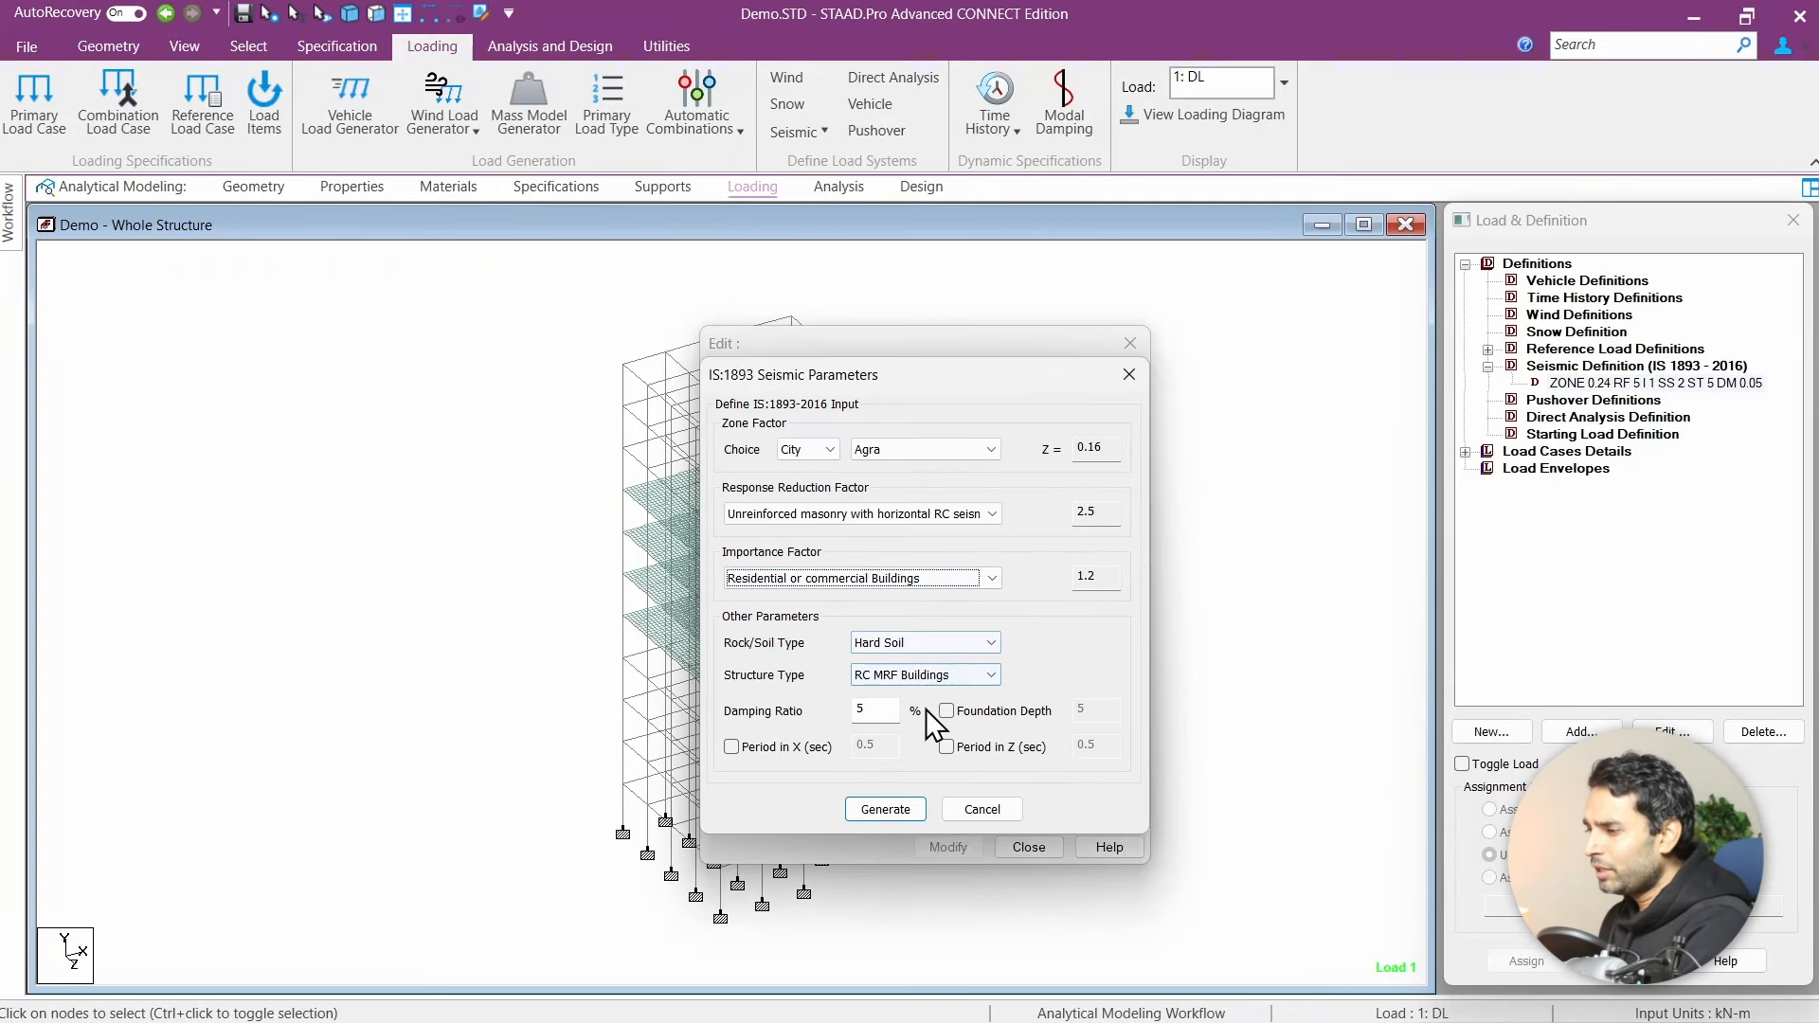
left_click(976, 678)
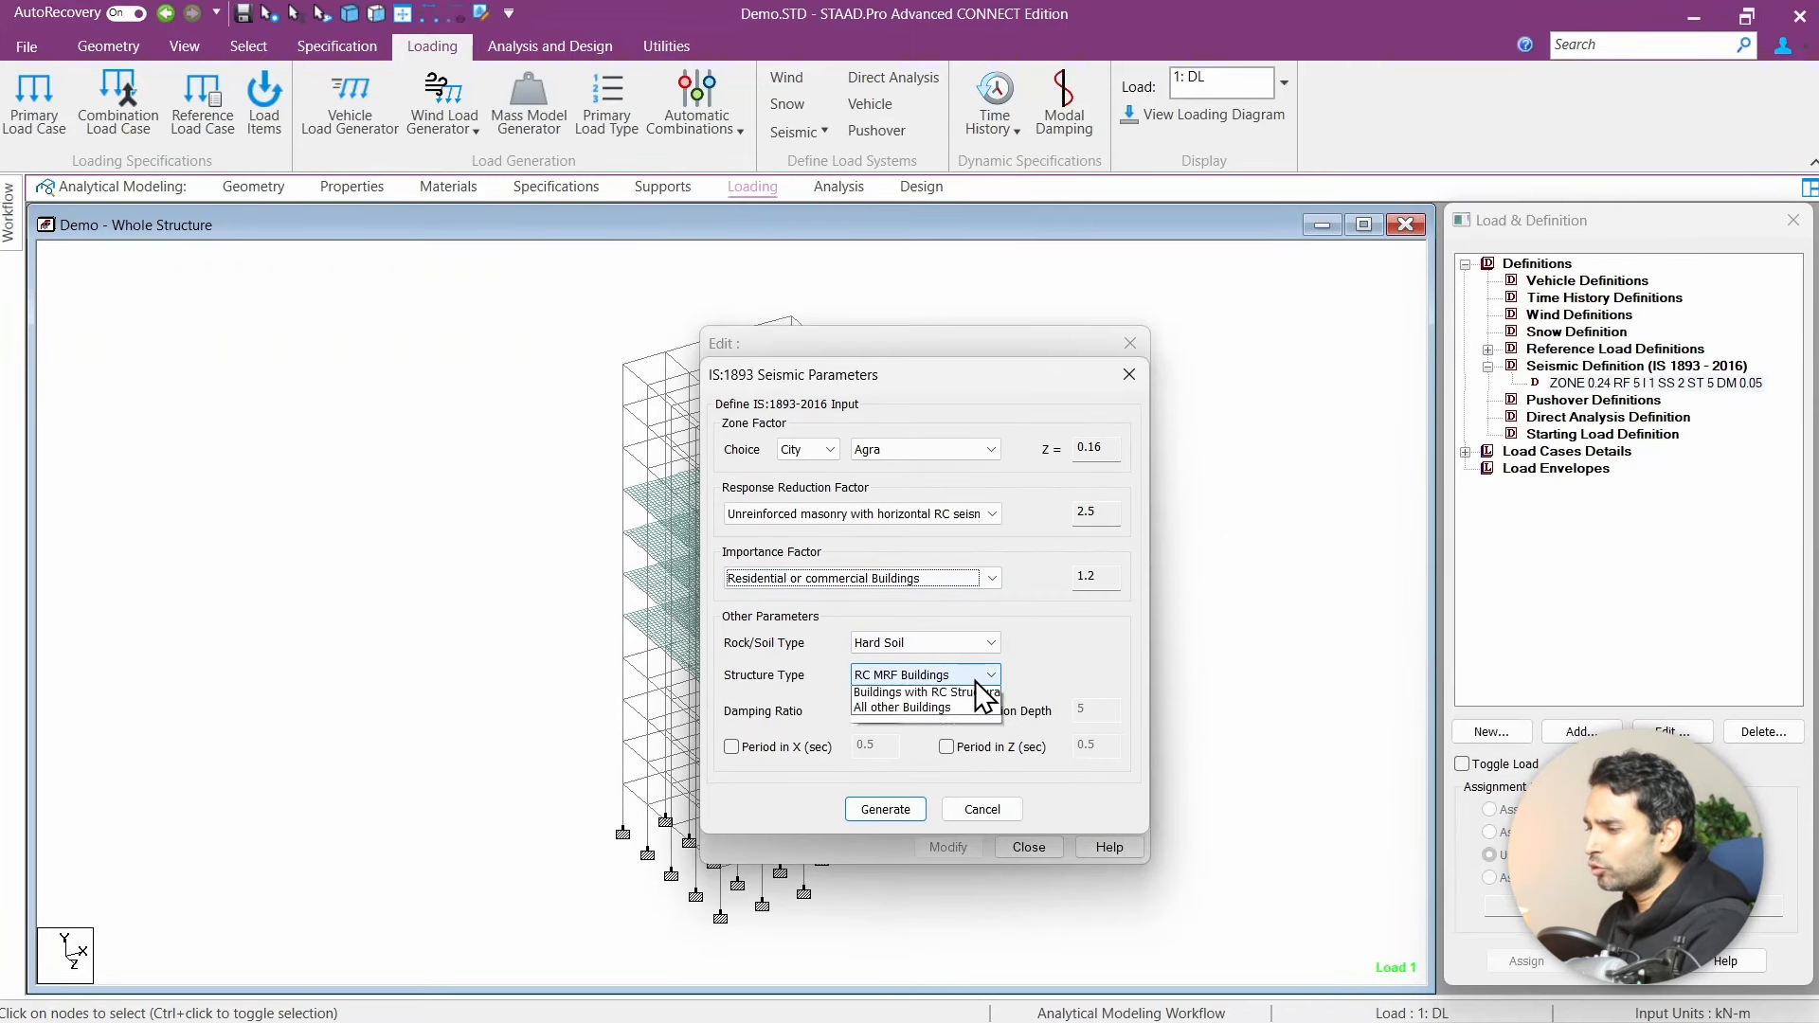
Step: Cancel the seismic parameter generator and examine the Loading Type options for a new primary load case in CONNECT Edition
left_click(983, 808)
left_click(1030, 848)
left_click(1466, 454)
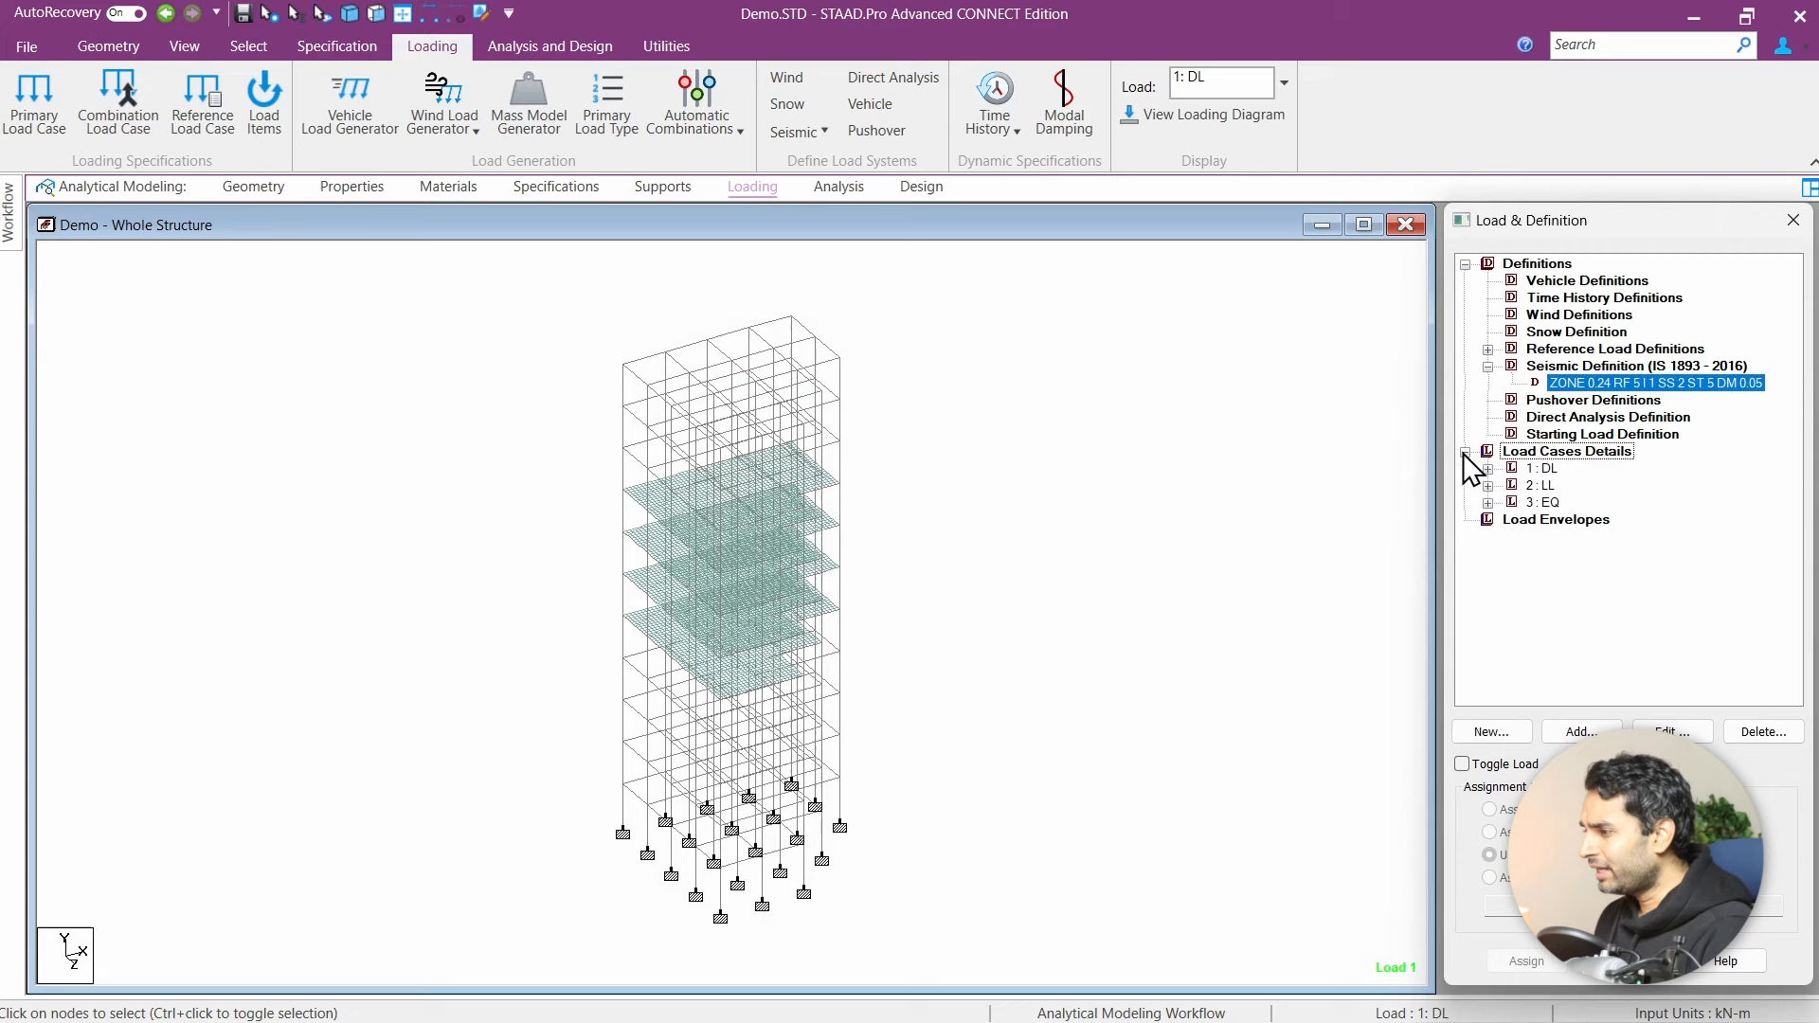
left_click(1563, 455)
left_click(1582, 732)
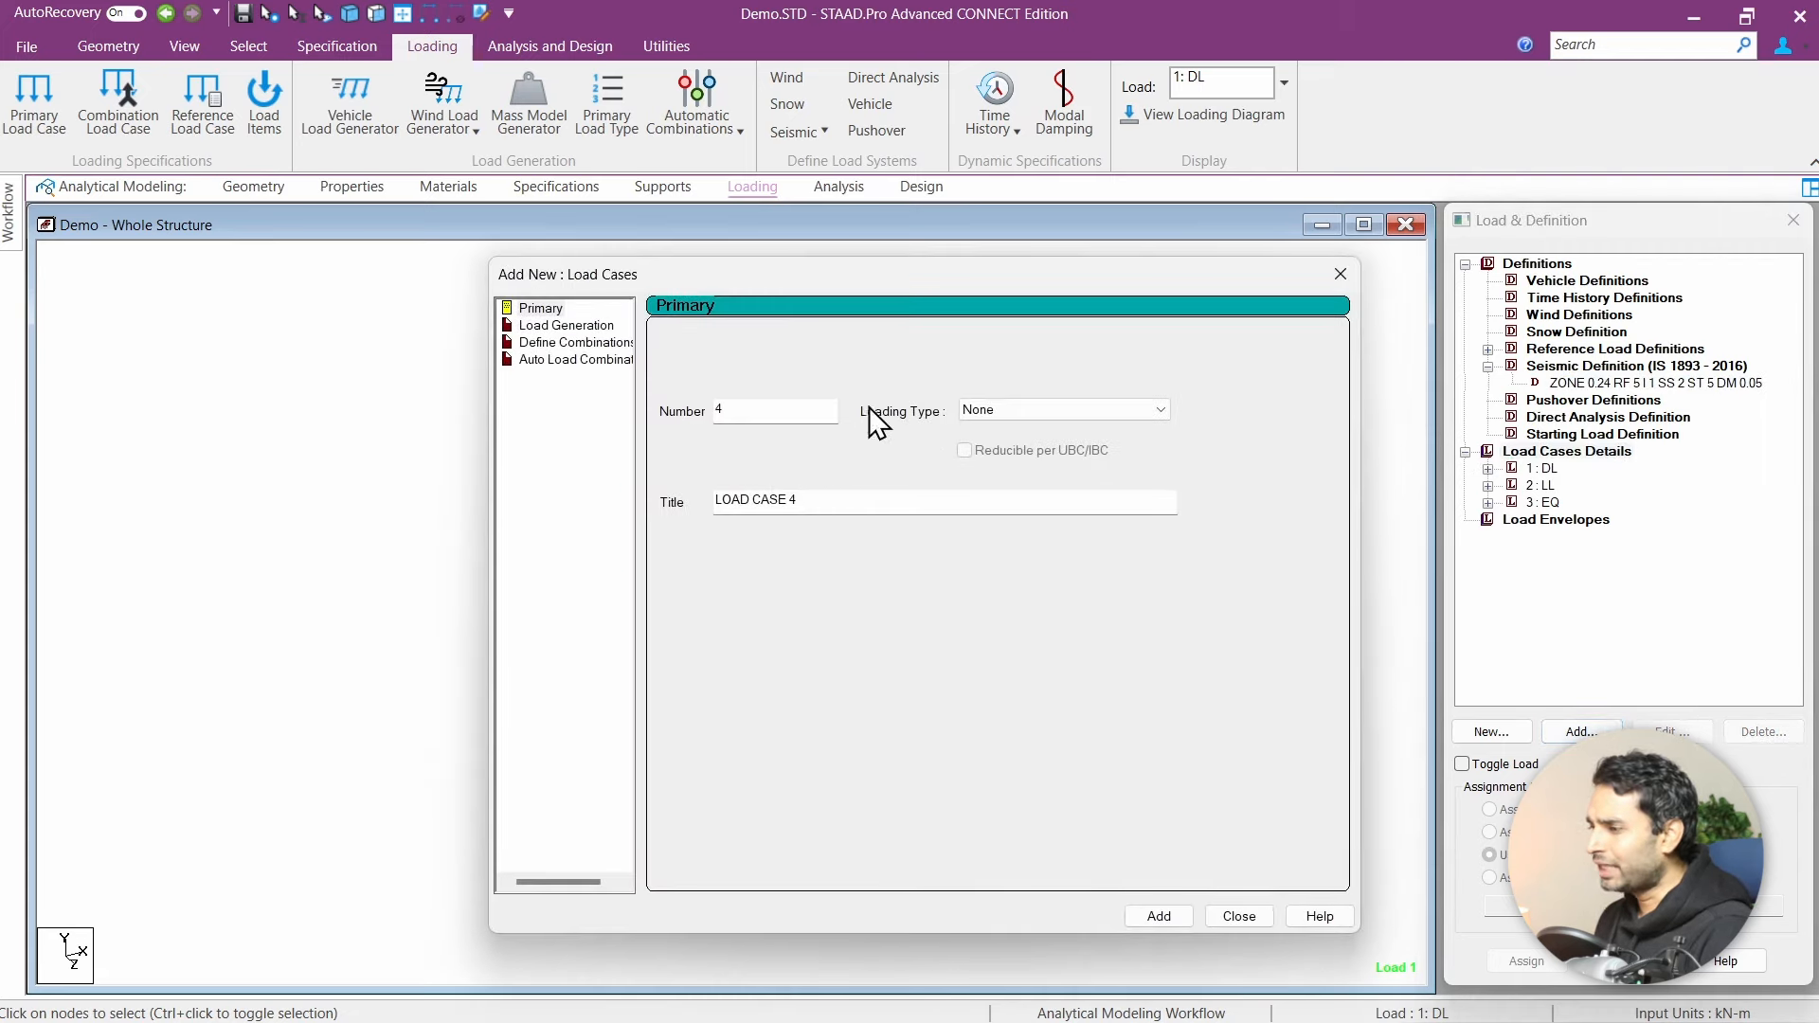
left_click(1056, 415)
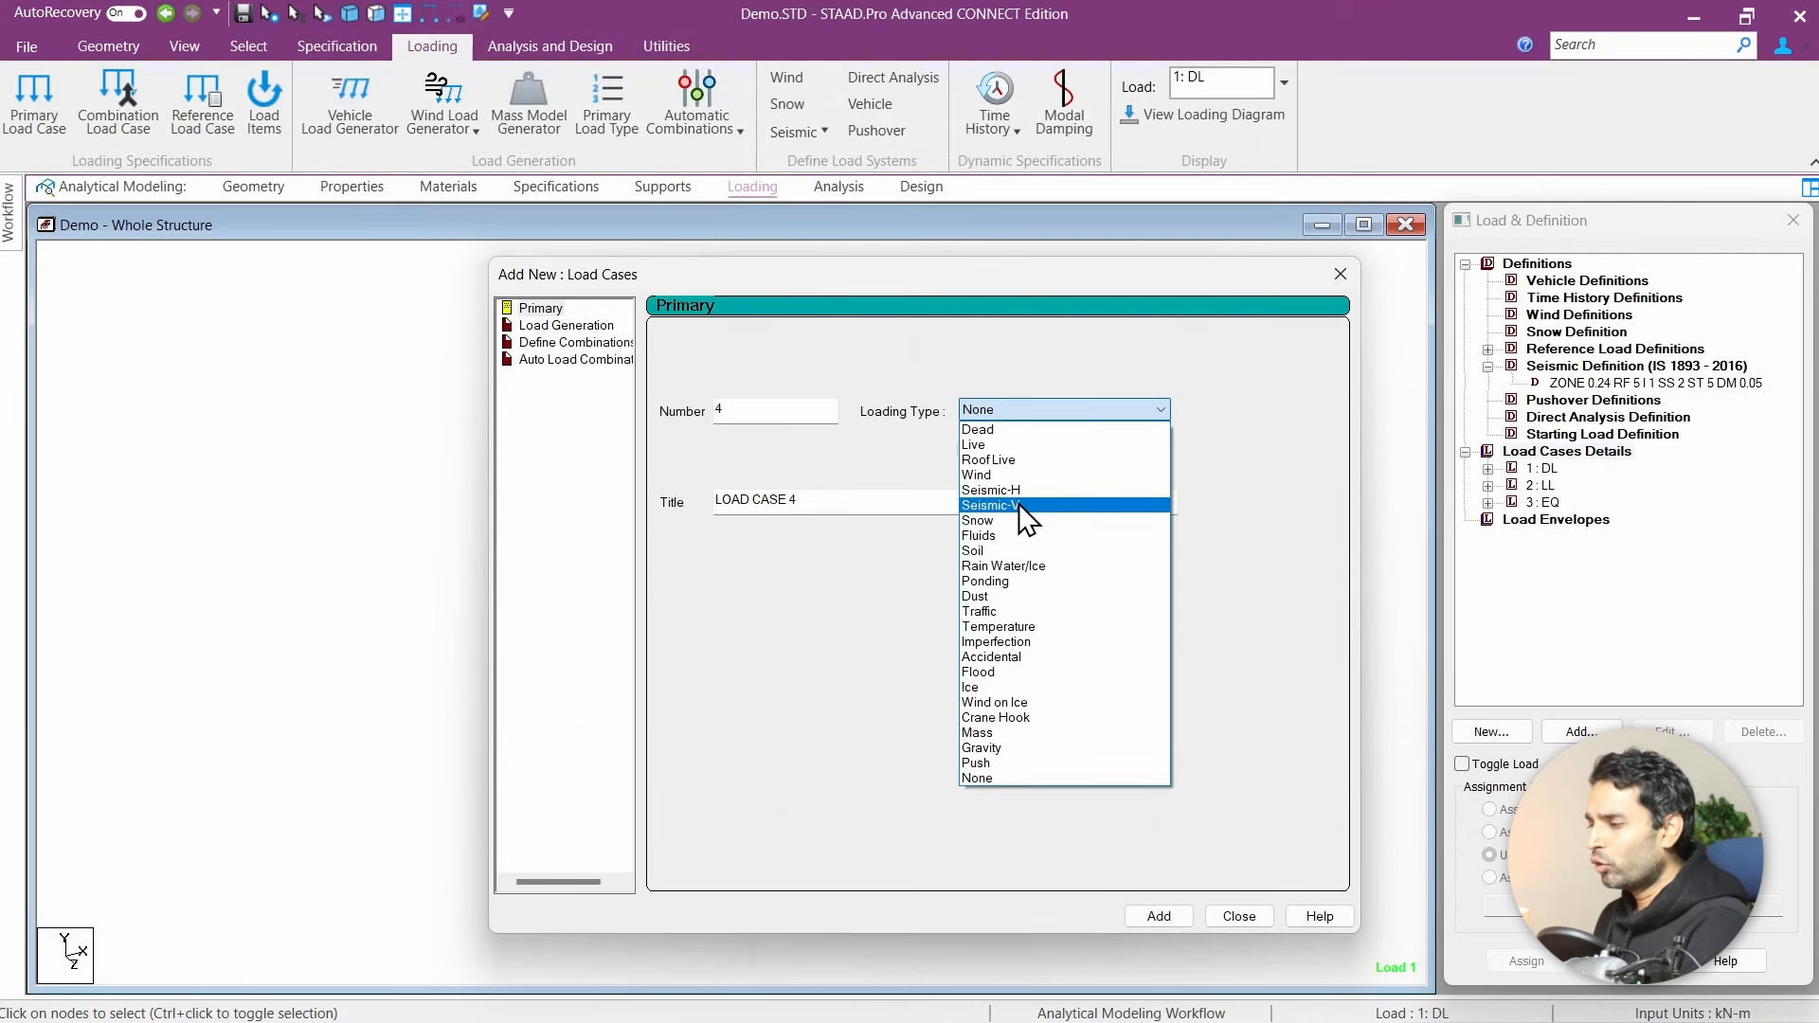
left_click(1022, 505)
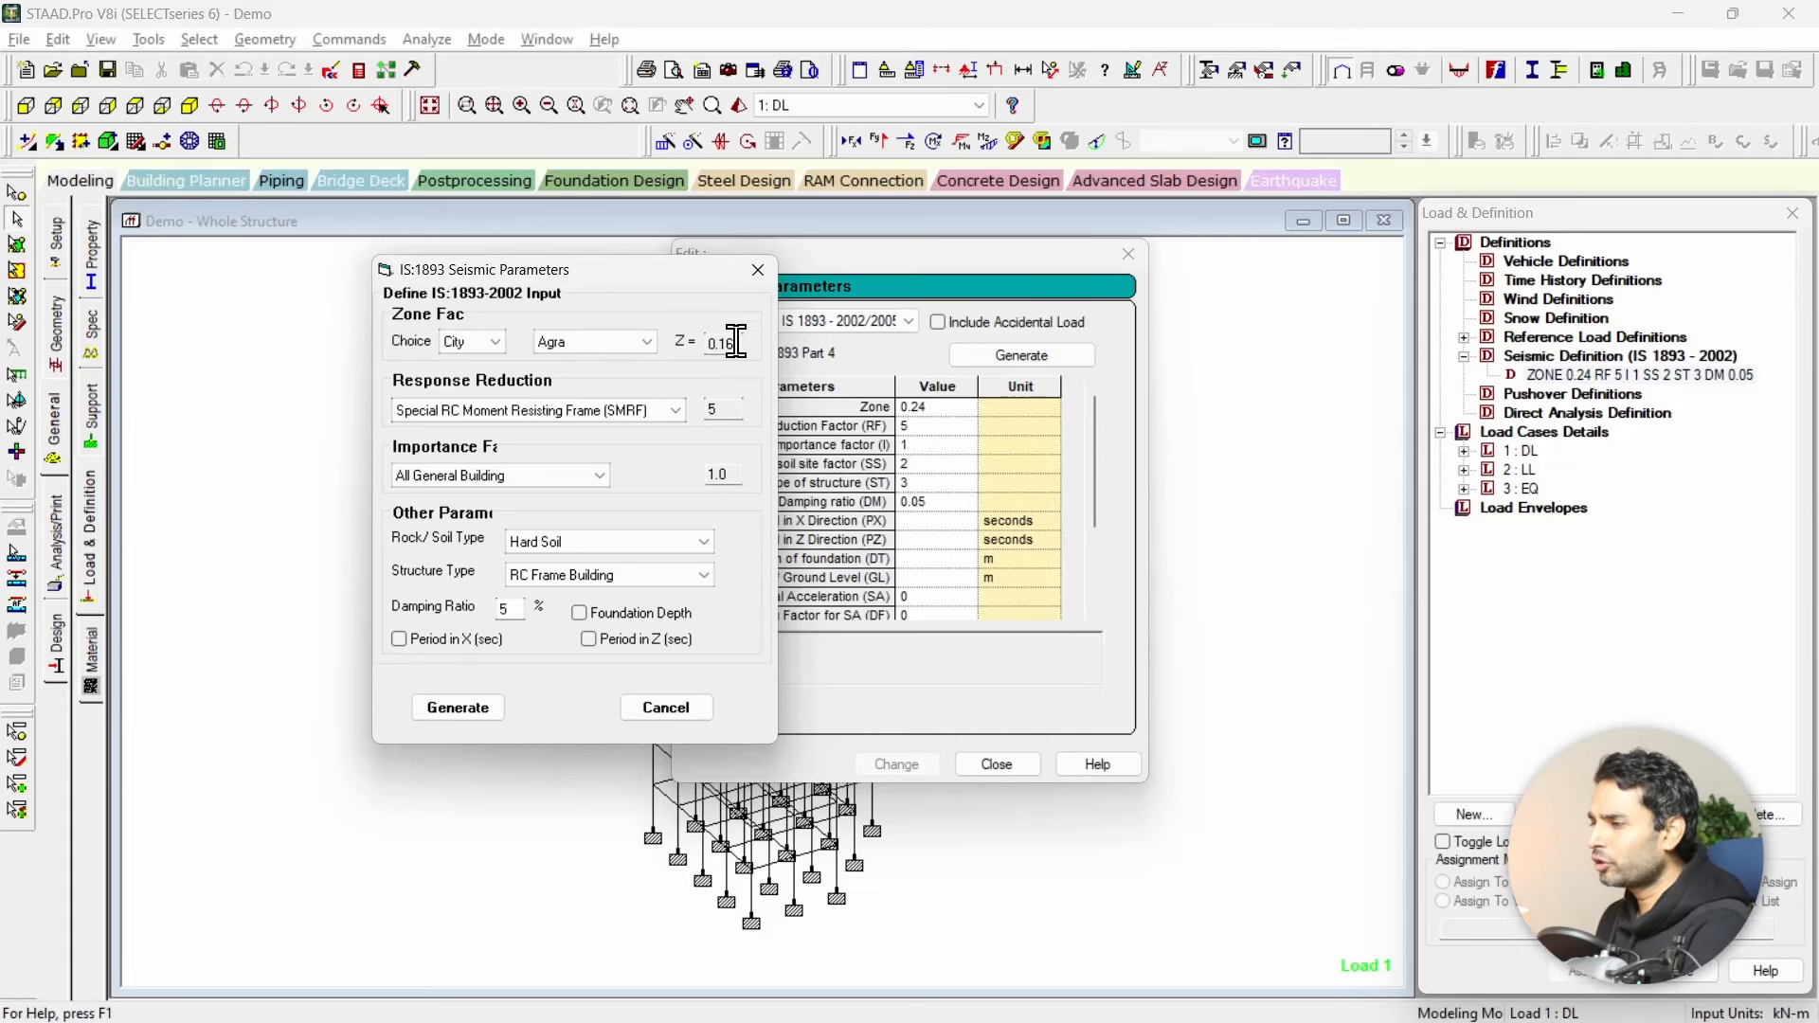
Step: Switch to STAAD.Pro V8i, close its seismic dialogs and examine the Loading Type options for a new primary load case
left_click(758, 272)
left_click(1128, 254)
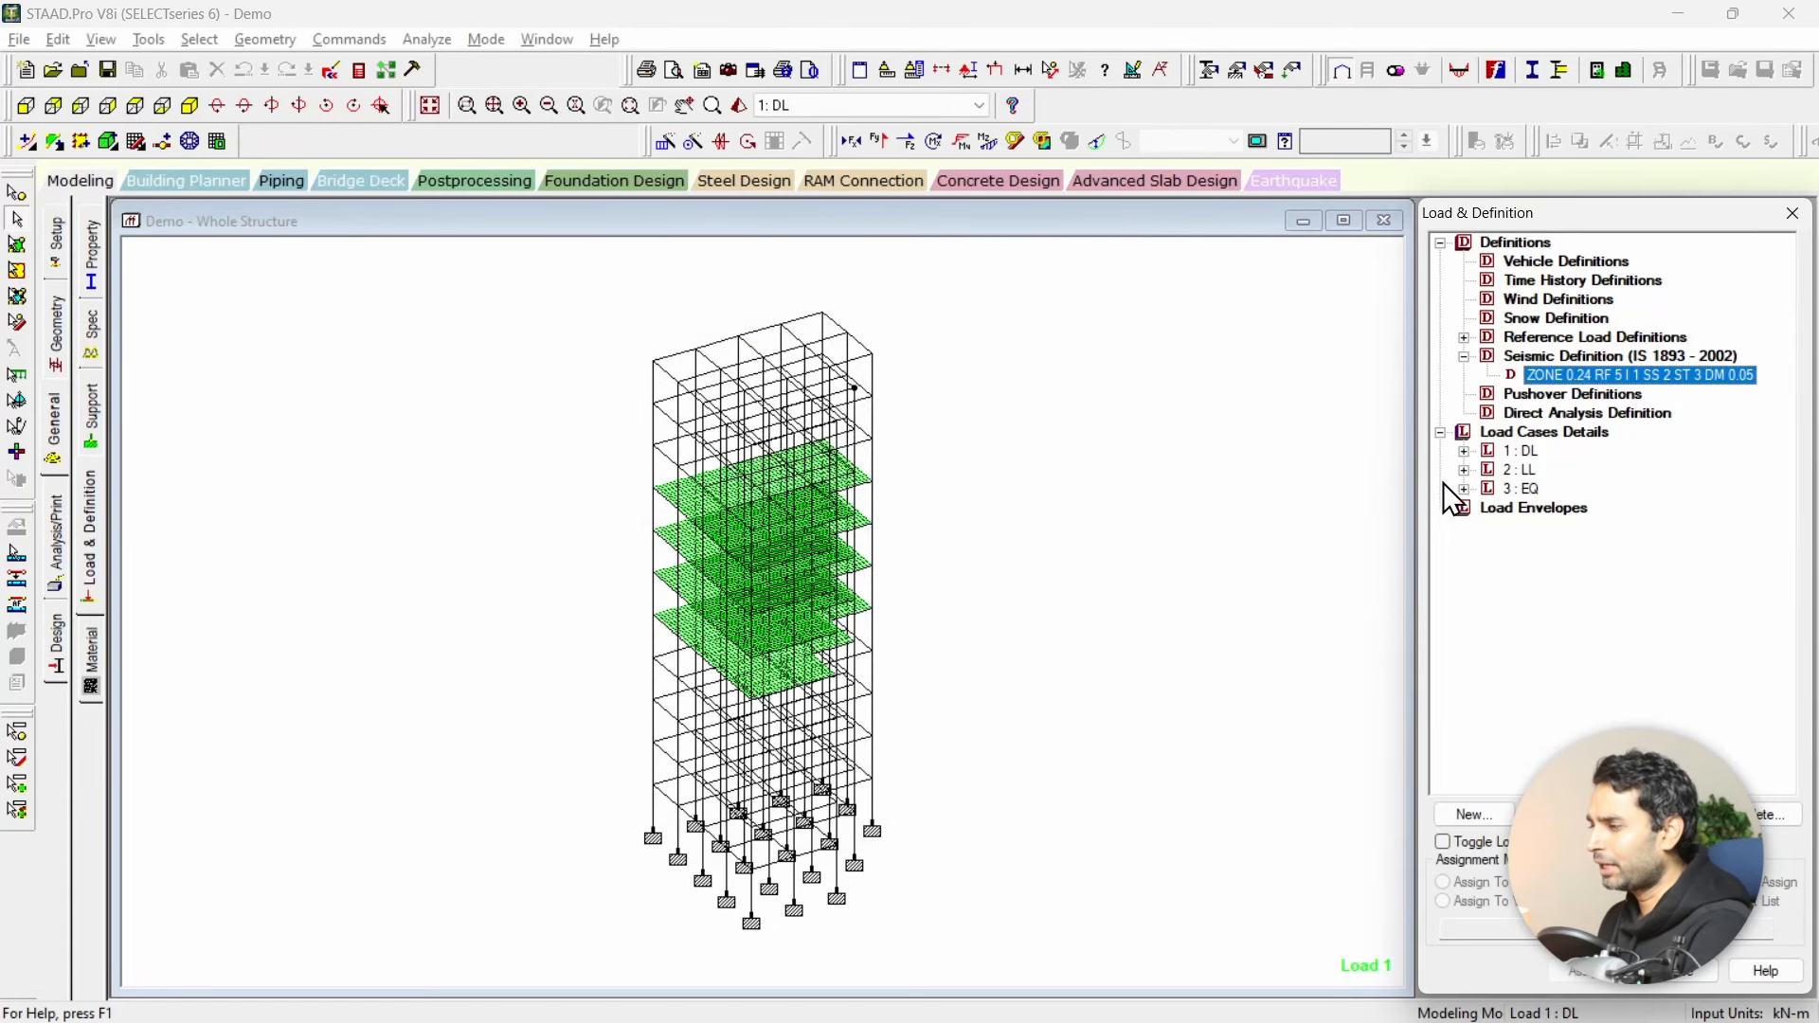
left_click(1539, 434)
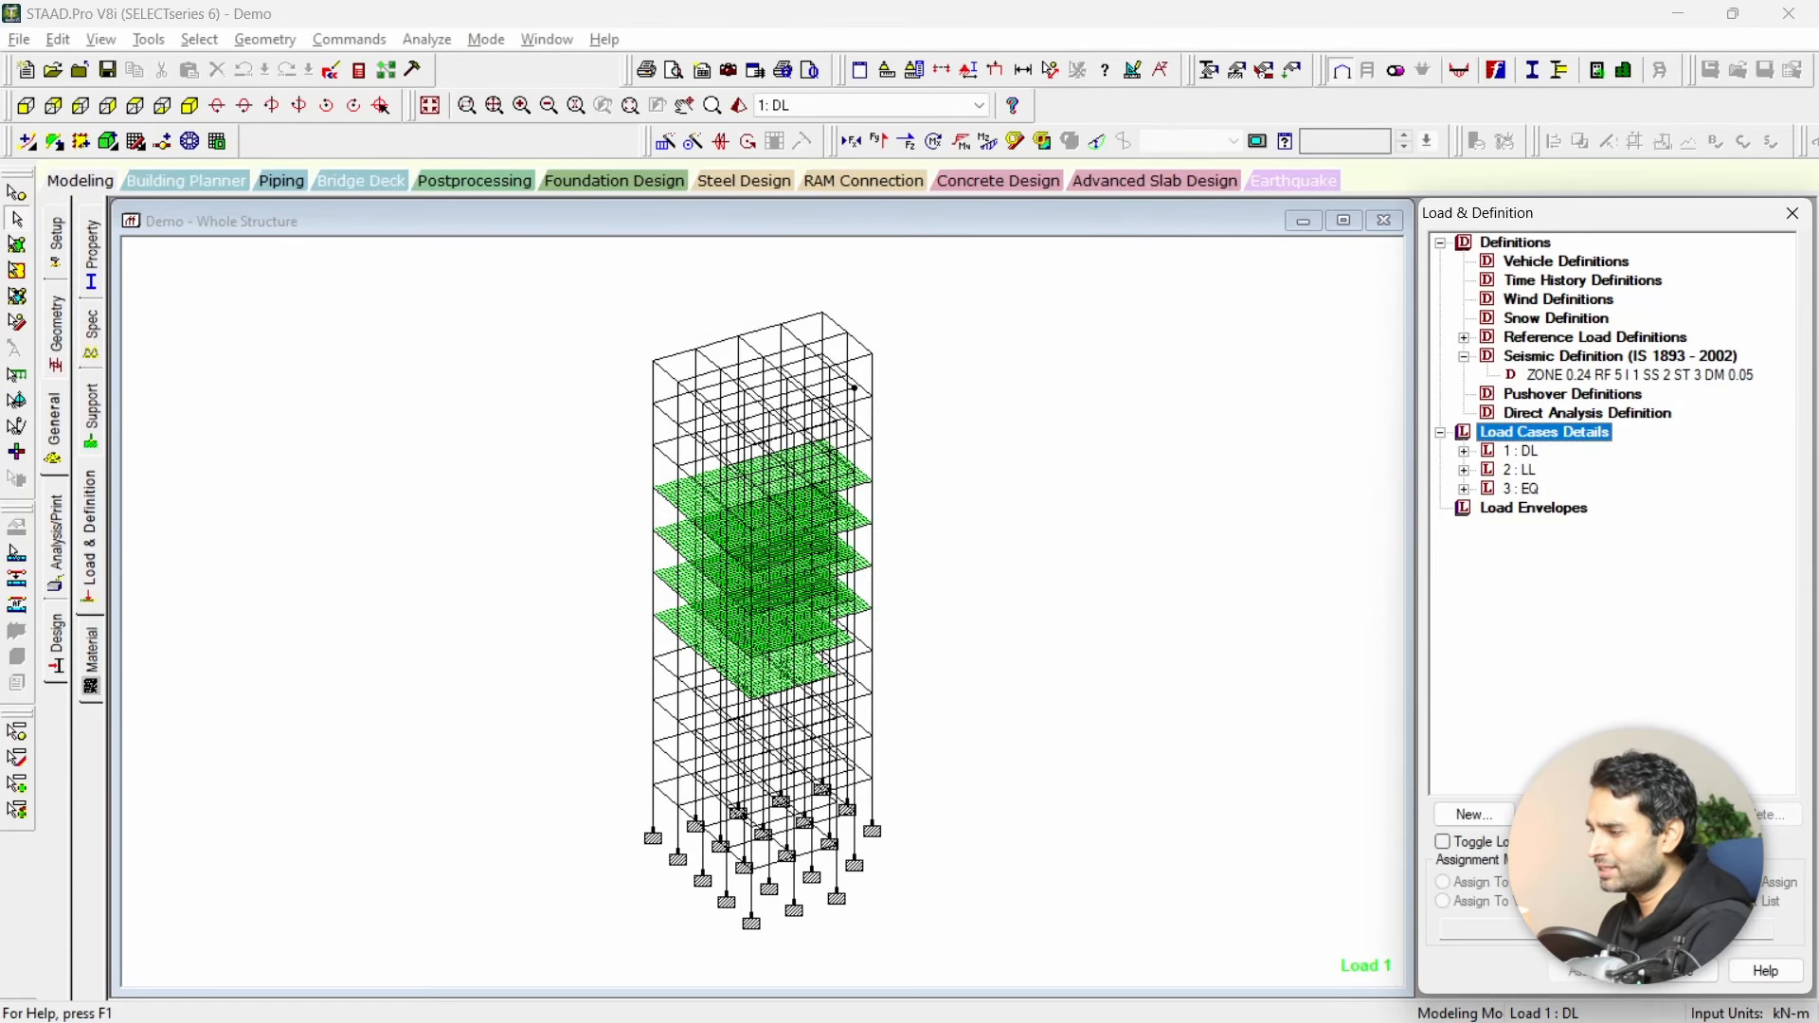
left_click(1475, 814)
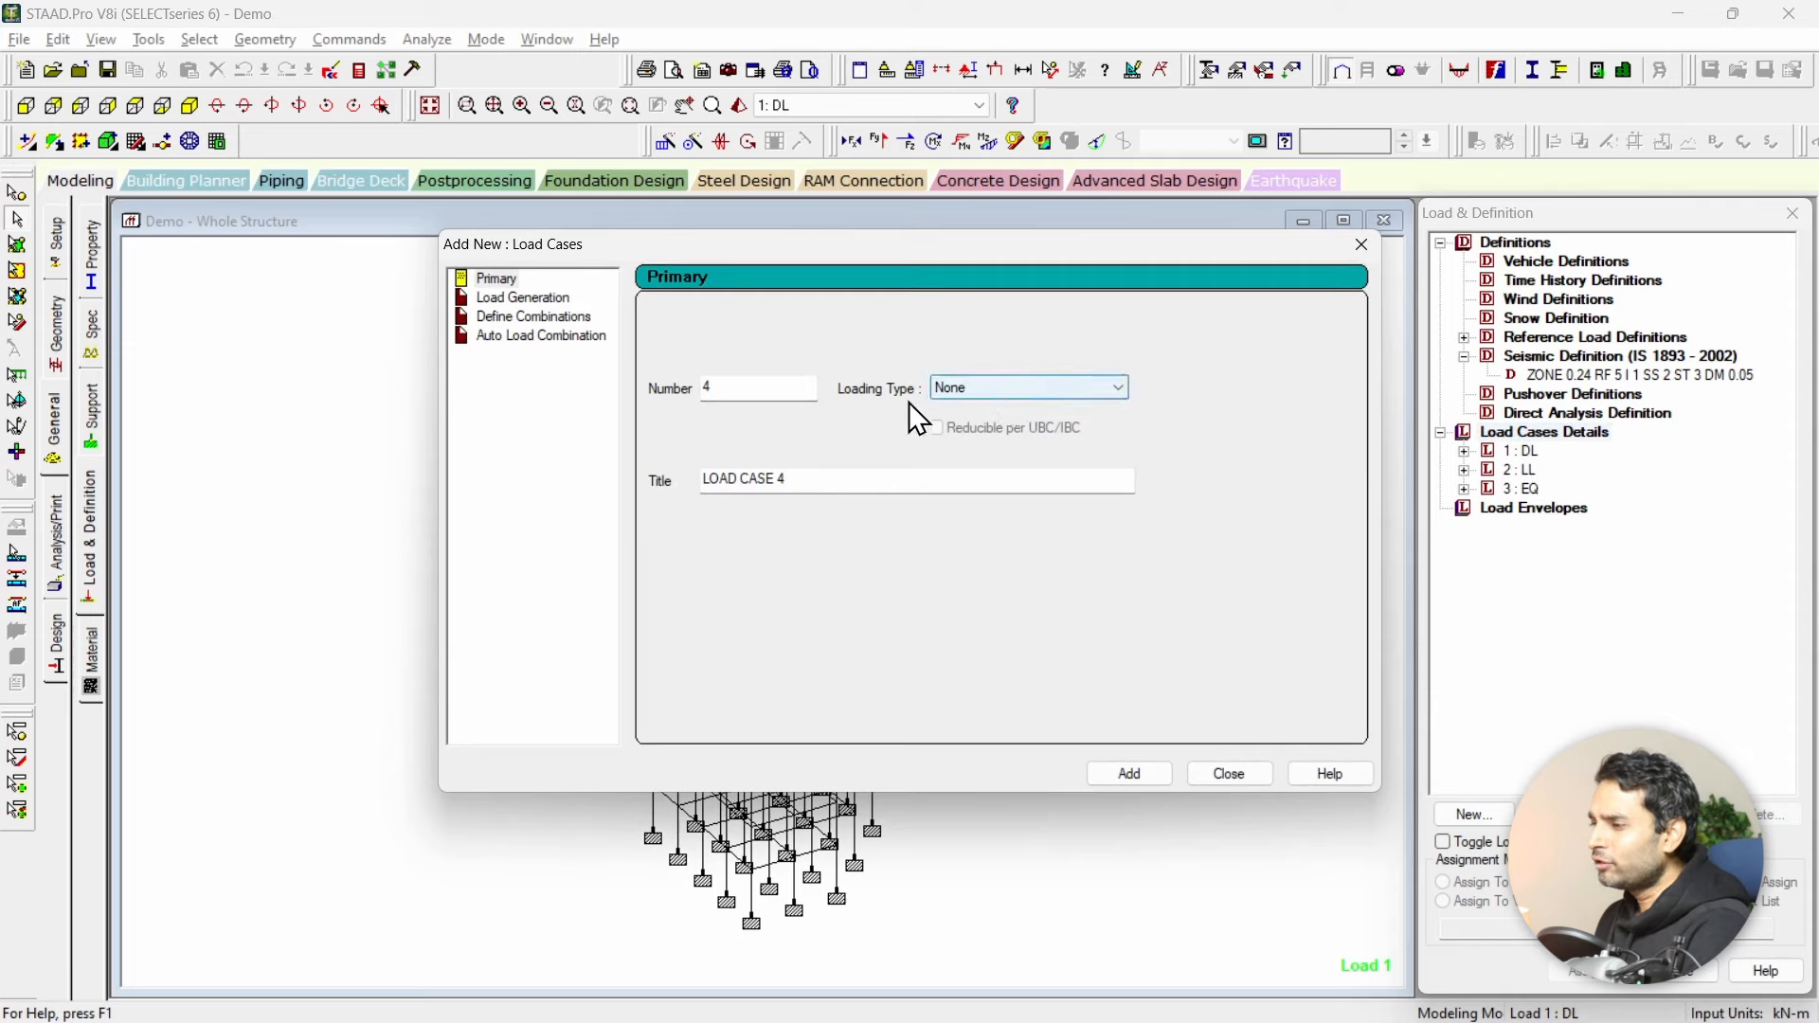
left_click(1007, 387)
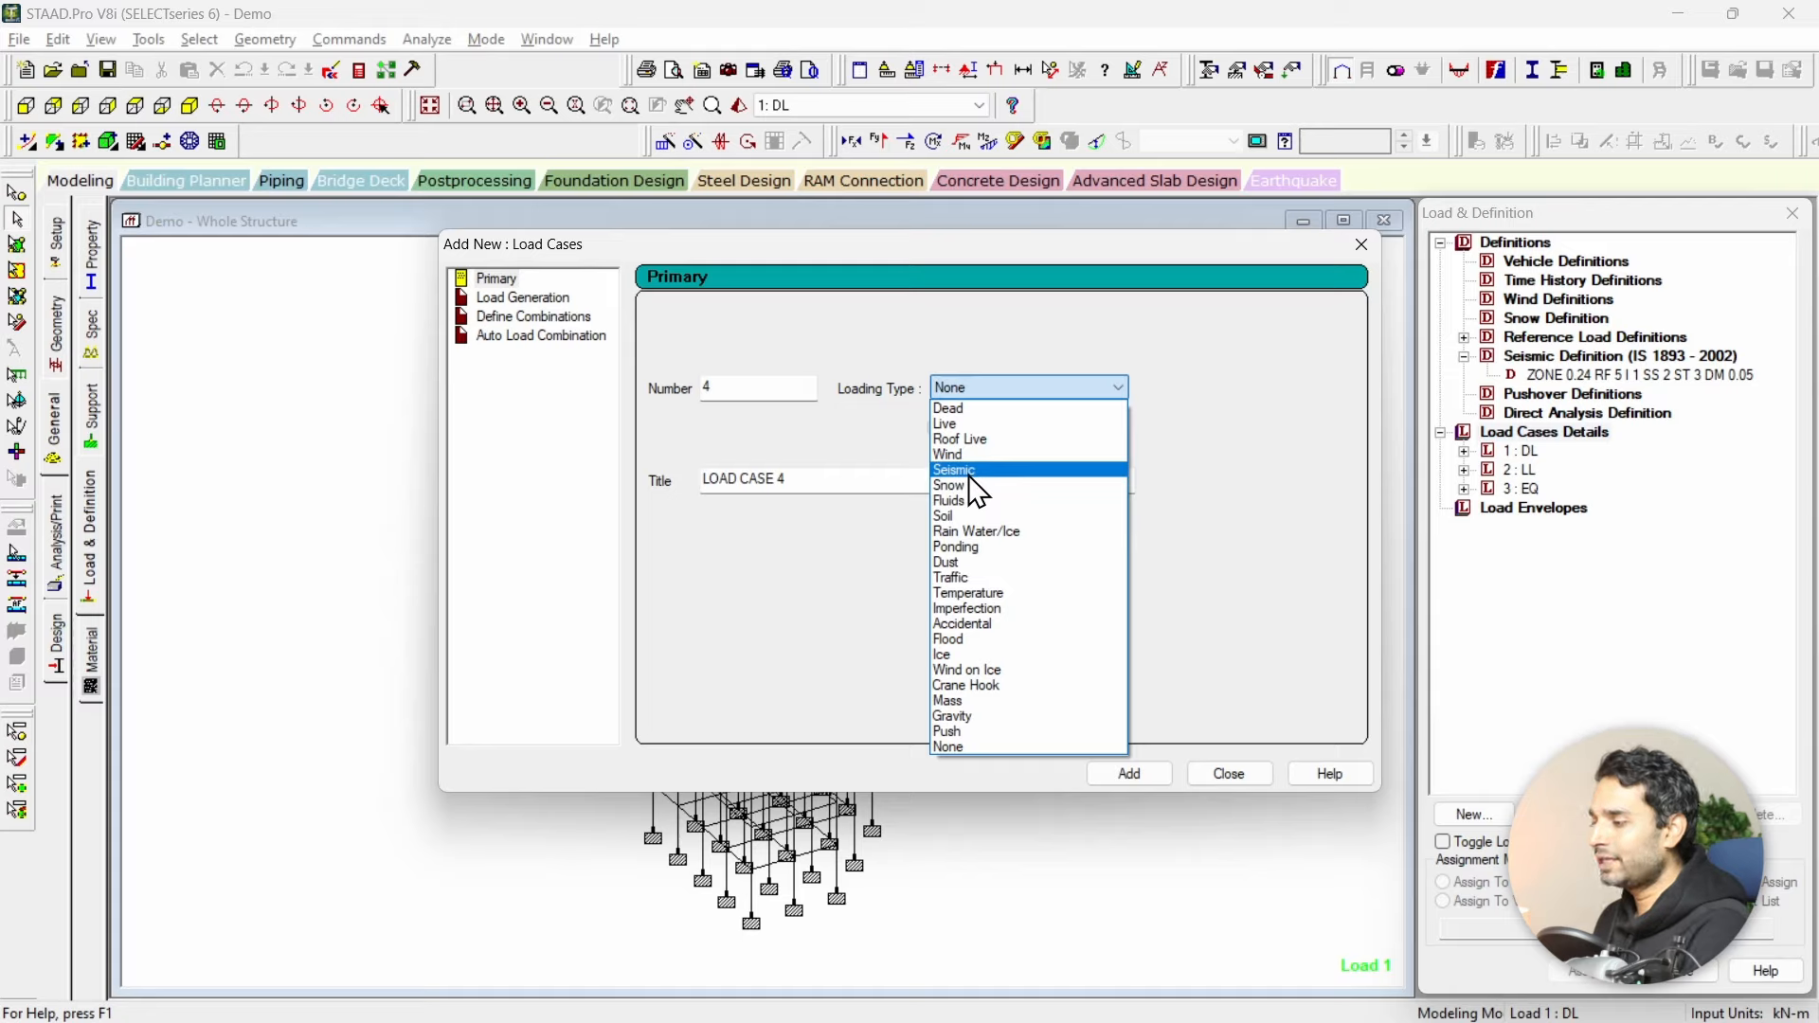
left_click(968, 476)
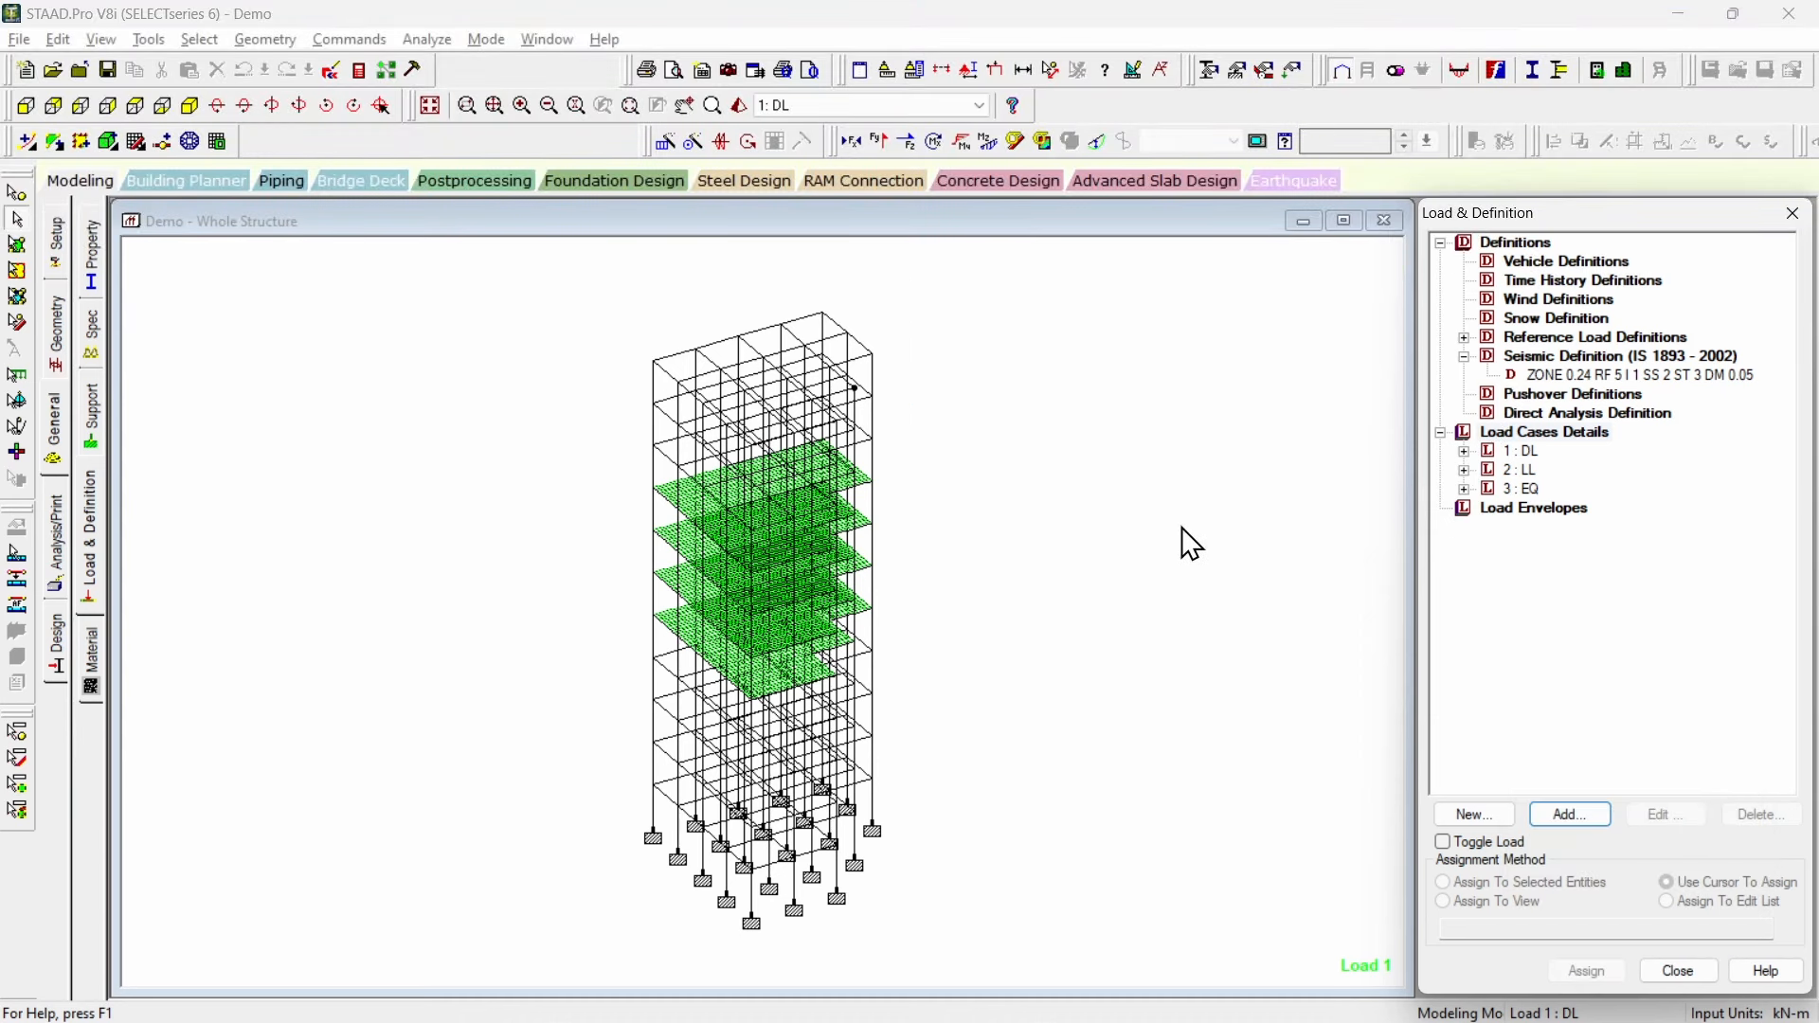
Step: Add a wind definition in STAAD.Pro V8i with type number 1 and comment WIND 1
left_click(1552, 303)
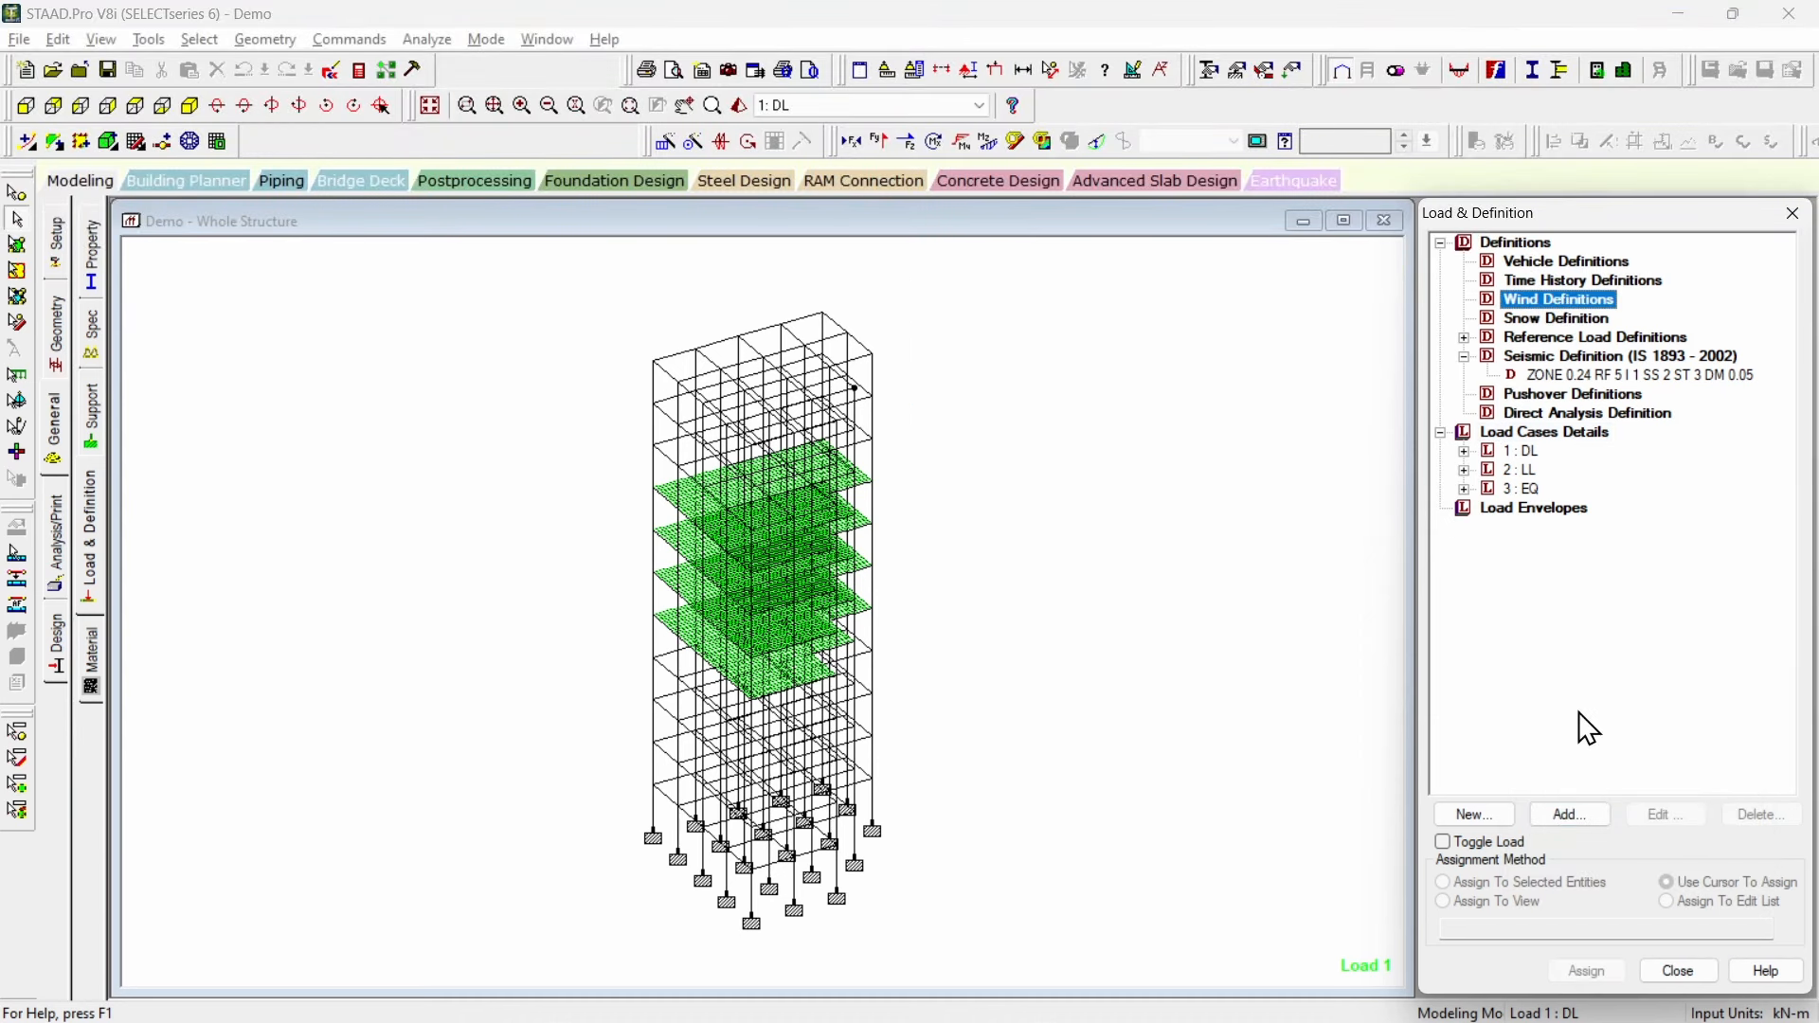
left_click(1570, 814)
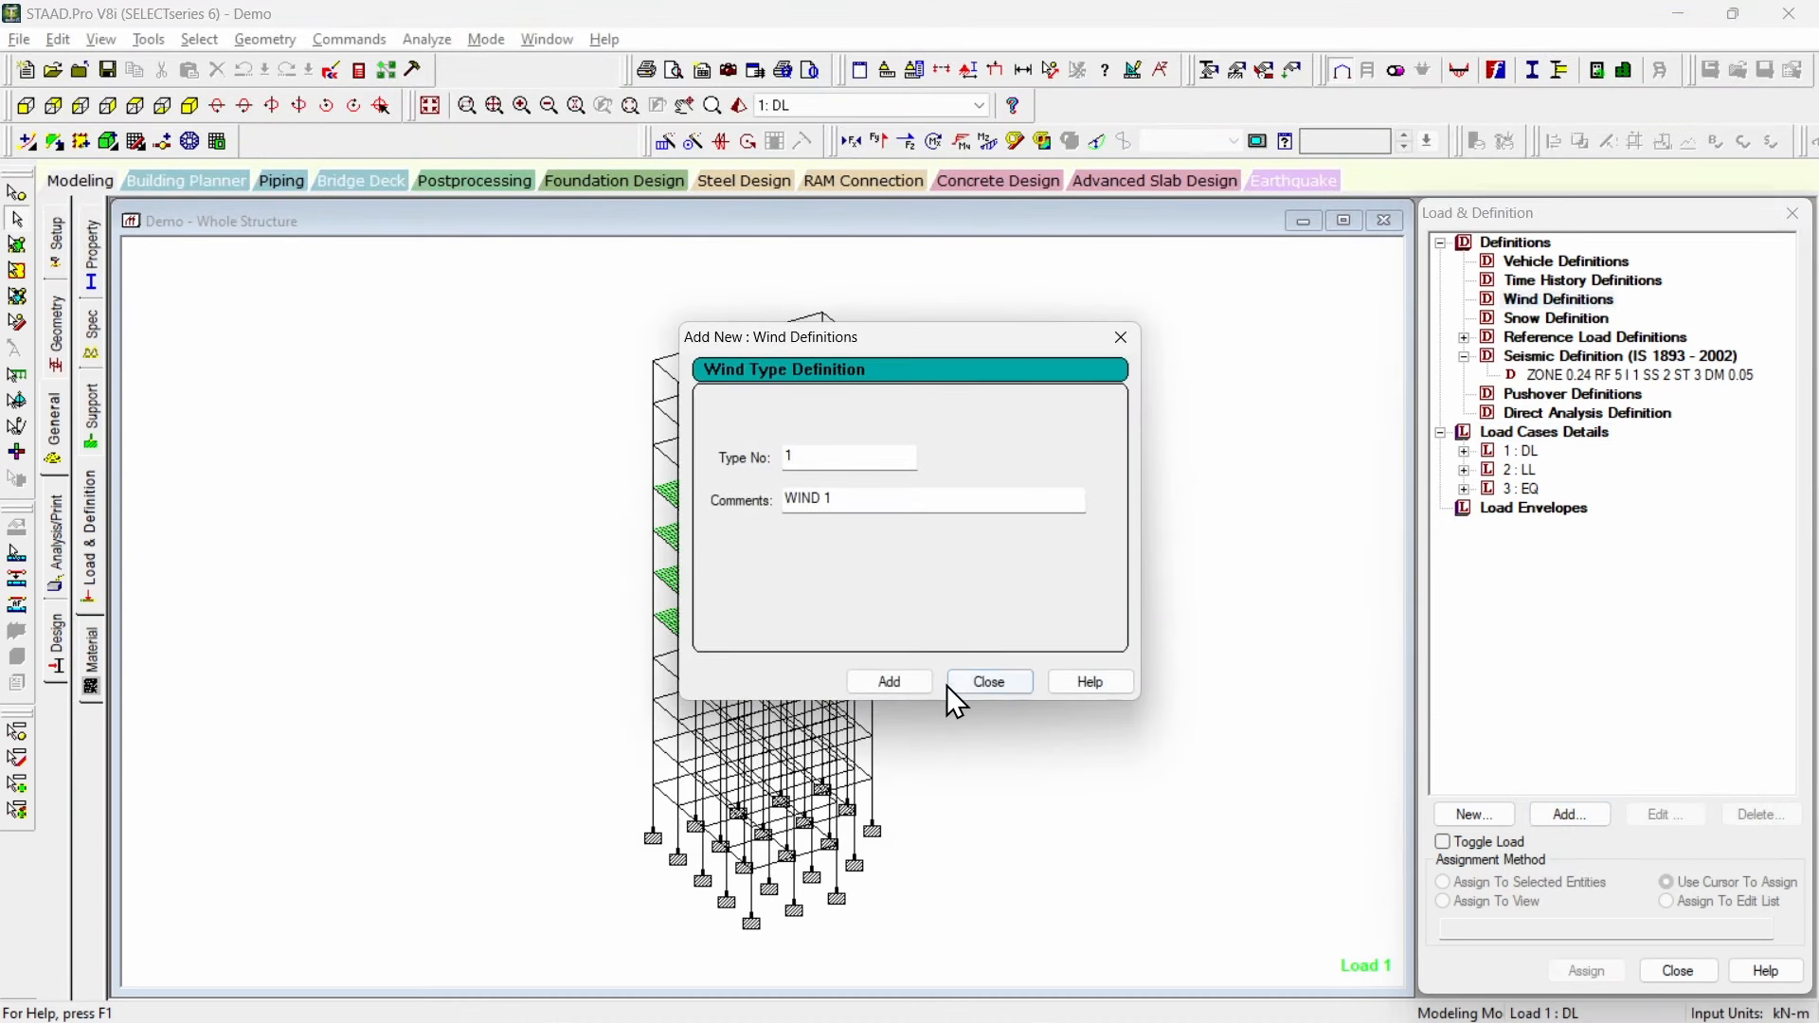
left_click(889, 681)
left_click(959, 581)
left_click(958, 683)
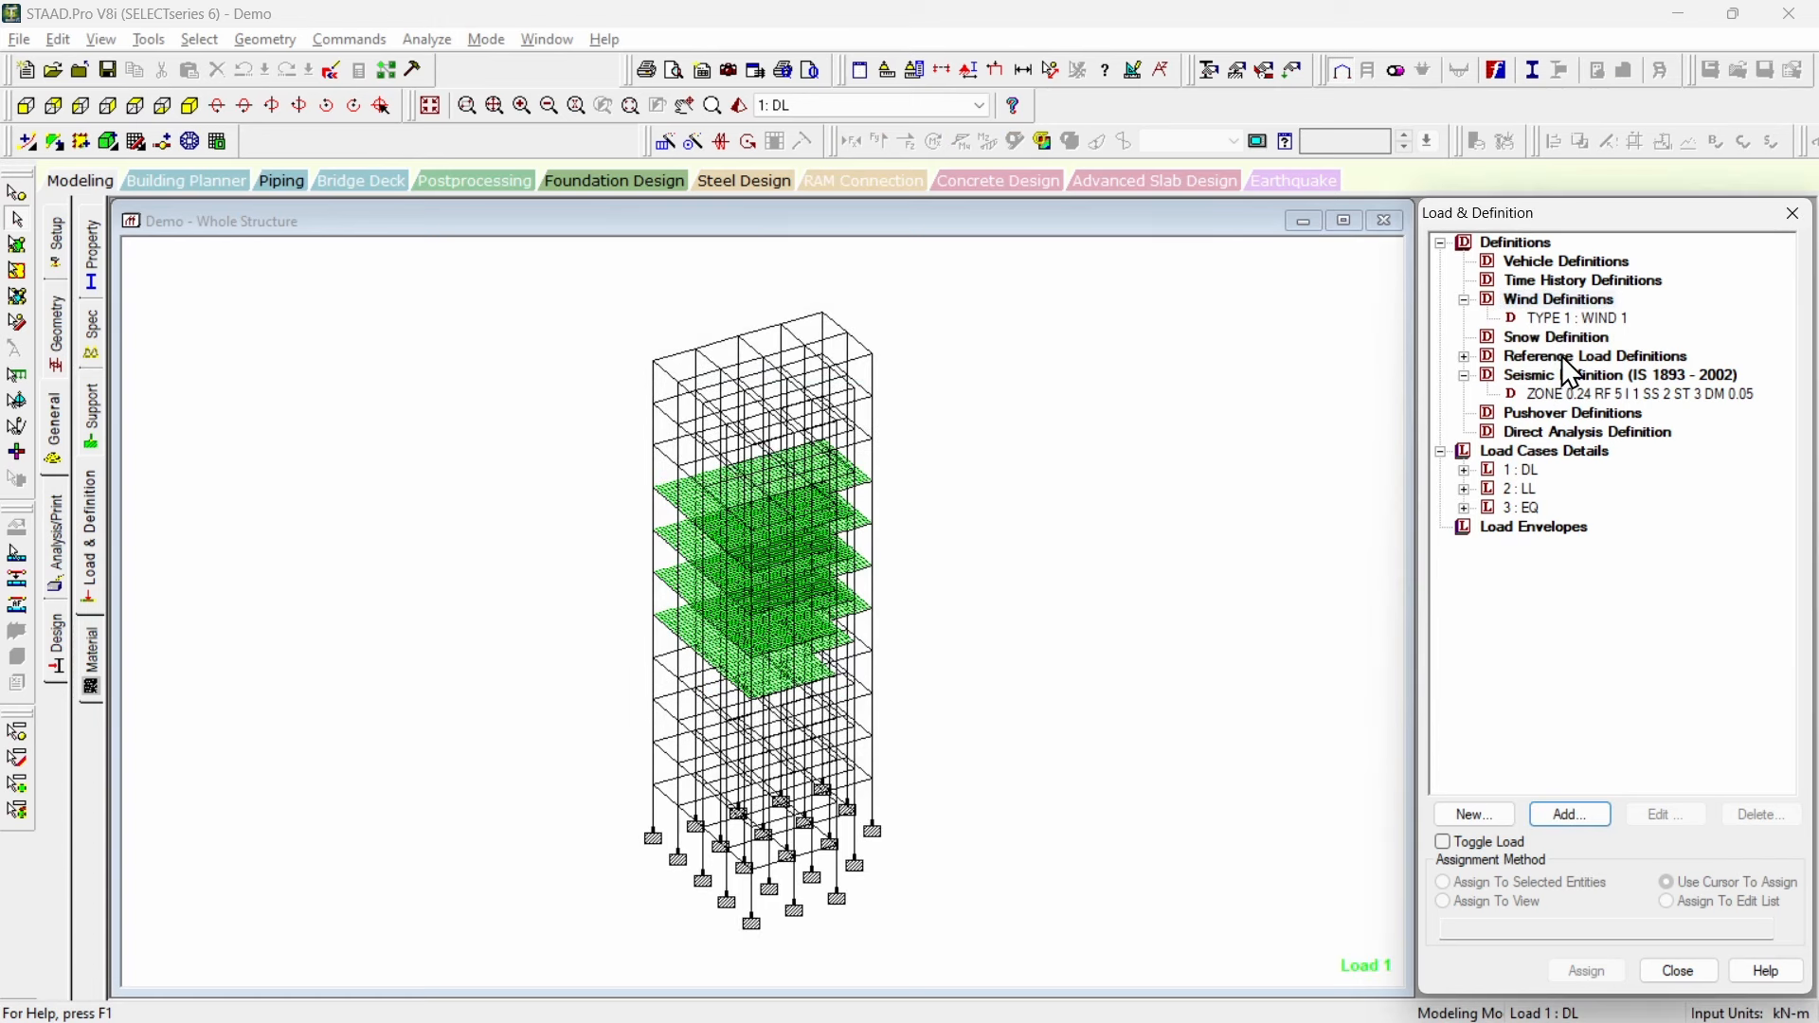
Step: Examine the intensity type options and the intensity versus height table for WIND 1 in STAAD.Pro V8i
left_click(1571, 323)
left_click(1606, 820)
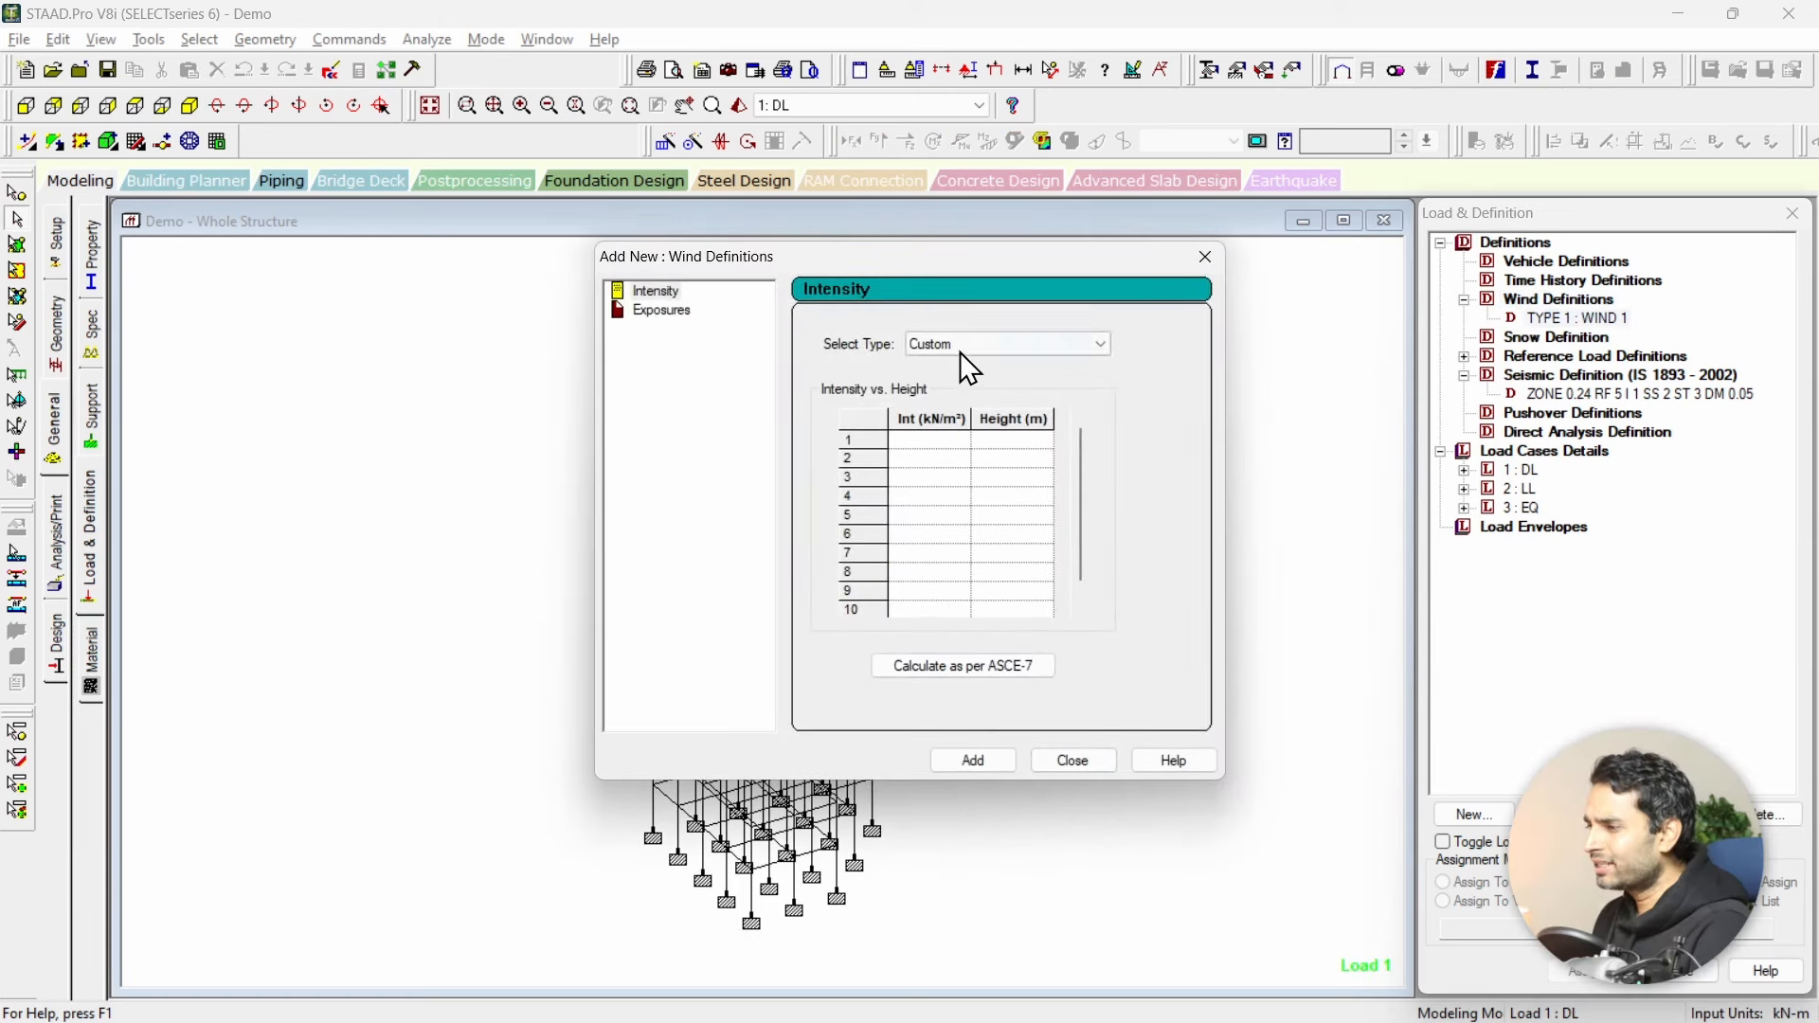
left_click(998, 343)
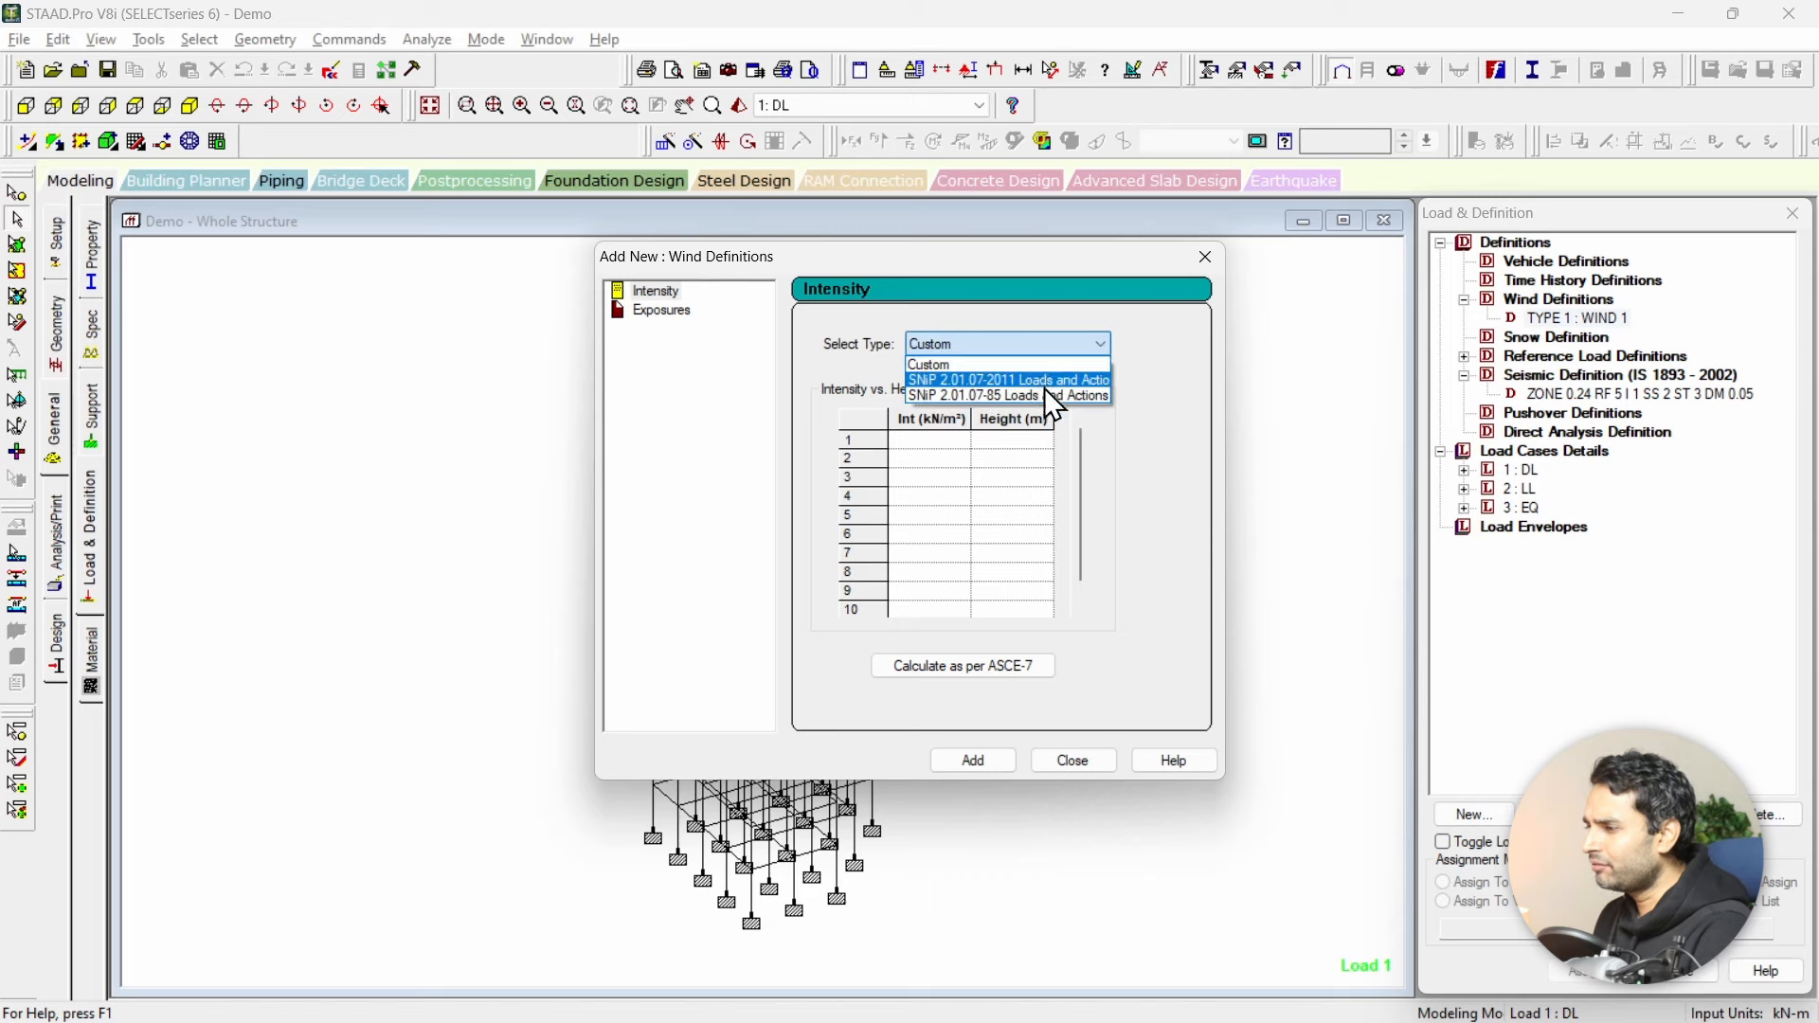
left_click(1139, 633)
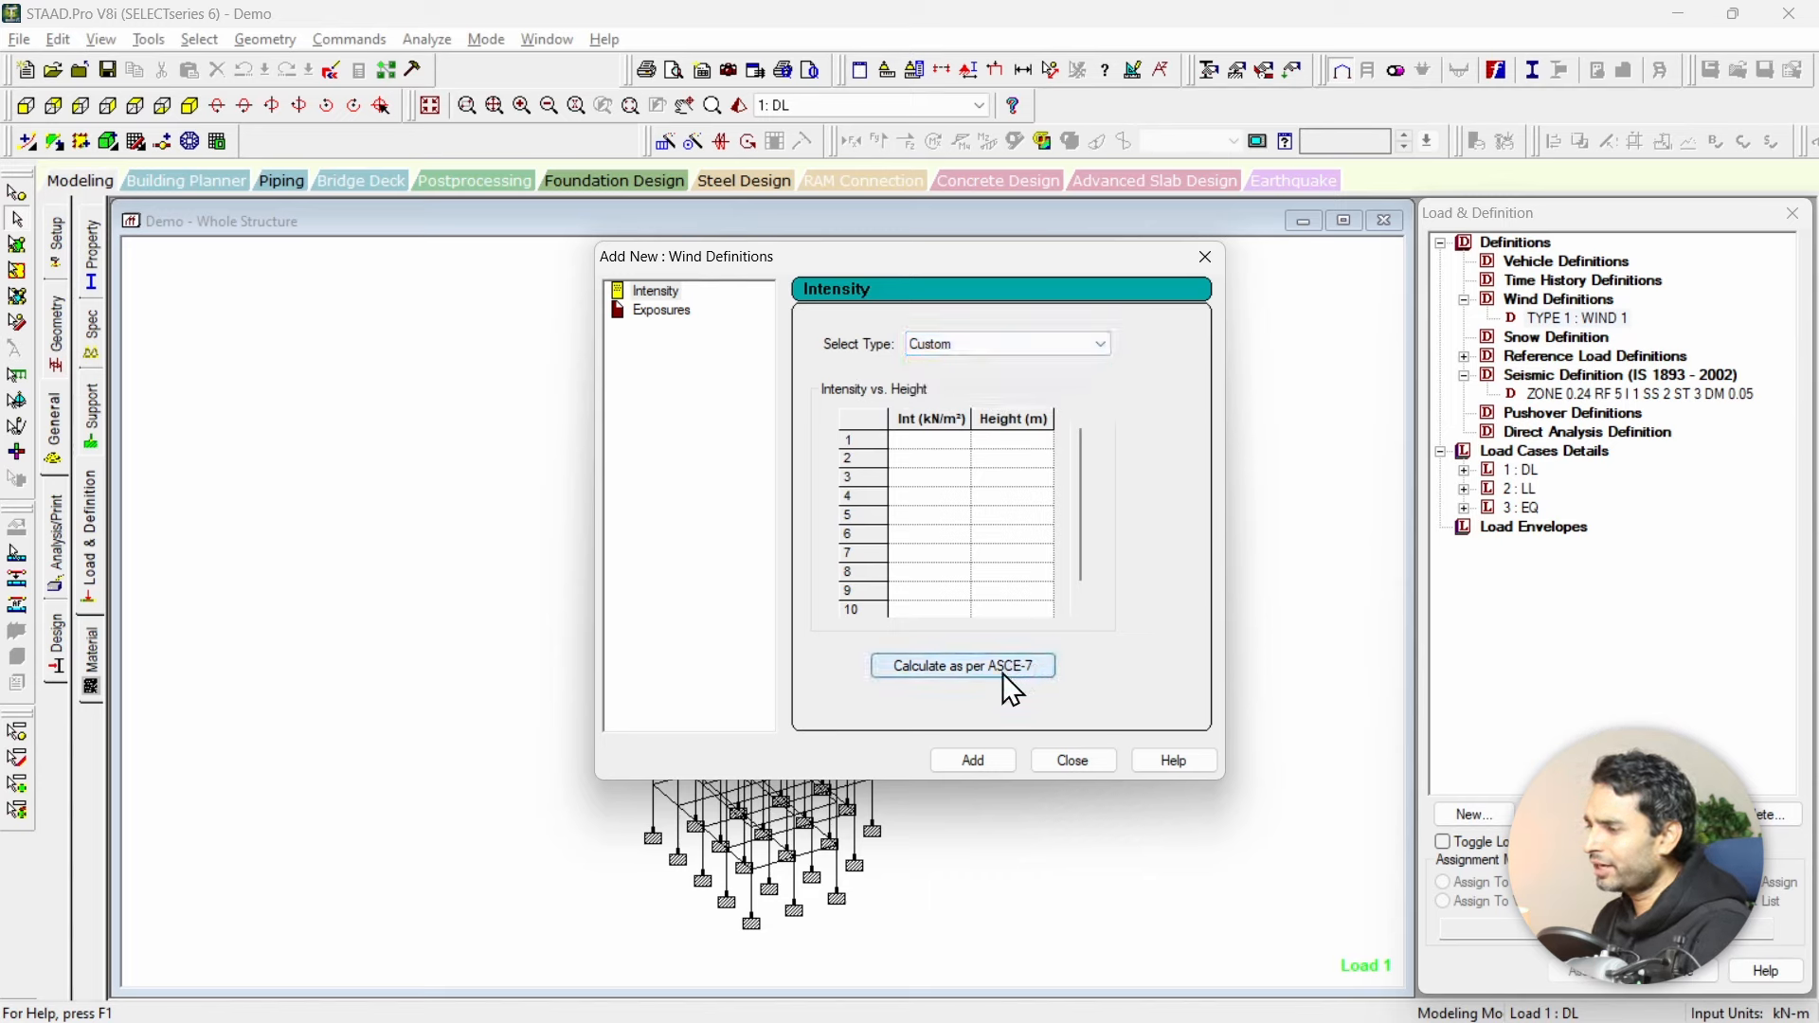
left_click(939, 442)
left_click(1021, 444)
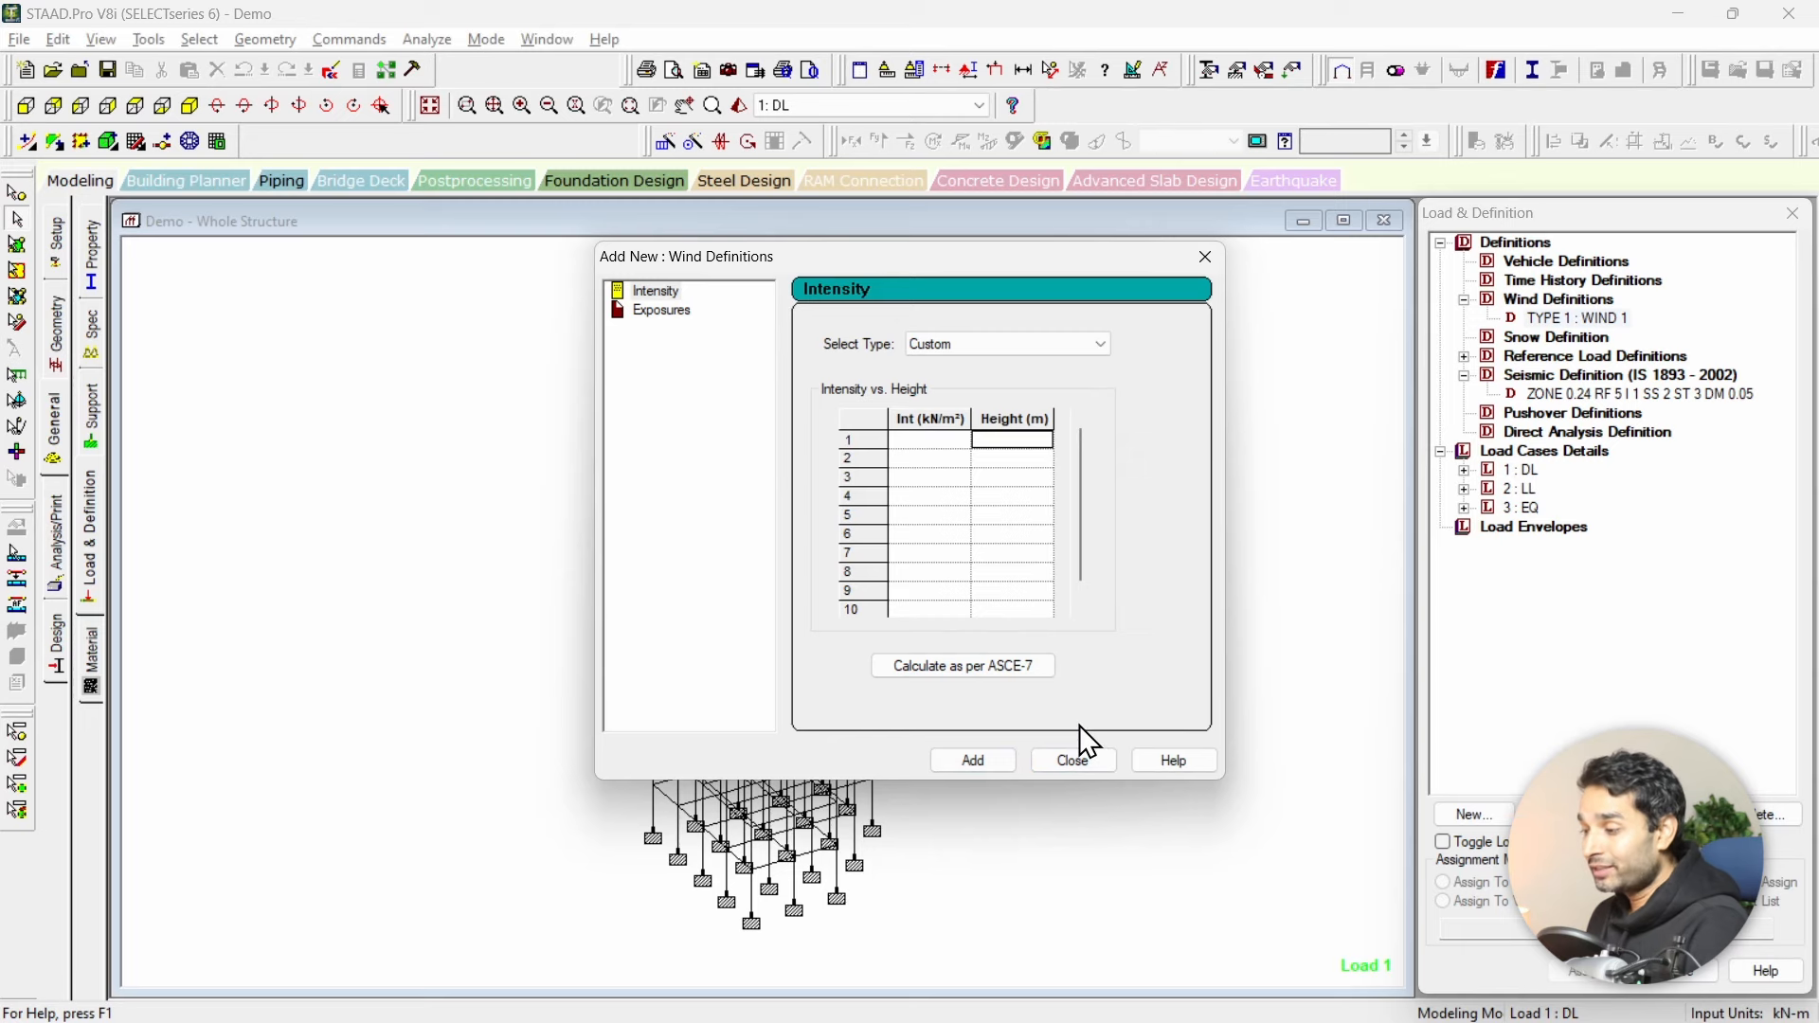
left_click(937, 438)
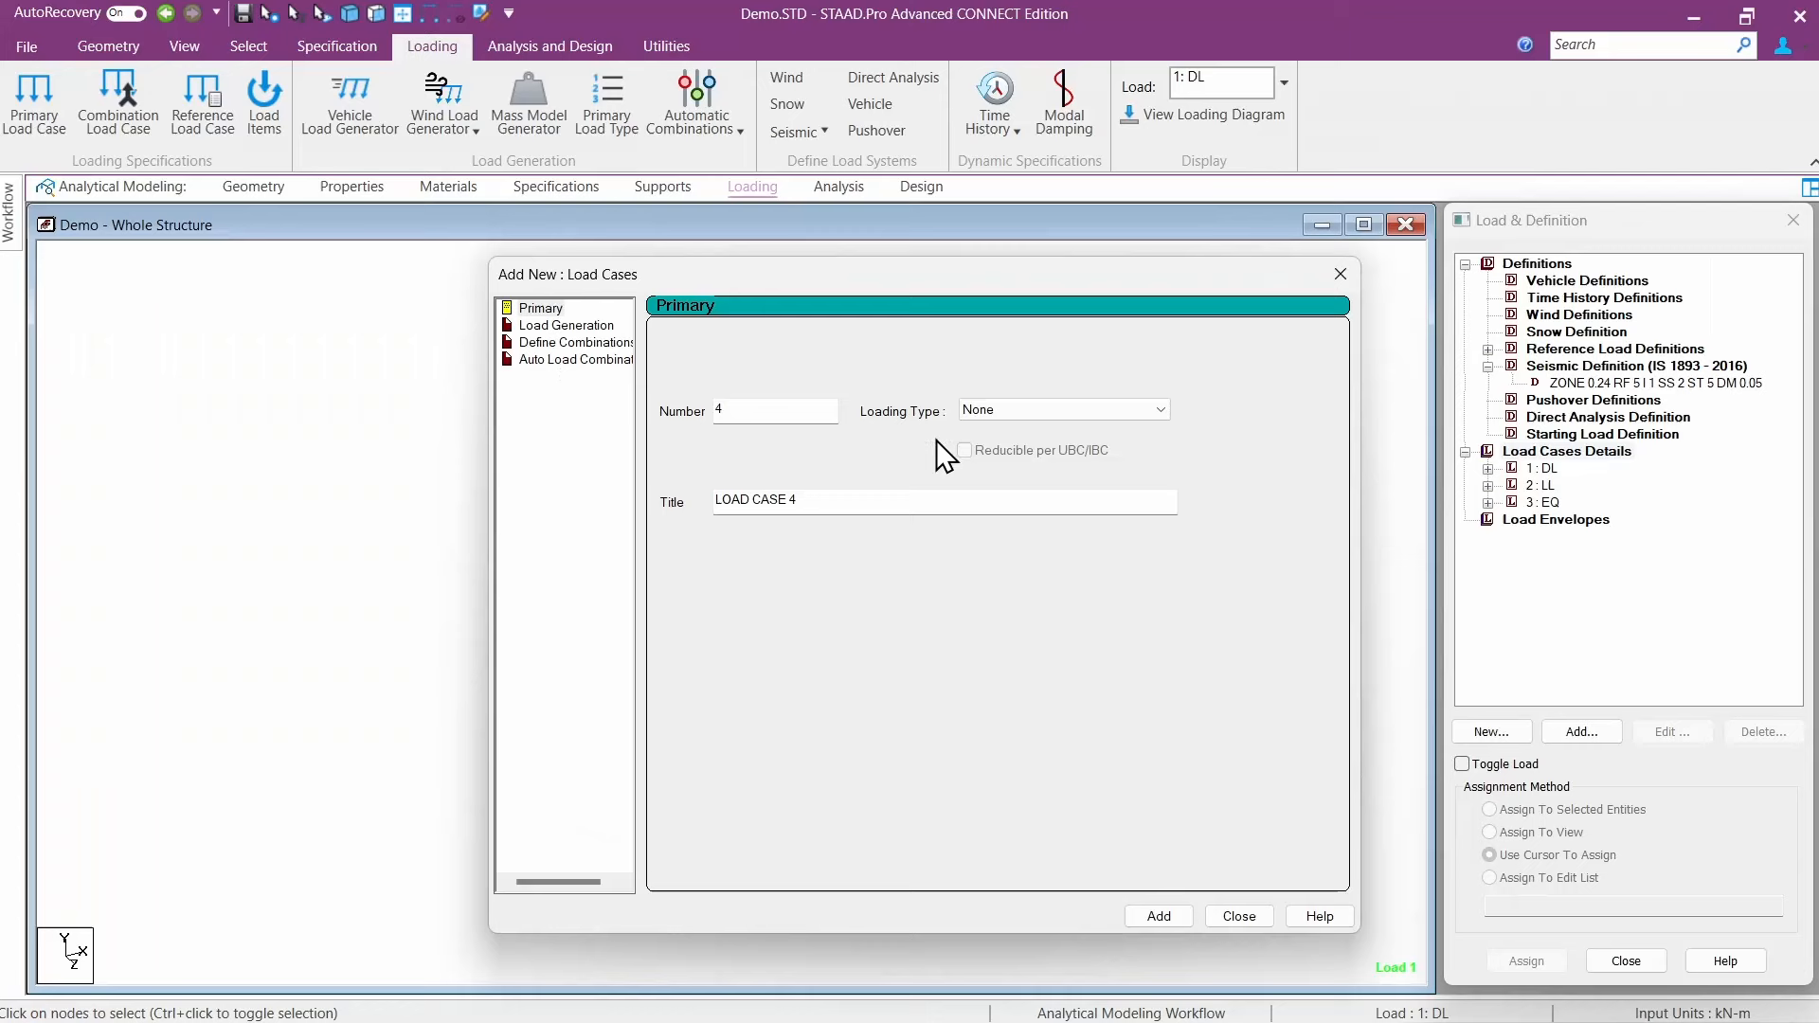
Step: Switch to CONNECT Edition and add wind definition type 1, WIND 1, using the code IS 875 (Part 3):2015
left_click(1341, 274)
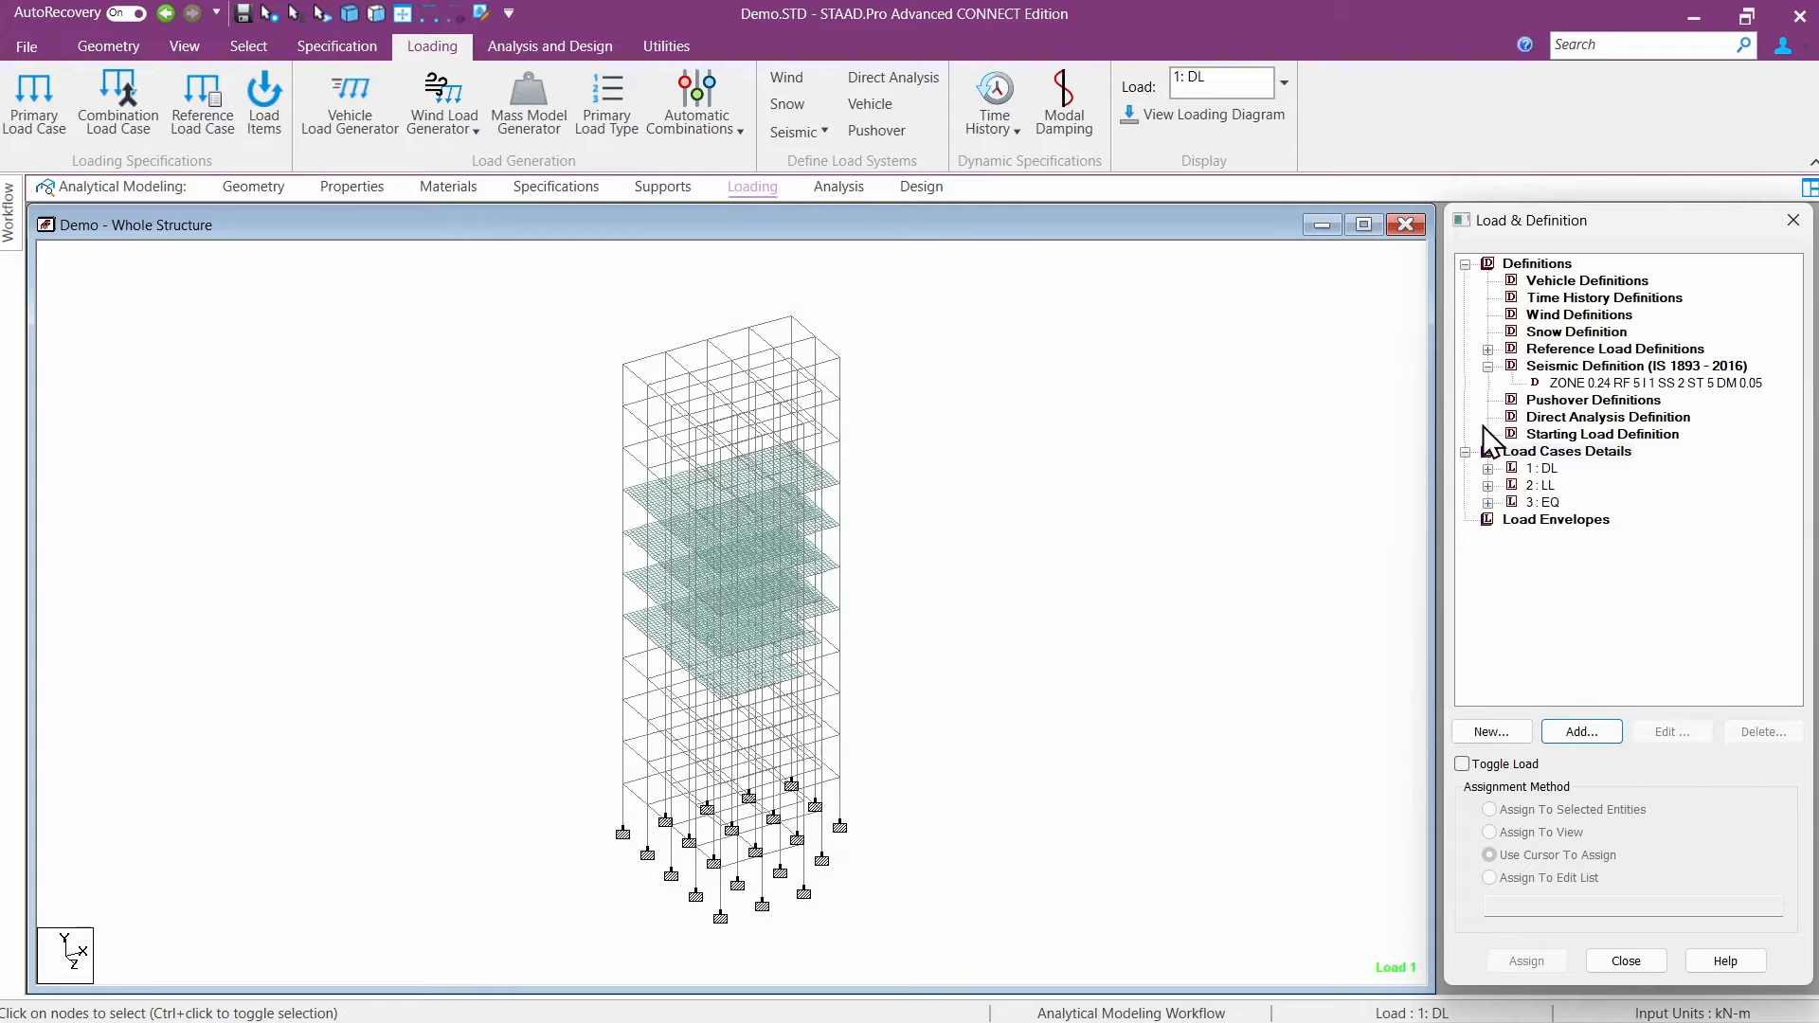
left_click(1578, 314)
left_click(1581, 731)
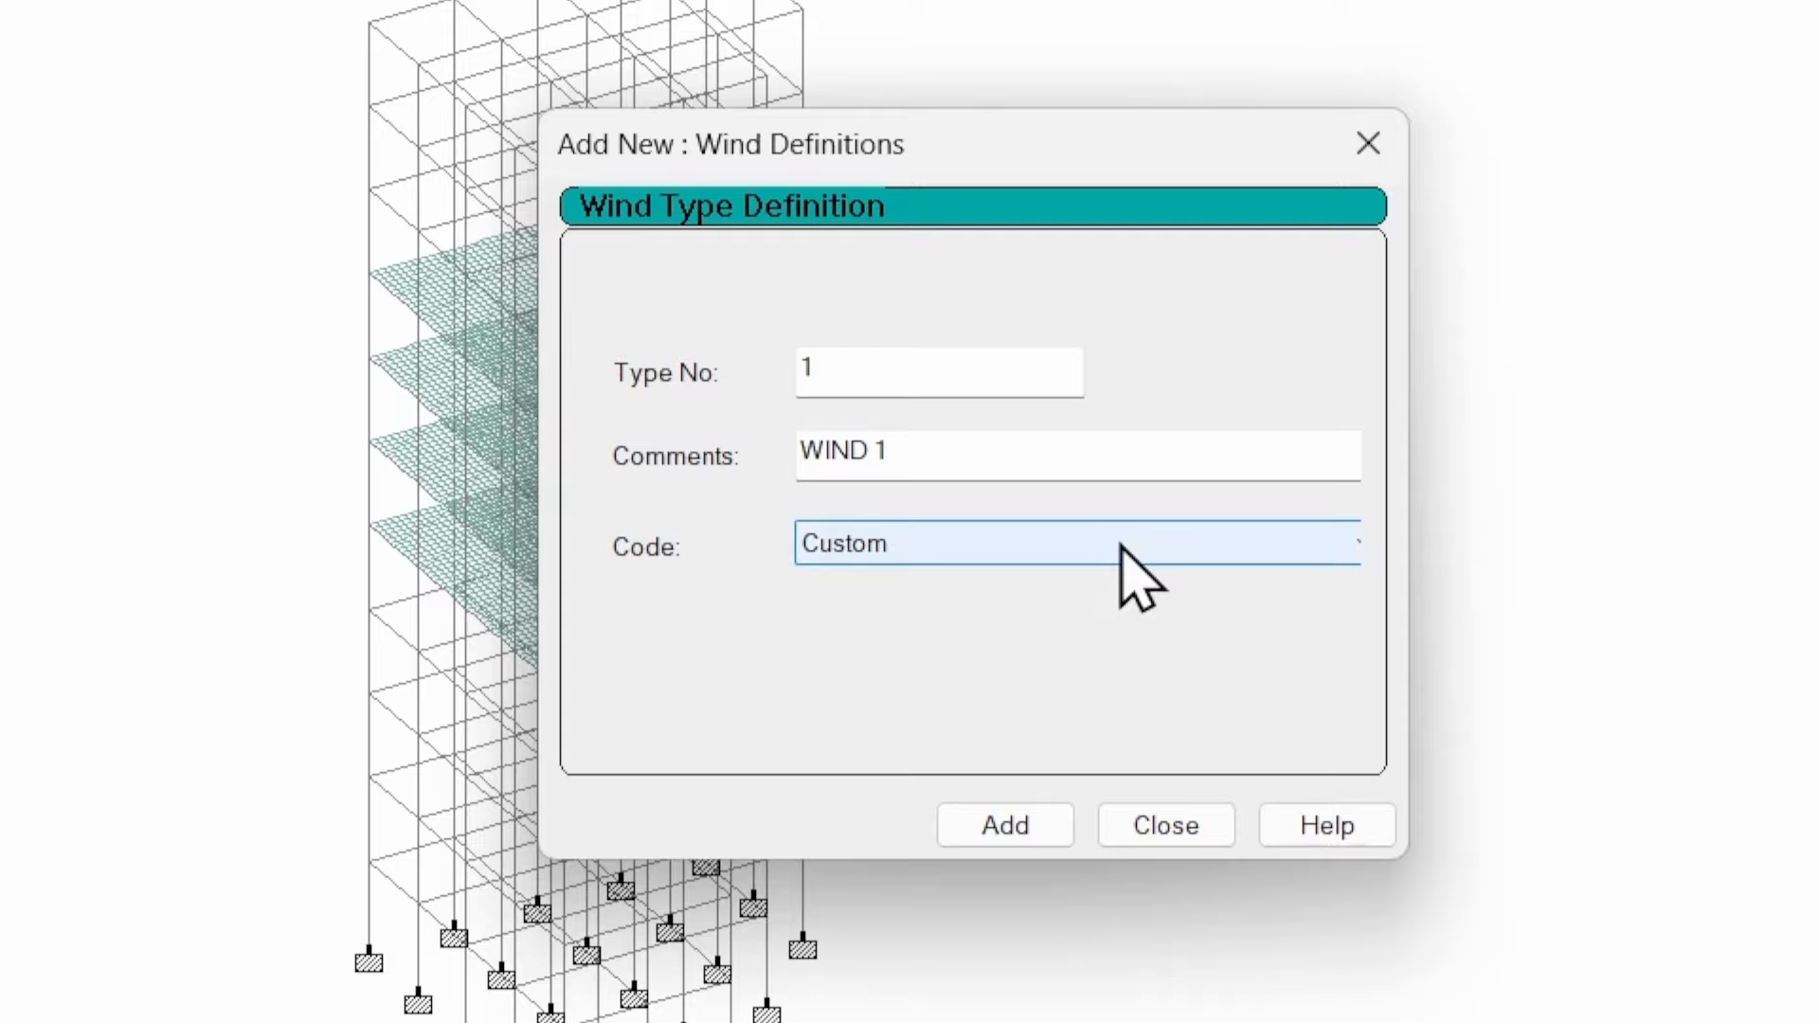
left_click(1122, 548)
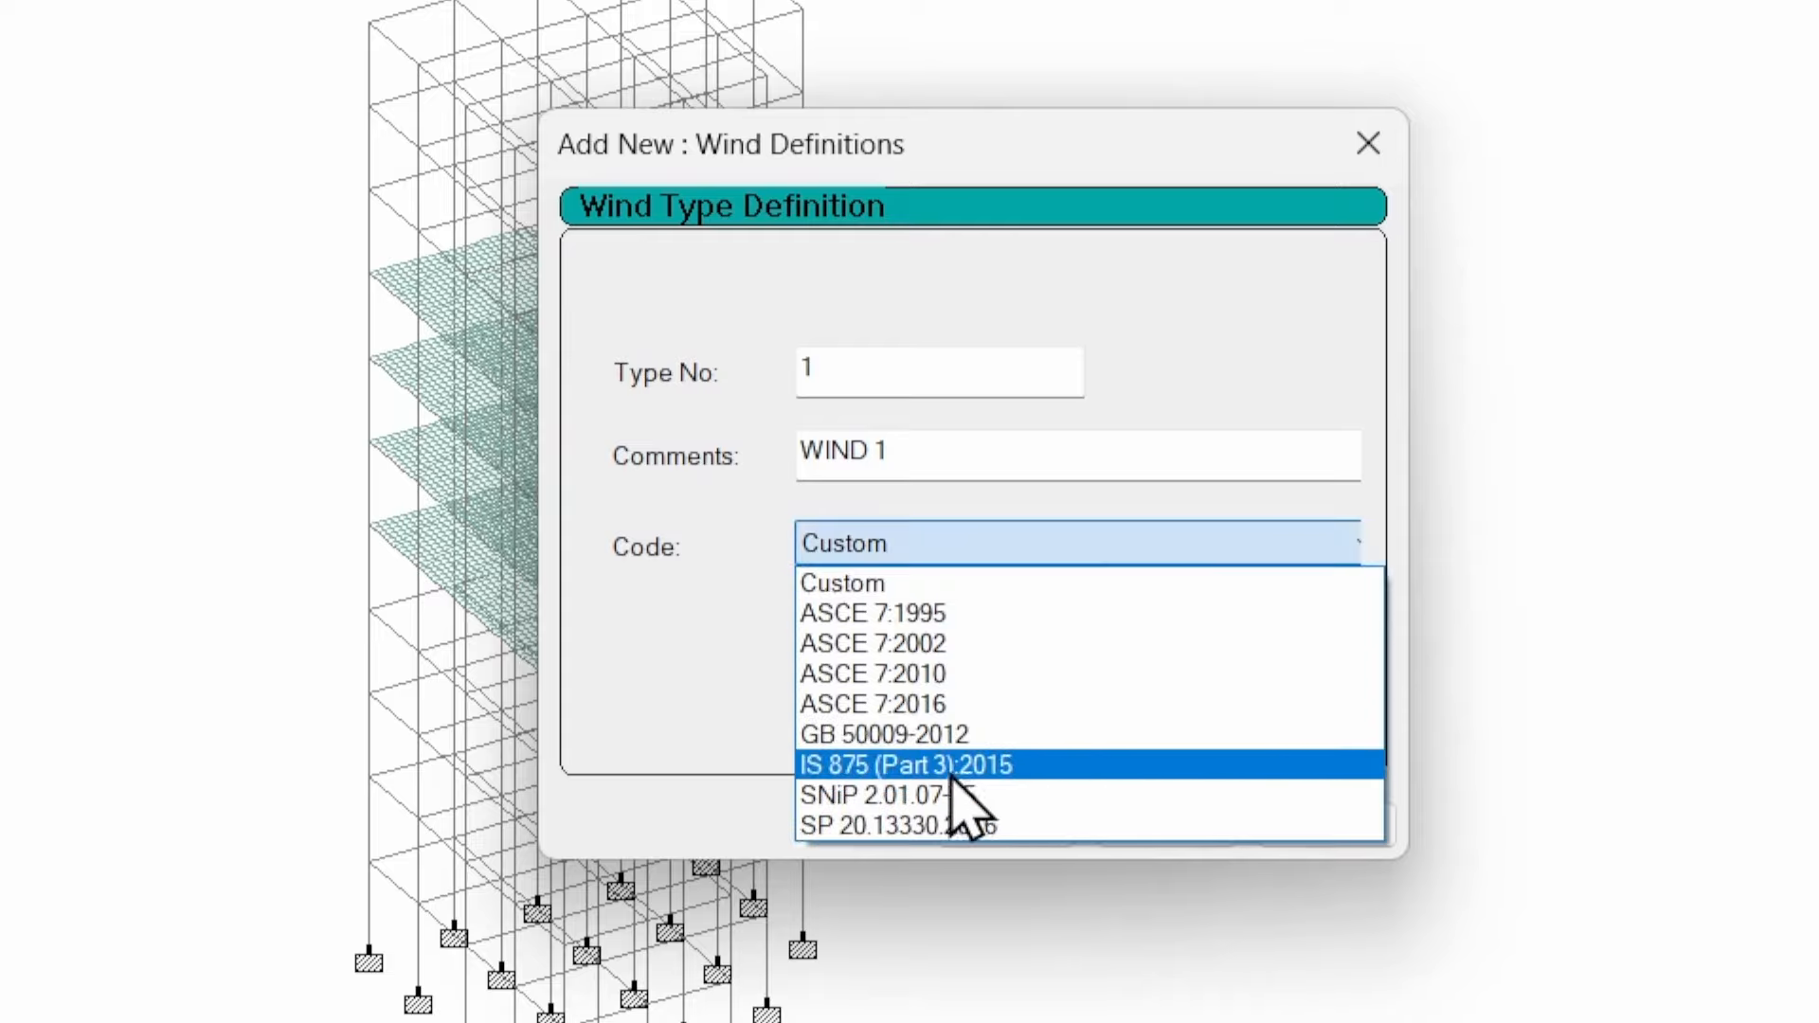
left_click(1034, 768)
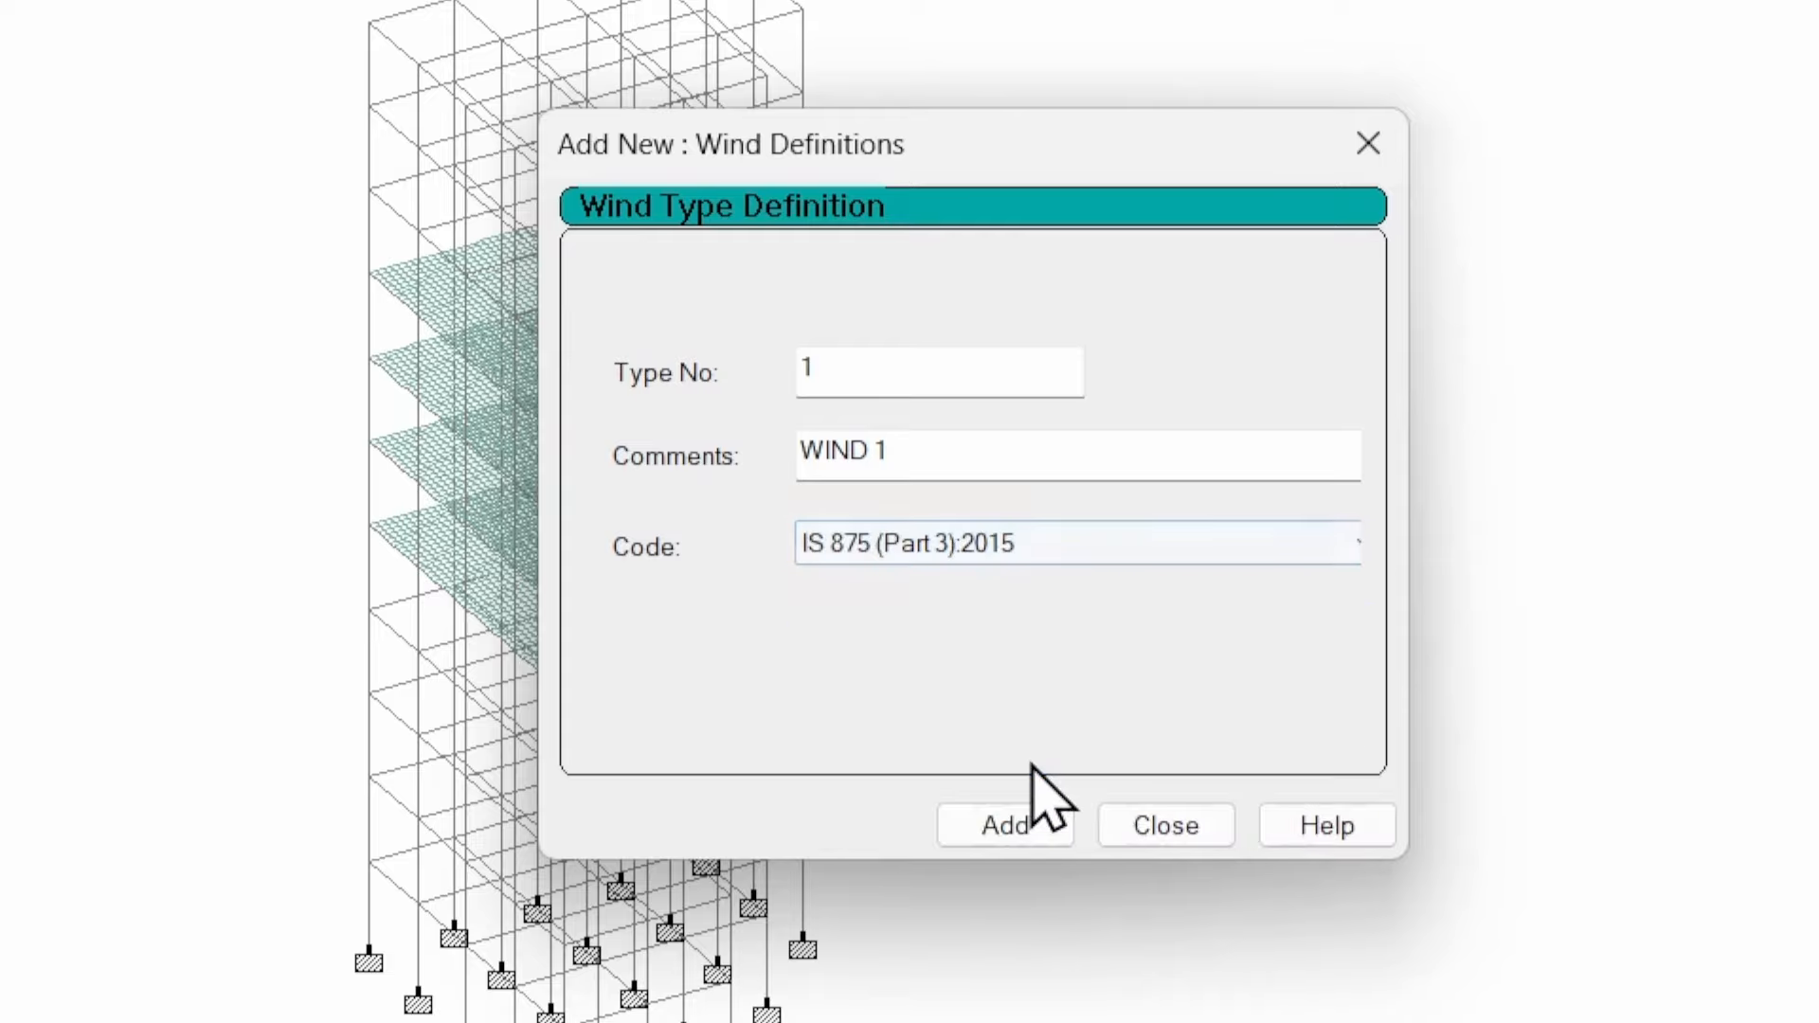
left_click(1018, 824)
left_click(1120, 661)
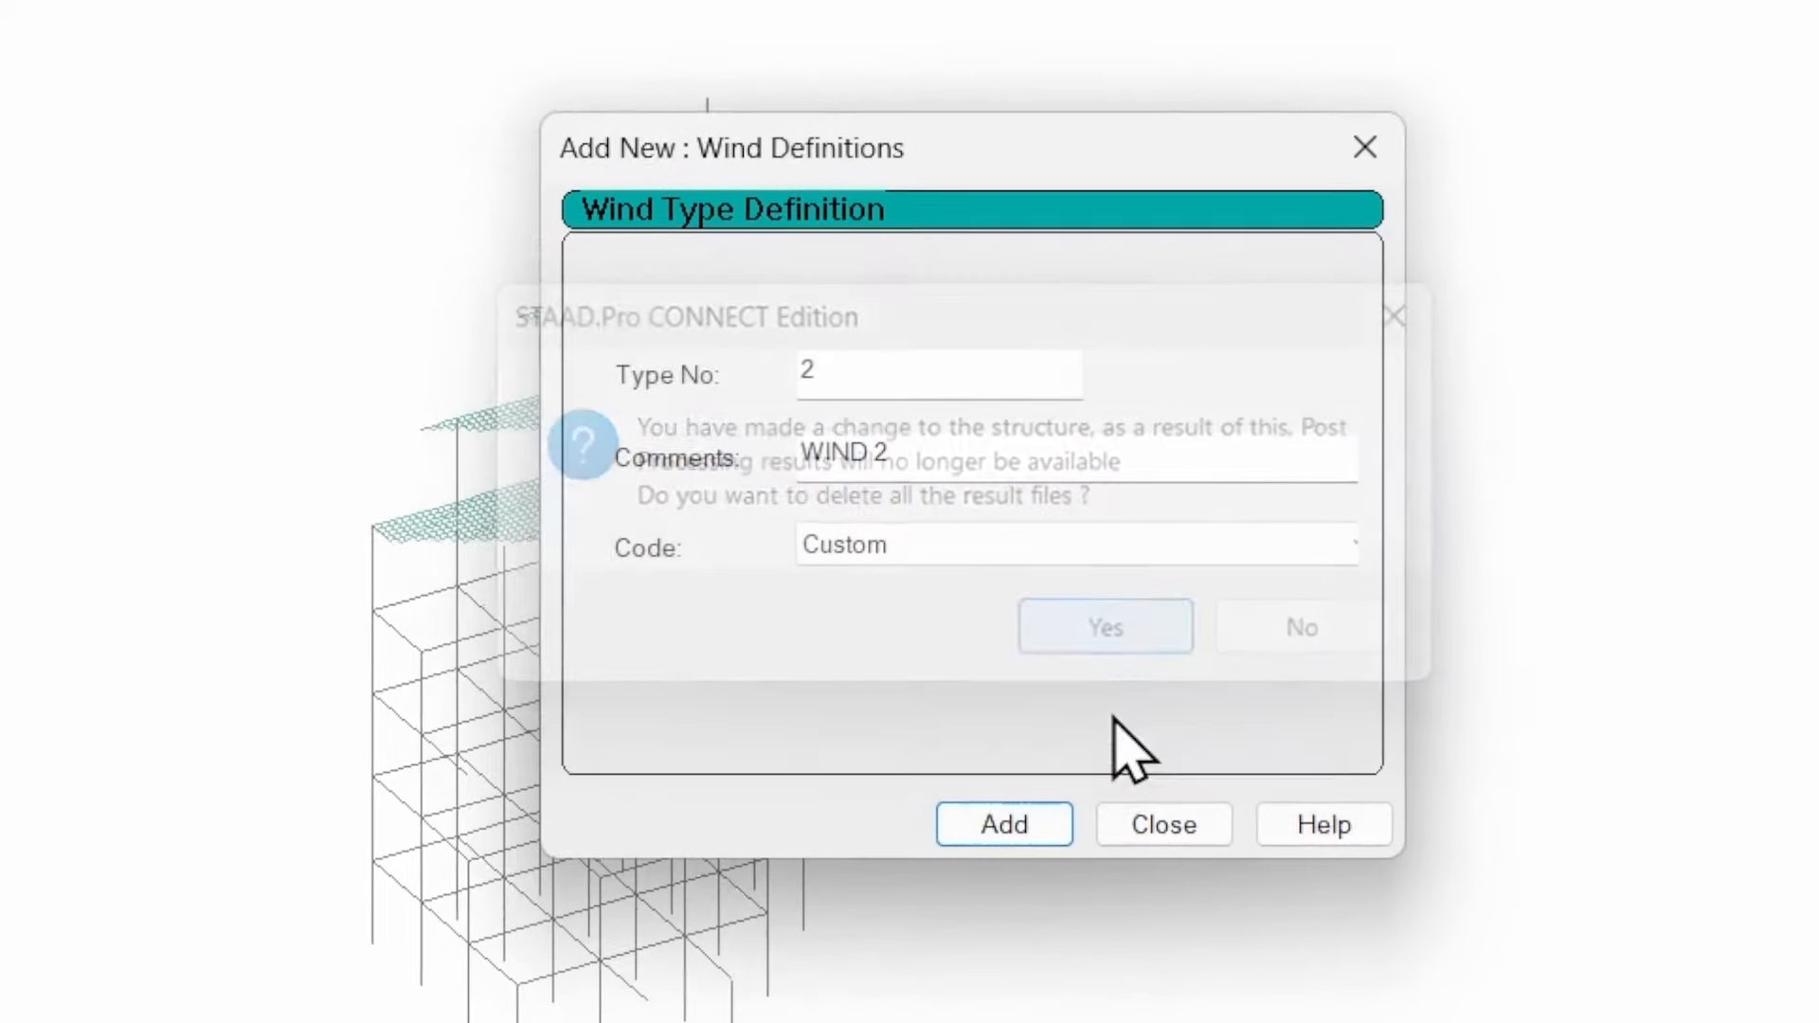
left_click(1165, 826)
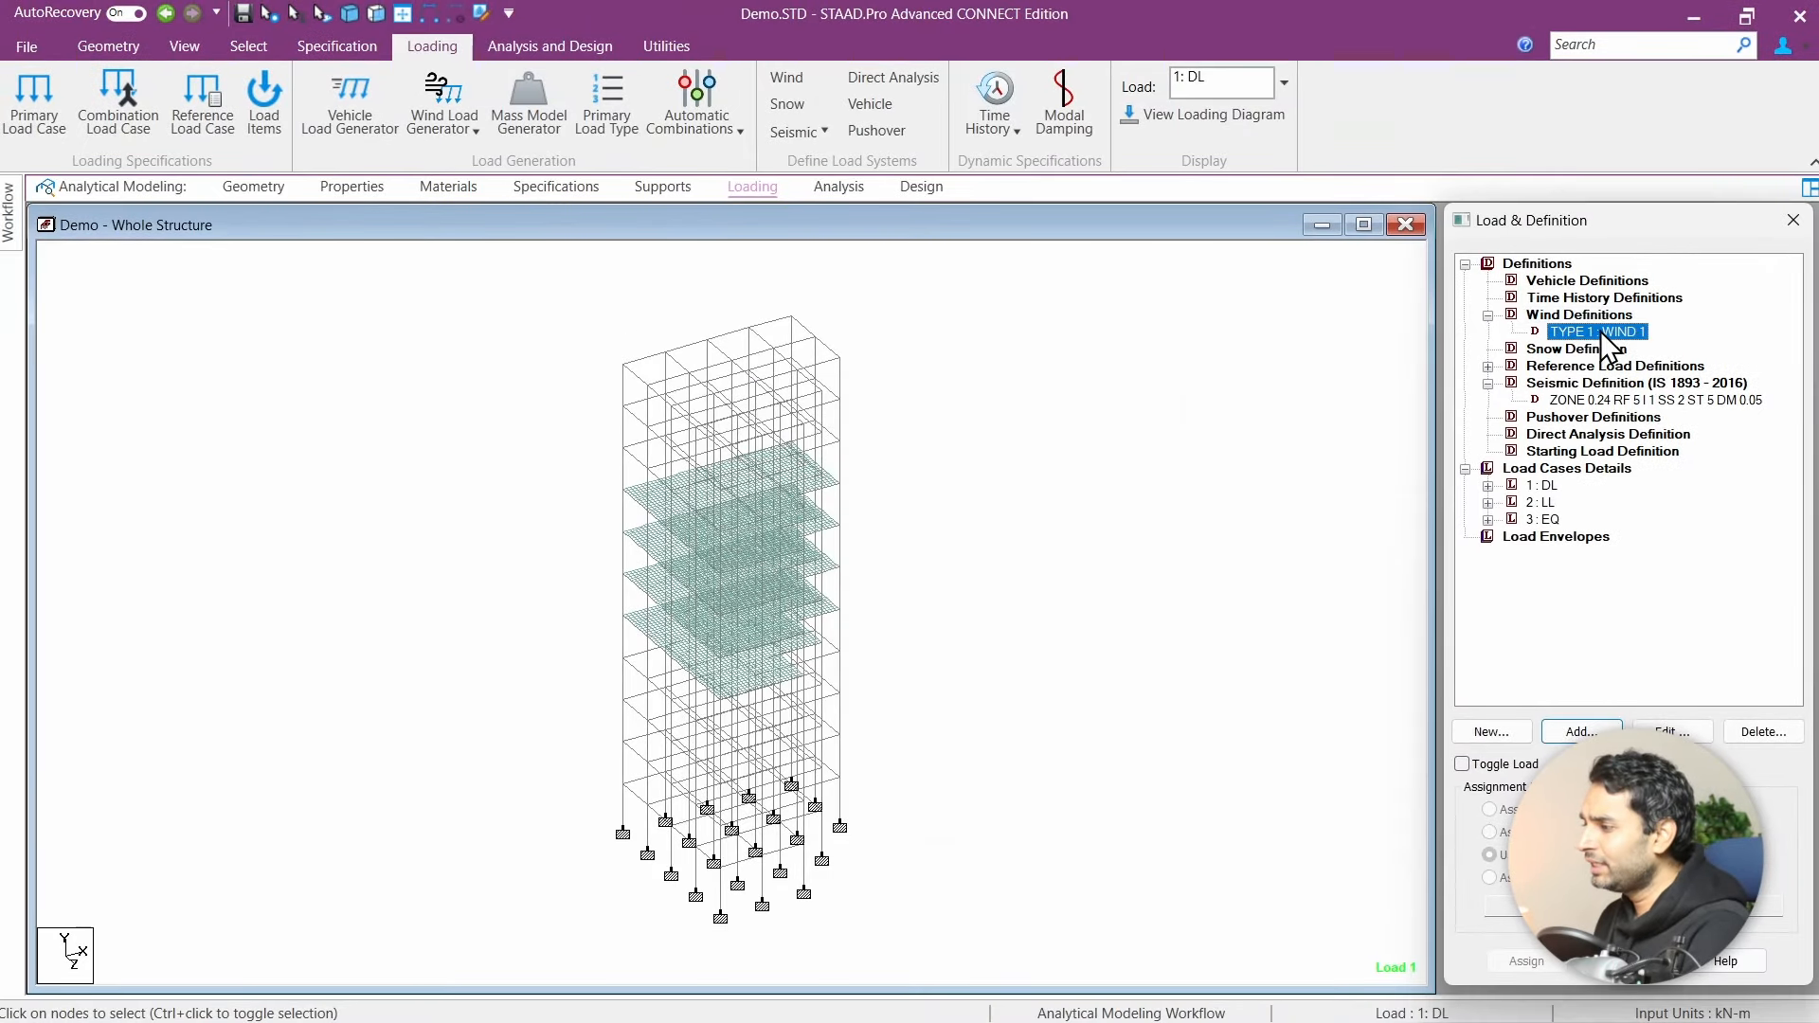
Step: Open the IS 875 (Part 3) wind load generator for WIND 1 and examine its publication year and structure type options
left_click(1581, 730)
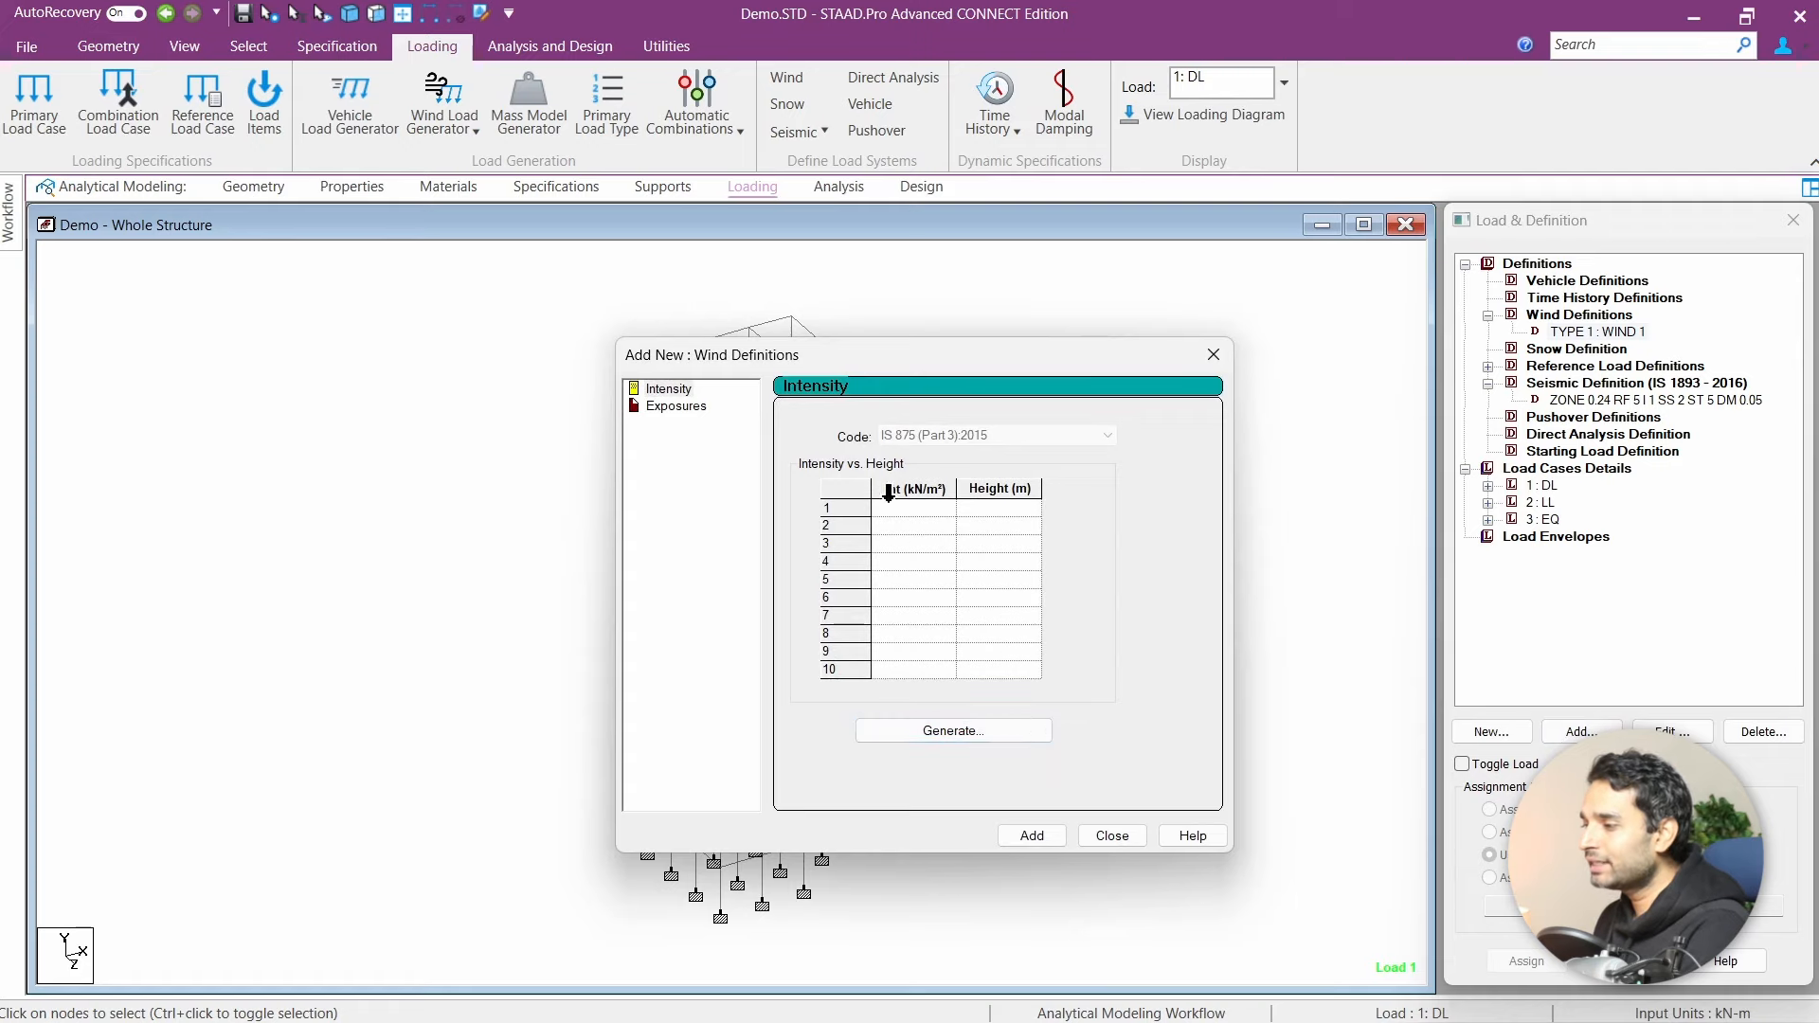
left_click(945, 737)
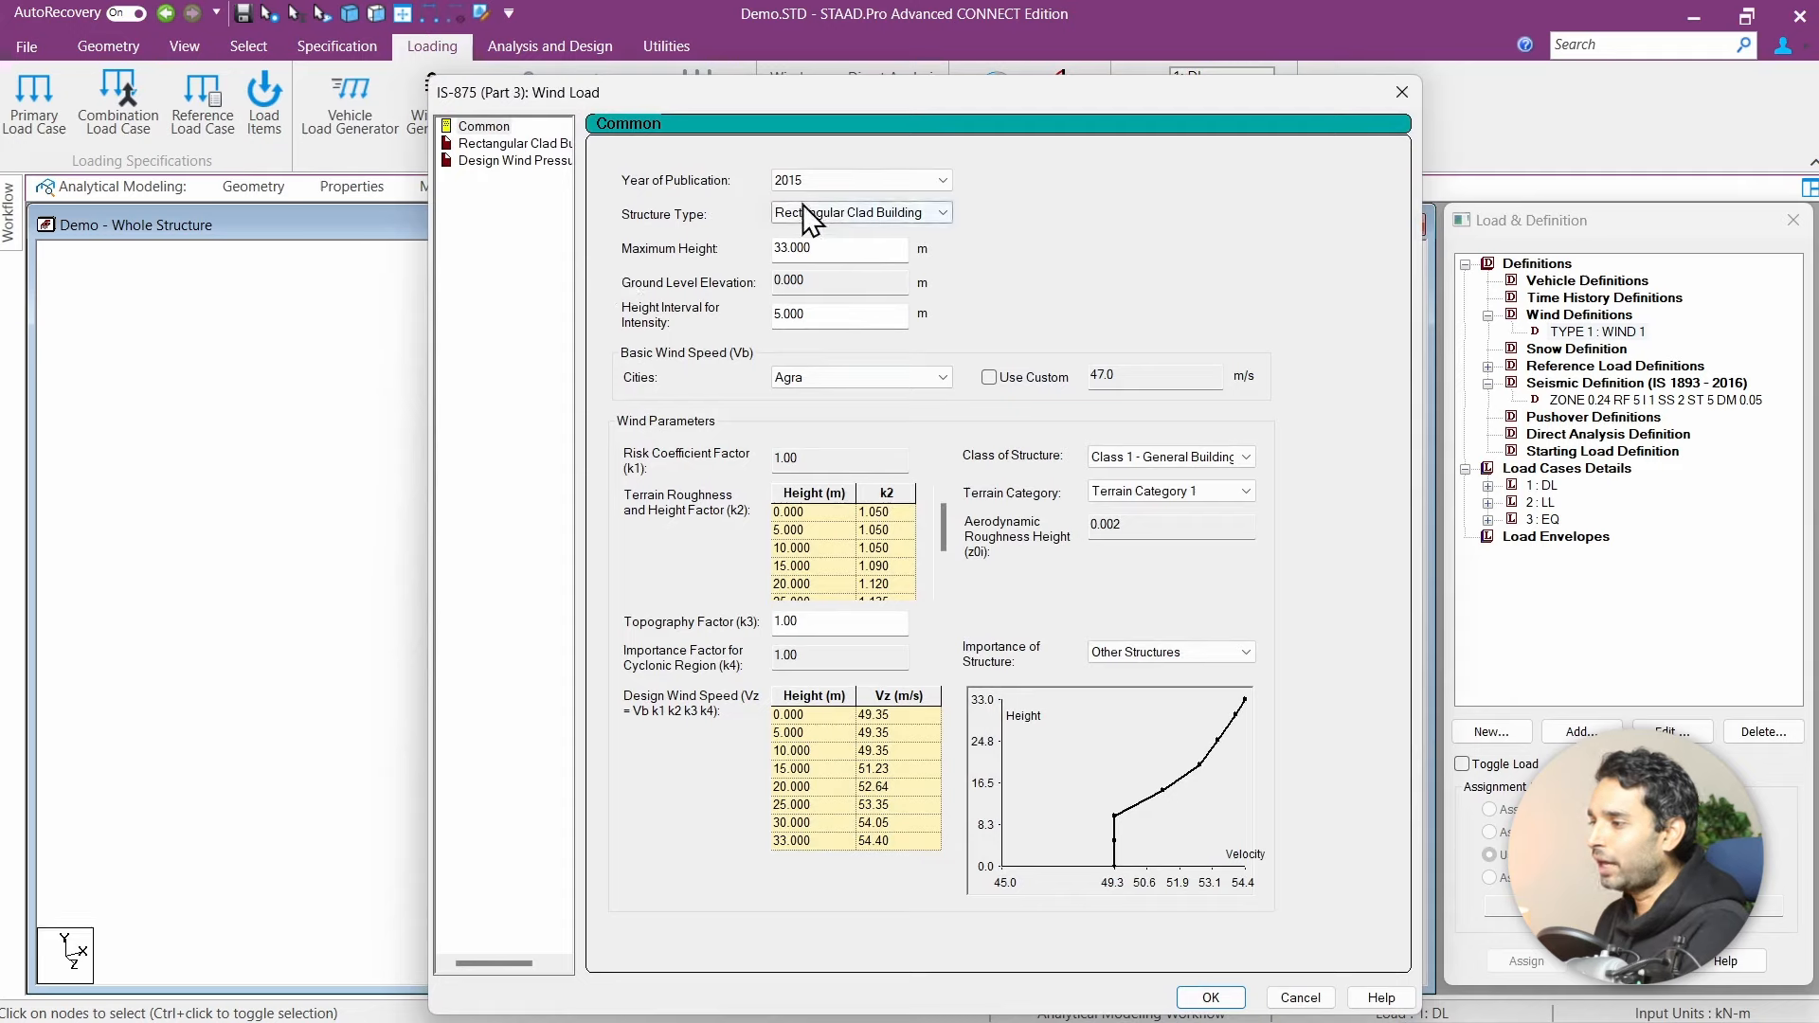
left_click(855, 181)
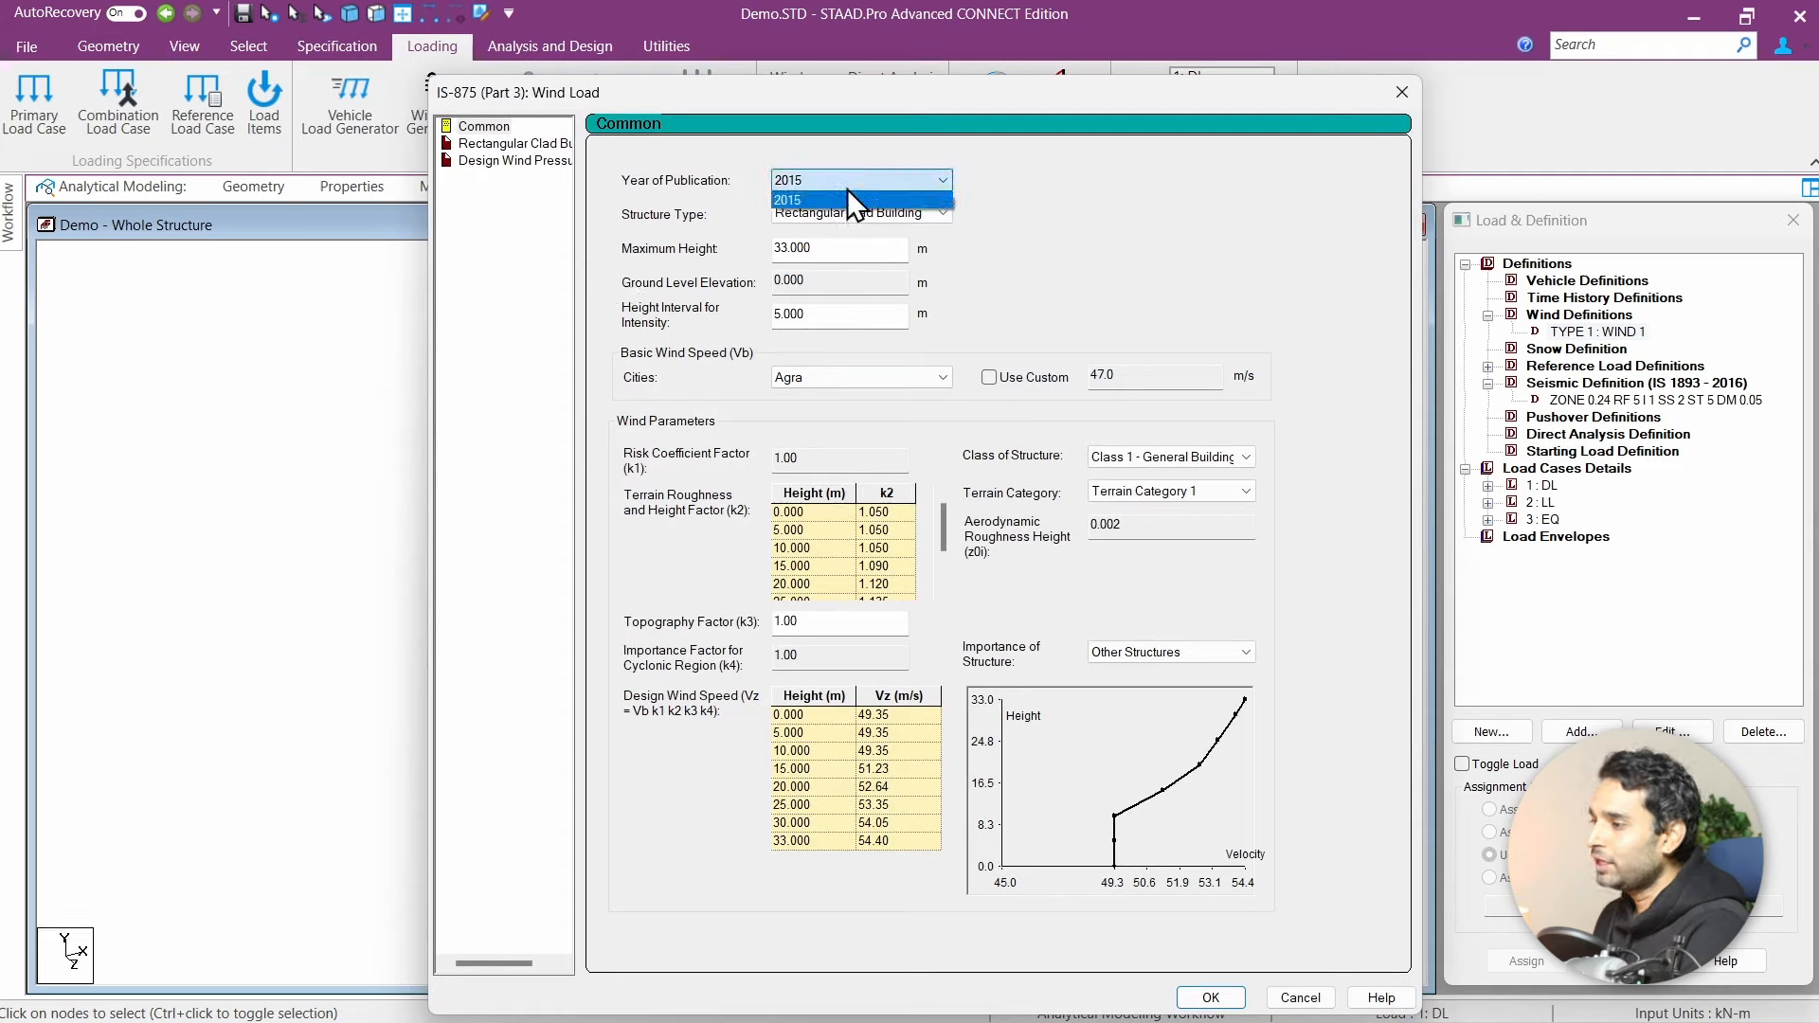
left_click(1063, 197)
left_click(941, 215)
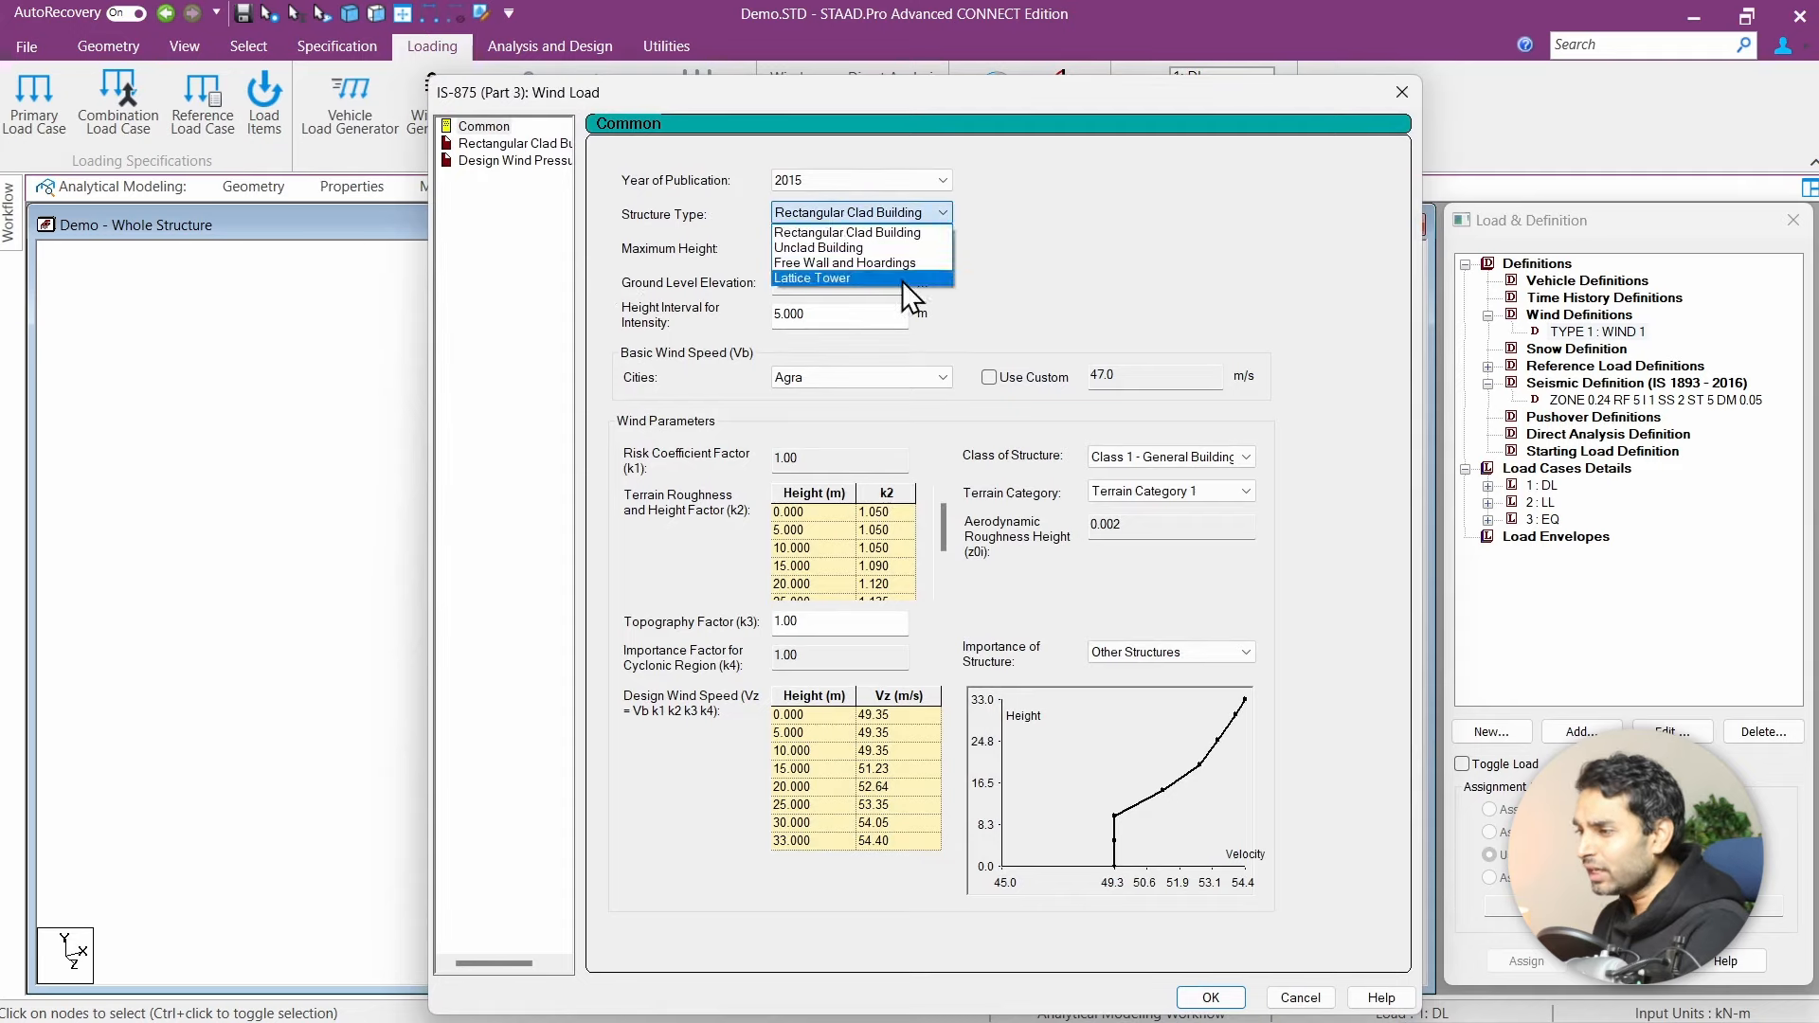
left_click(1002, 260)
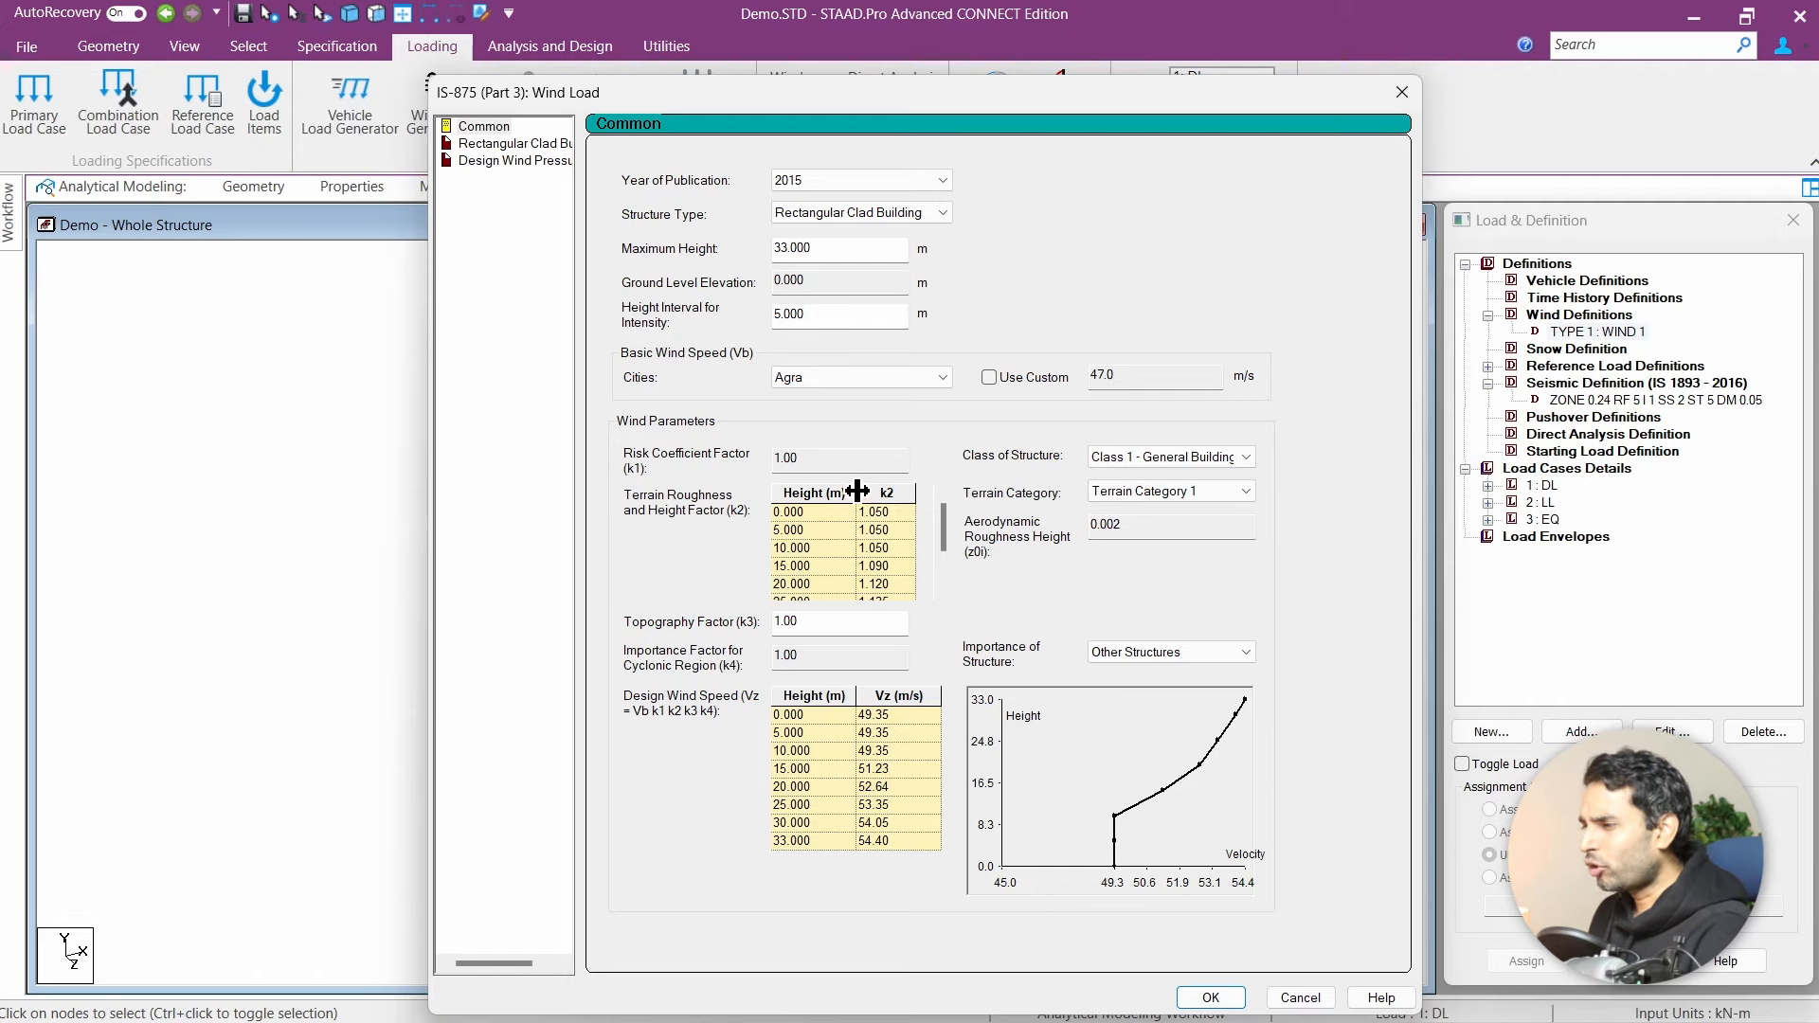
Step: Examine the Rectangular Clad Building and Design Wind Pressure settings of the IS 875 generator, and close it without generating intensities
left_click(522, 143)
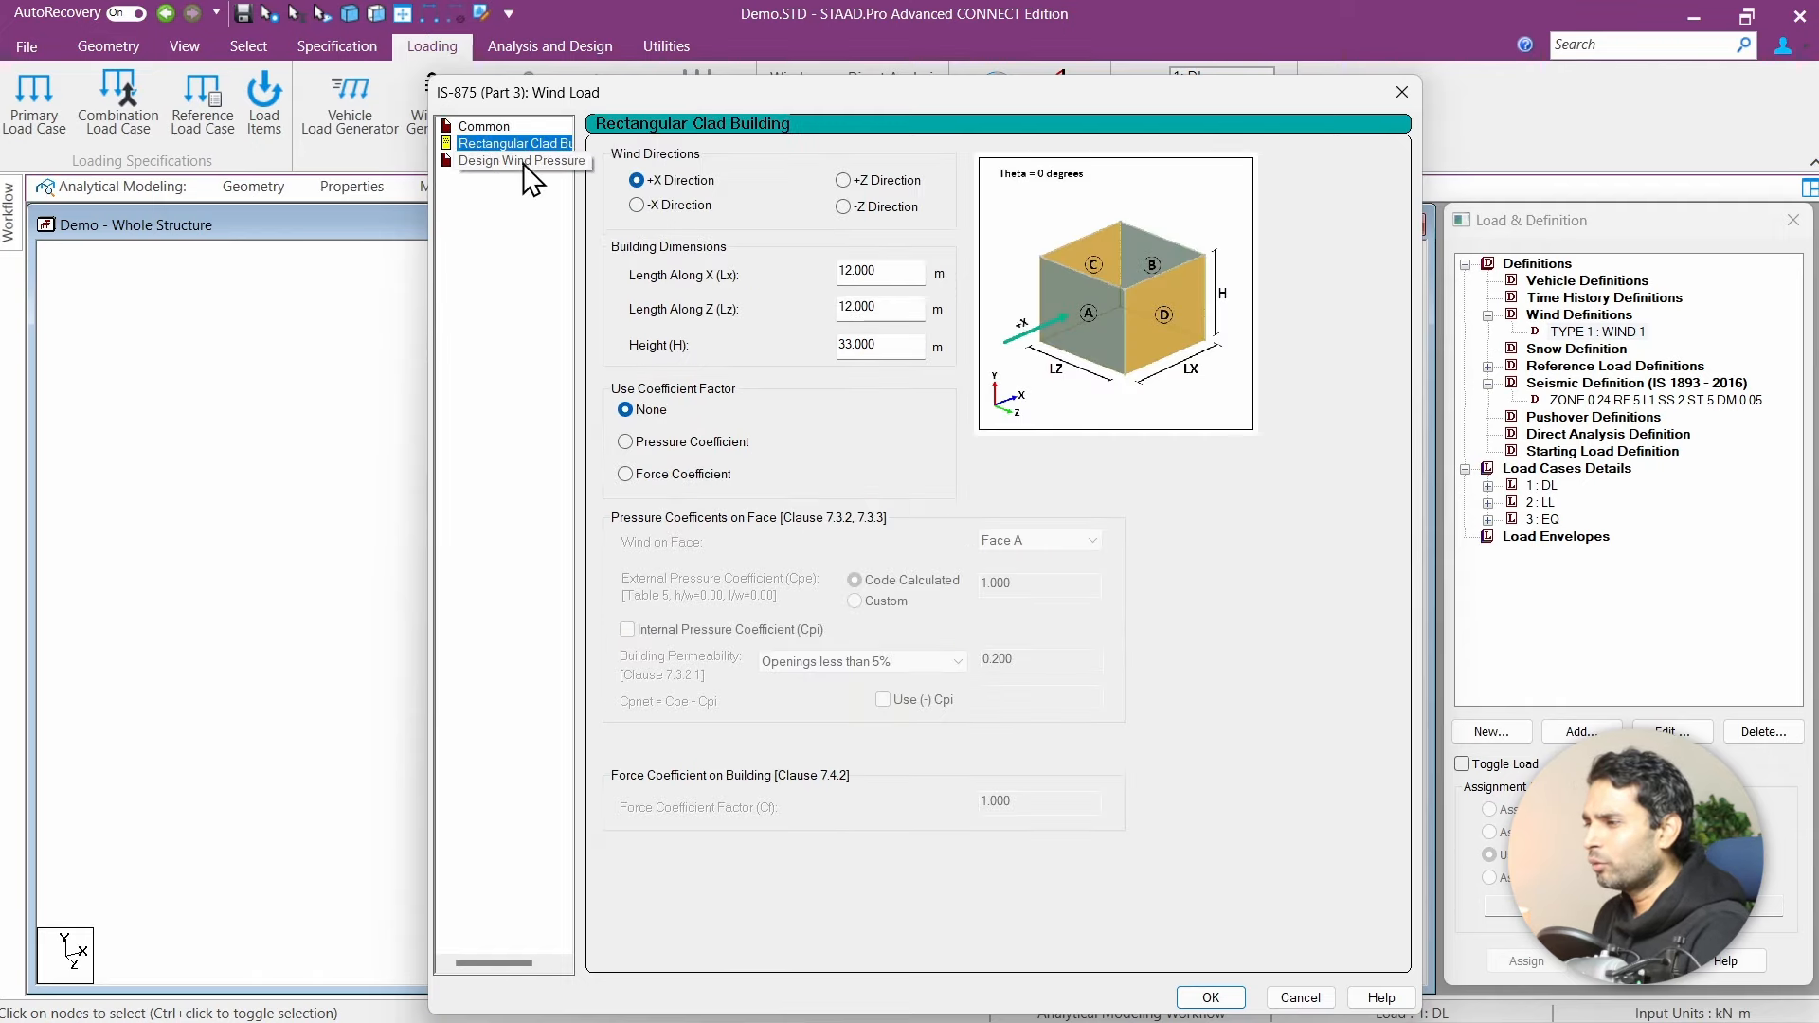
left_click(524, 163)
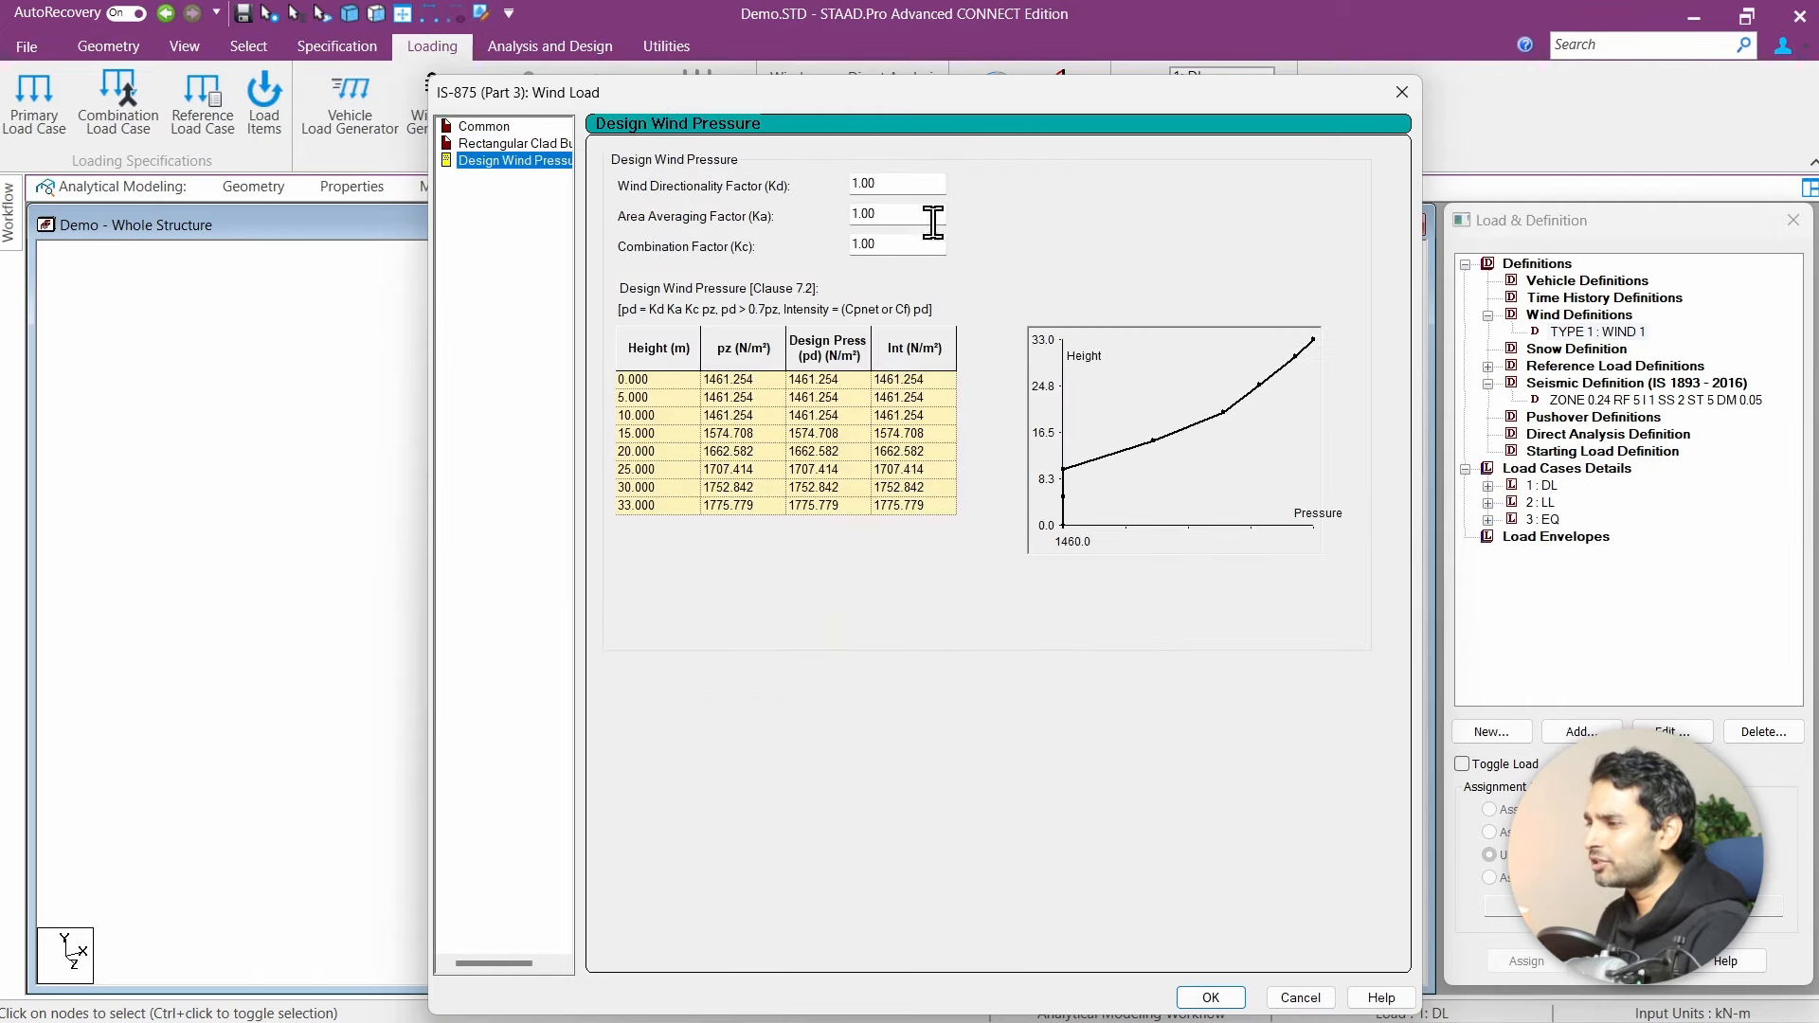
key("Tab")
key("Tab")
key("Tab")
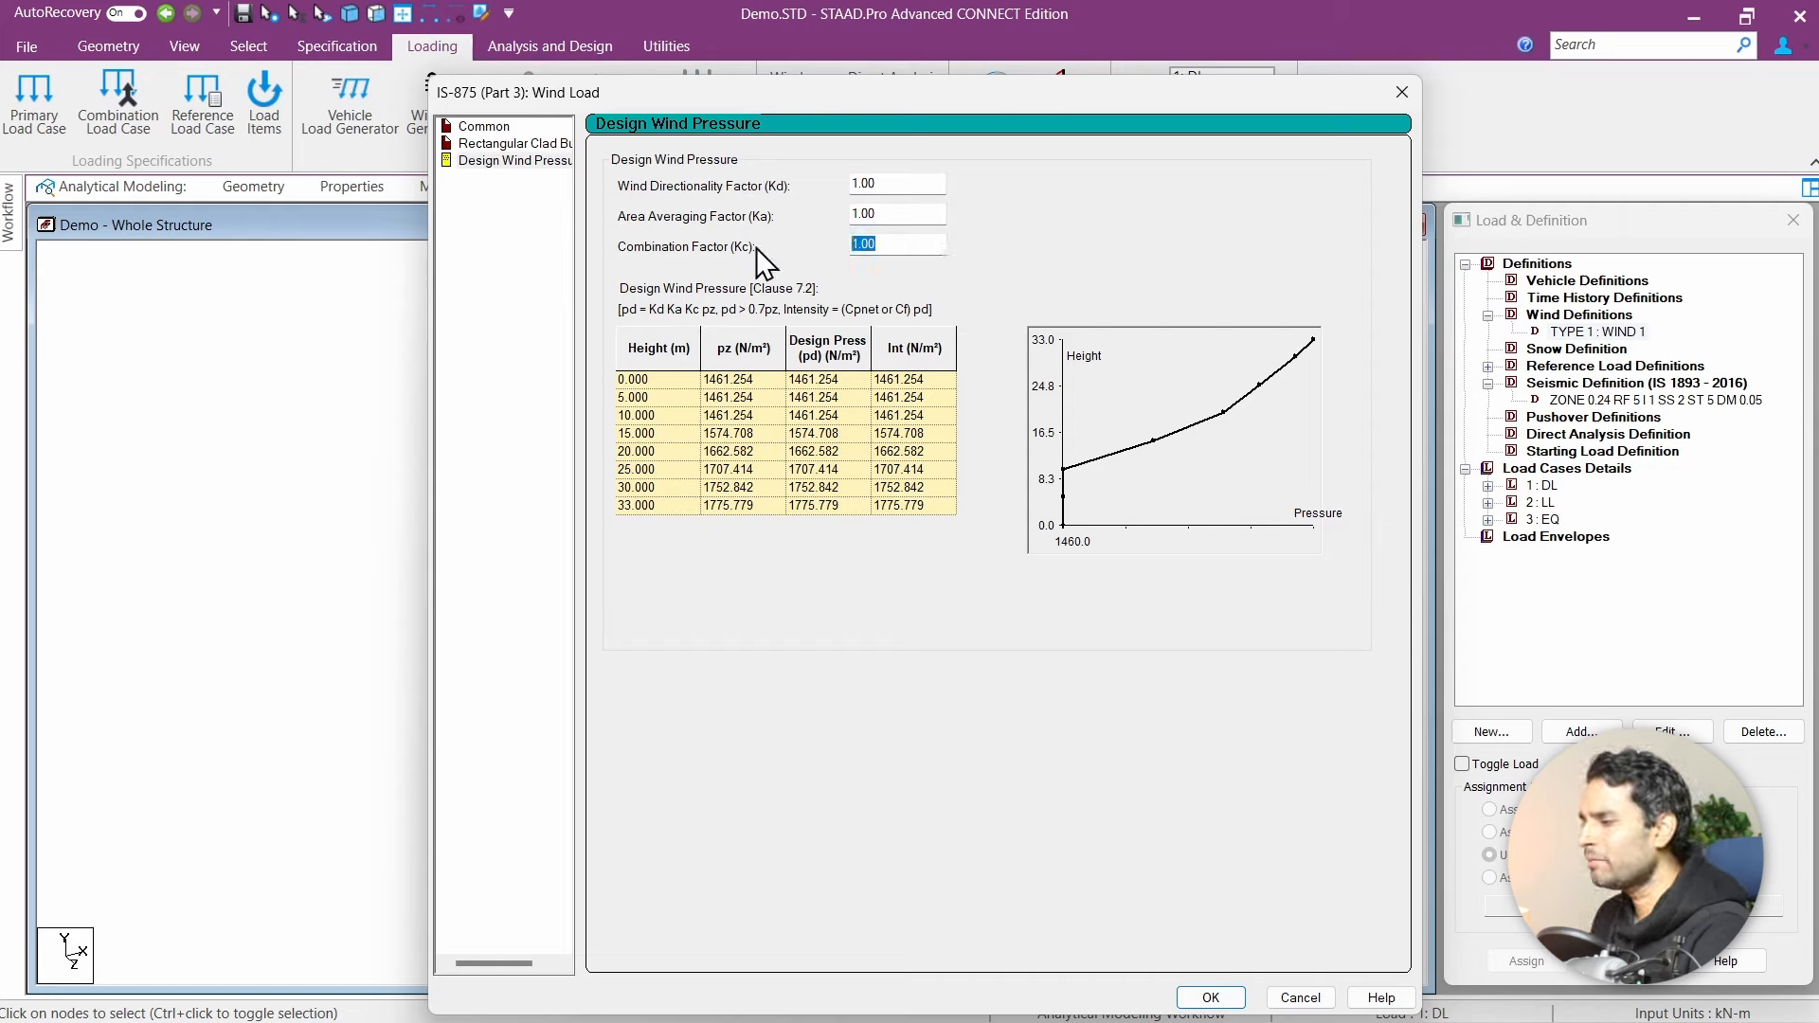
left_click(513, 144)
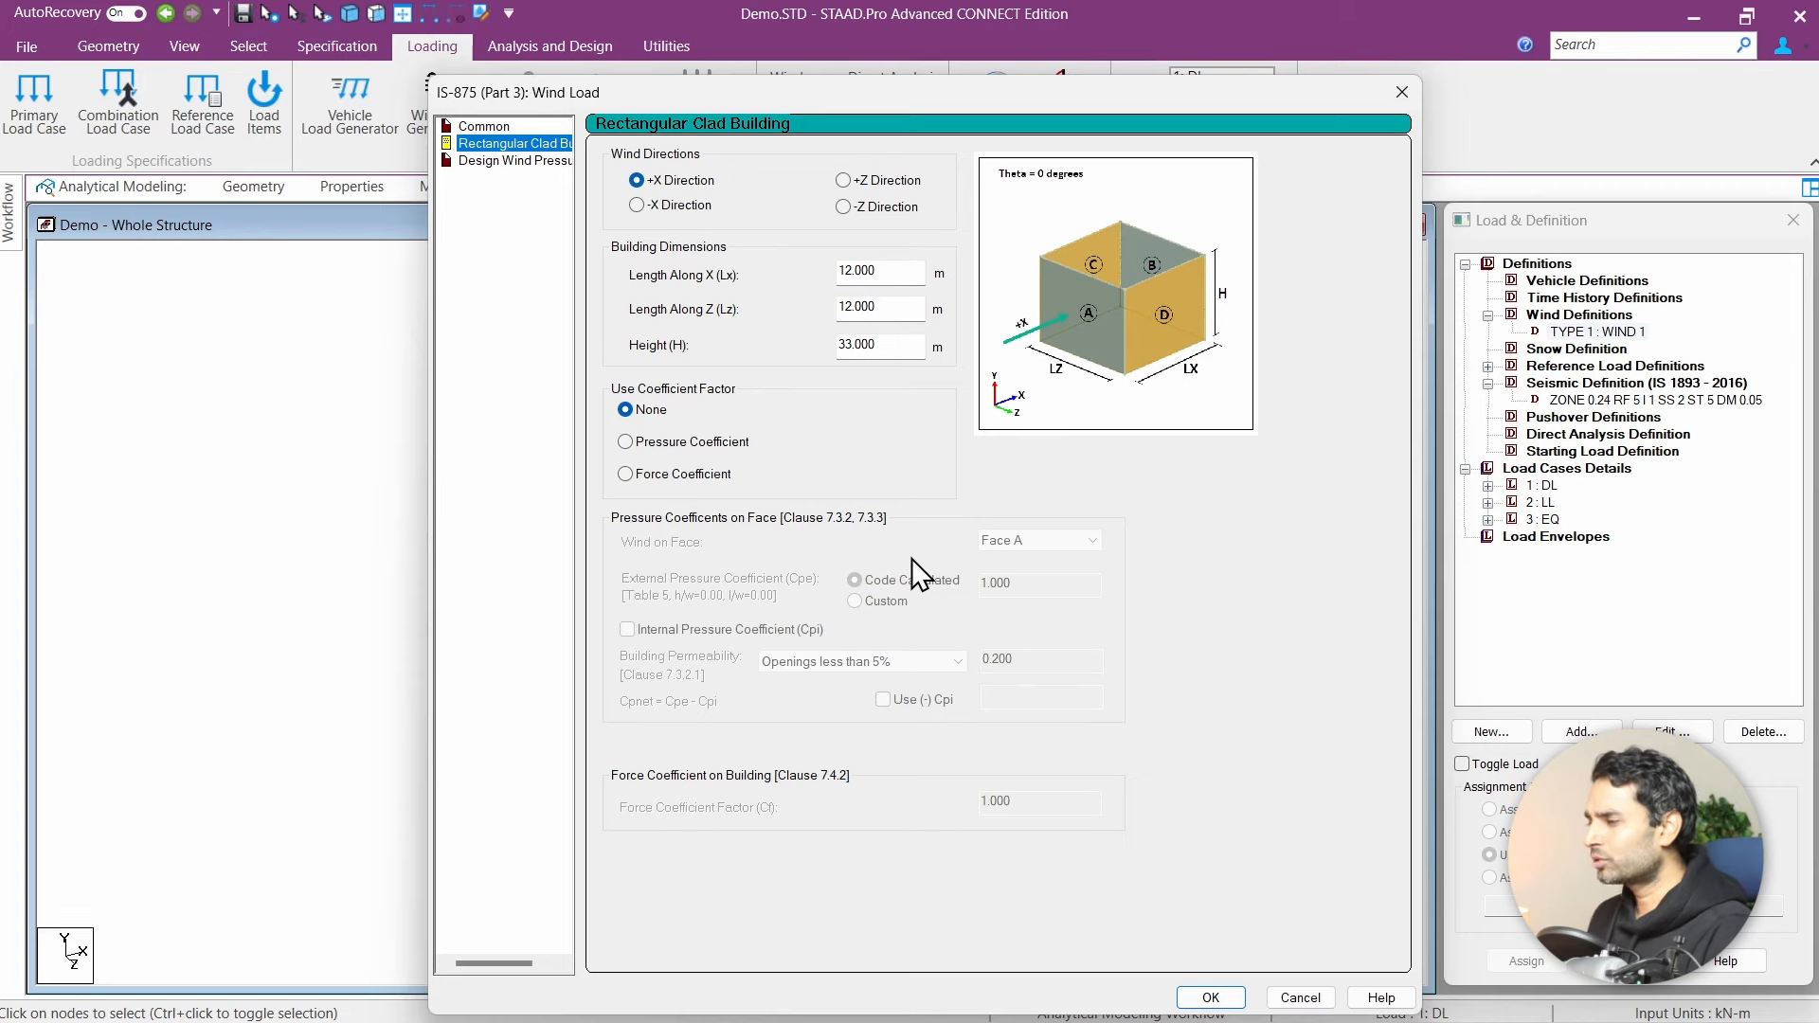
left_click(1403, 92)
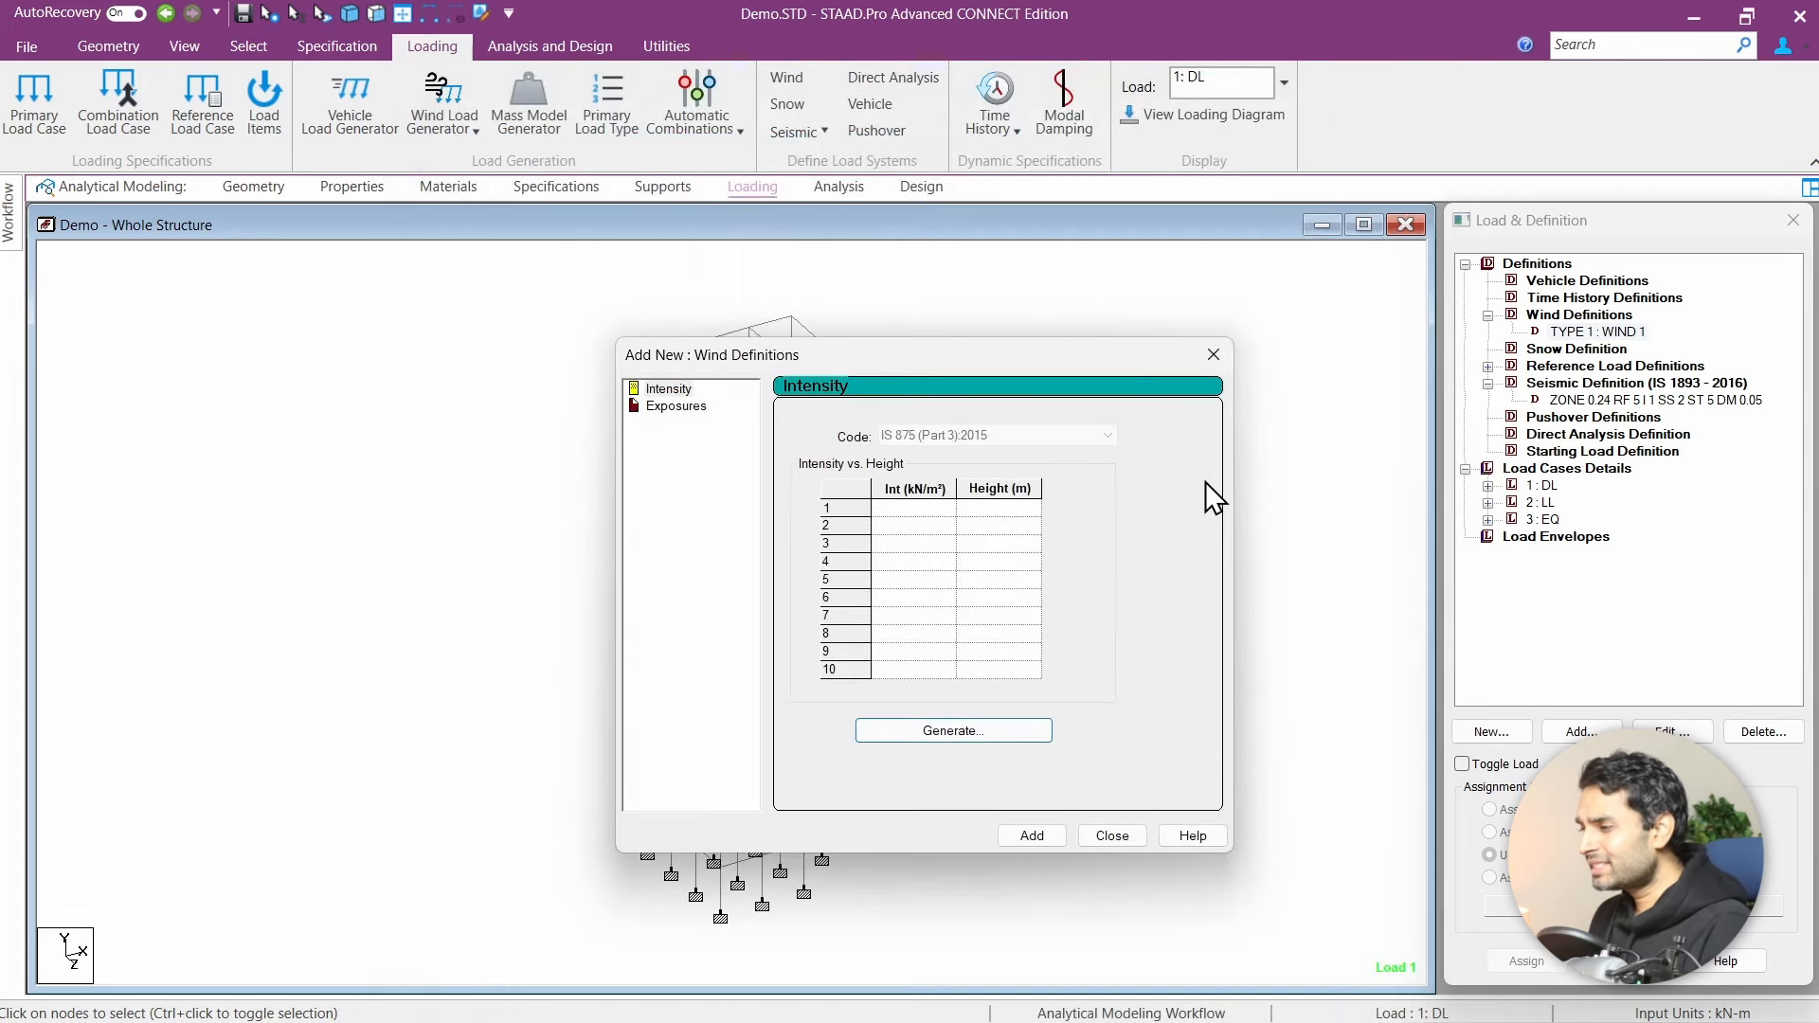
Step: Close the wind intensity dialog and delete the WIND 1 definition in CONNECT Edition
left_click(1217, 352)
left_click(1598, 332)
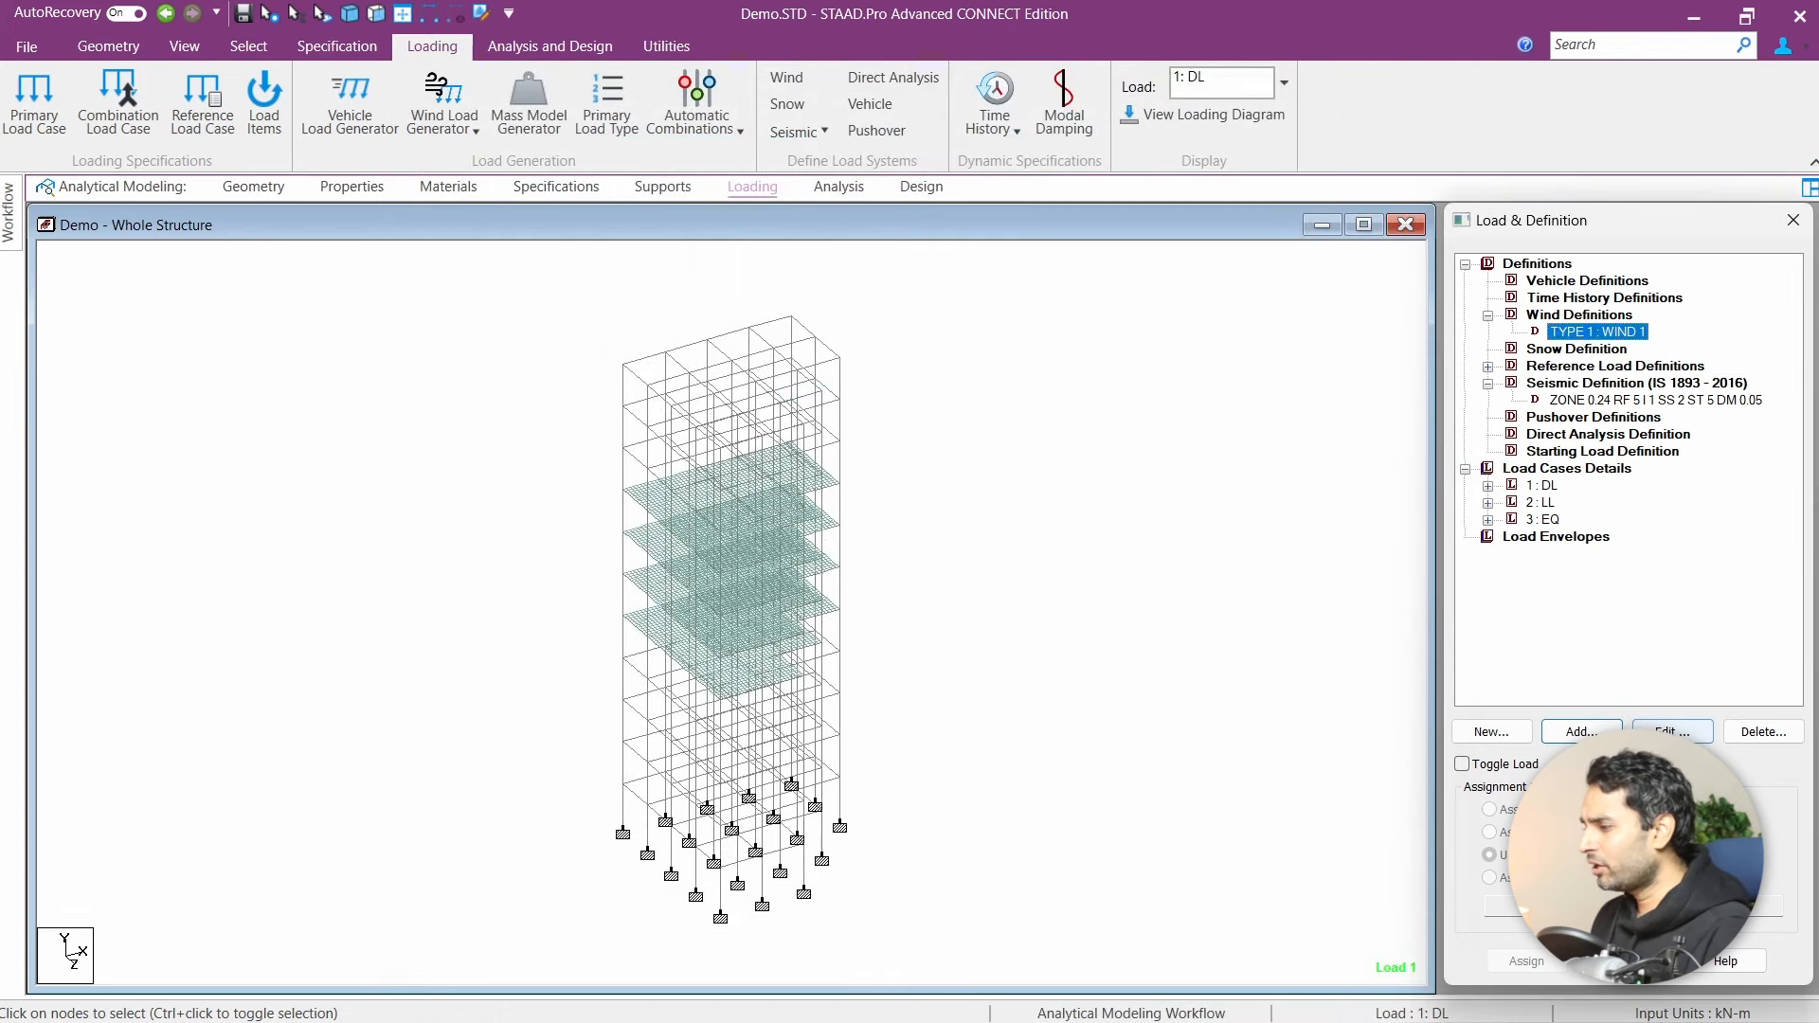
left_click(1752, 732)
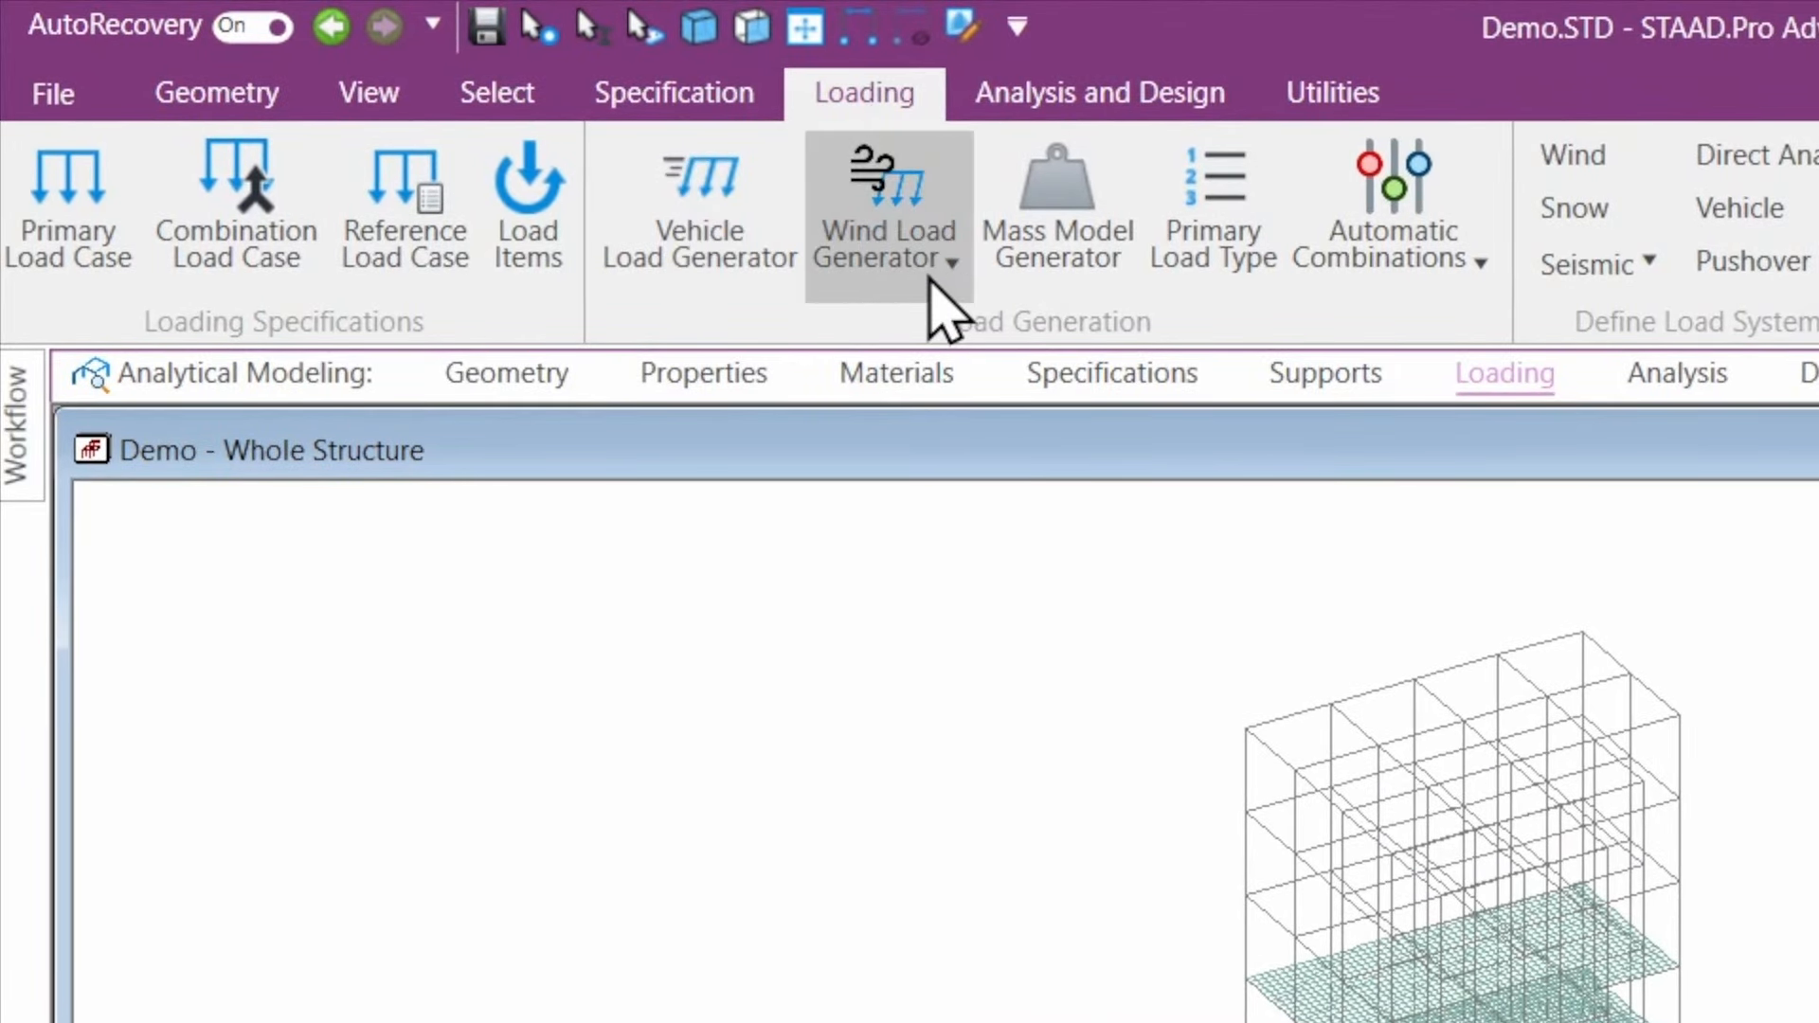
Step: Open the IS 875 (Part 3):2015 wind load generator and examine its wind profile parameters, including the topography and importance factors
left_click(926, 273)
left_click(815, 338)
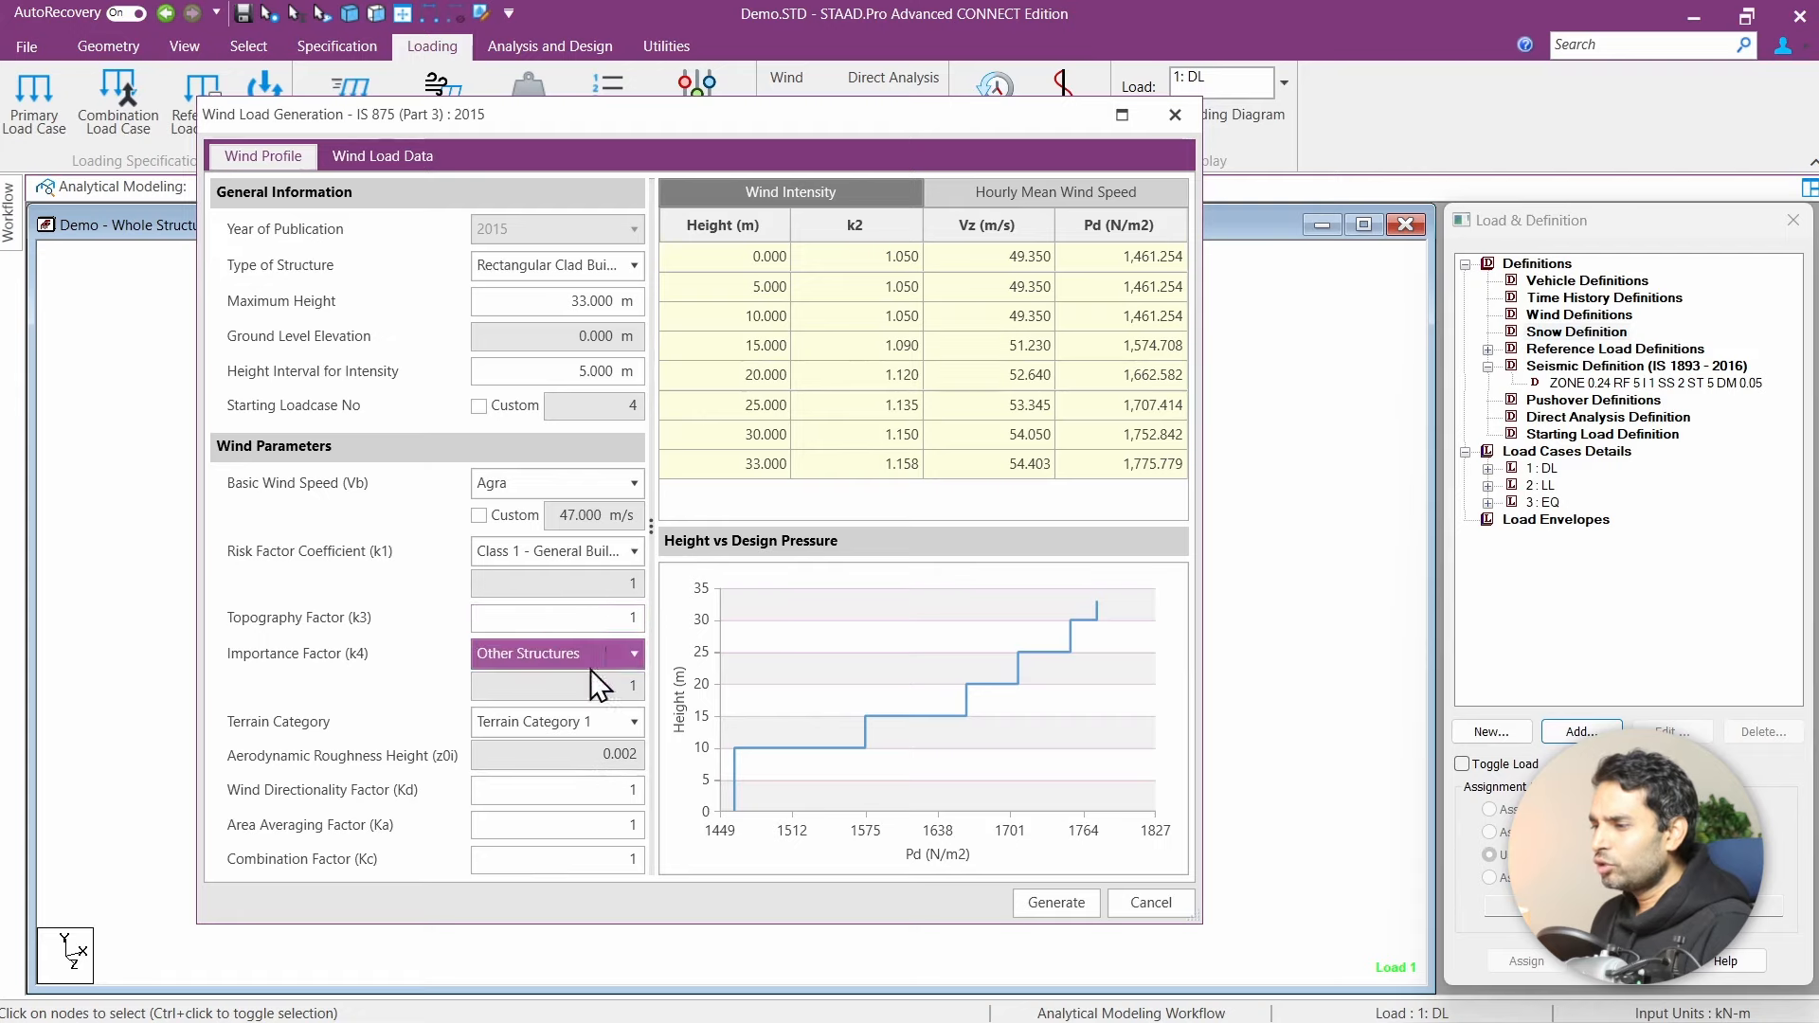
double_click(622, 618)
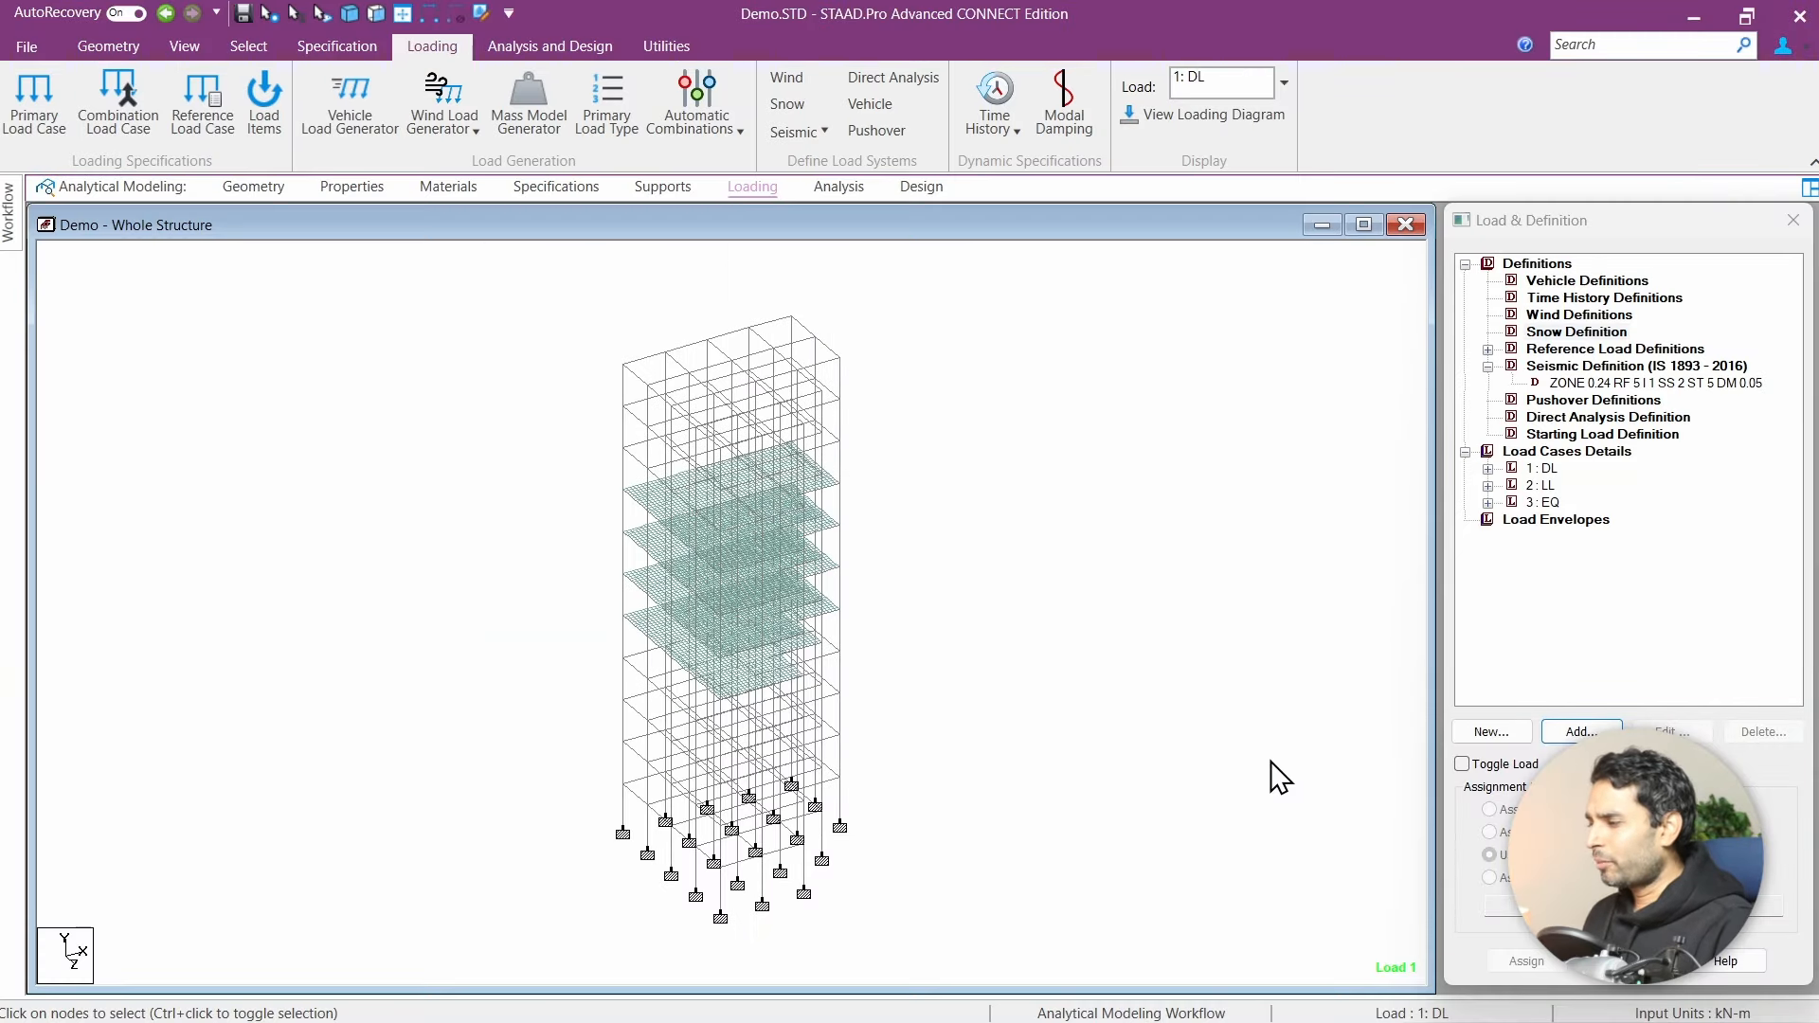
Step: Expand the MASS reference load R1 to examine its load items, and open its definition to view the loading type
left_click(1488, 350)
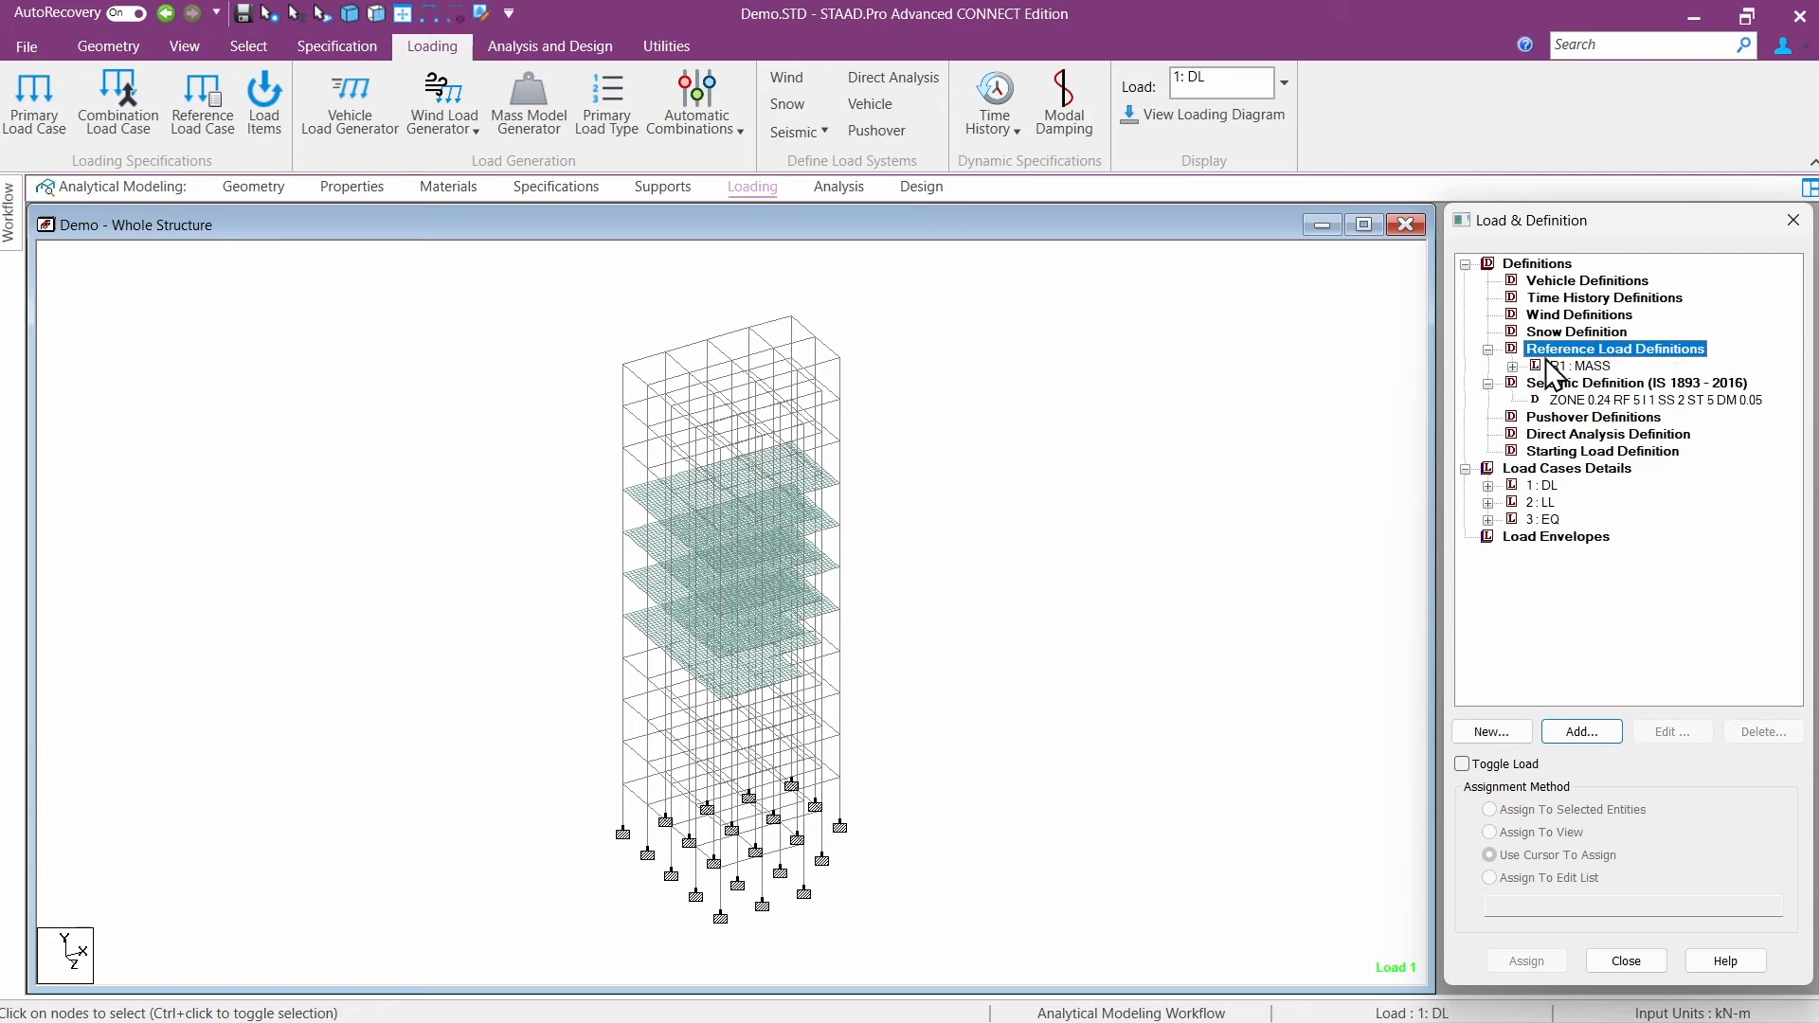
left_click(1513, 368)
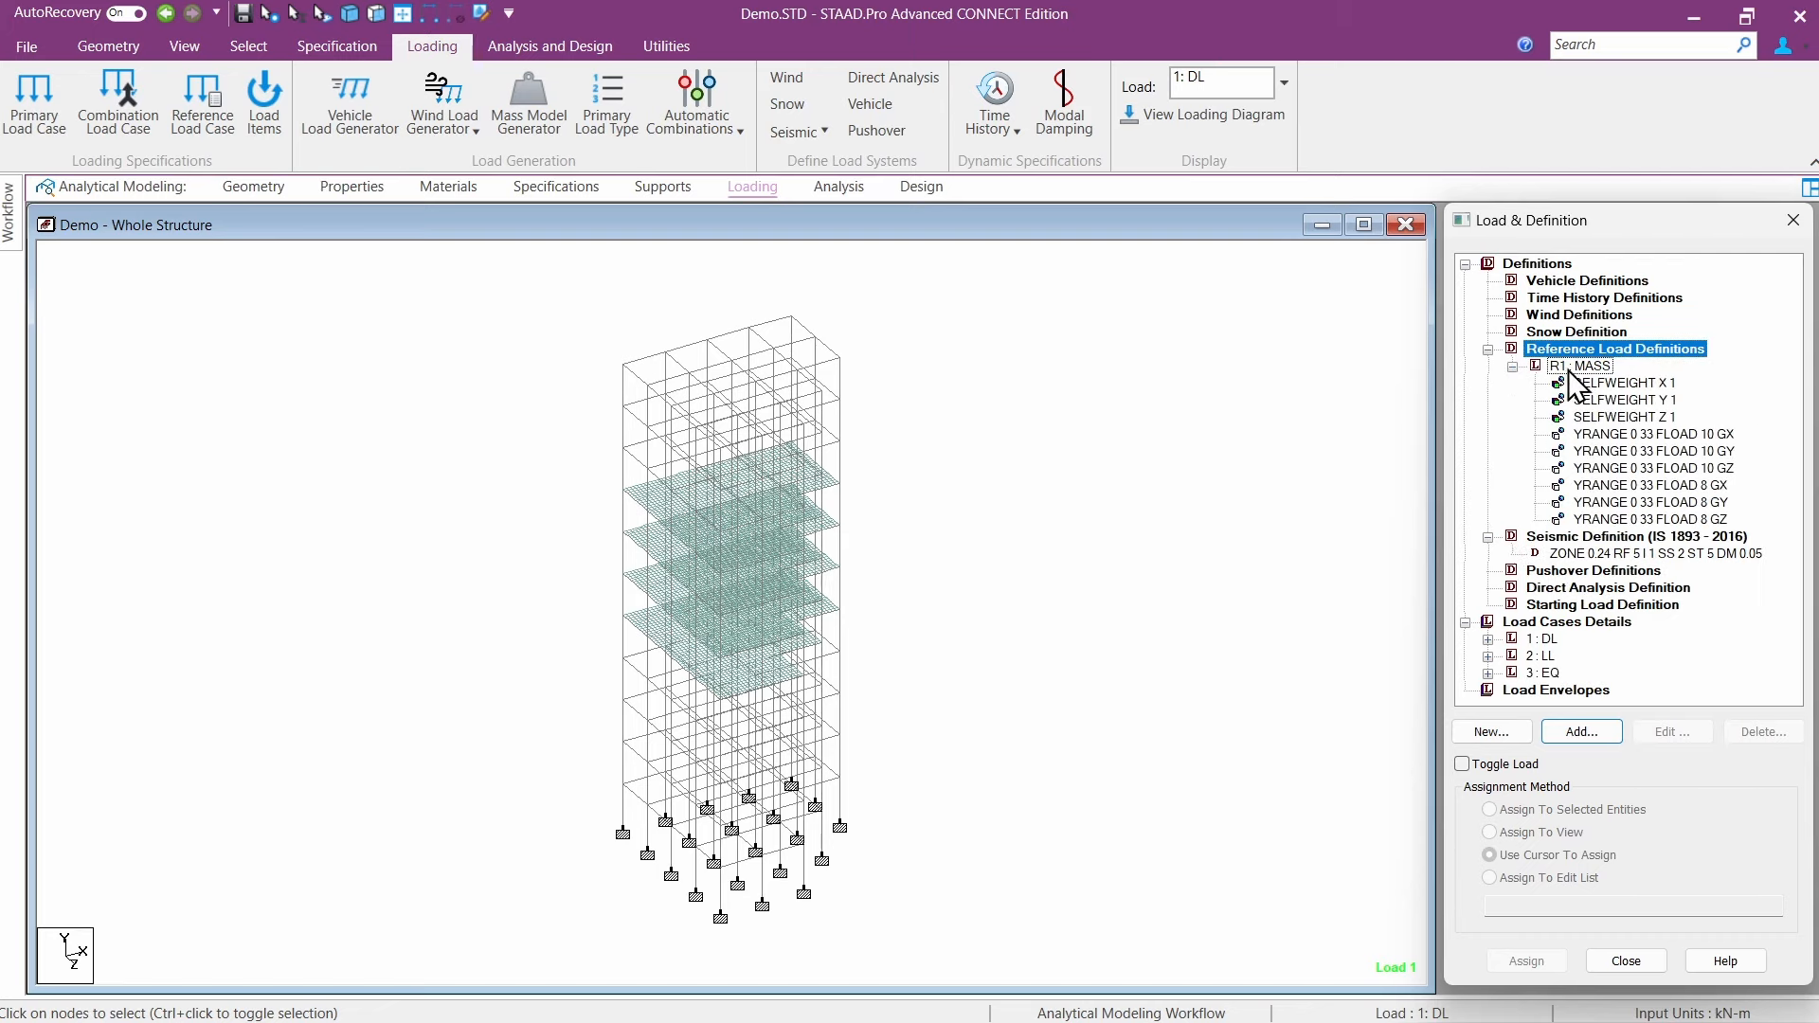
double_click(1574, 369)
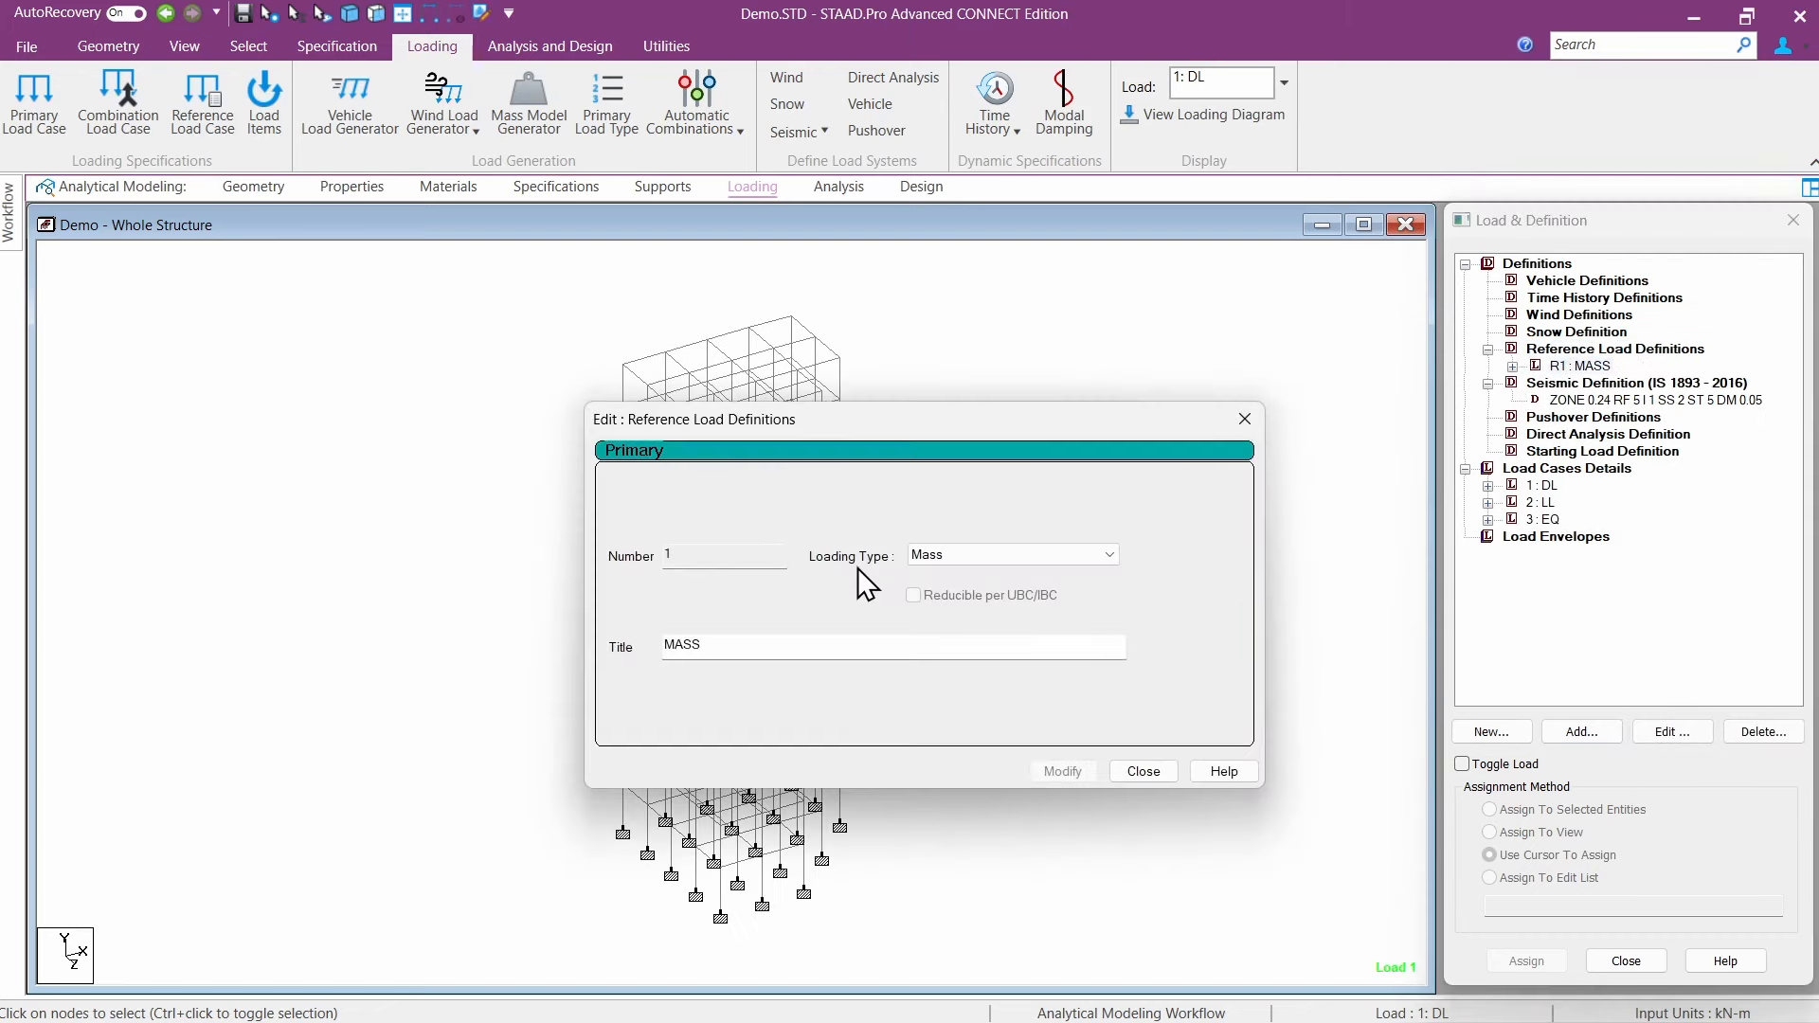
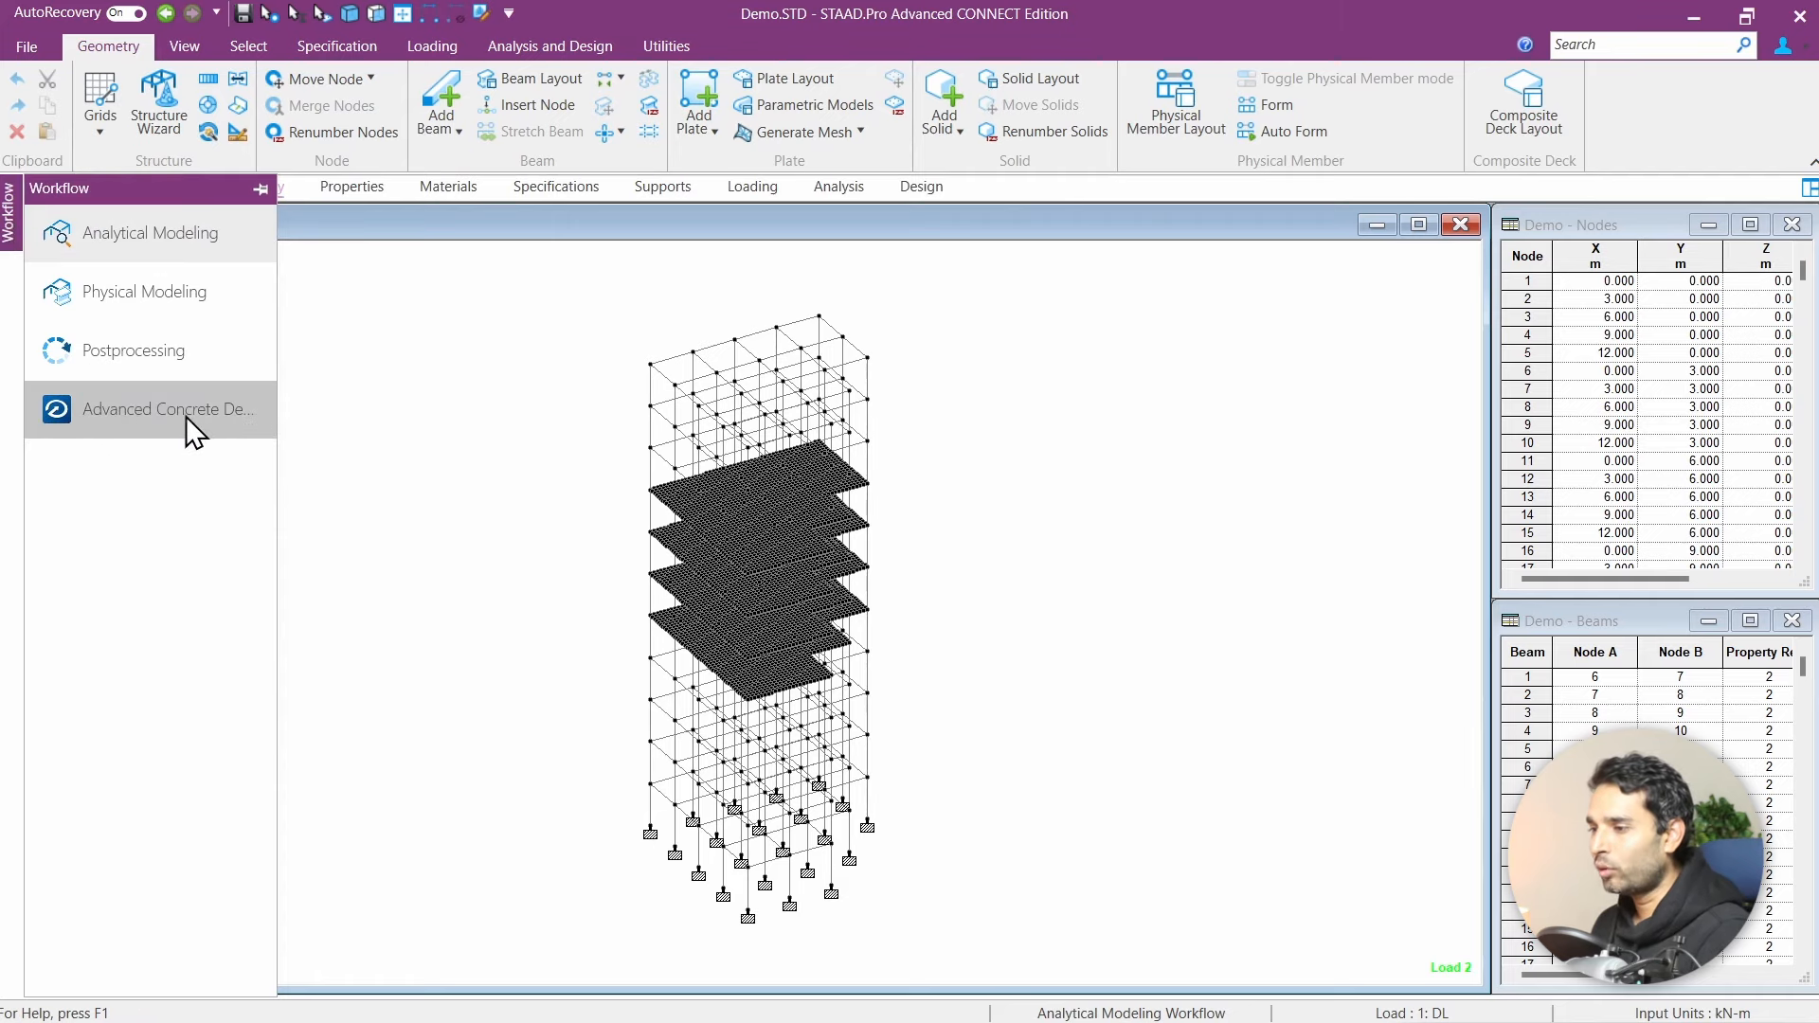
Step: Launch Advanced Concrete Design for the model and examine the Footing, Column & Wall, Beam and Slab design element options
left_click(213, 417)
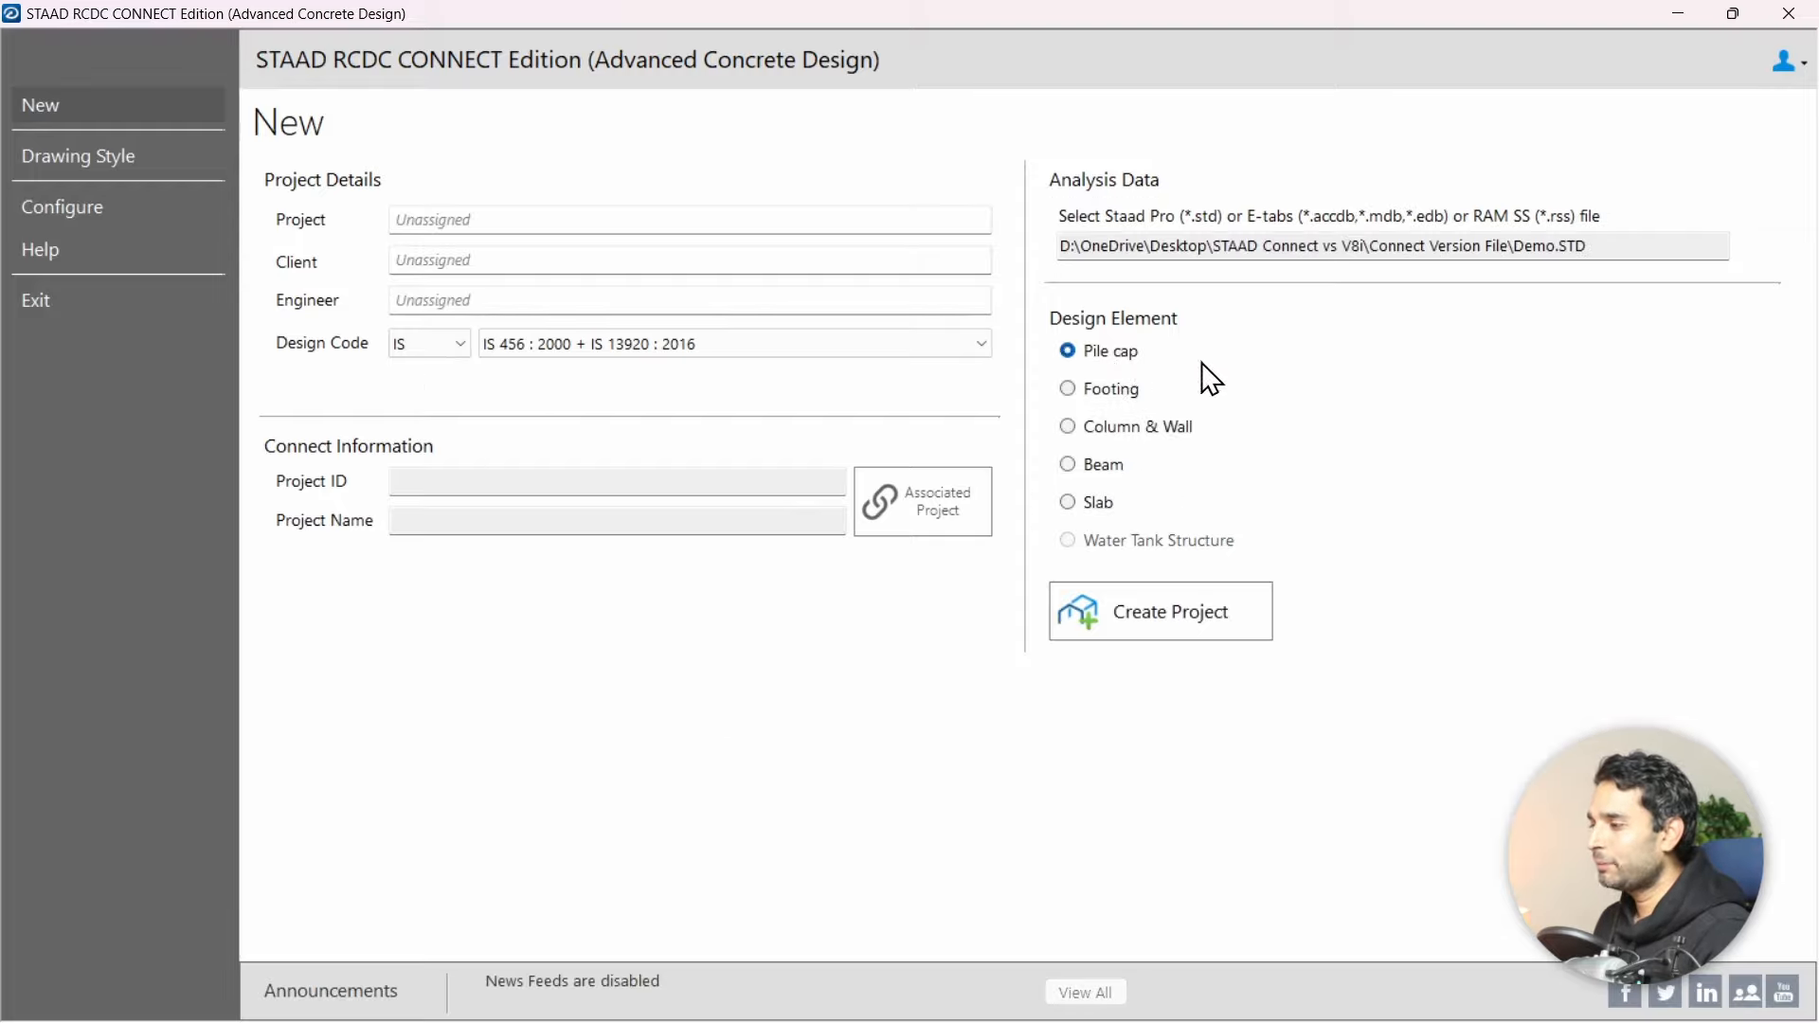
left_click(1104, 389)
left_click(1117, 429)
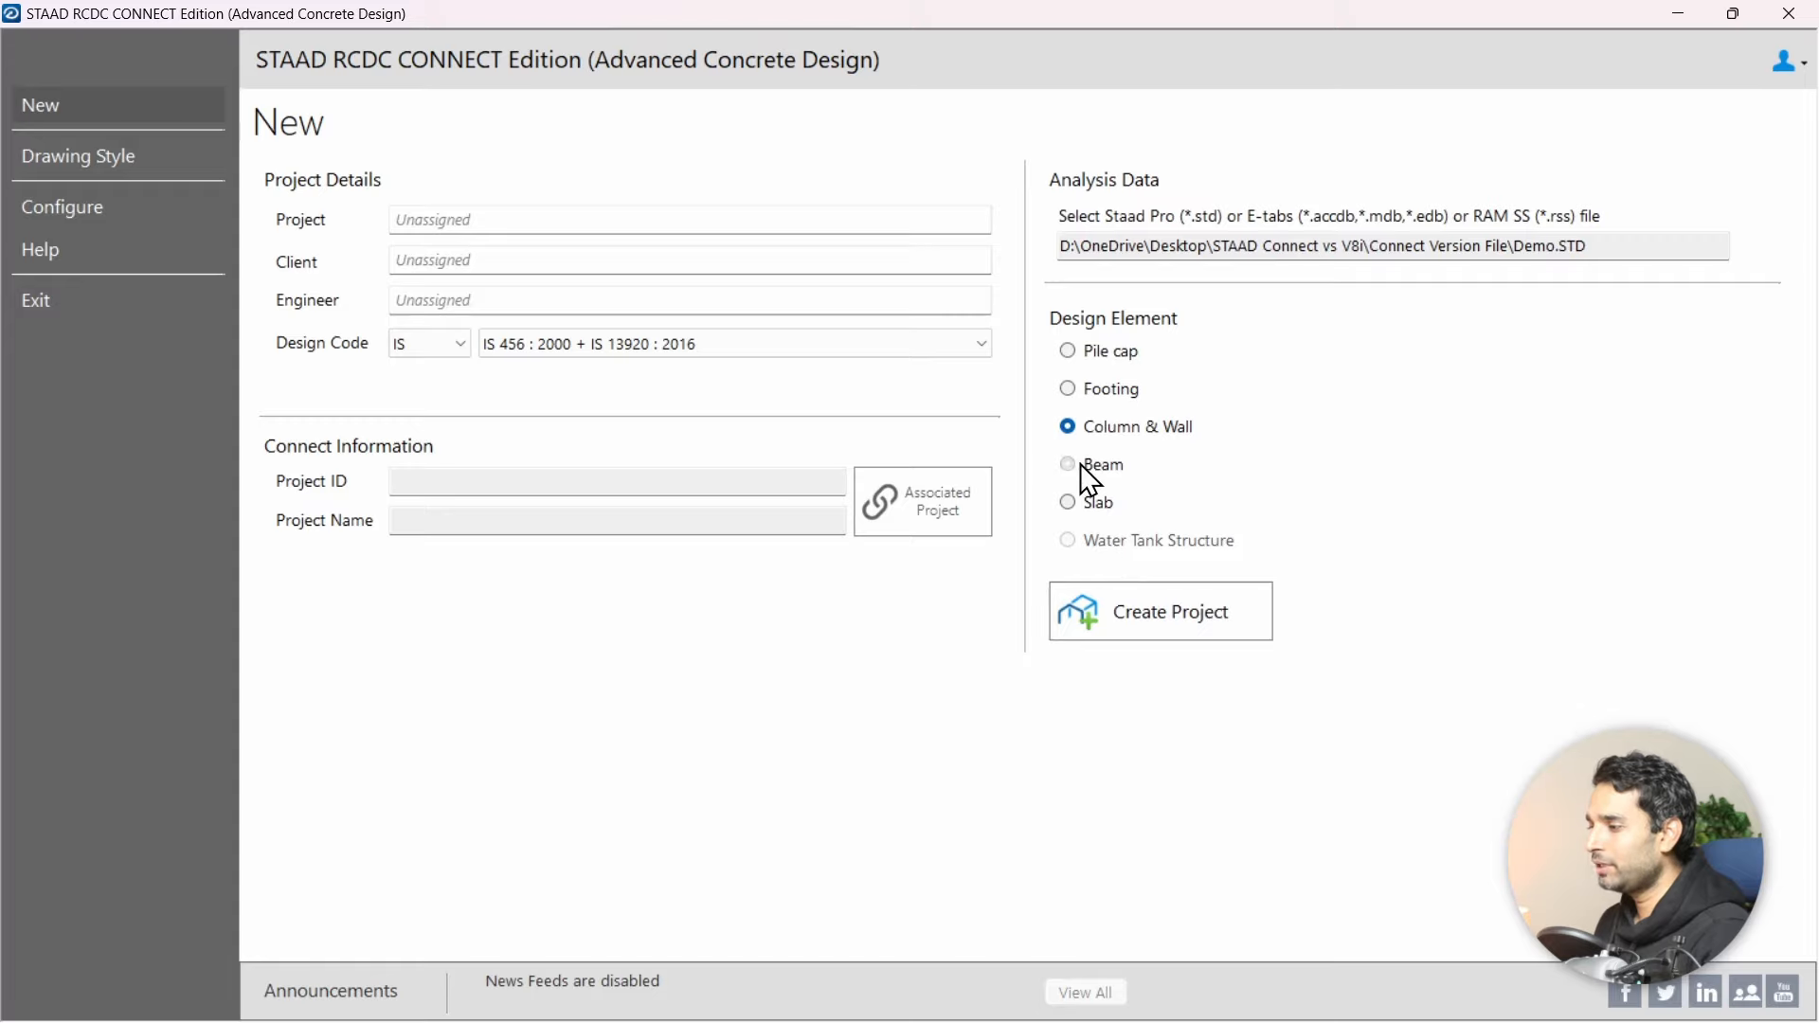
left_click(1085, 464)
left_click(1099, 502)
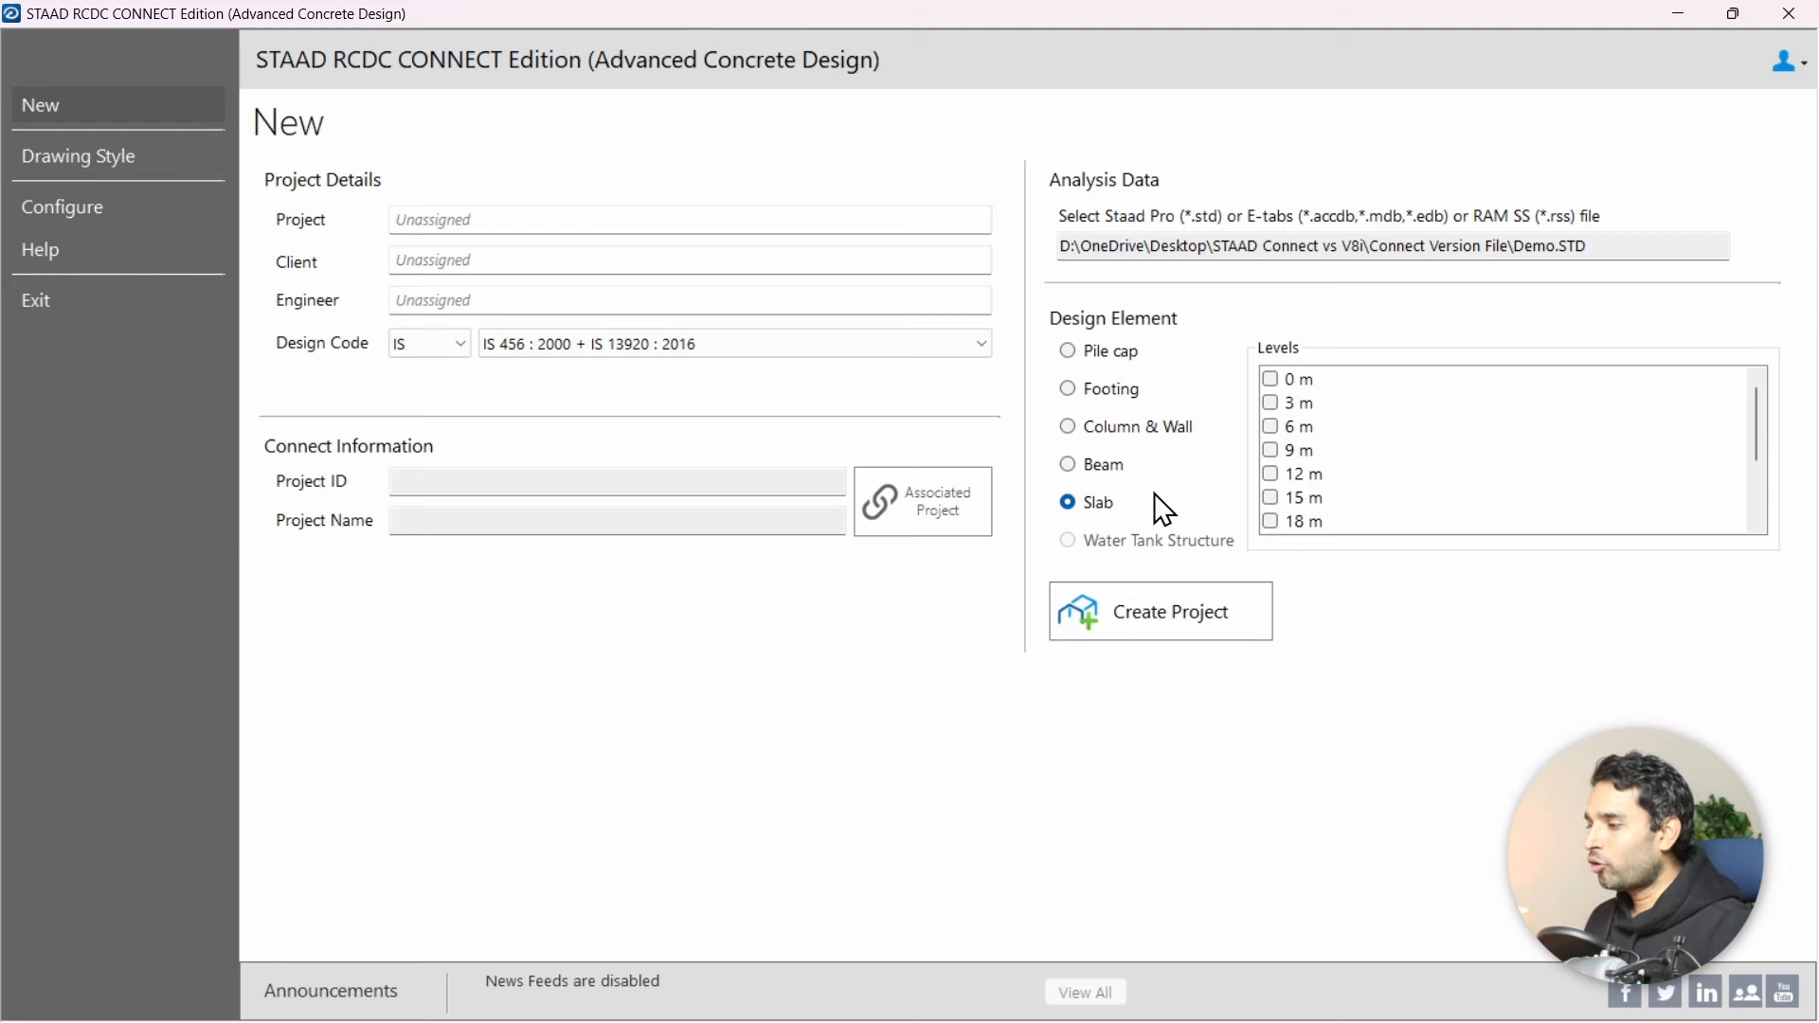
Step: Switch to STAAD.Pro V8i and accept the auto save of the Demo model
key("alt+Tab")
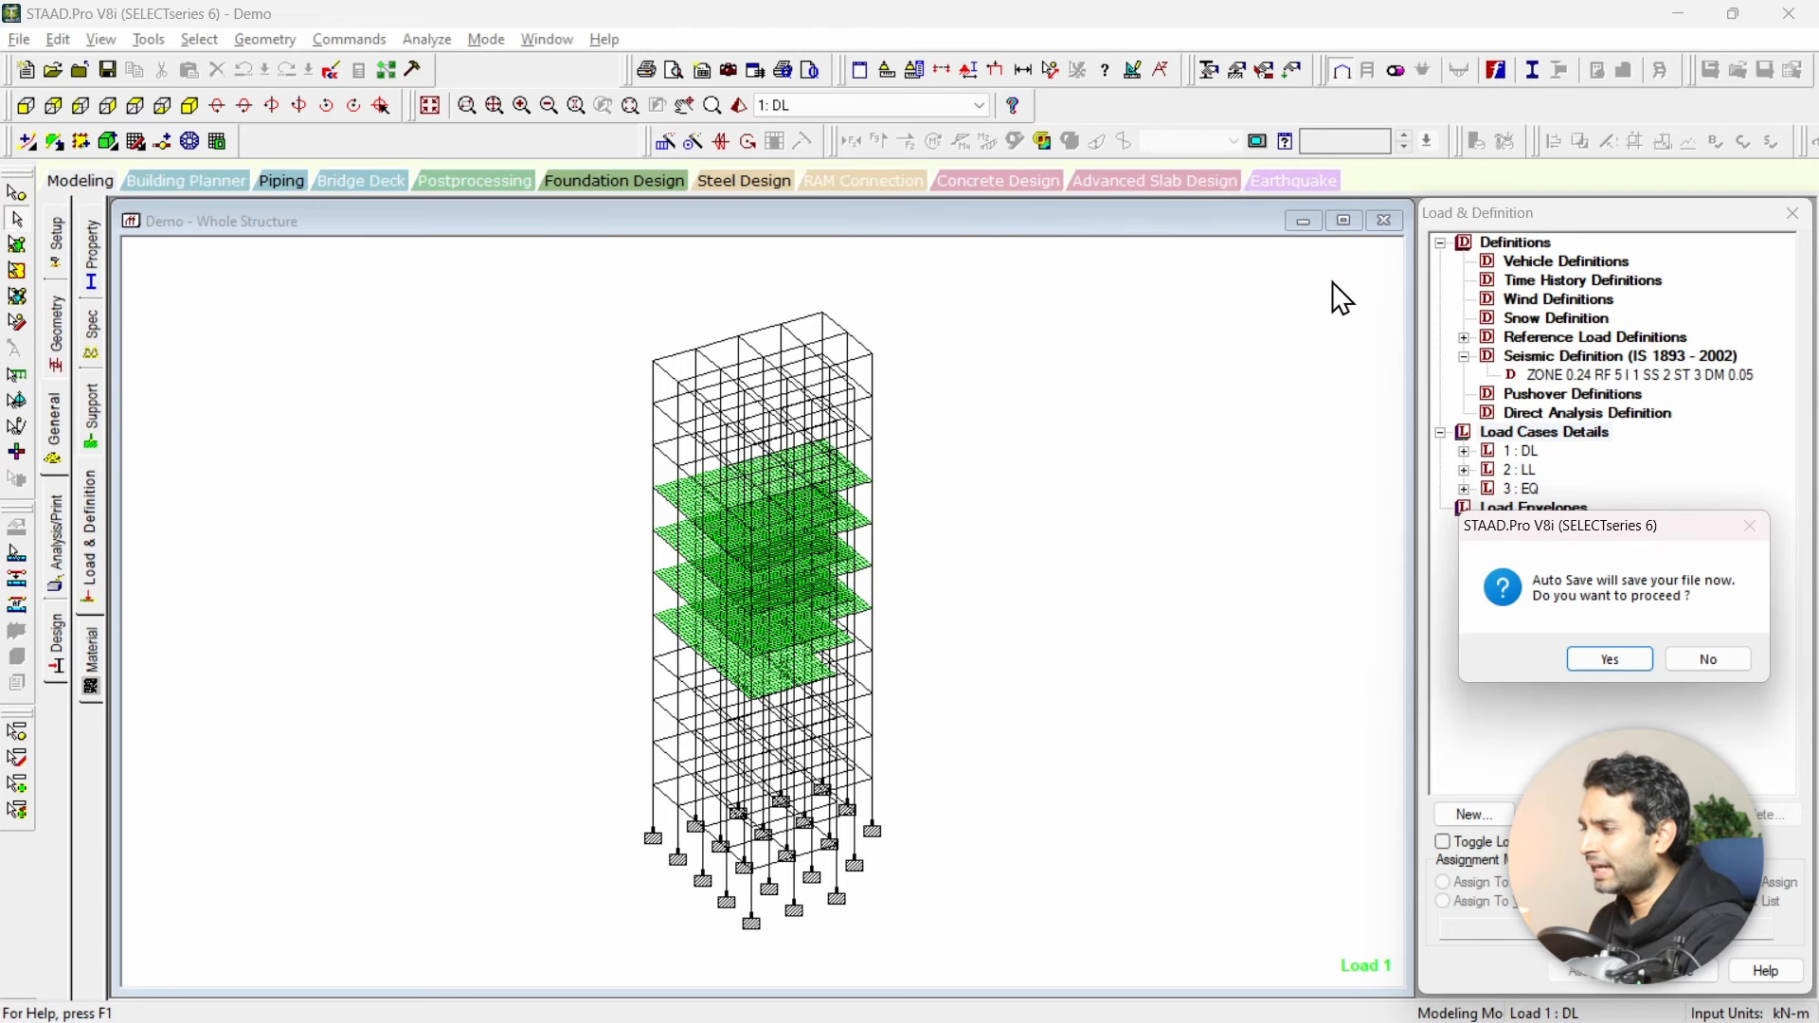
left_click(1608, 661)
left_click(789, 557)
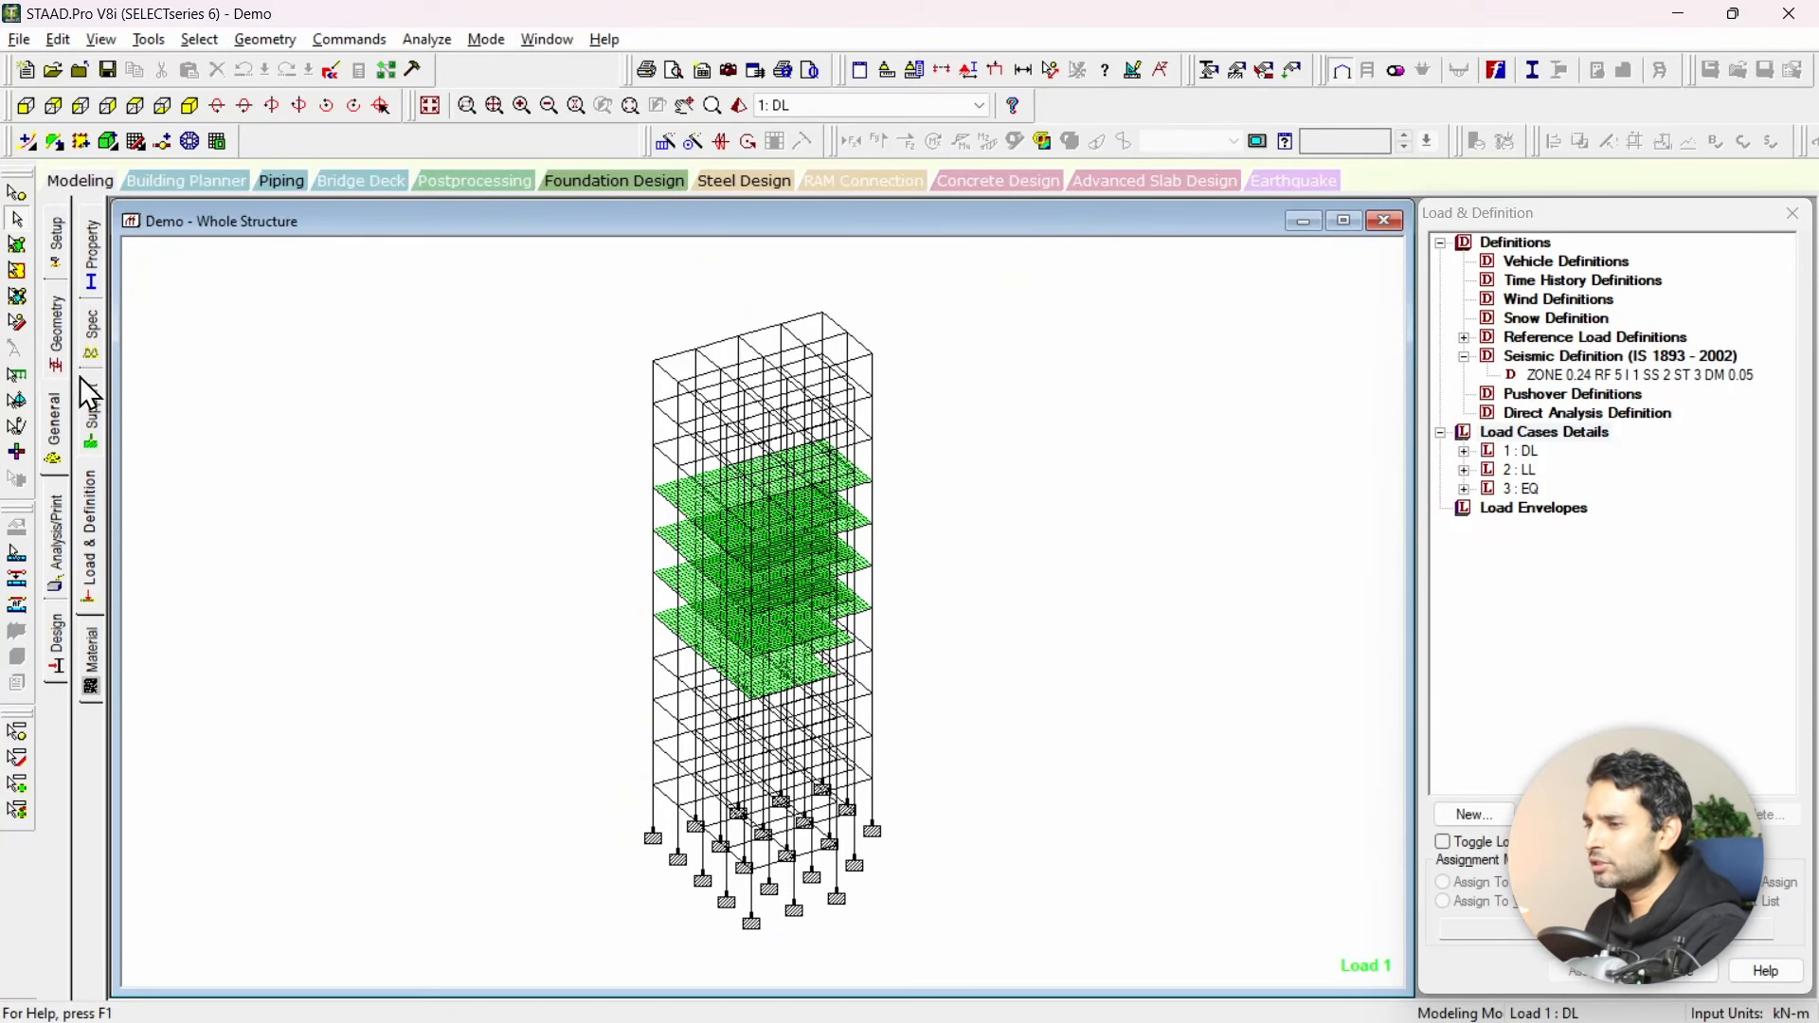
Step: Select all slab plates in the V8i model with the plates cursor and examine their meshing up close
left_click(17, 270)
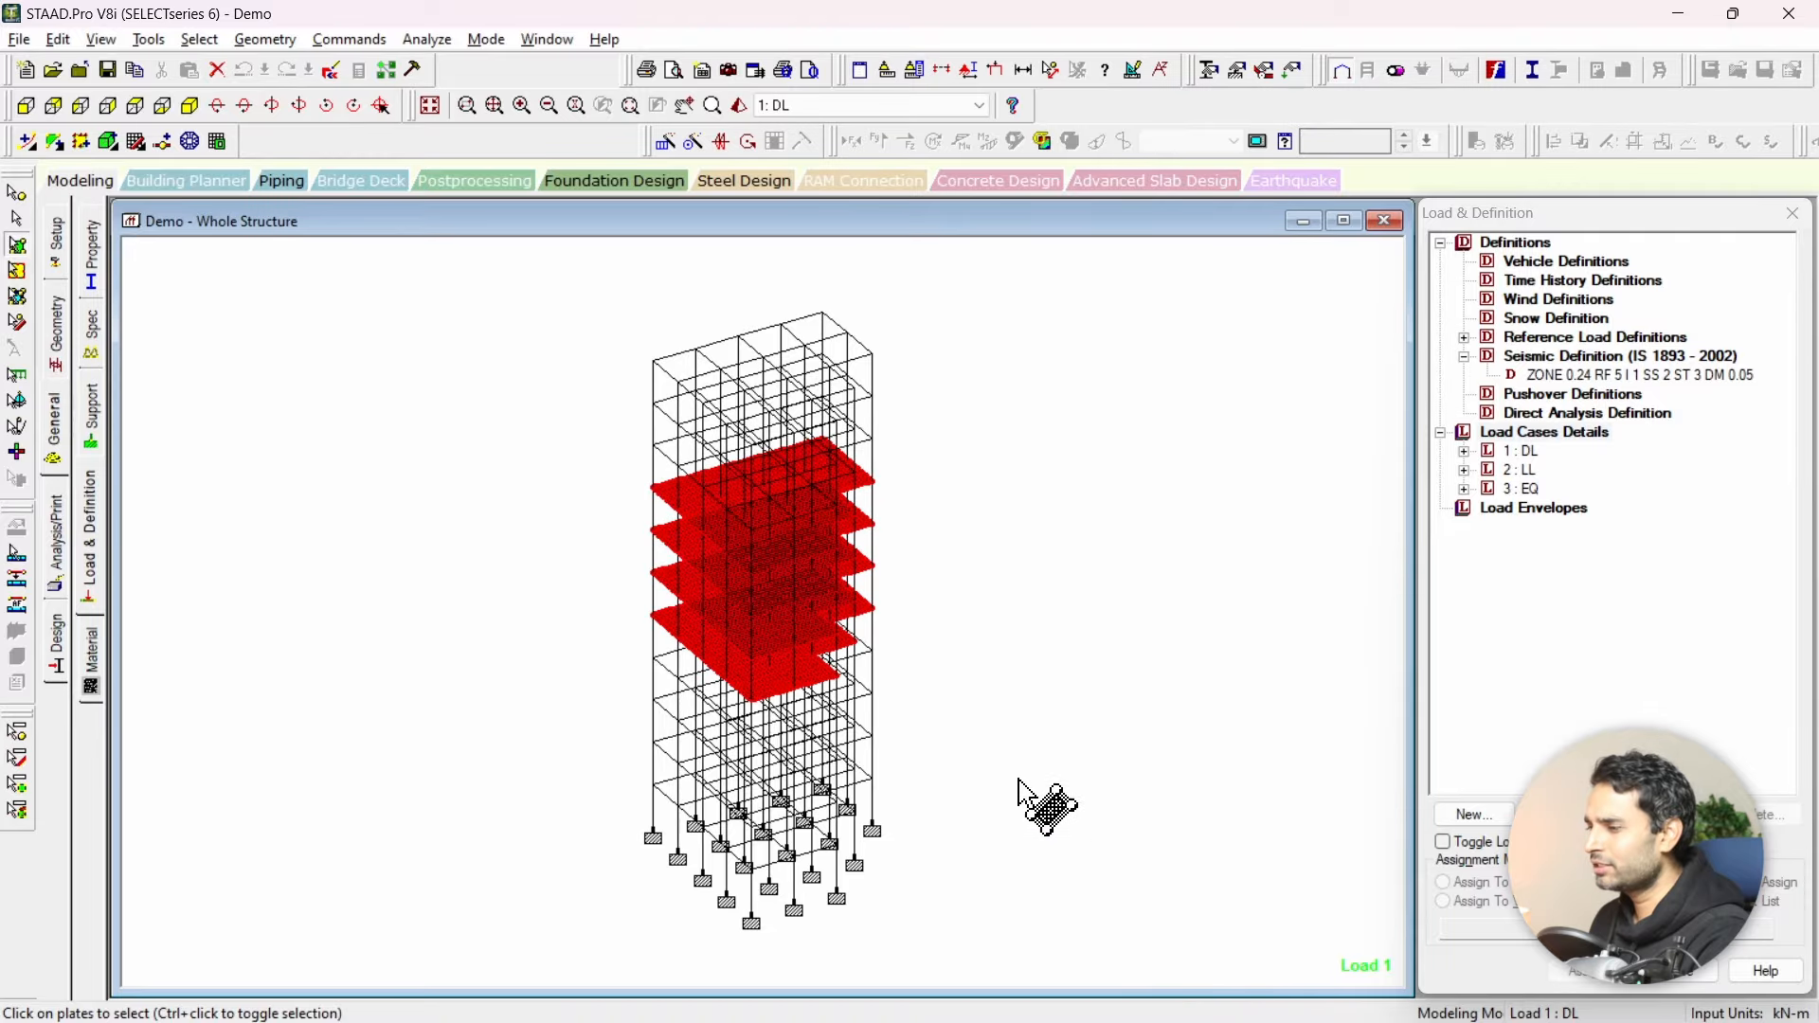
scroll(755, 585, "up", 5)
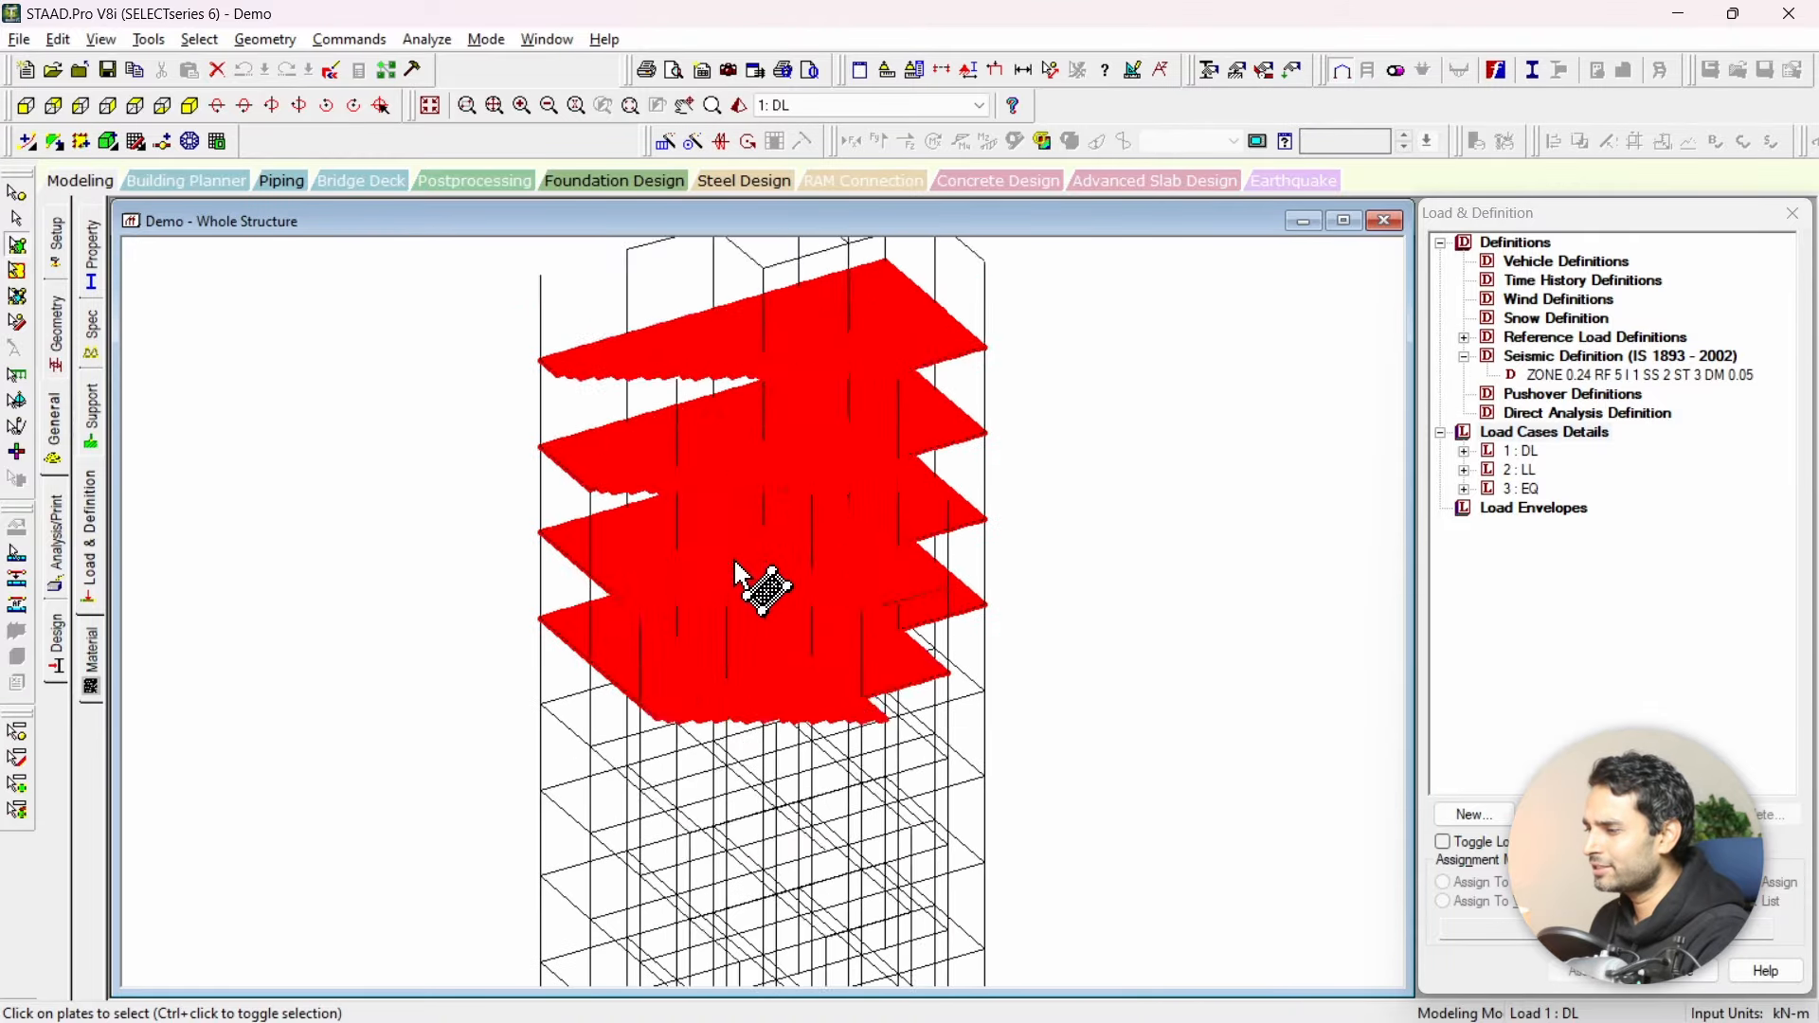
scroll(738, 572, "up", 5)
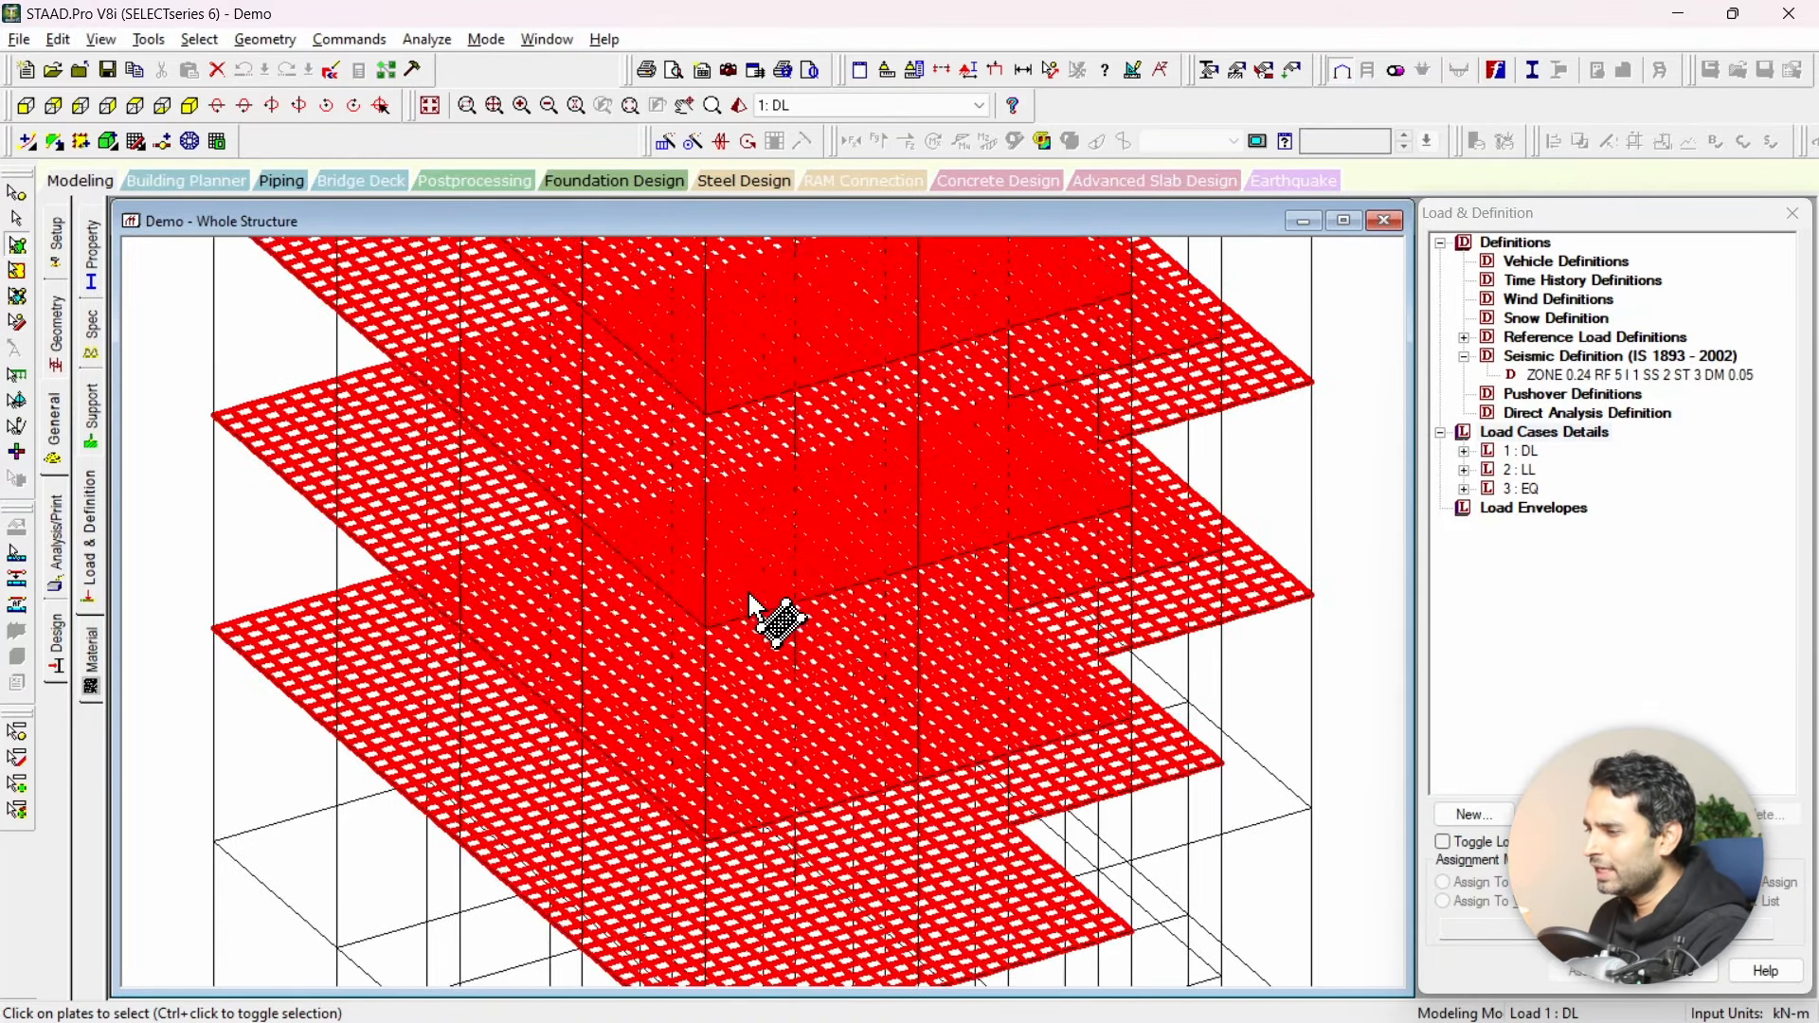
left_click(353, 660)
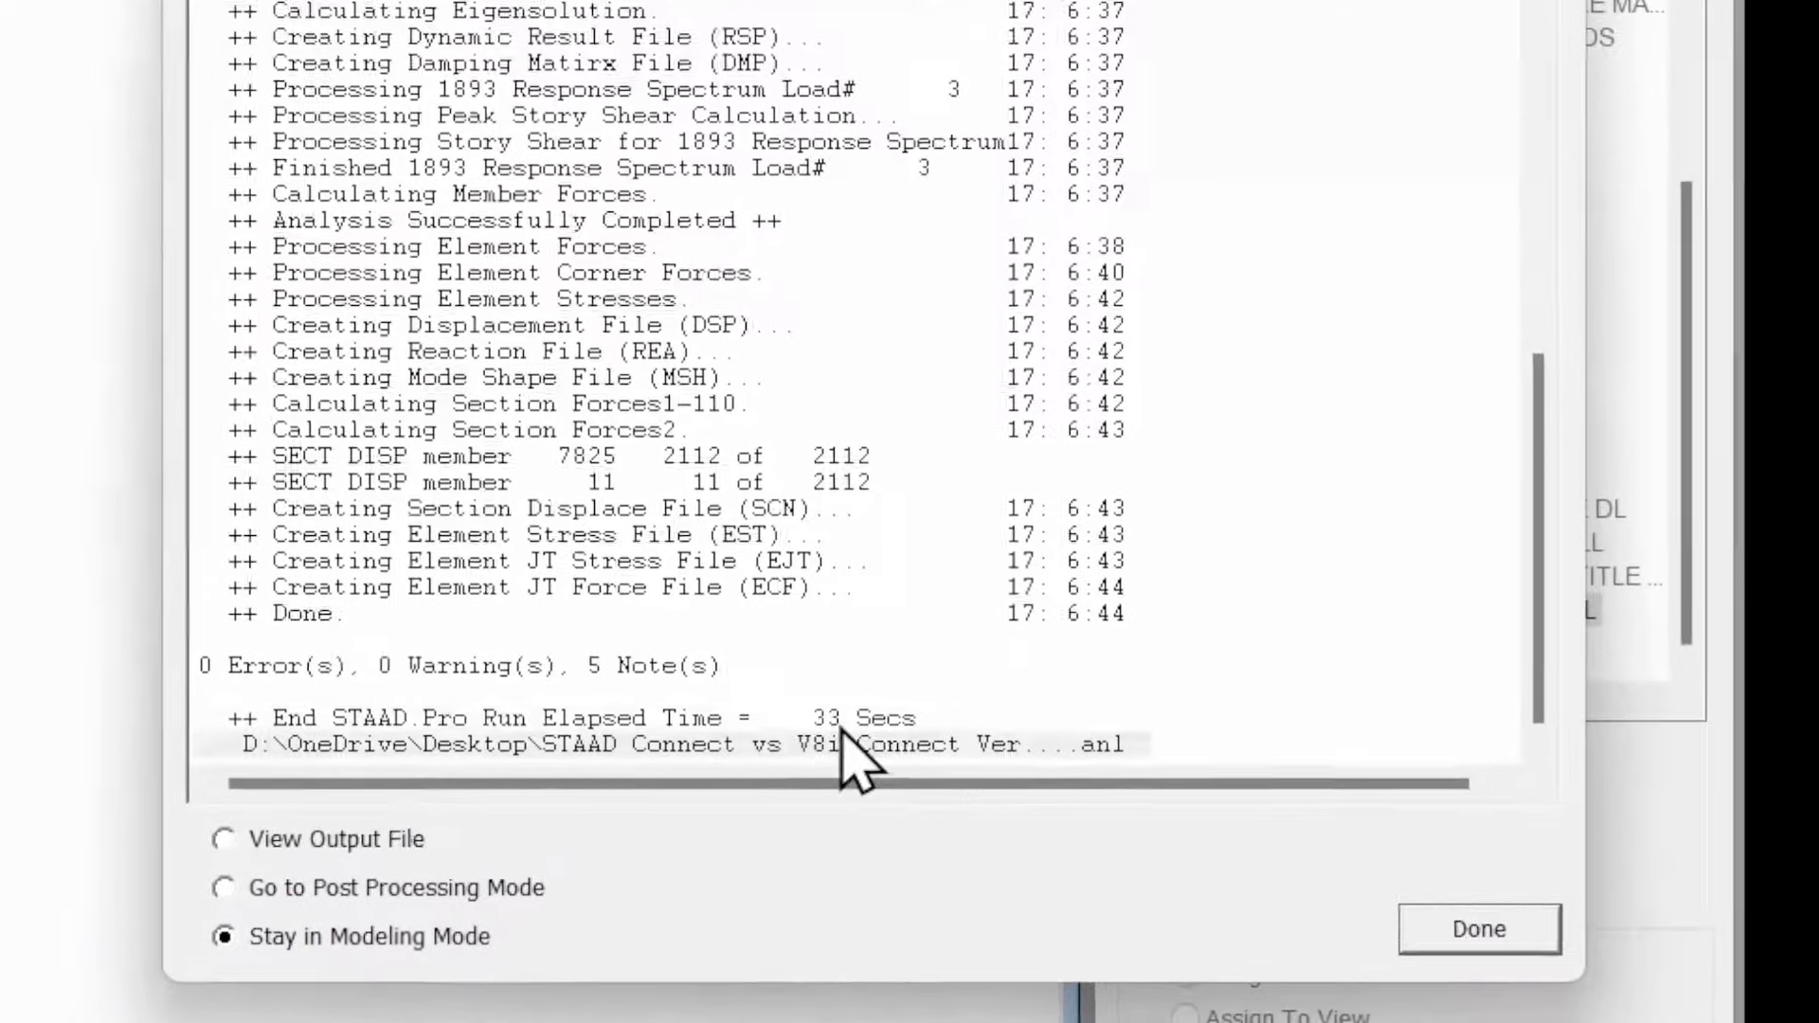
Step: Compare the CONNECT Edition and V8i analysis logs for elapsed run time, and close the V8i analysis window
left_click(1402, 685)
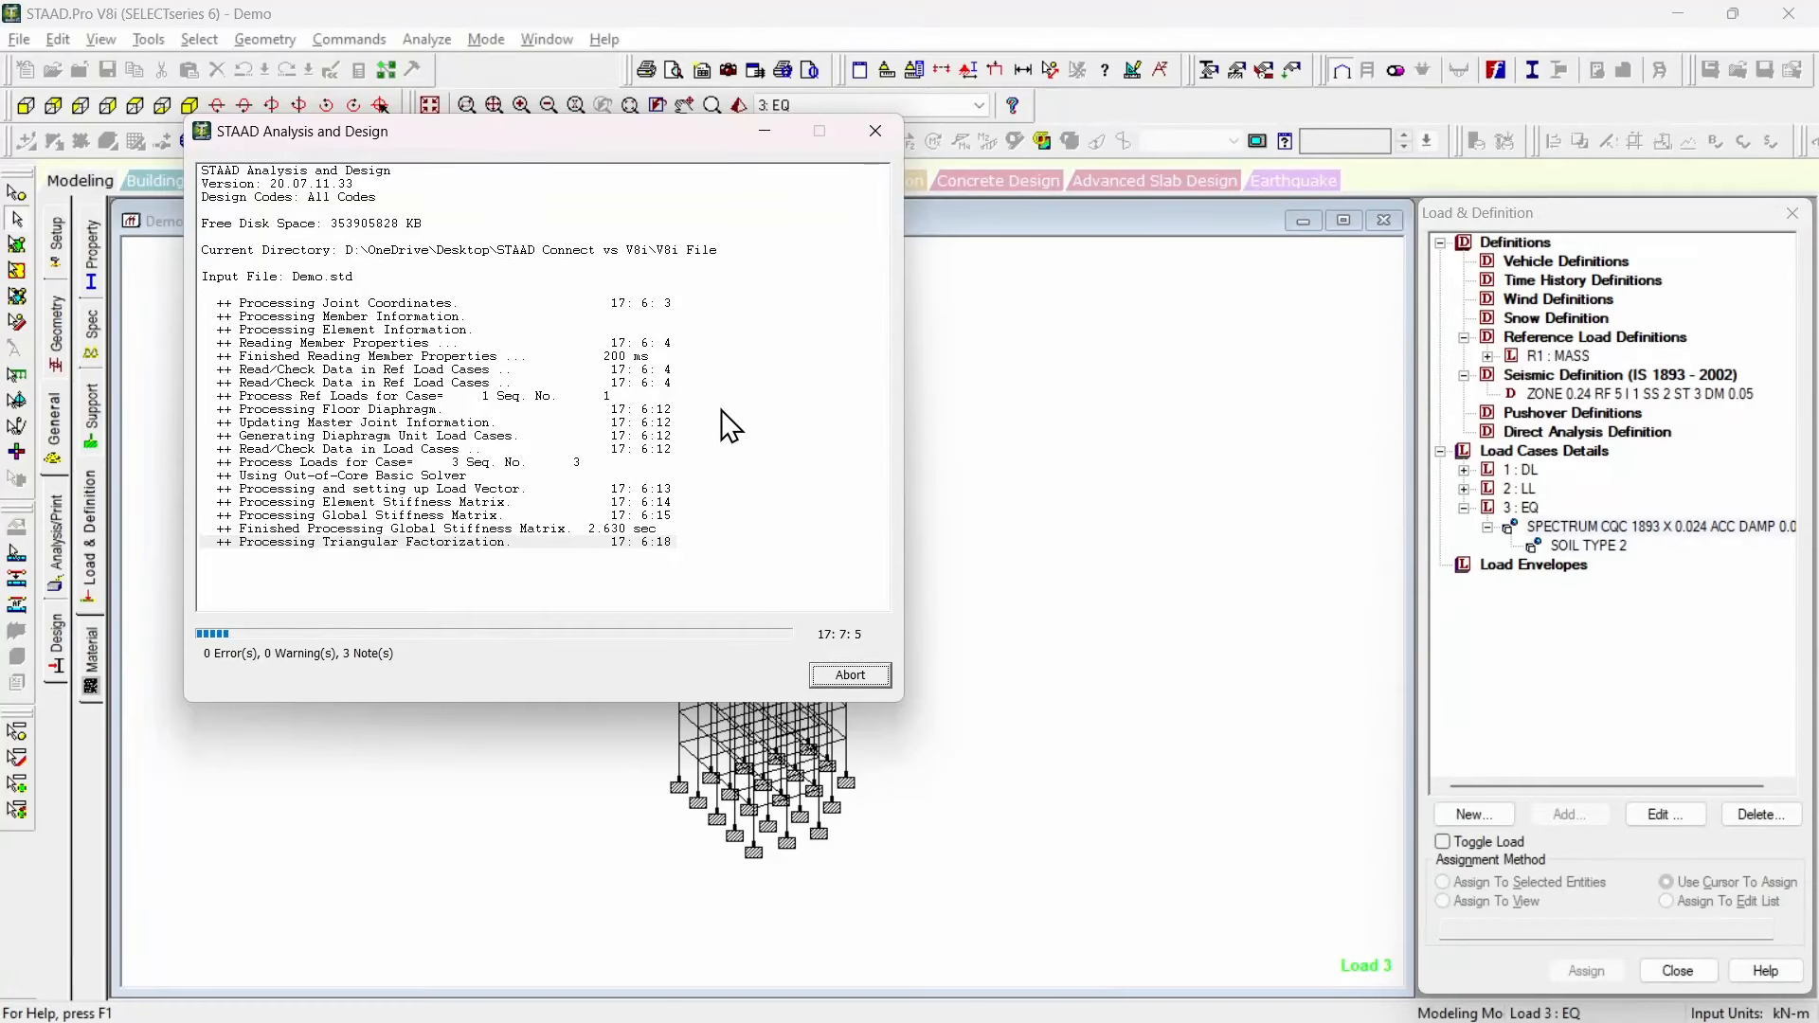
left_click_drag(643, 144, 1226, 240)
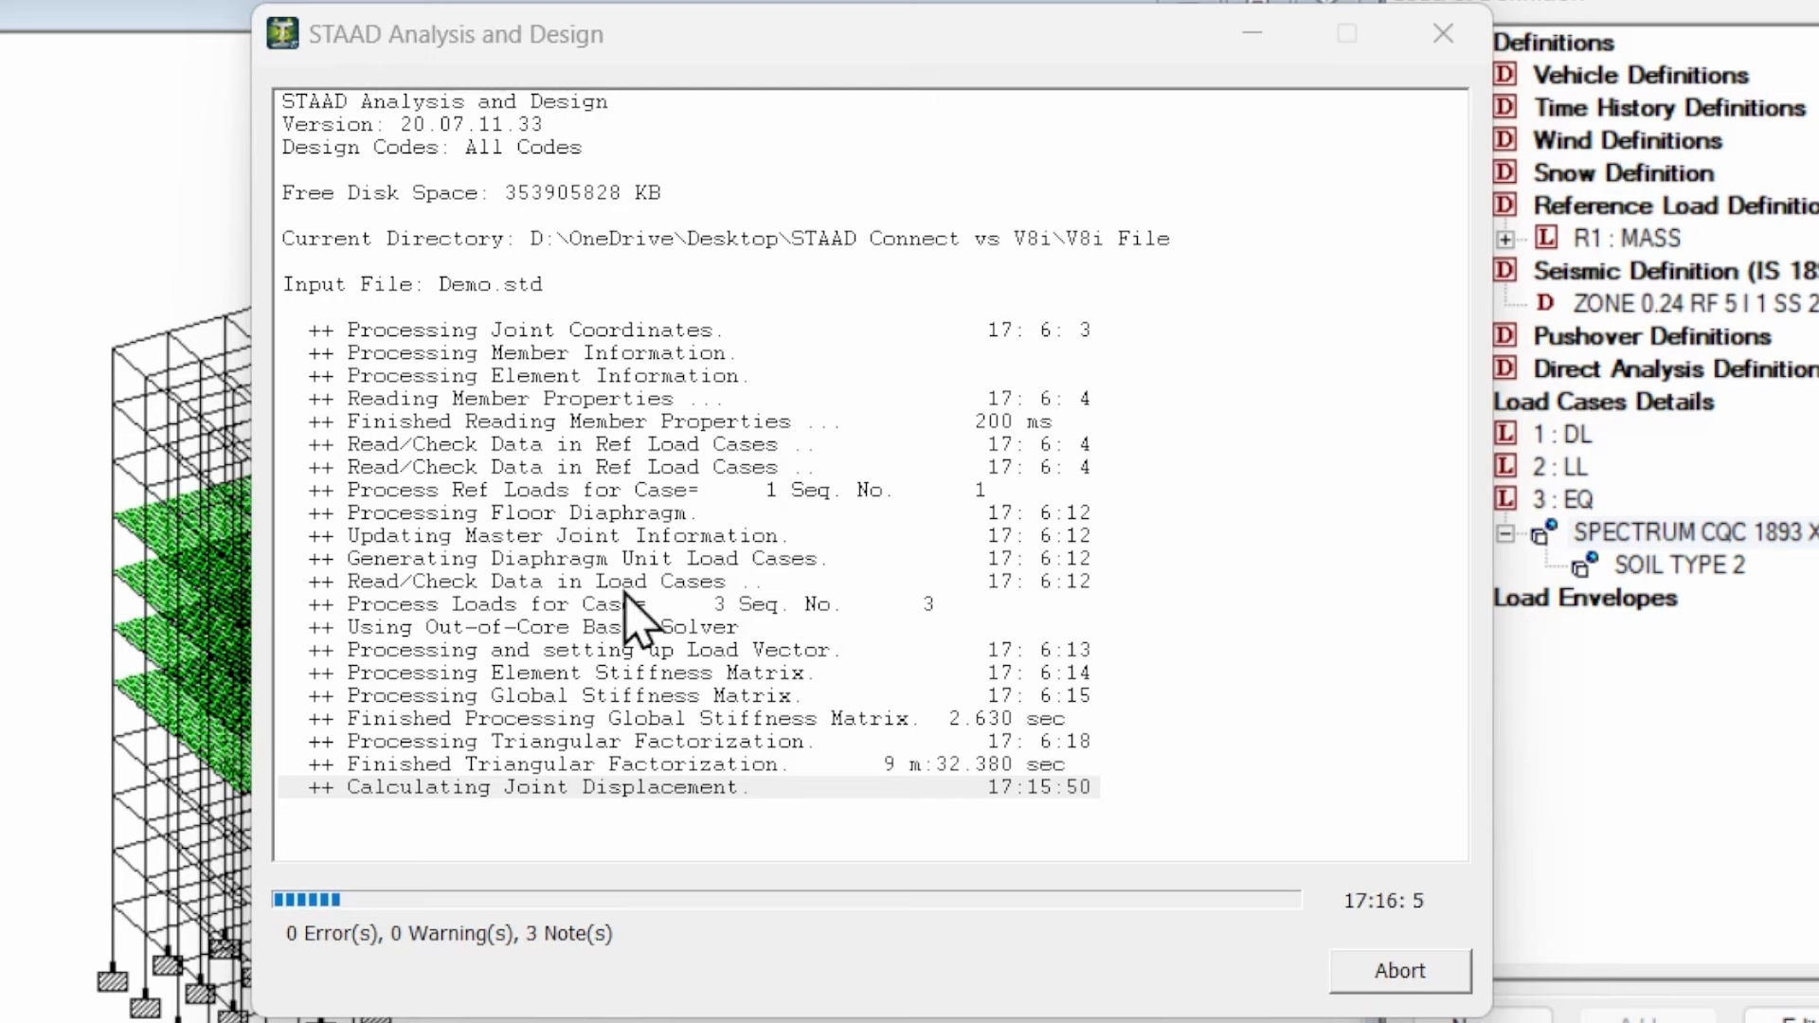
left_click(1016, 331)
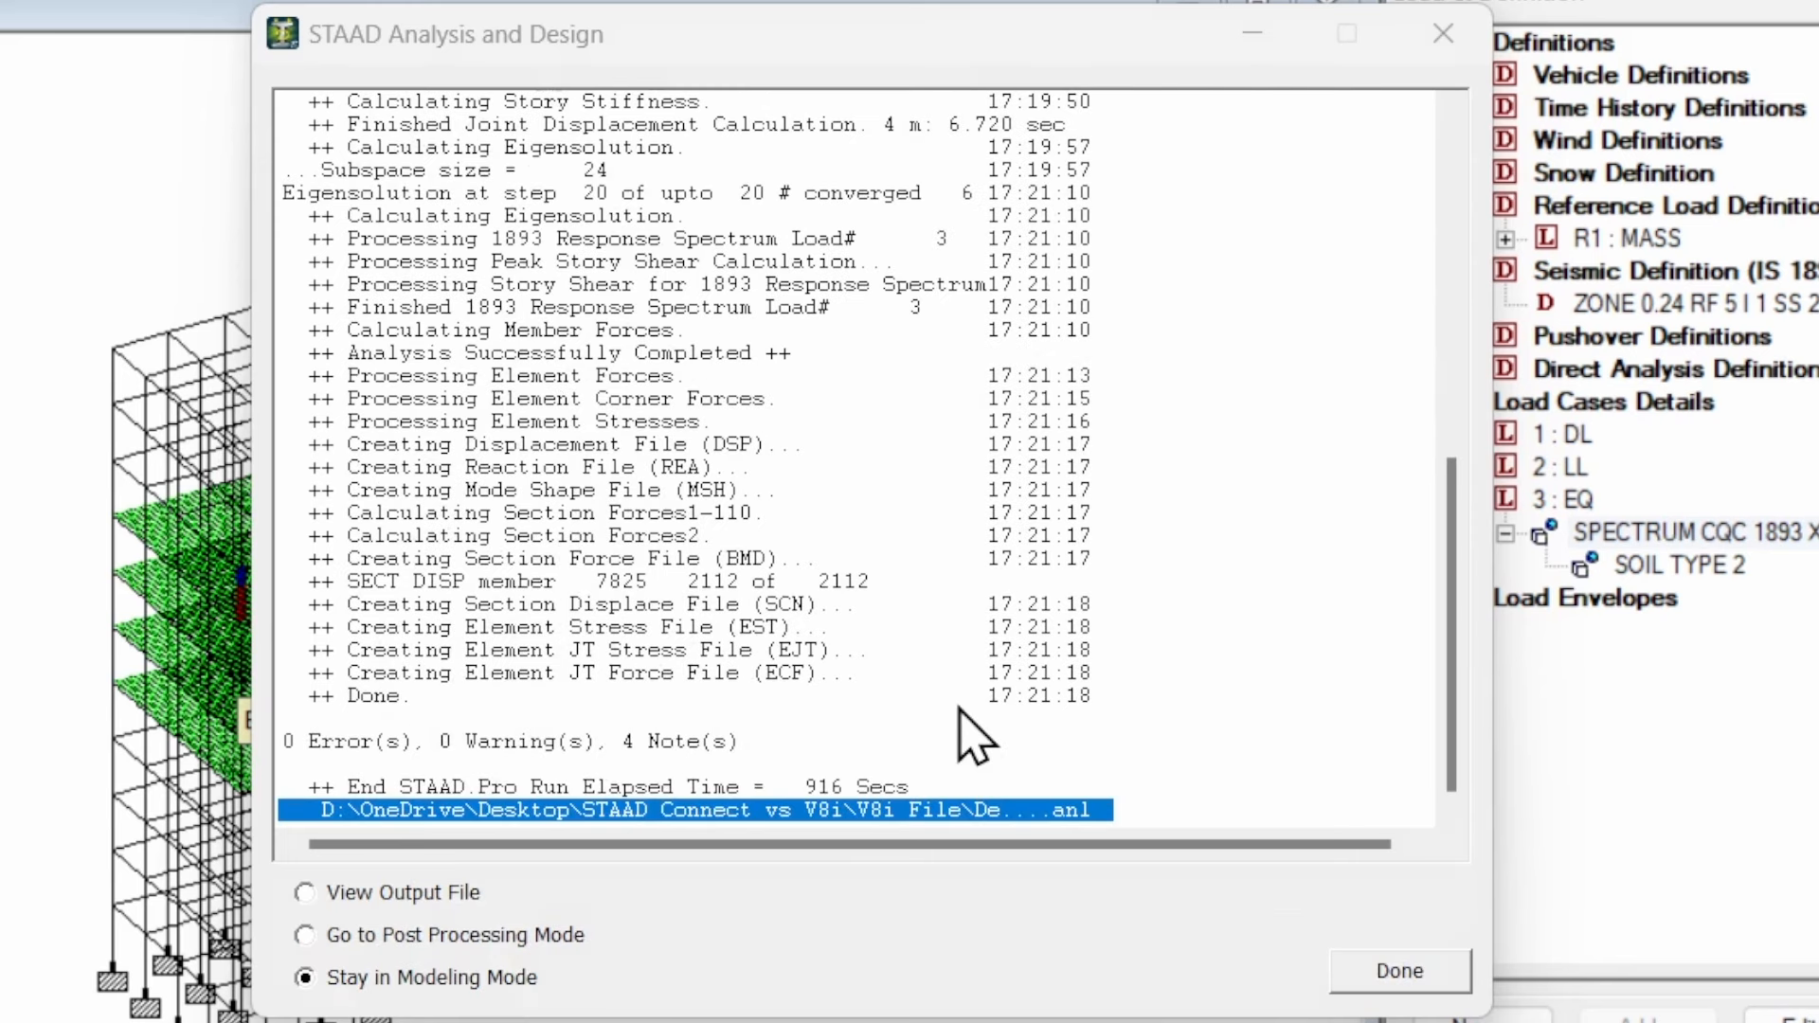
left_click(886, 789)
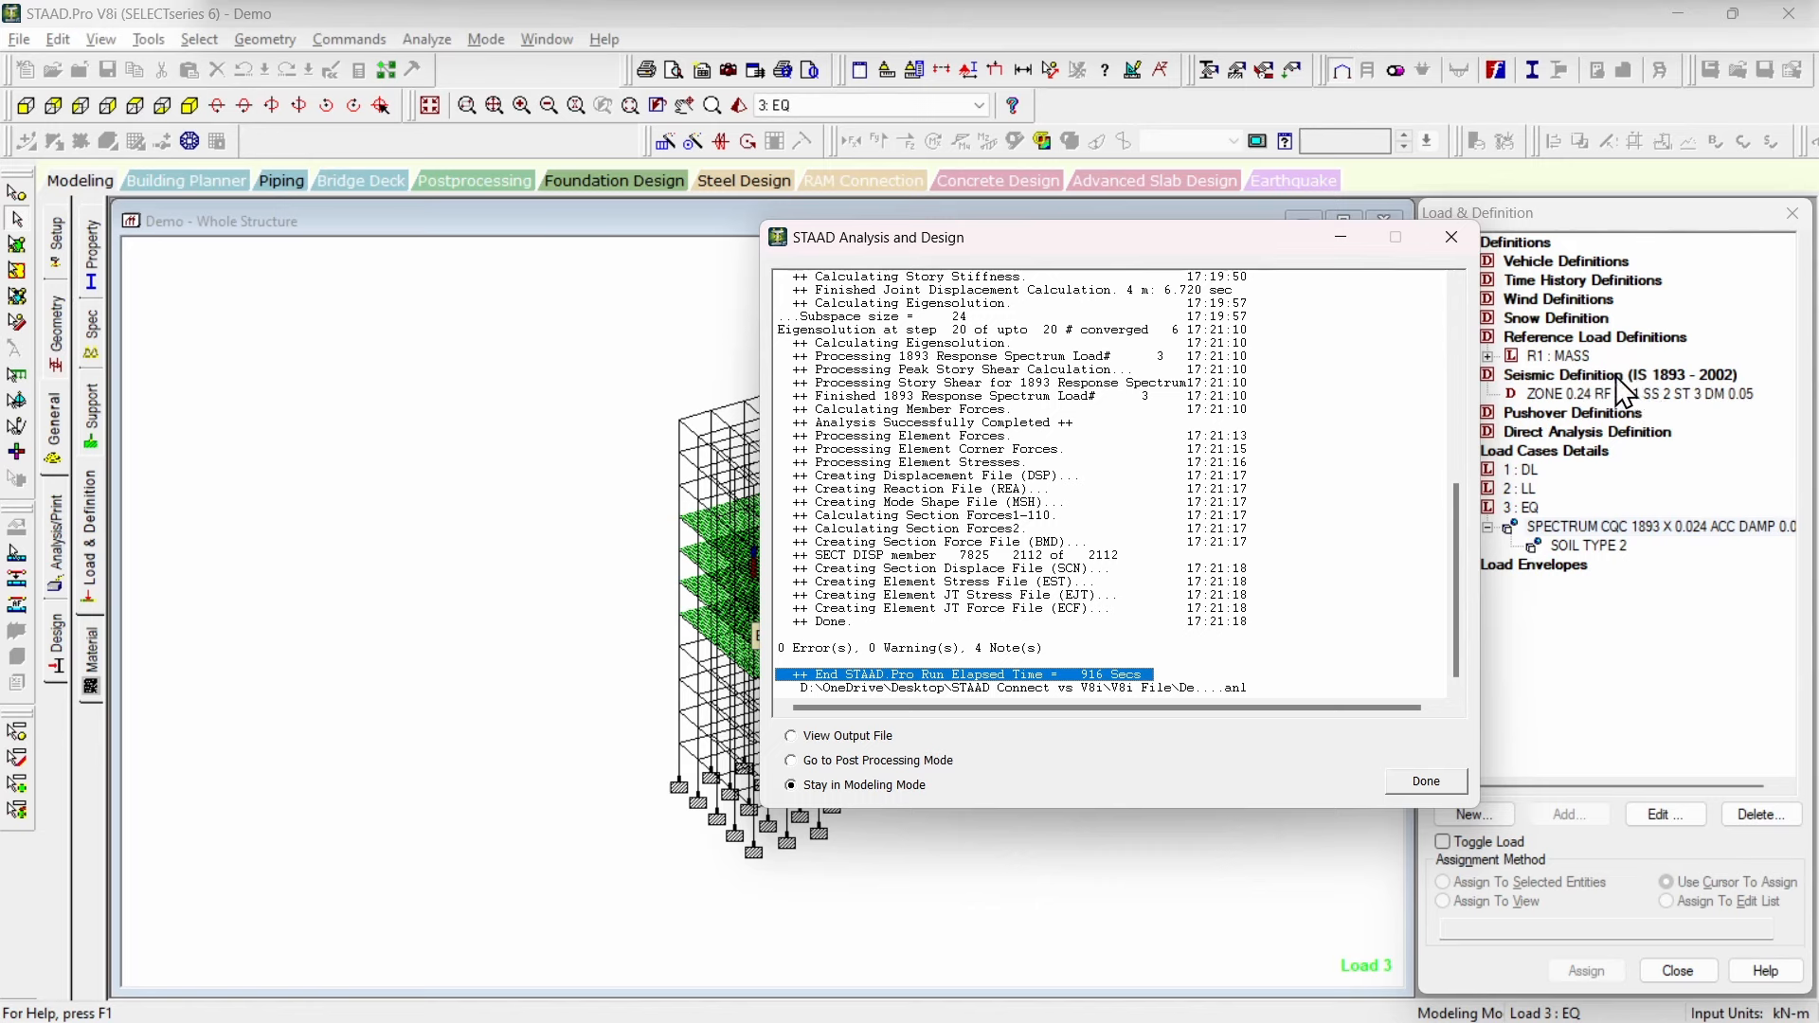
left_click(1457, 248)
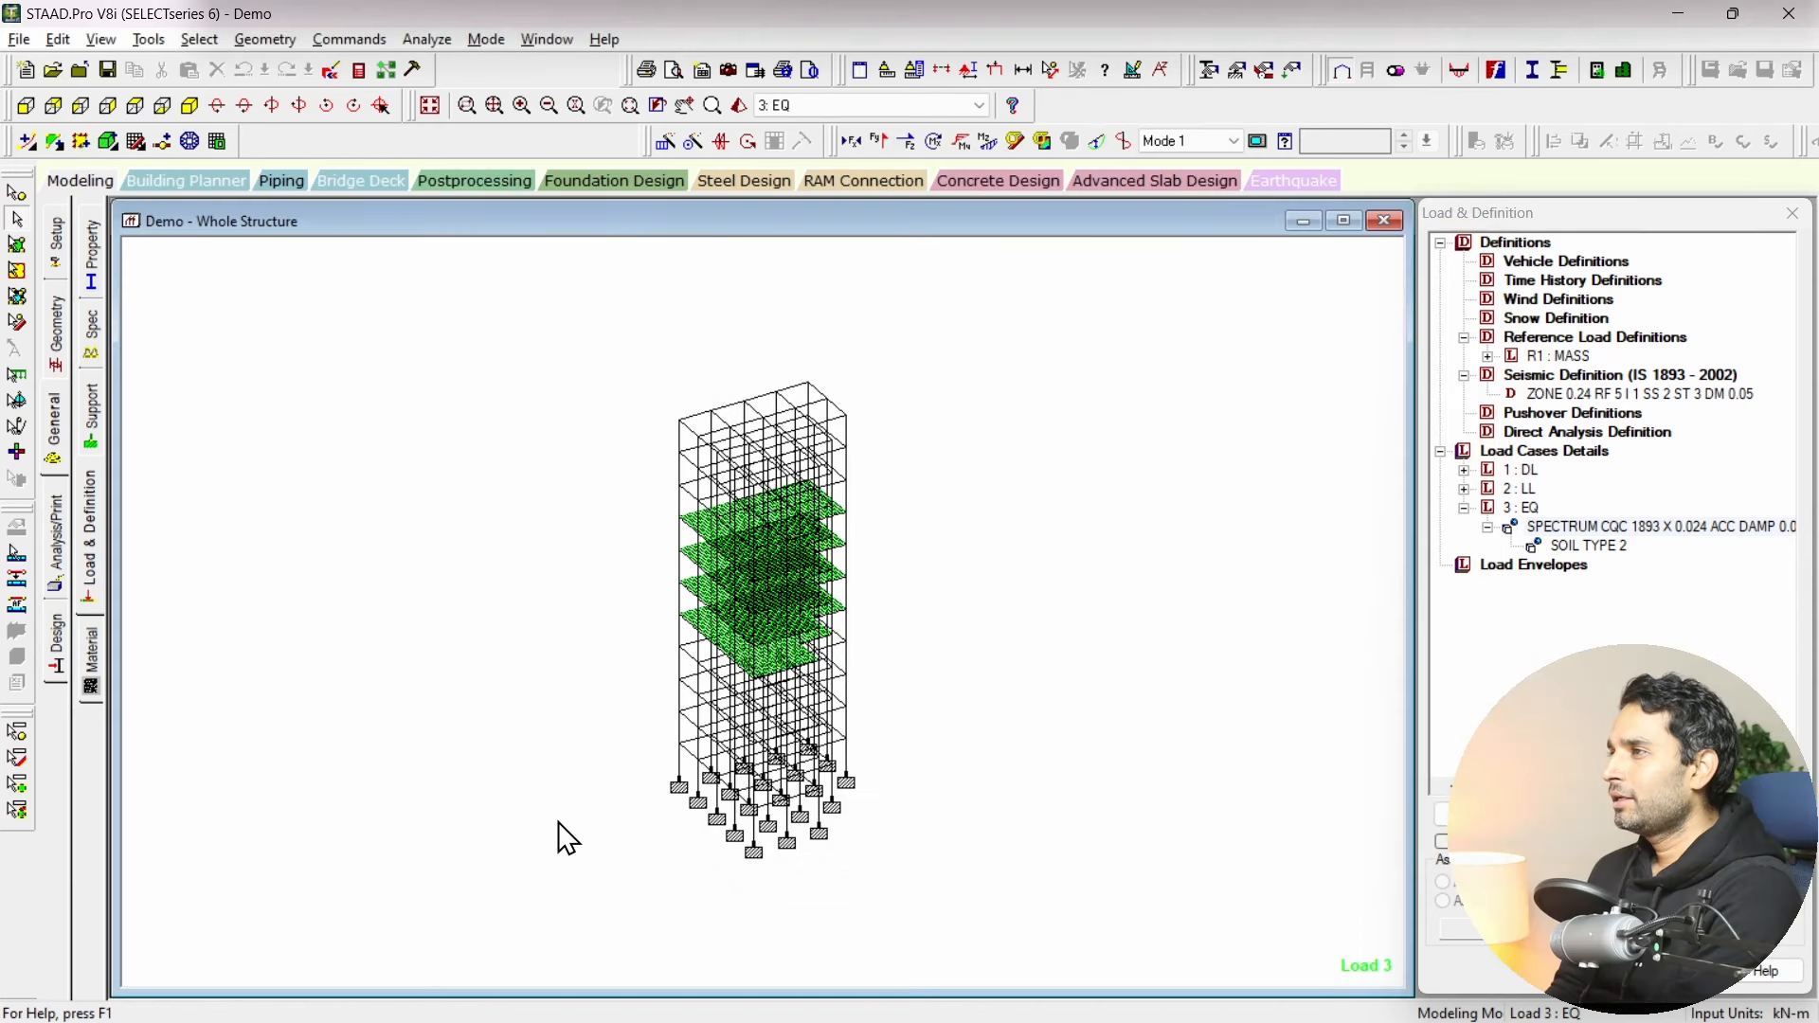